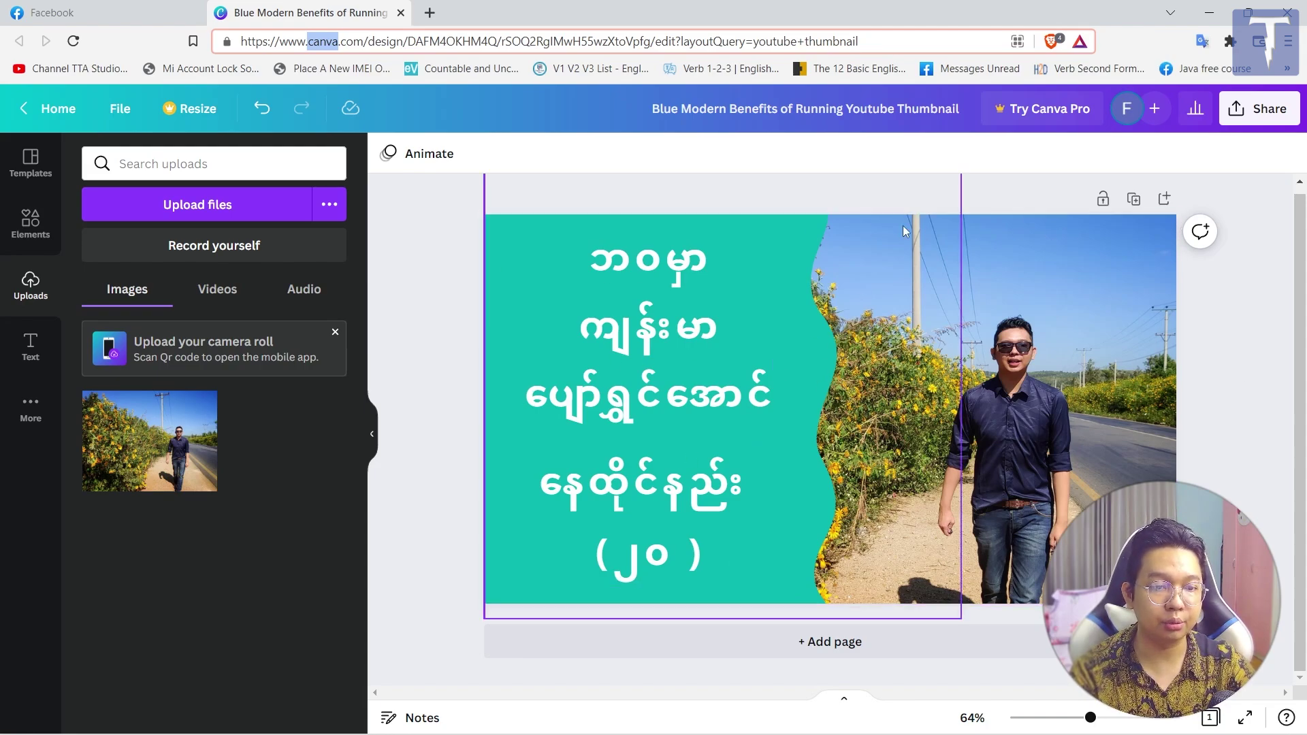
Step: Open the YouTube home page in a new browser tab
left_click(430, 14)
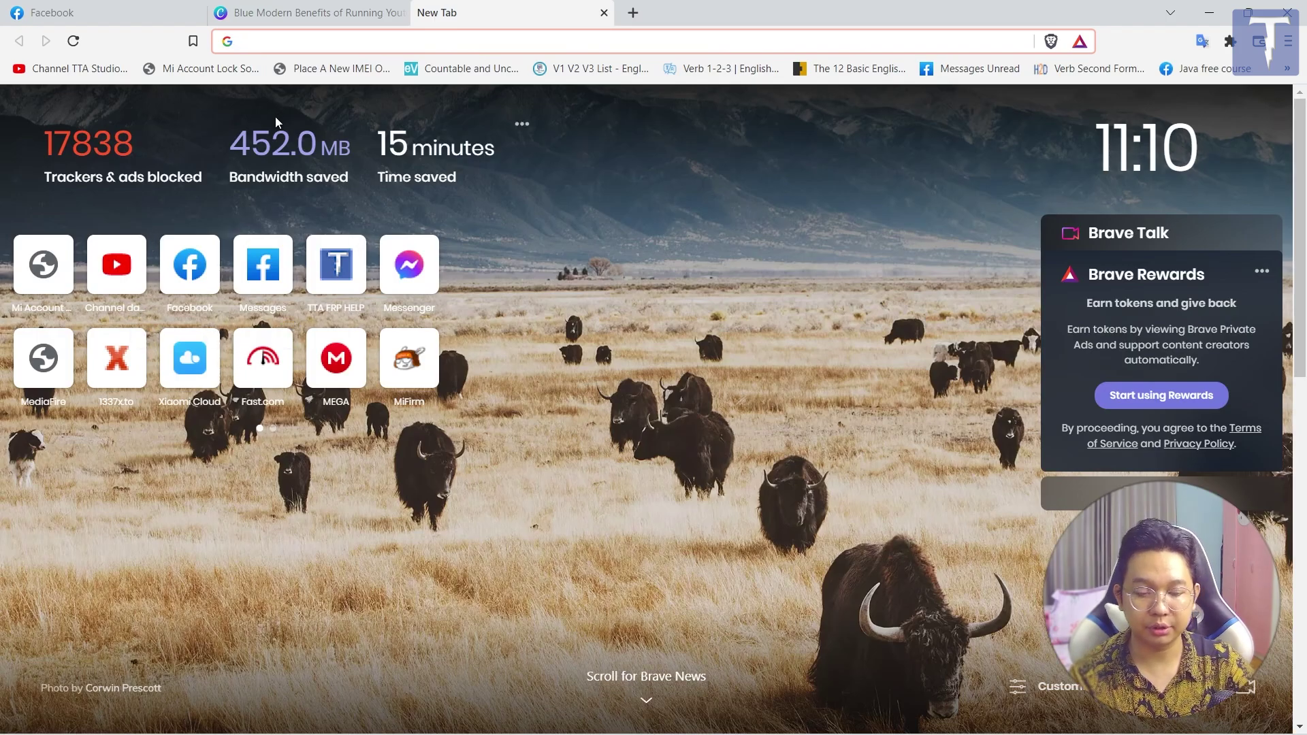
type("y")
key("Return")
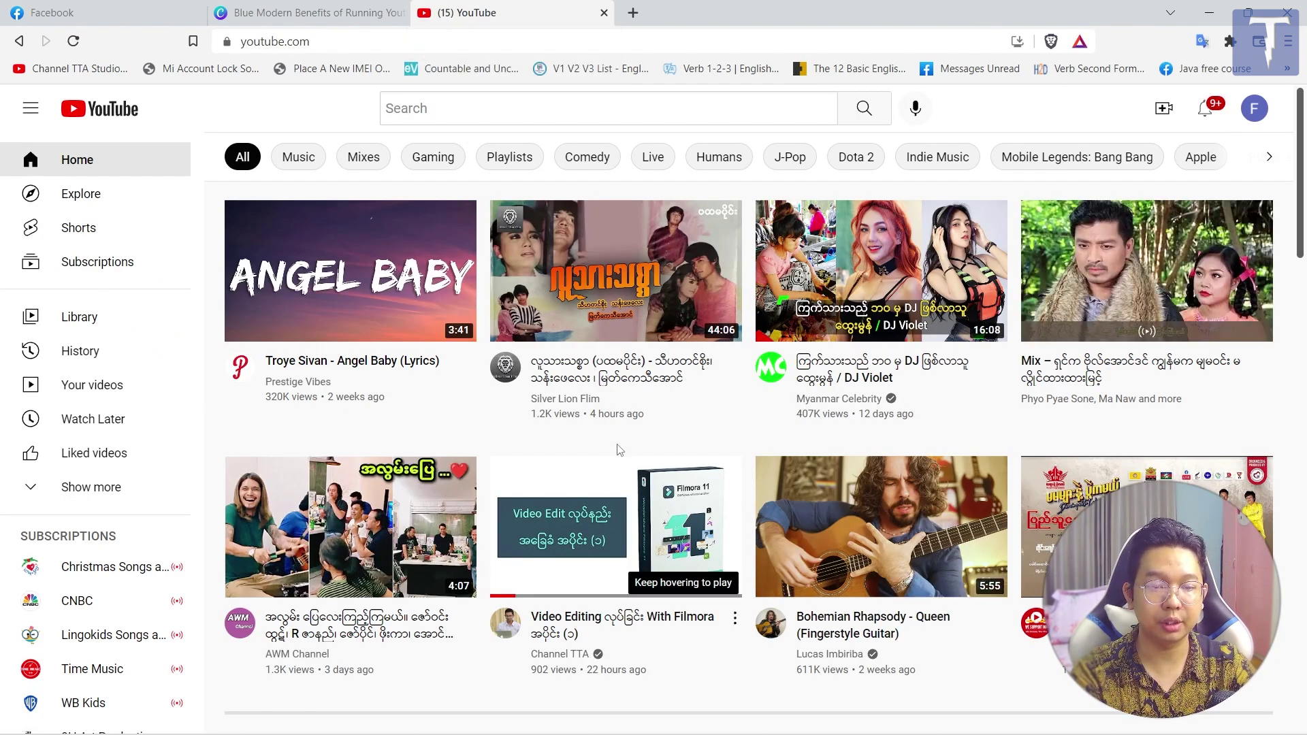
Step: Examine the video thumbnails on the YouTube home page, briefly opening the Filmora video editing video in its own tab and closing it
scroll(577, 478, "down", 1)
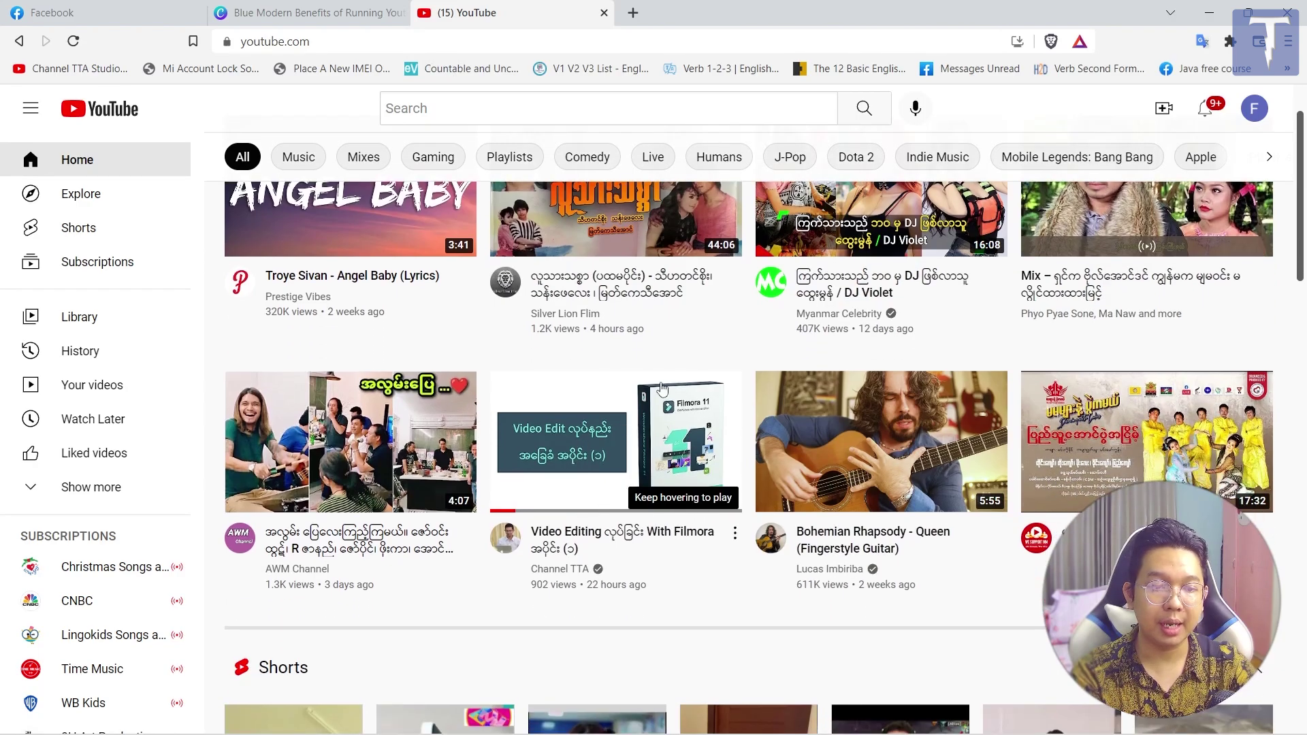
mouse_move(661, 387)
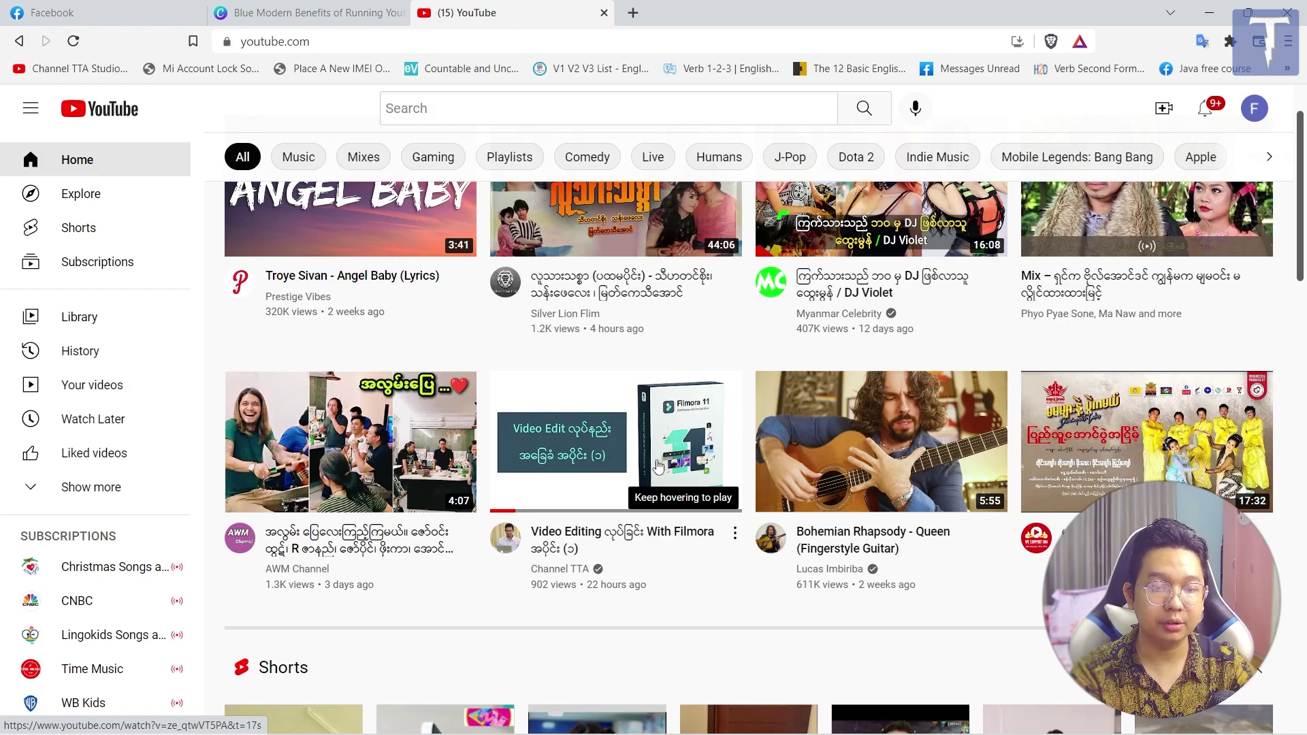
mouse_move(578, 408)
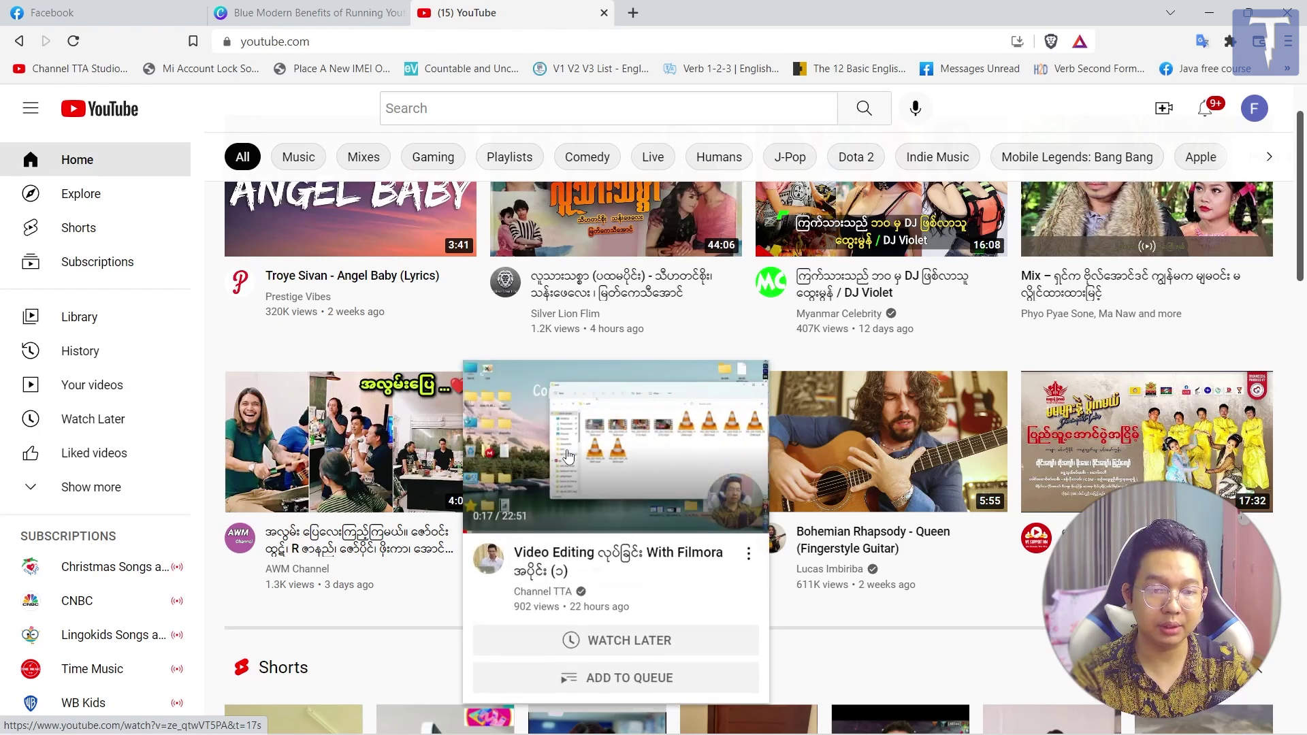
middle_click(569, 468)
left_click(668, 10)
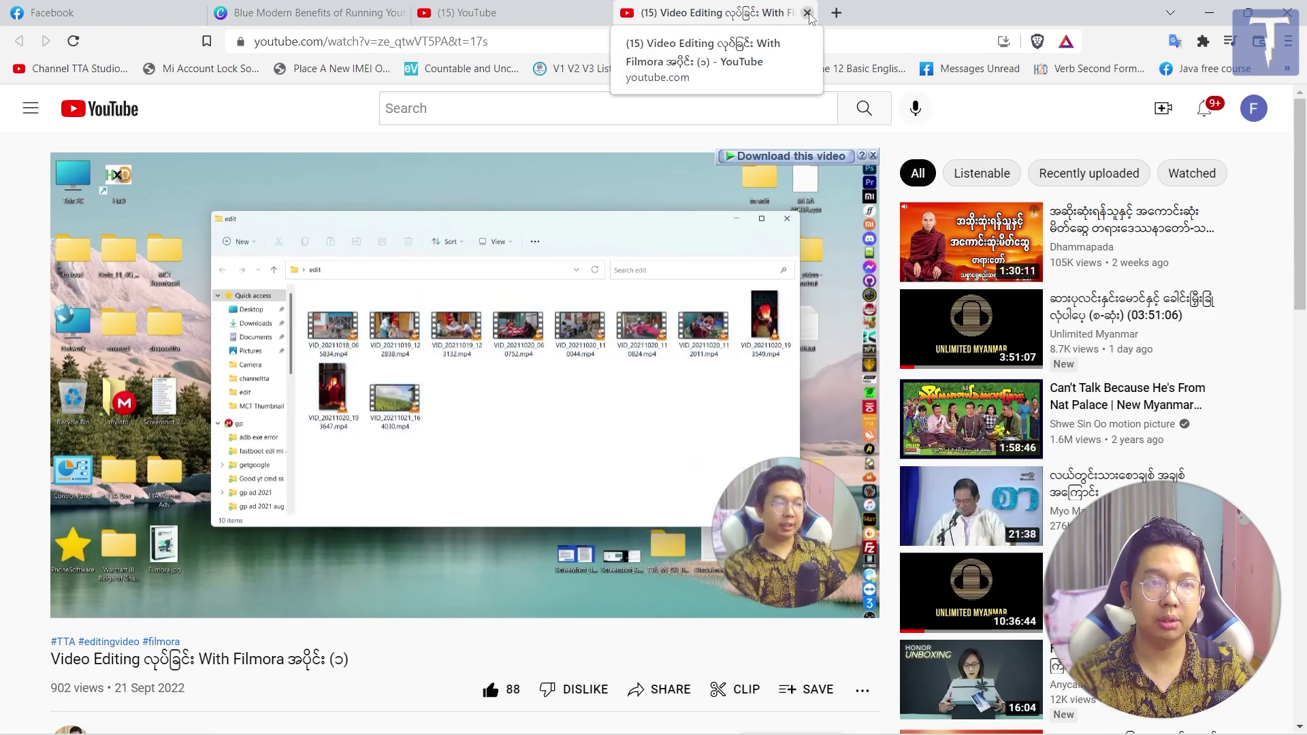
left_click(807, 13)
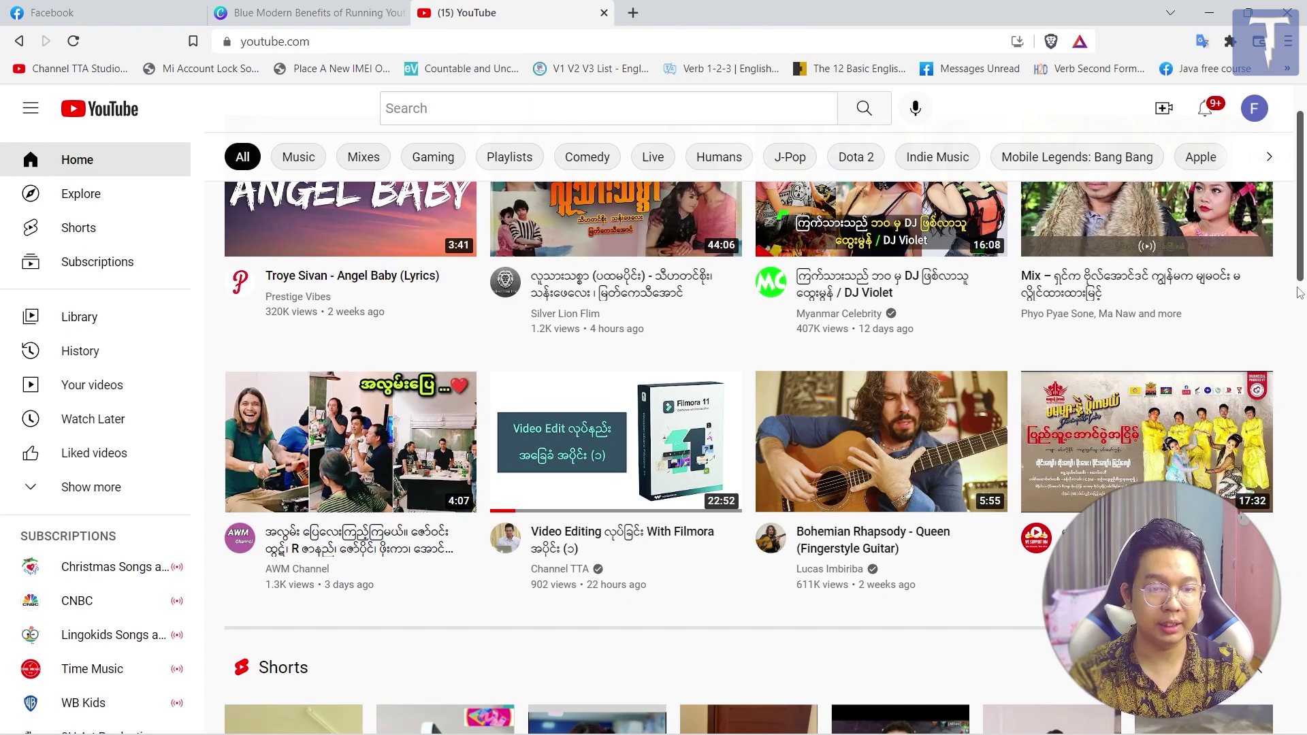
scroll(740, 314, "down", 12)
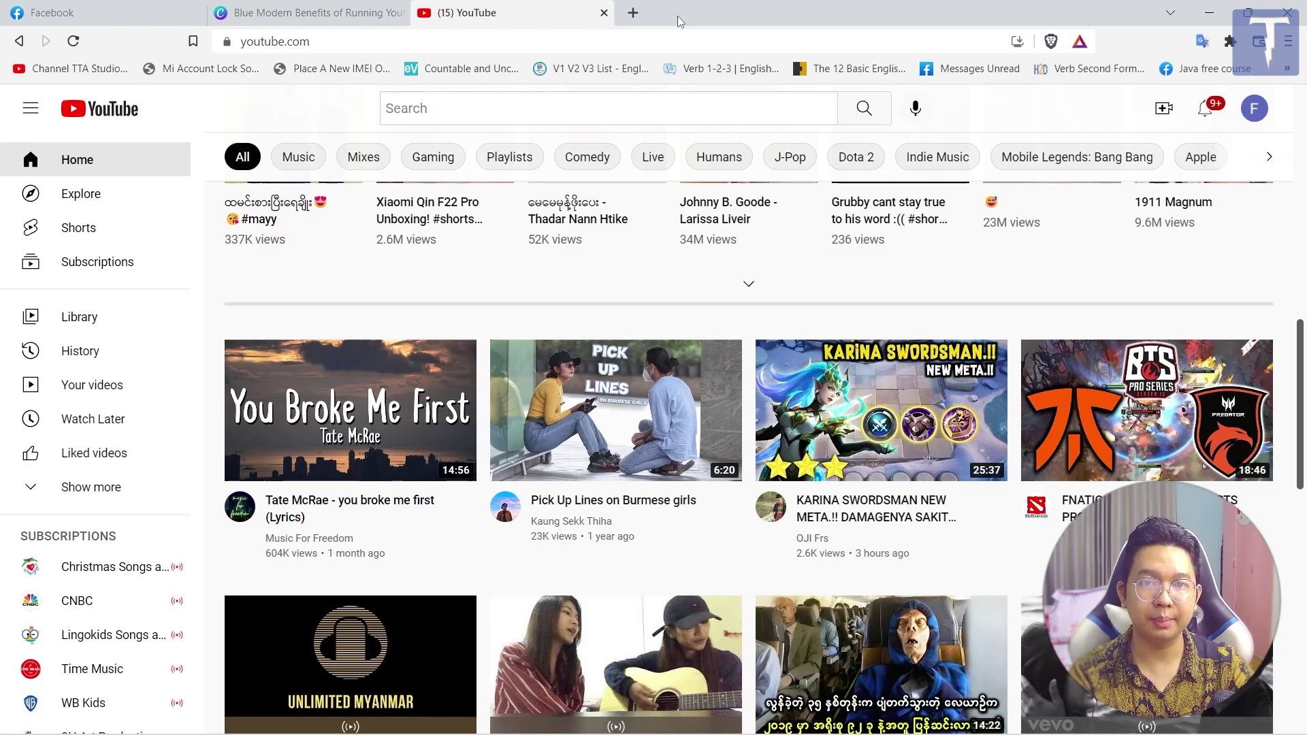
Step: Return to the tab with the open thumbnail design and load google.com there
left_click(362, 17)
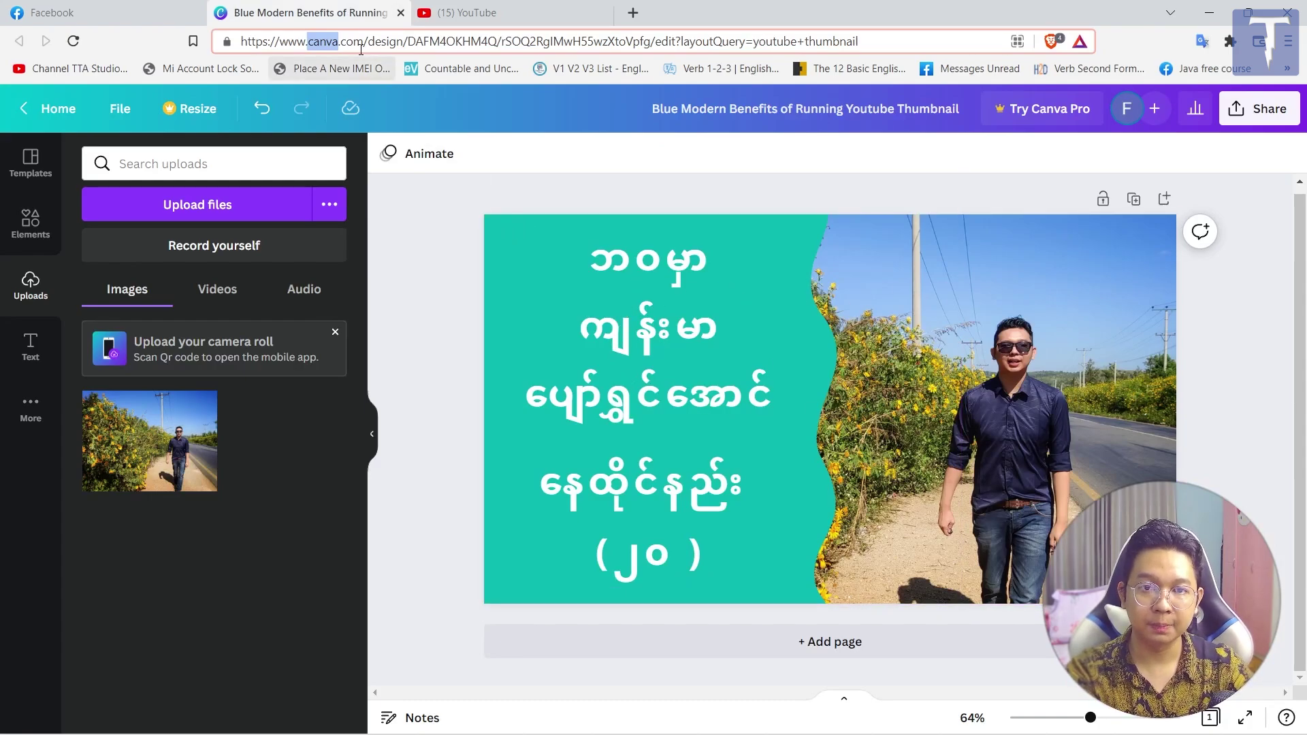
left_click(397, 42)
type("google.com")
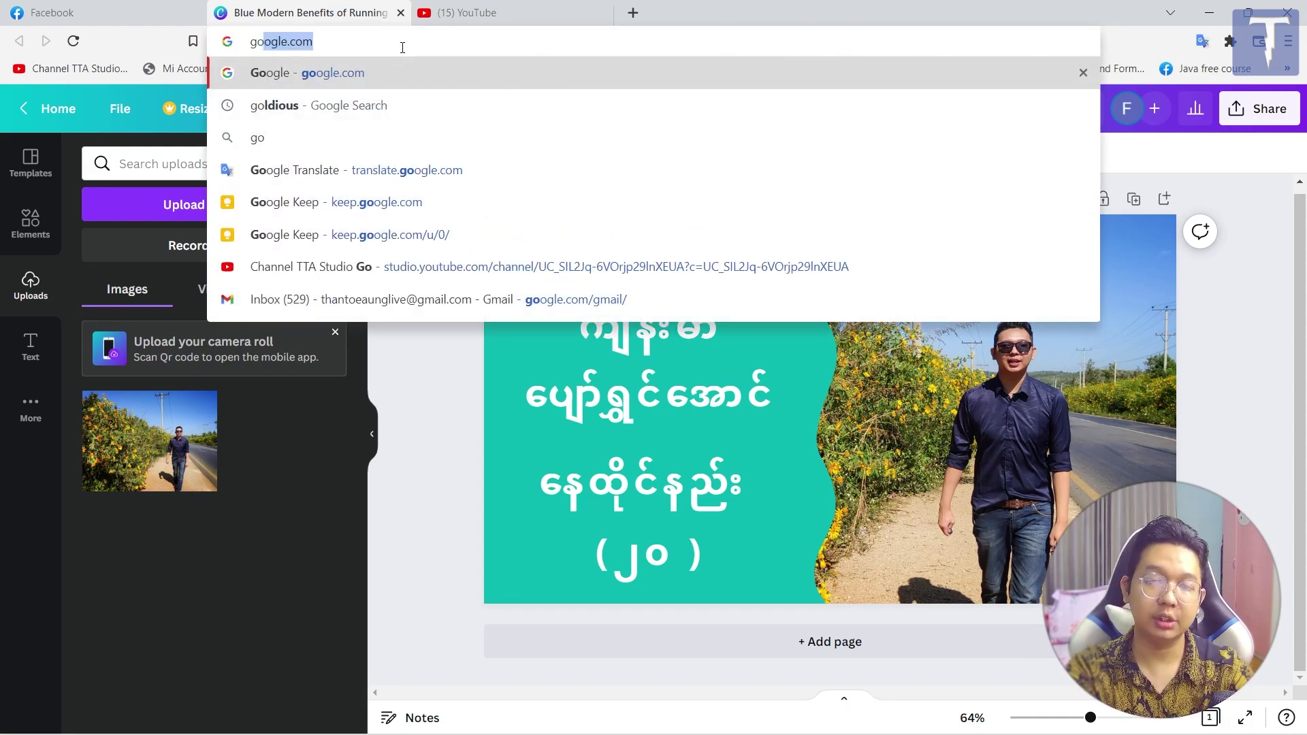
key("Return")
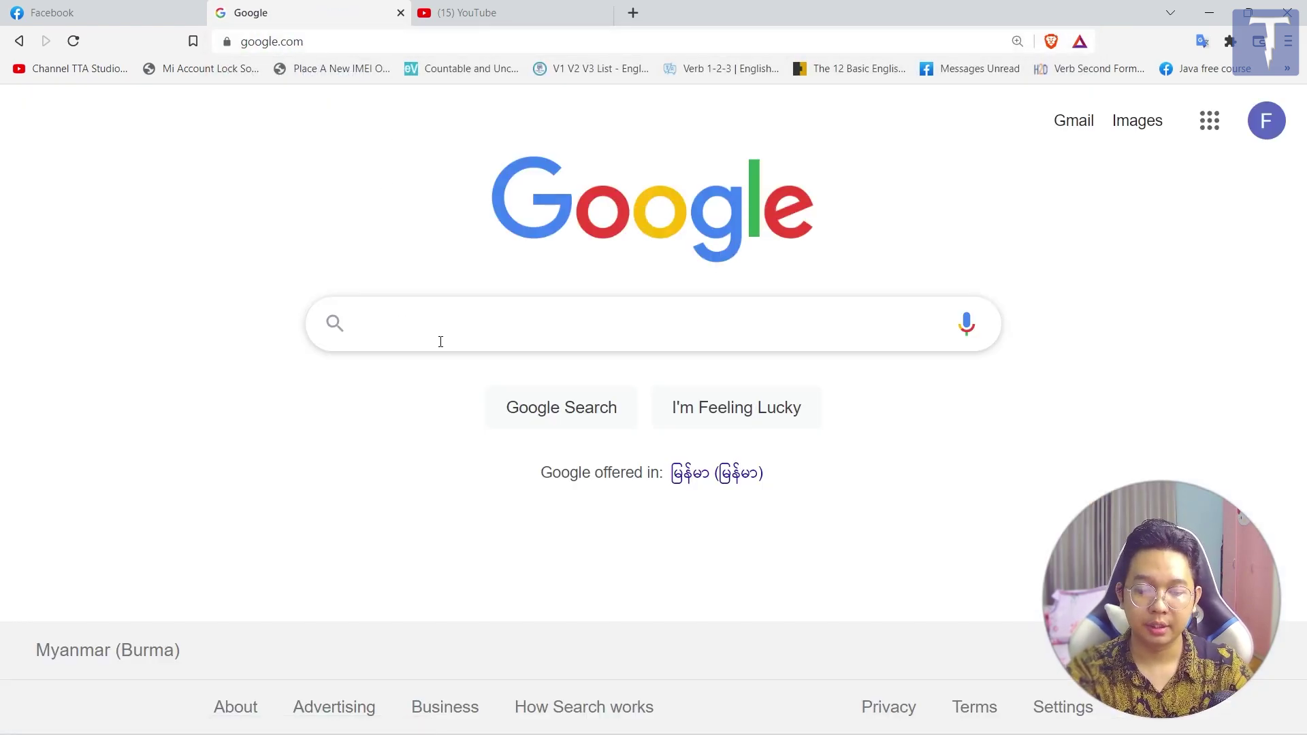
Step: Search Google for "canva" and open the official Canva website
type("canva")
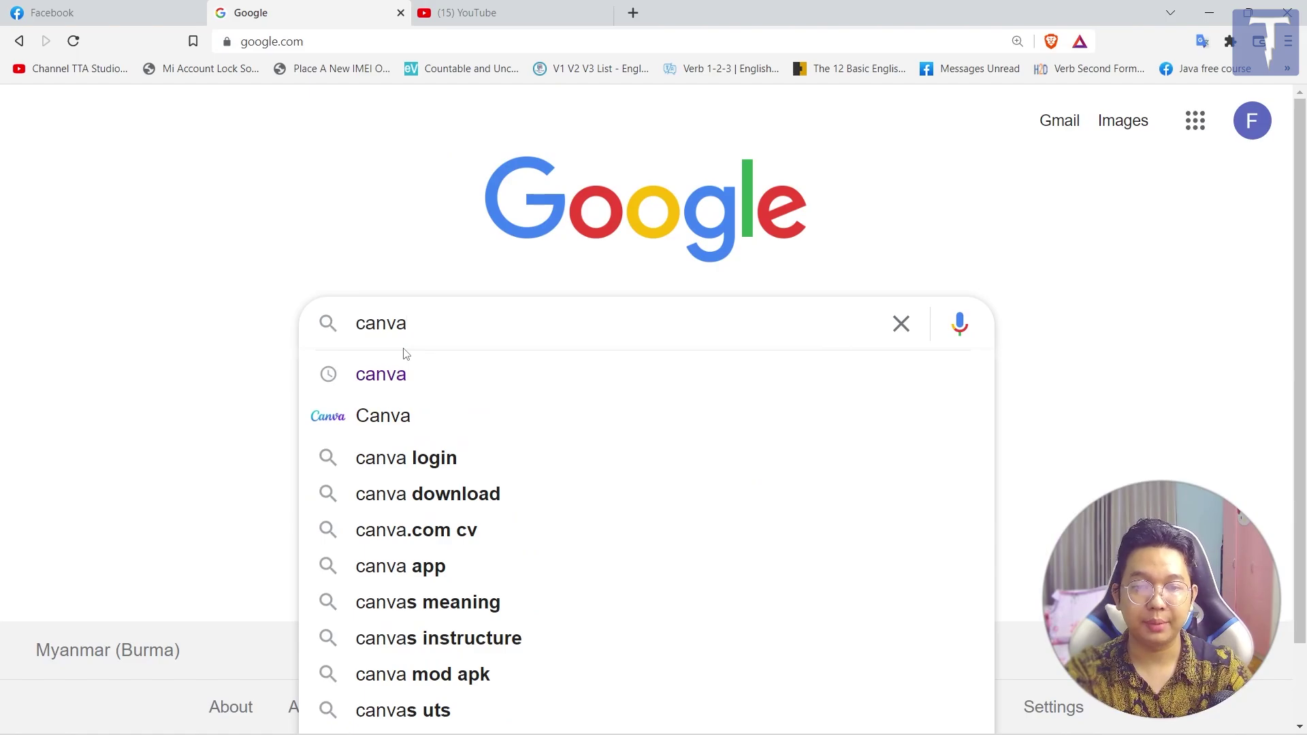
key("Return")
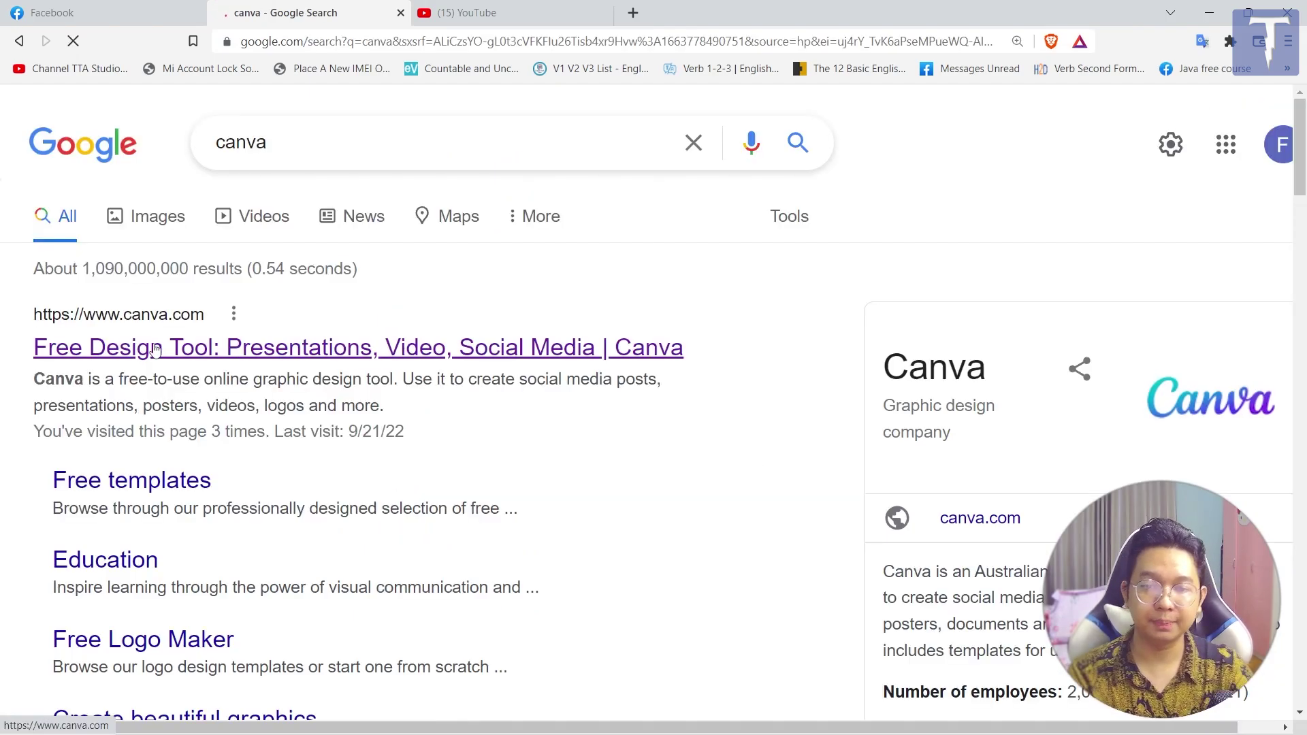
left_click(87, 352)
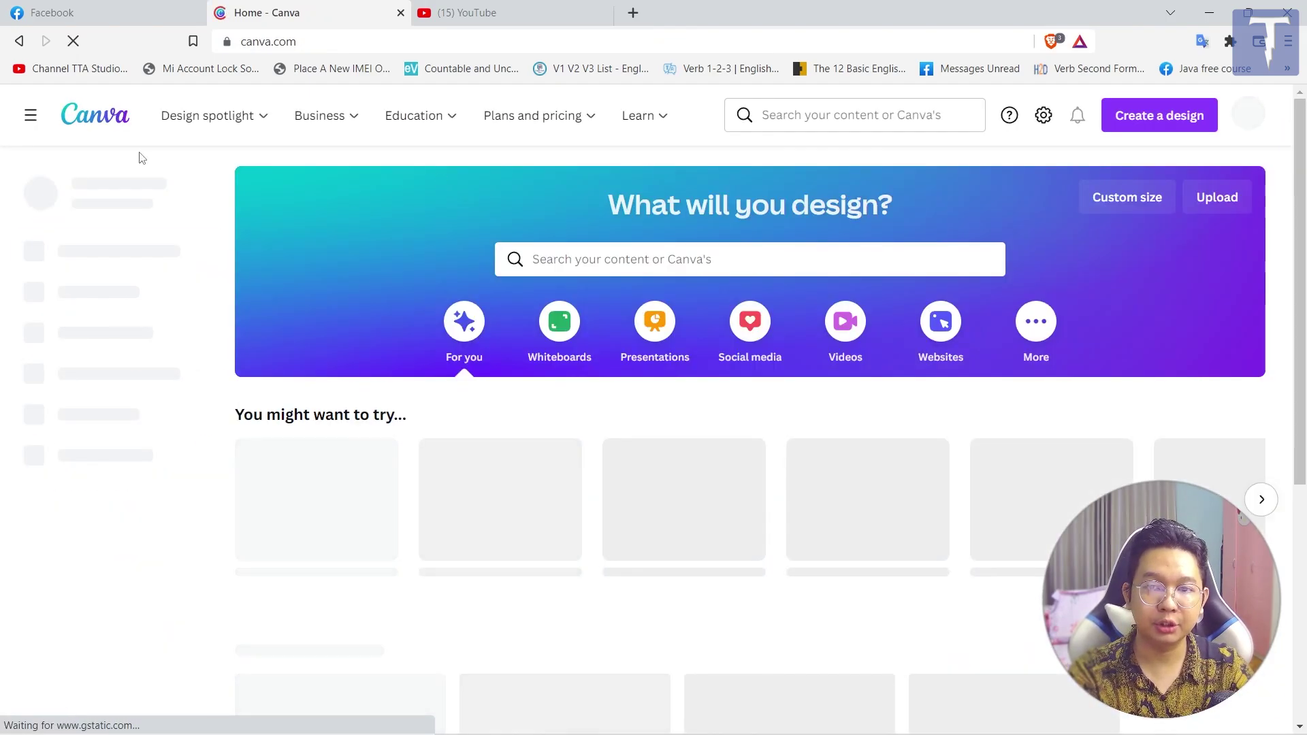
Step: Sign out of Canva and sign back in with the Google account
left_click(1248, 113)
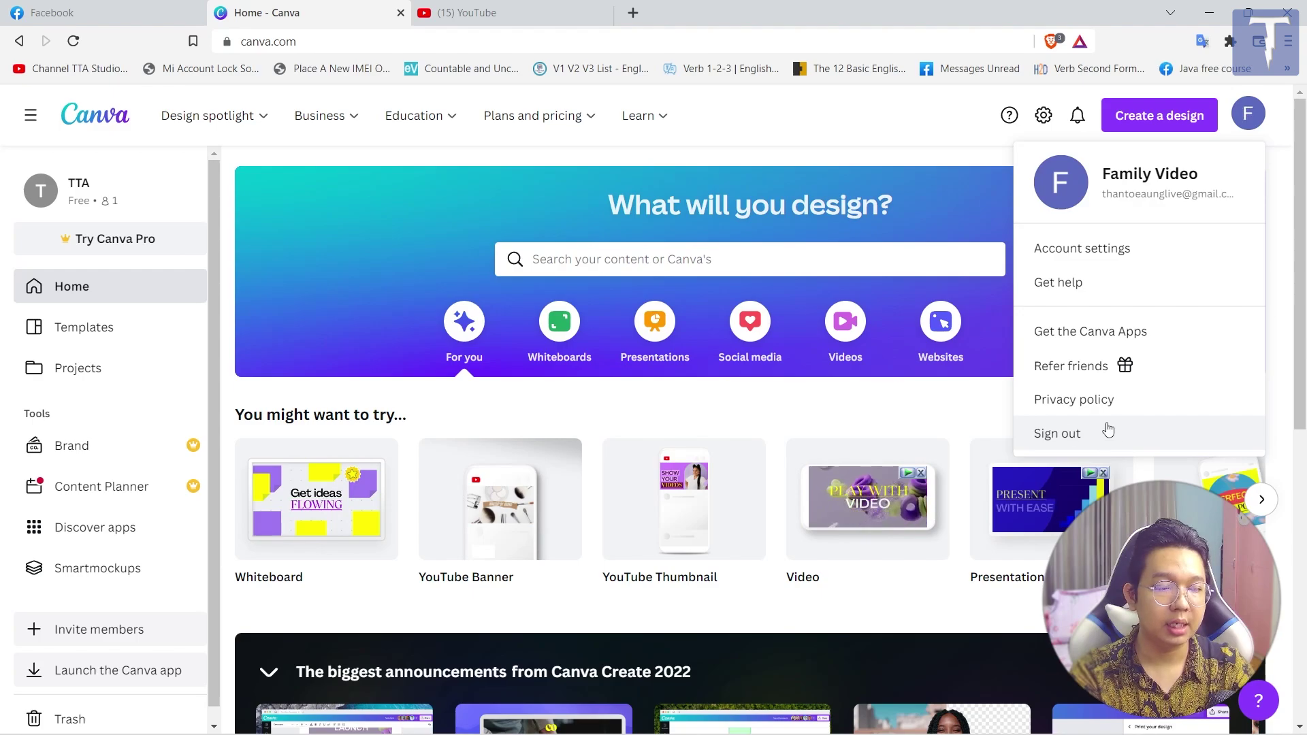
left_click(1084, 436)
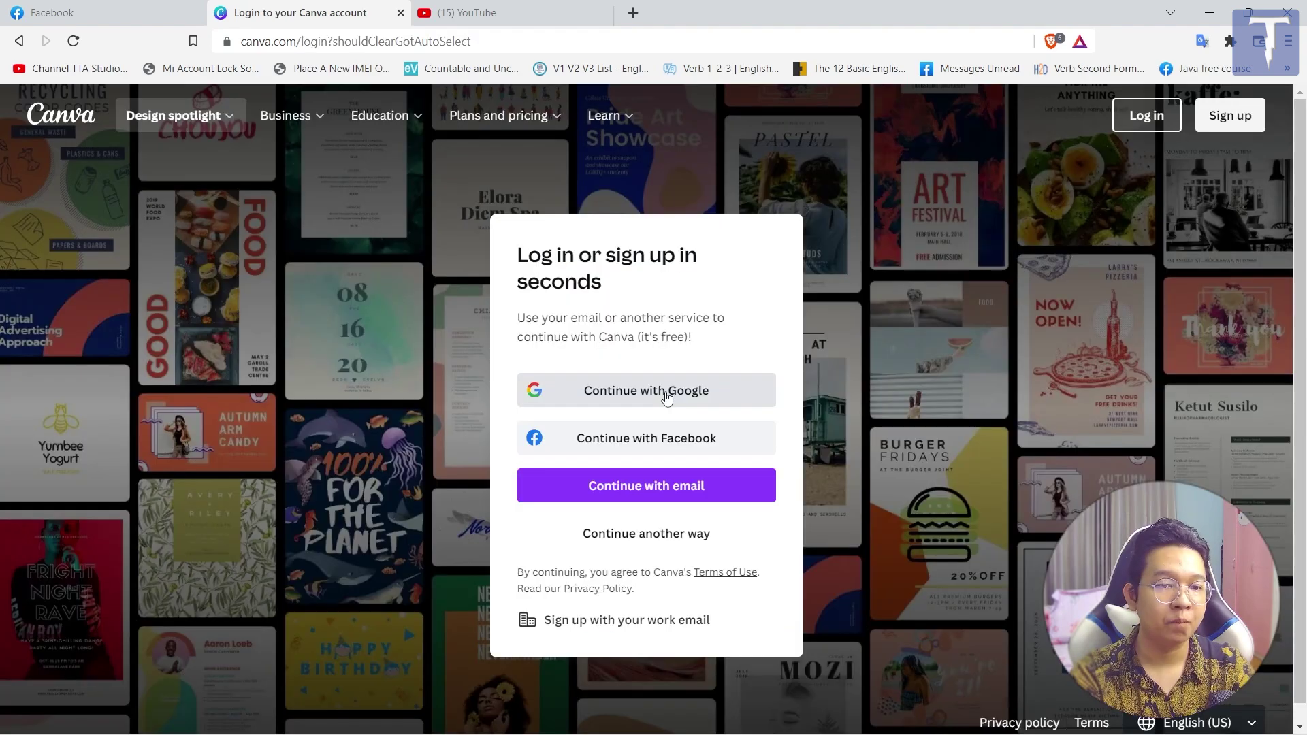
left_click(647, 404)
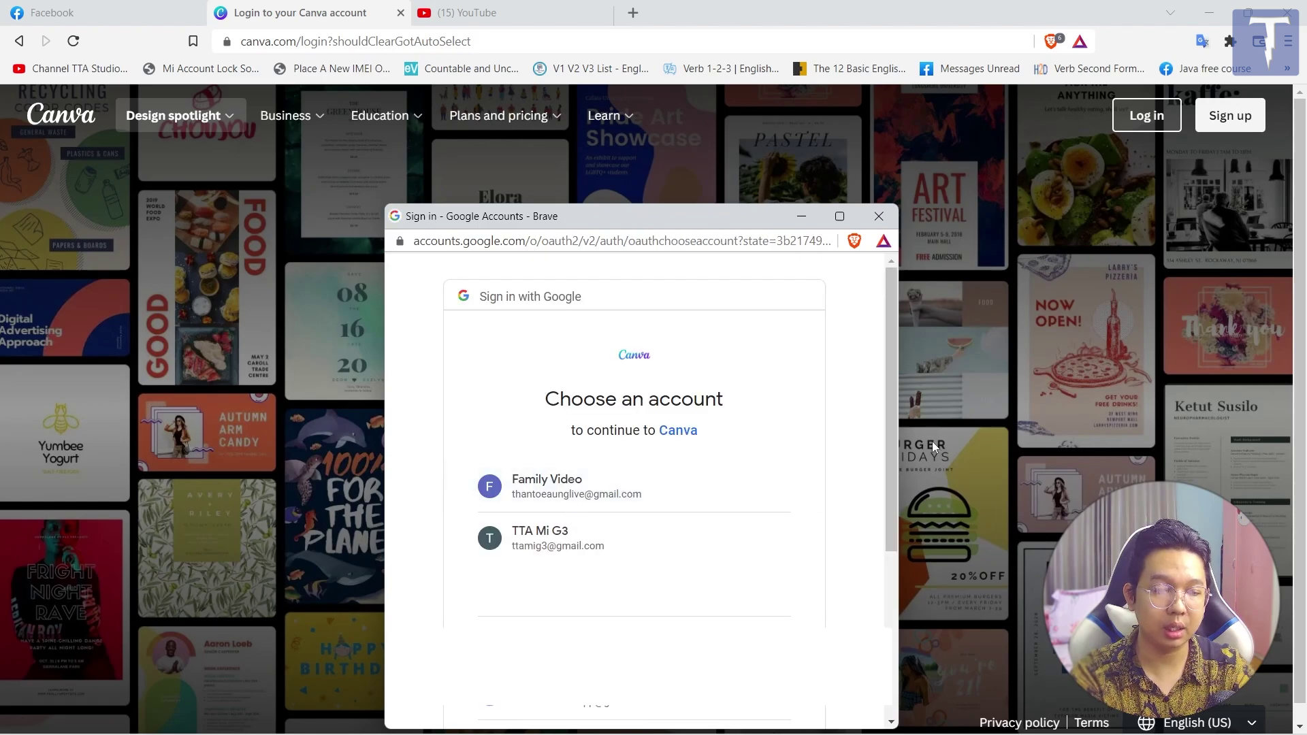
left_click(620, 503)
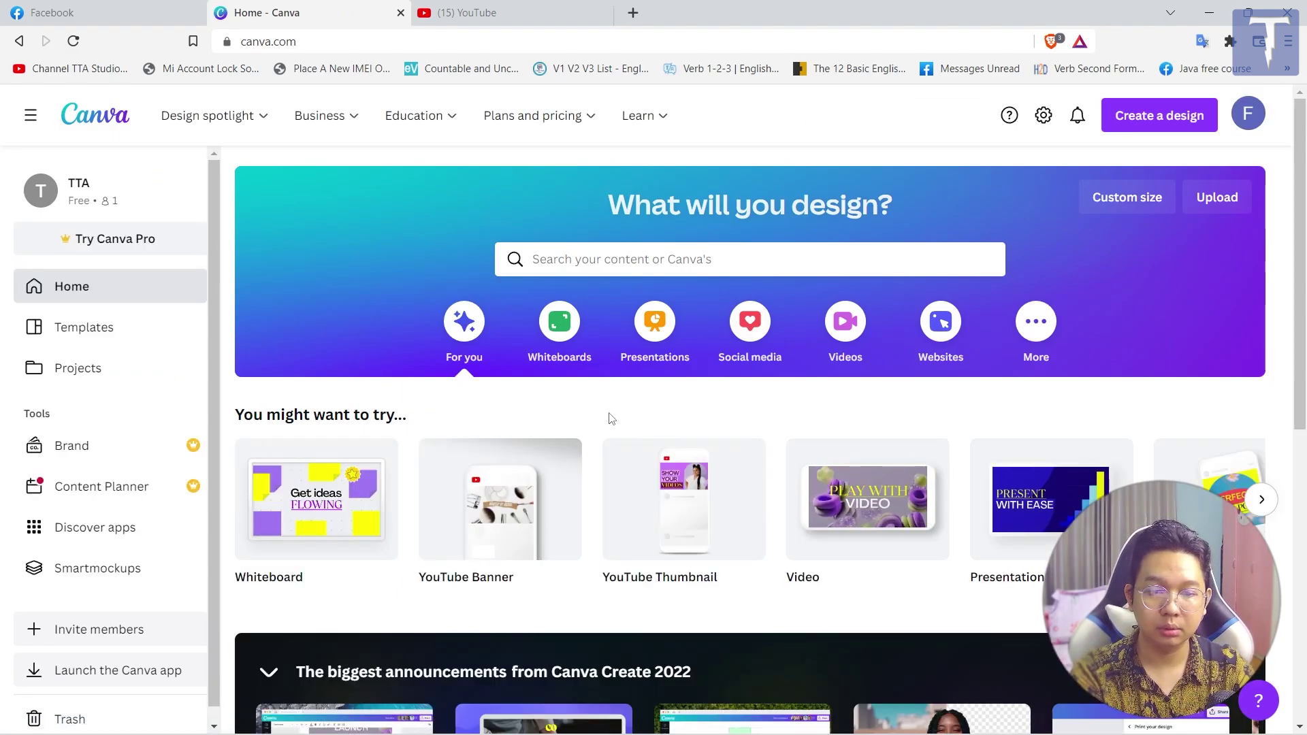
Step: Look through the suggested design types on the Canva home page, including YouTube Banner, YouTube Thumbnail and Video
mouse_move(273, 481)
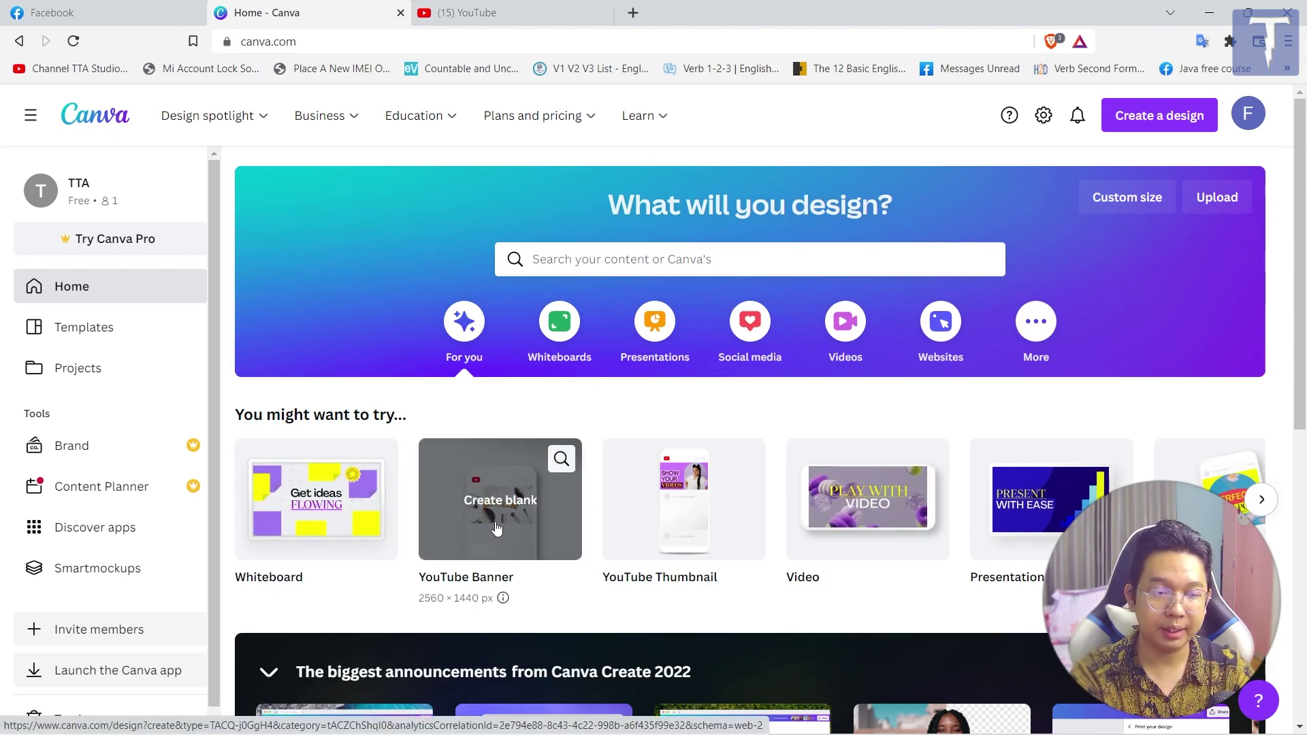
mouse_move(678, 527)
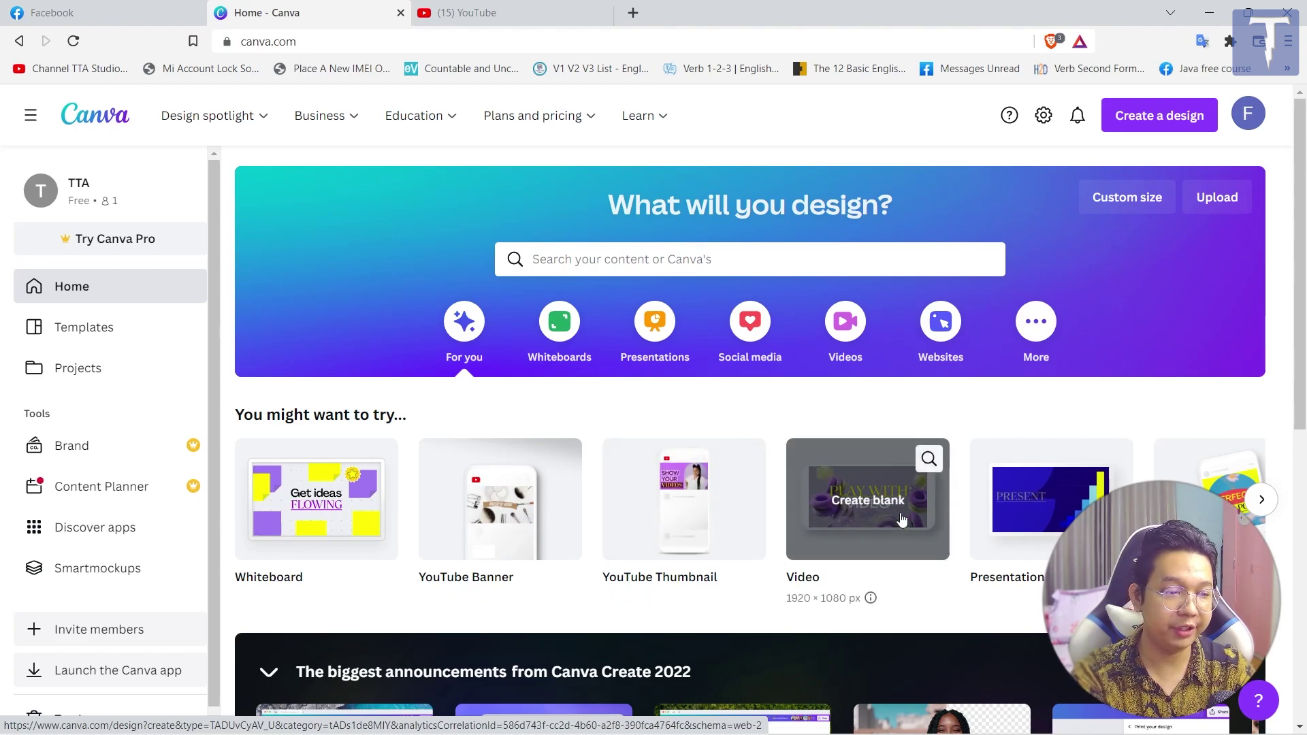
left_click(1261, 500)
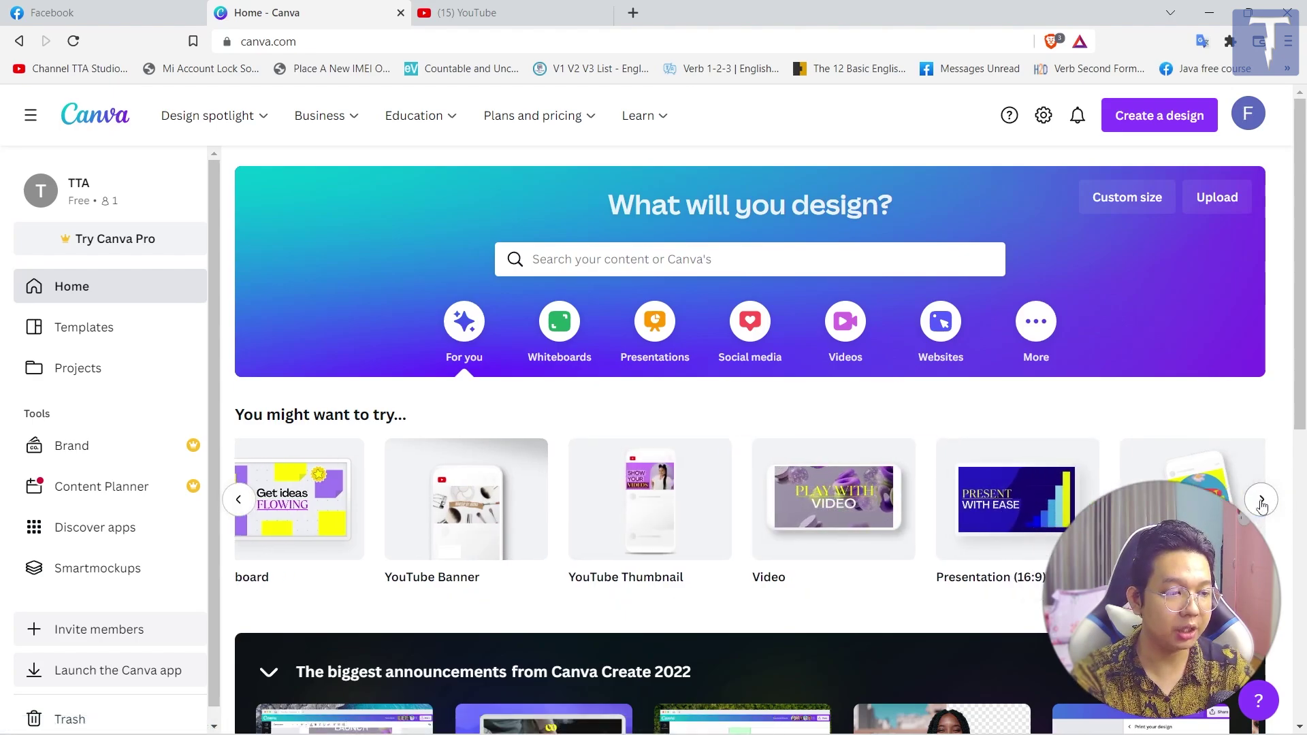
left_click(1261, 501)
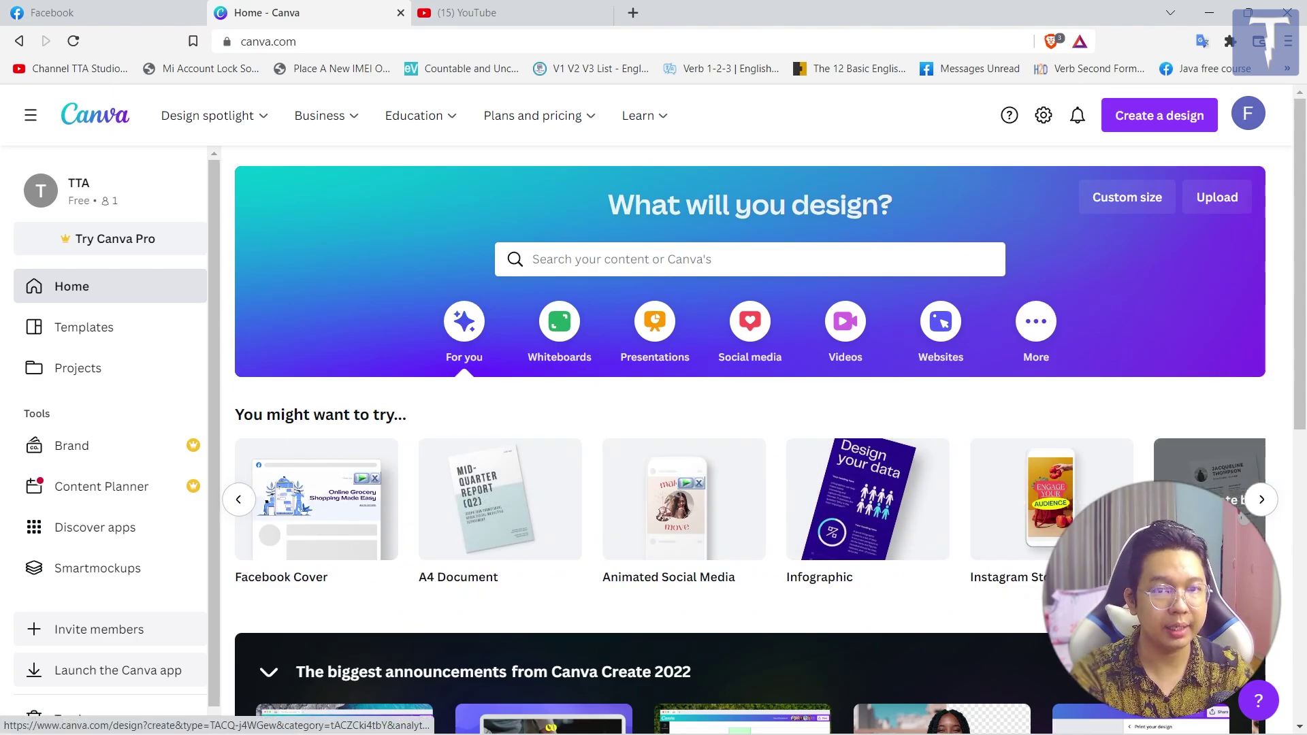
scroll(325, 539, "right", 3)
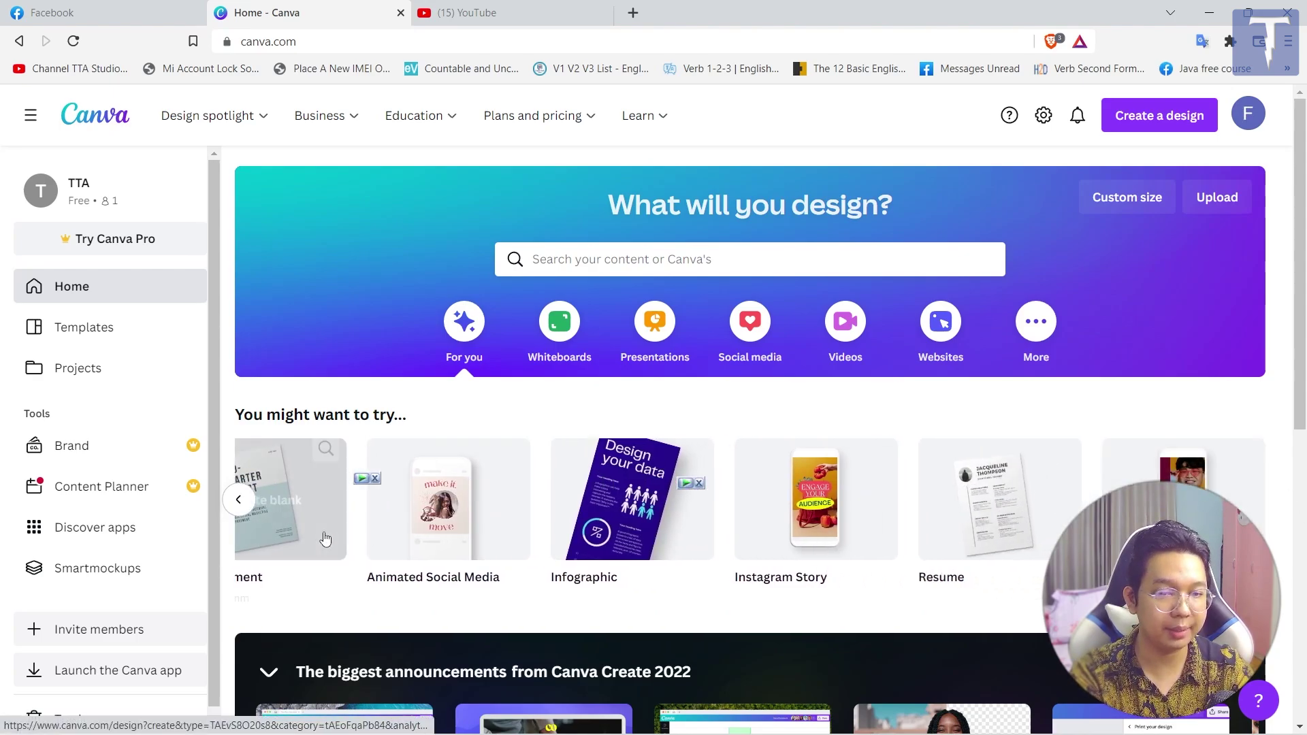
left_click(240, 501)
left_click(239, 501)
left_click(242, 503)
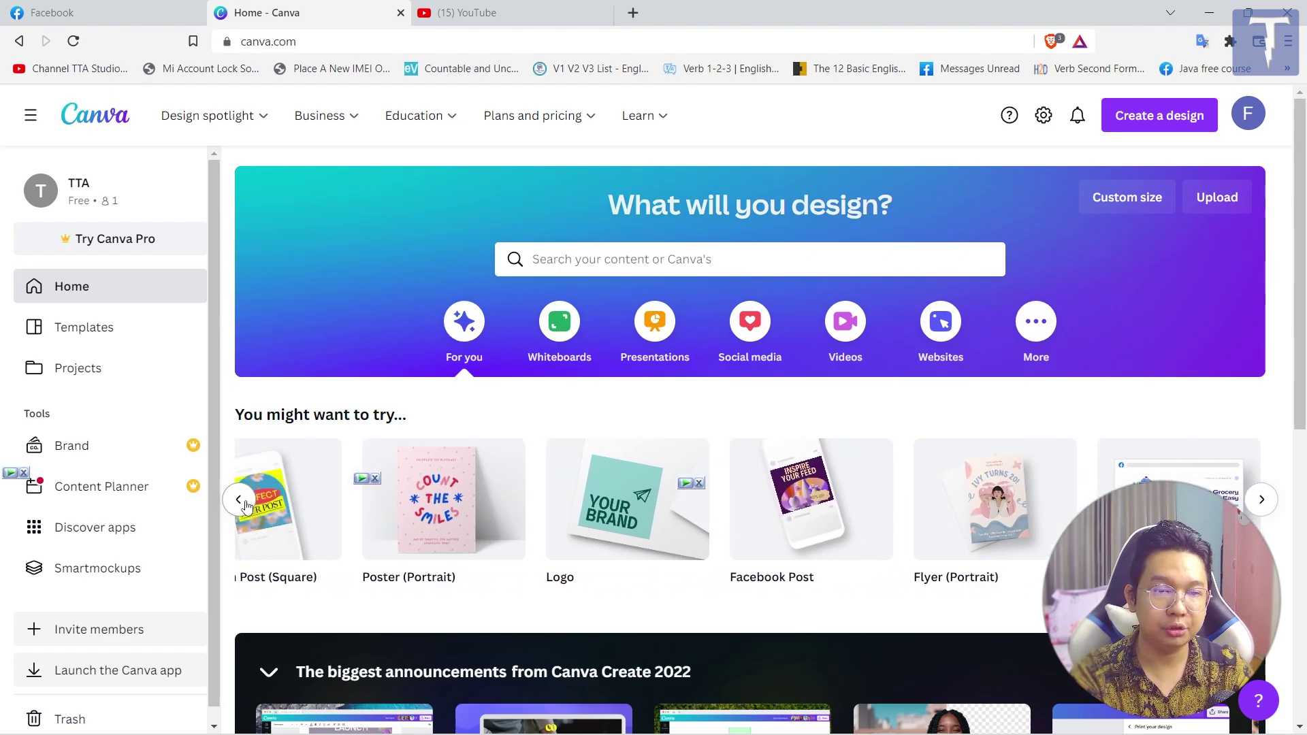
left_click(240, 501)
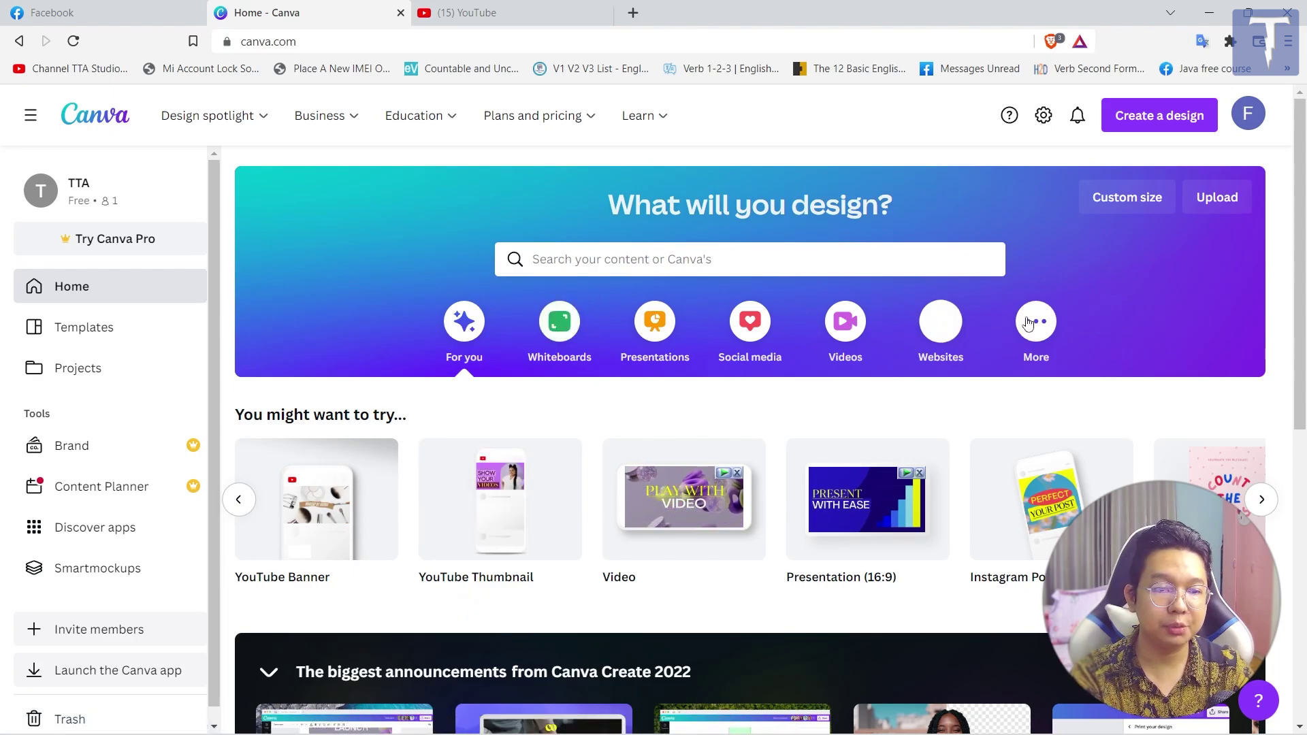
Step: Search the templates for "Youtube Thumbnail" and choose the YouTube Thumbnail format of 1280 × 720 px
left_click(627, 259)
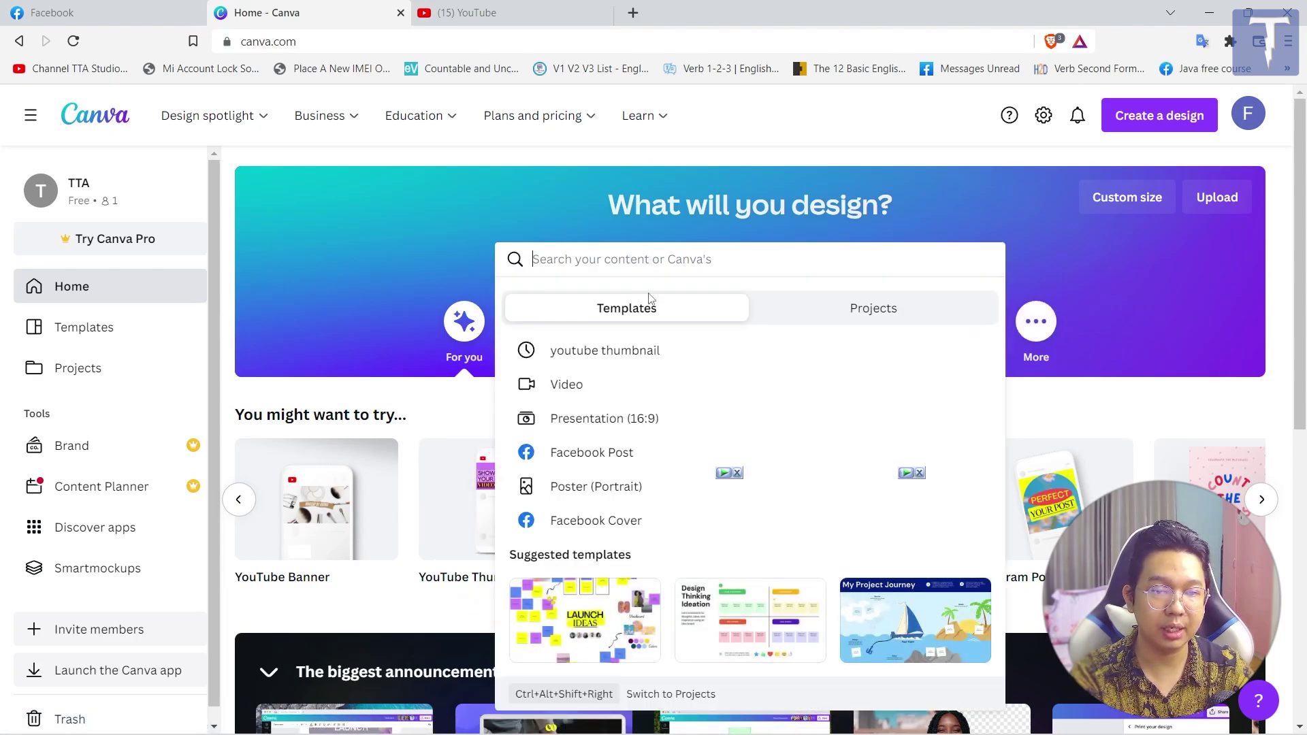
type("You")
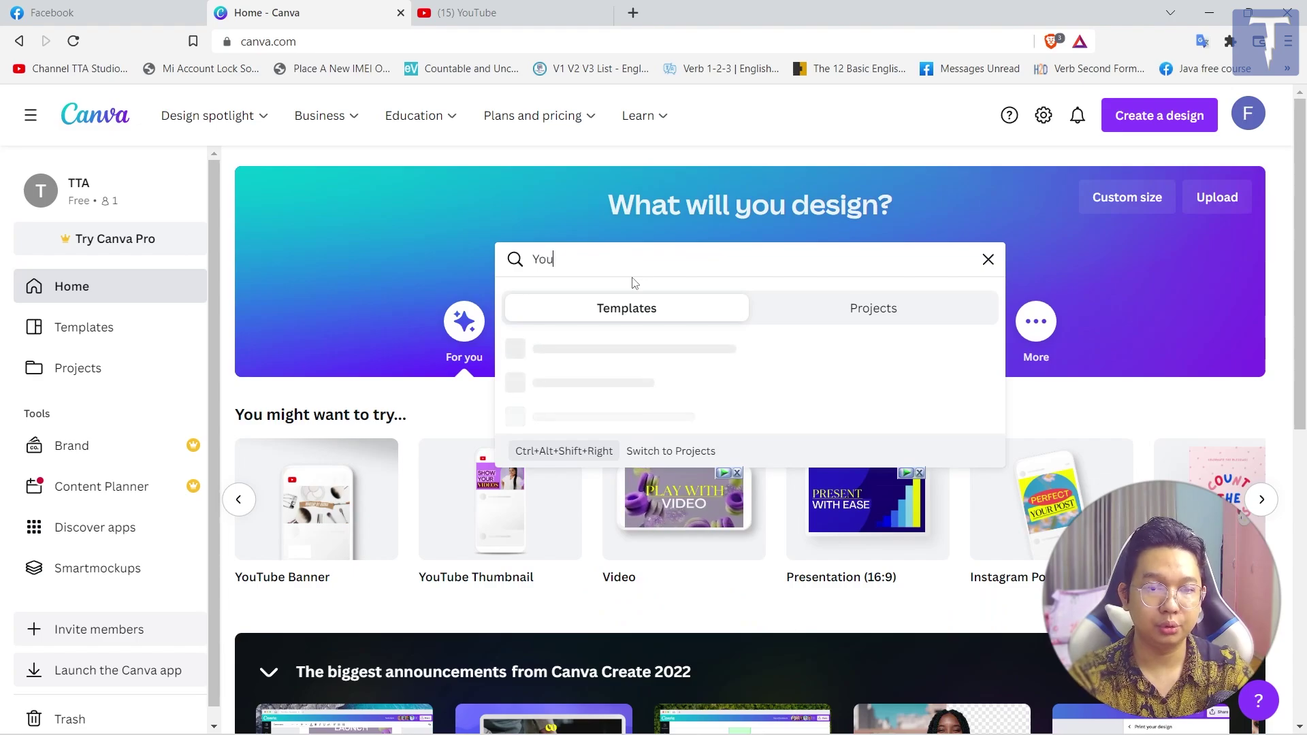
type("tube Thu")
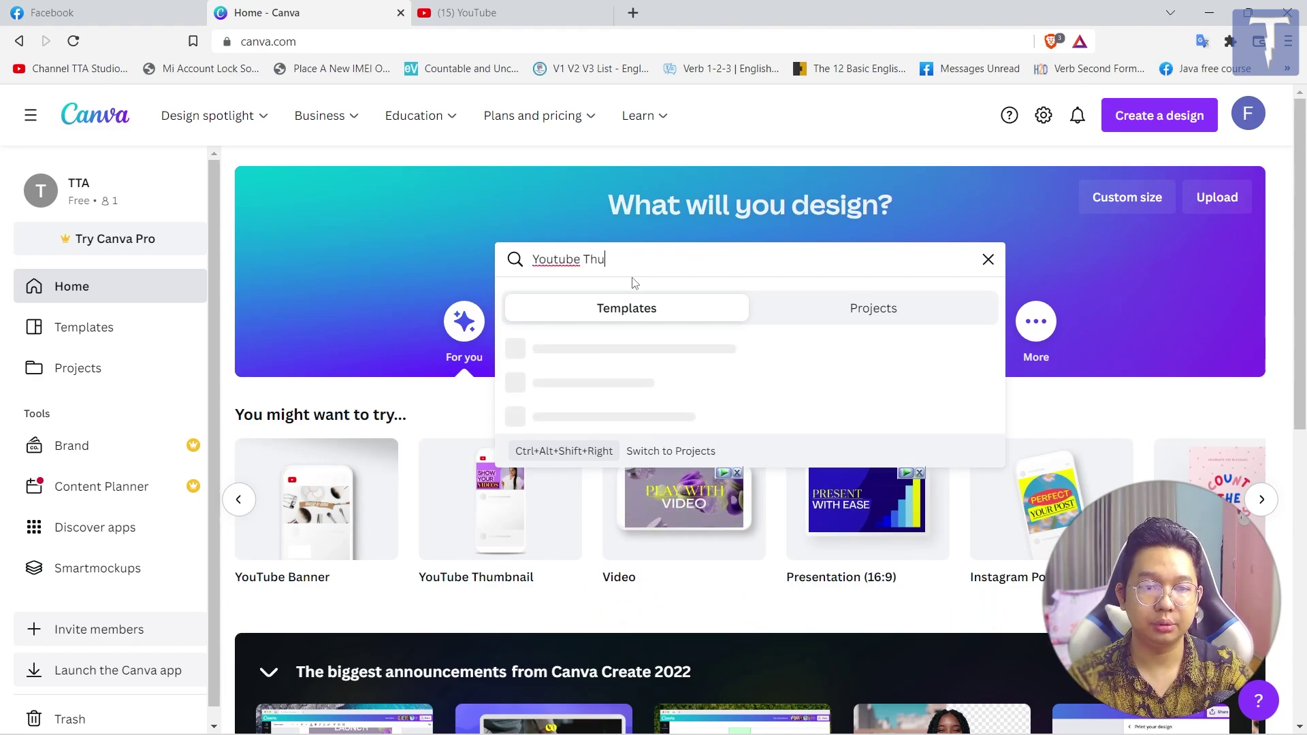
type("mbnail")
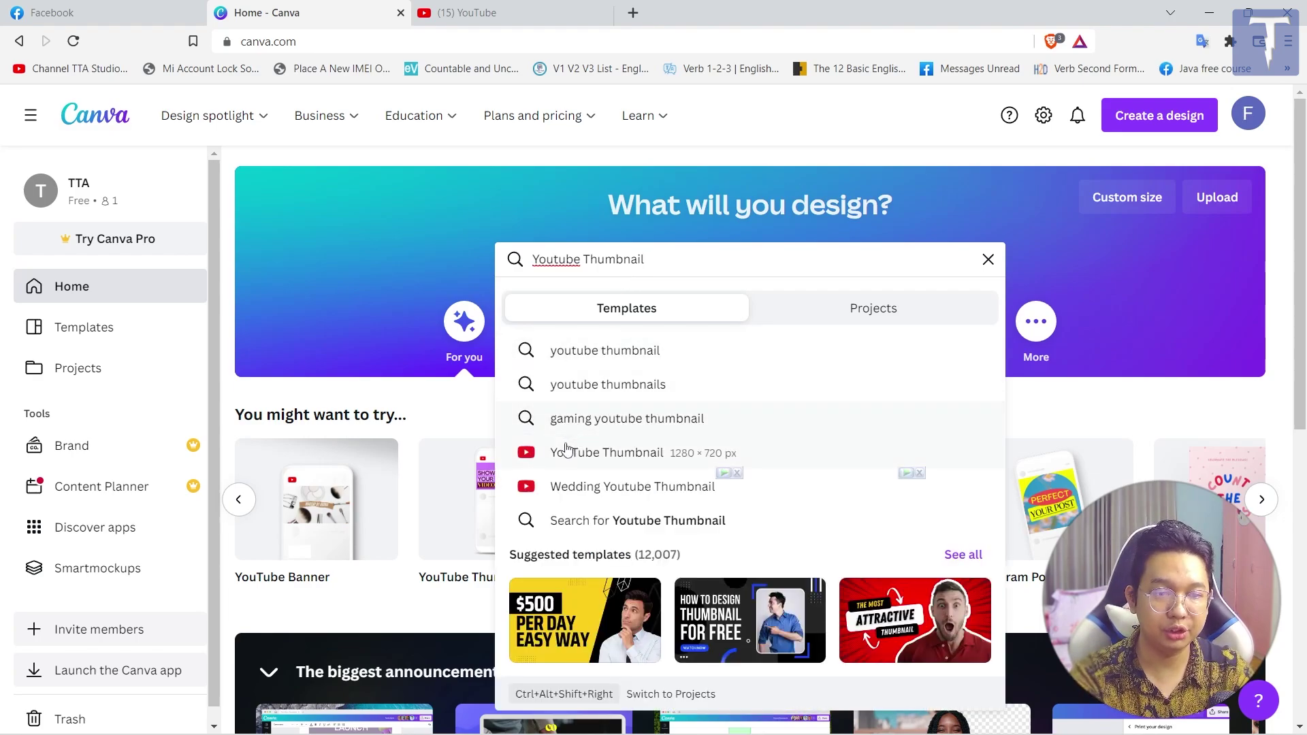
left_click(686, 461)
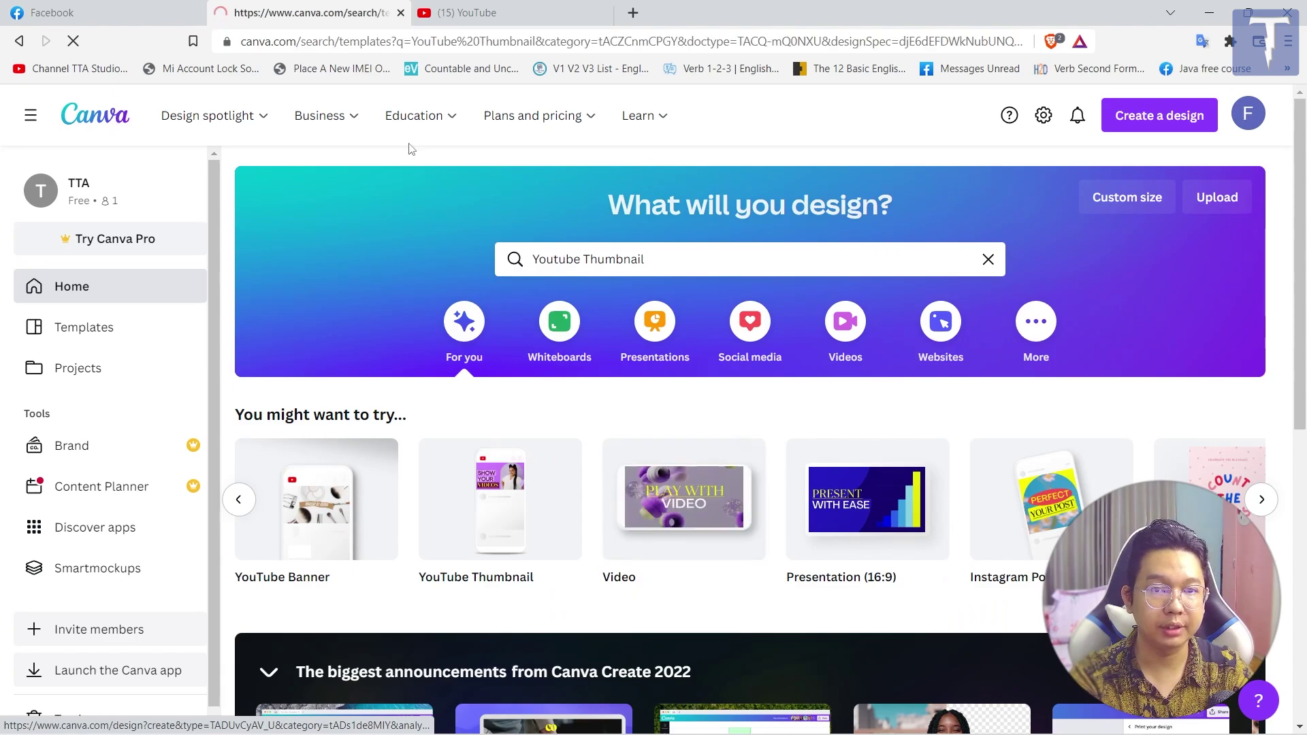
Step: Browse the YouTube thumbnail templates, checking their designs and which ones are marked as Pro or paid
mouse_move(401, 143)
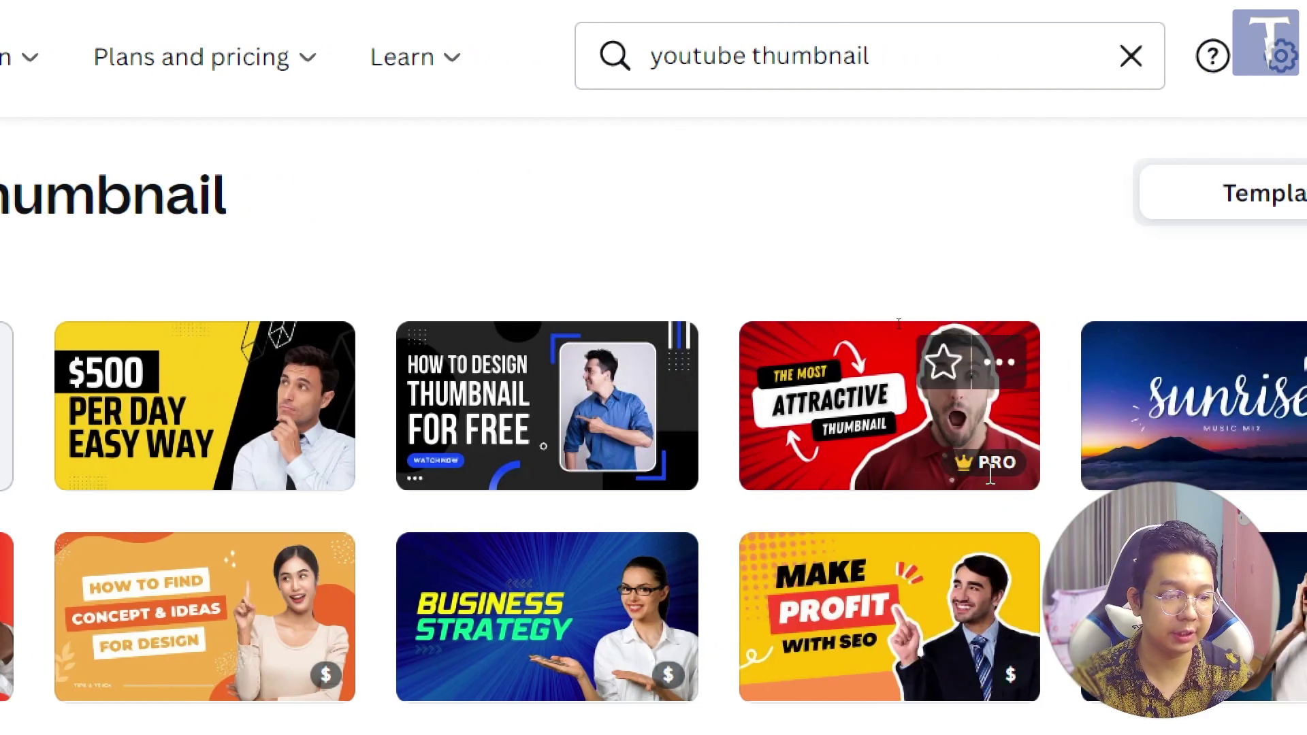
mouse_move(963, 475)
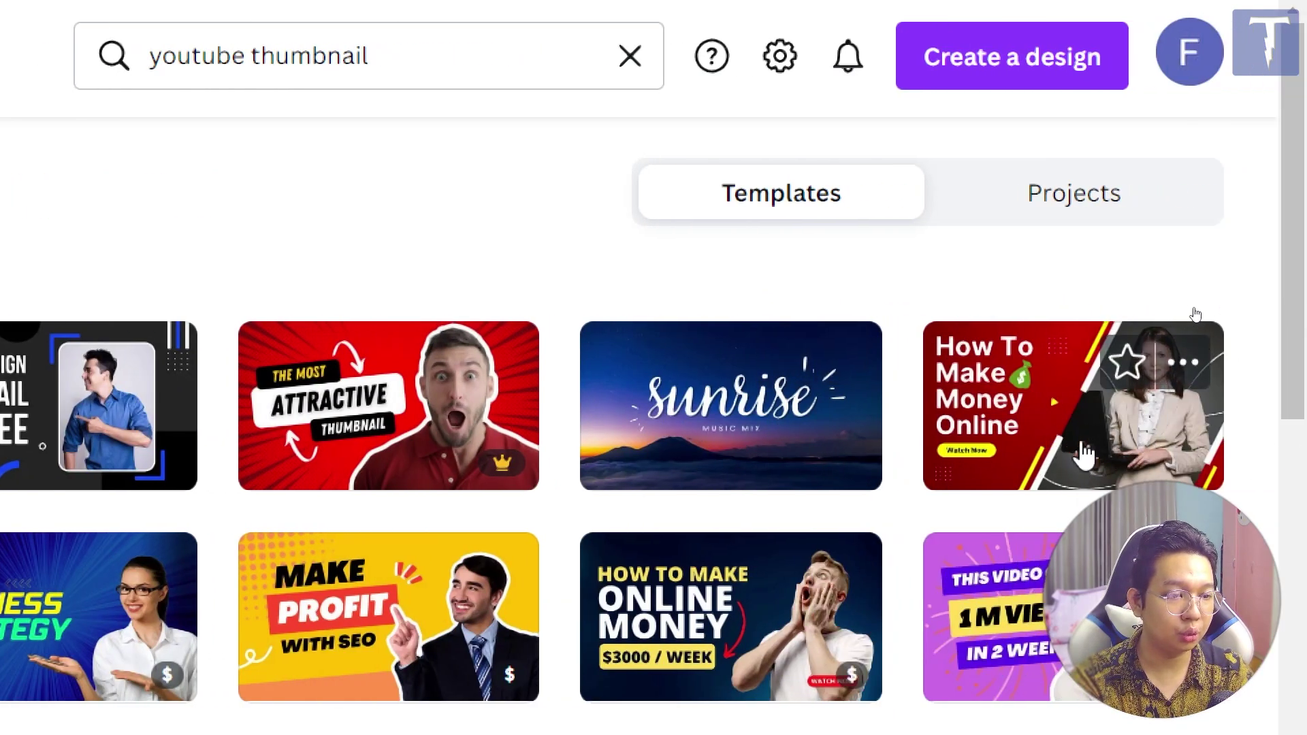
scroll(797, 462, "down", 15)
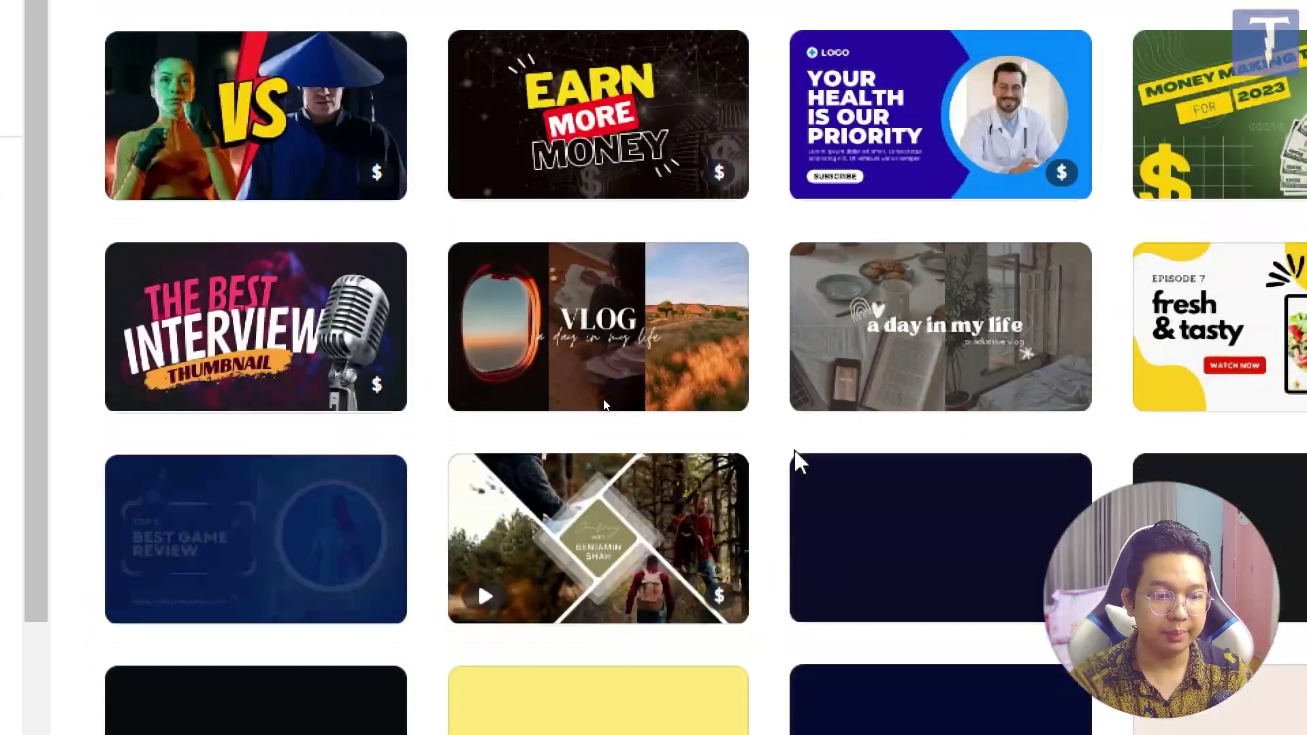
scroll(797, 461, "down", 10)
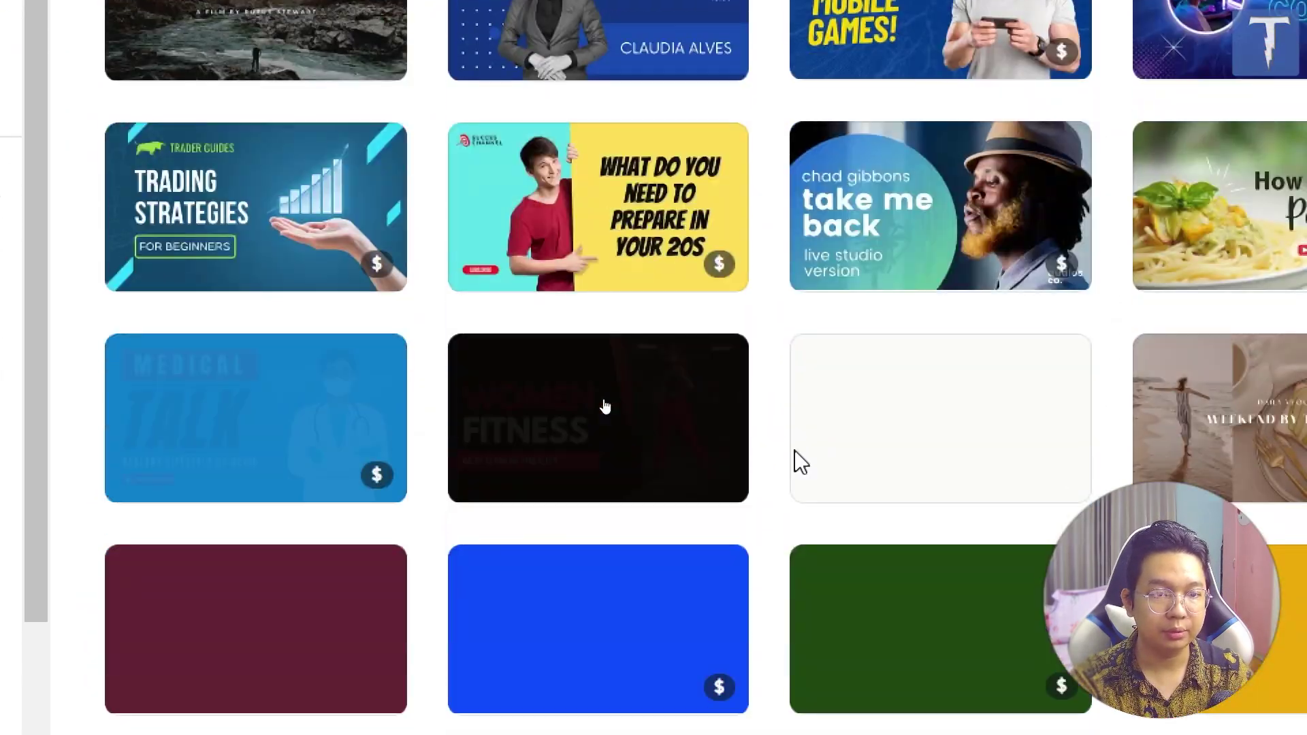
scroll(527, 310, "down", 15)
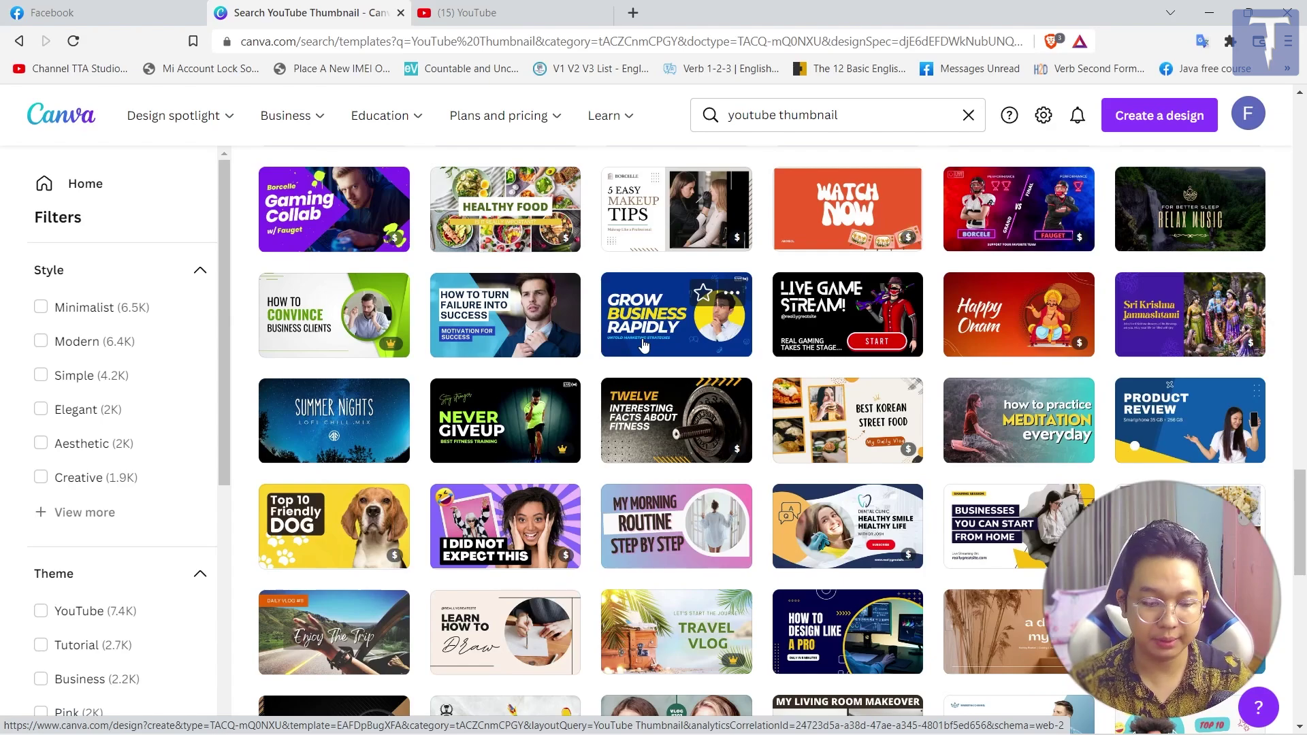
Step: Open the blue "Grow Business Rapidly" template and replace the headline word "GROW" with "စီးပွားရေး"
left_click(662, 335)
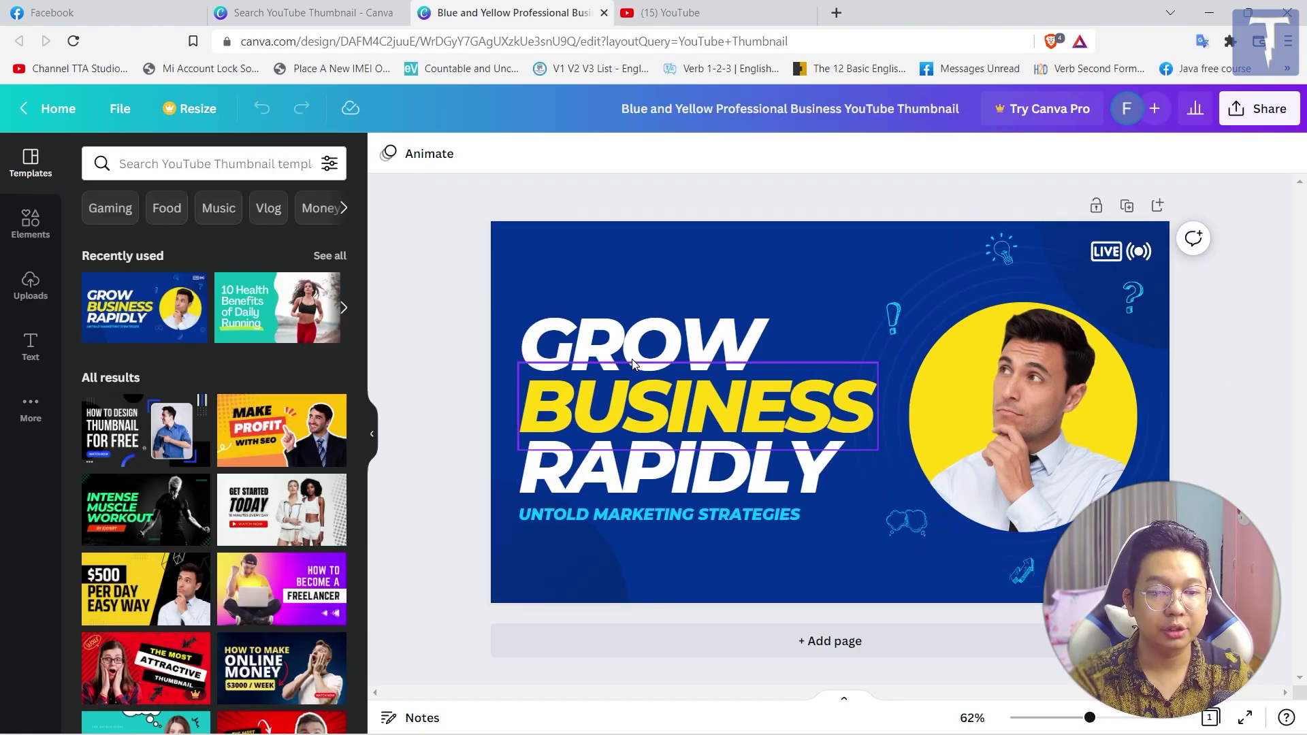
double_click(652, 341)
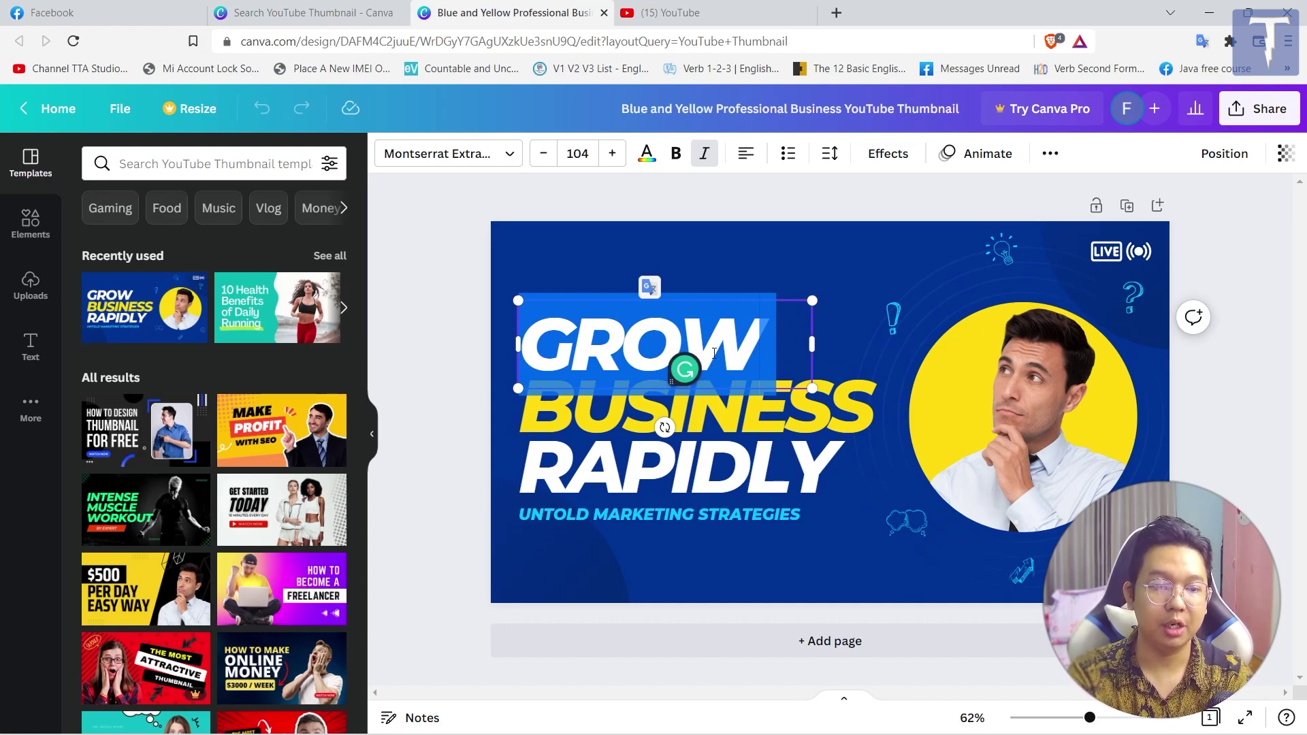
key("BackSpace")
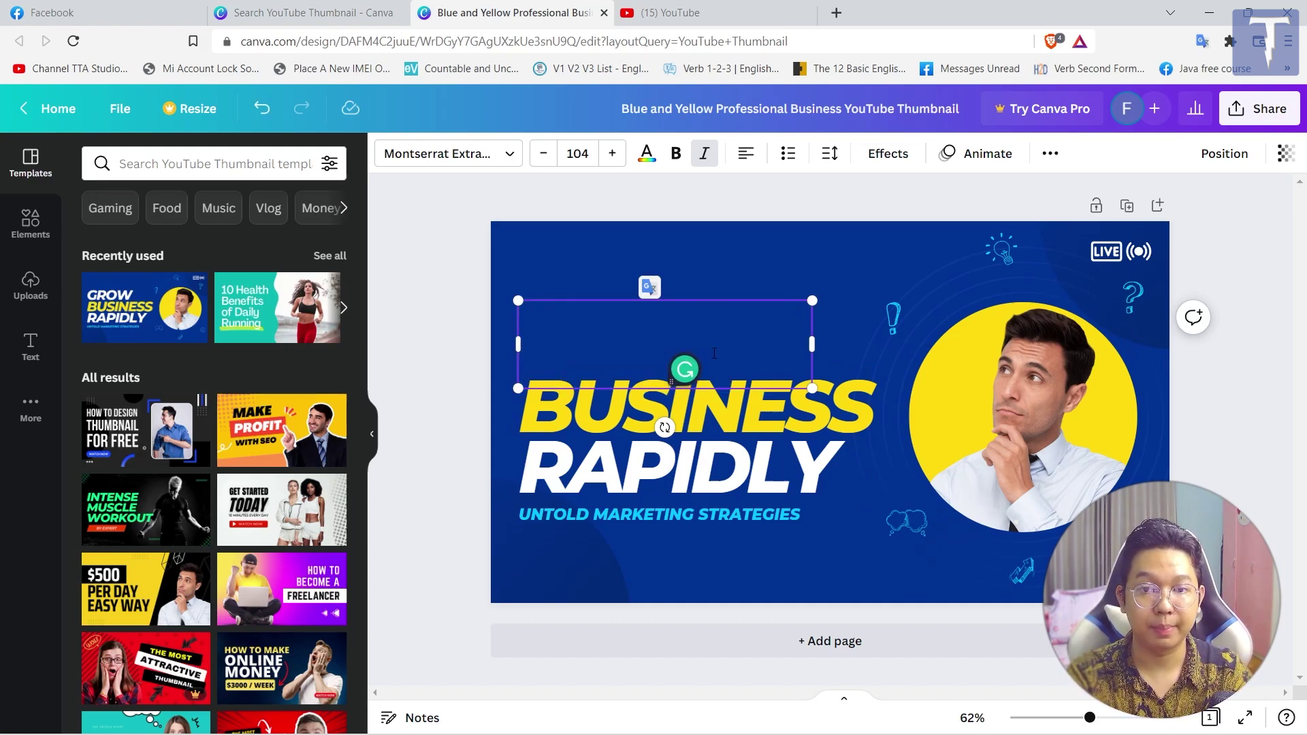
type("G")
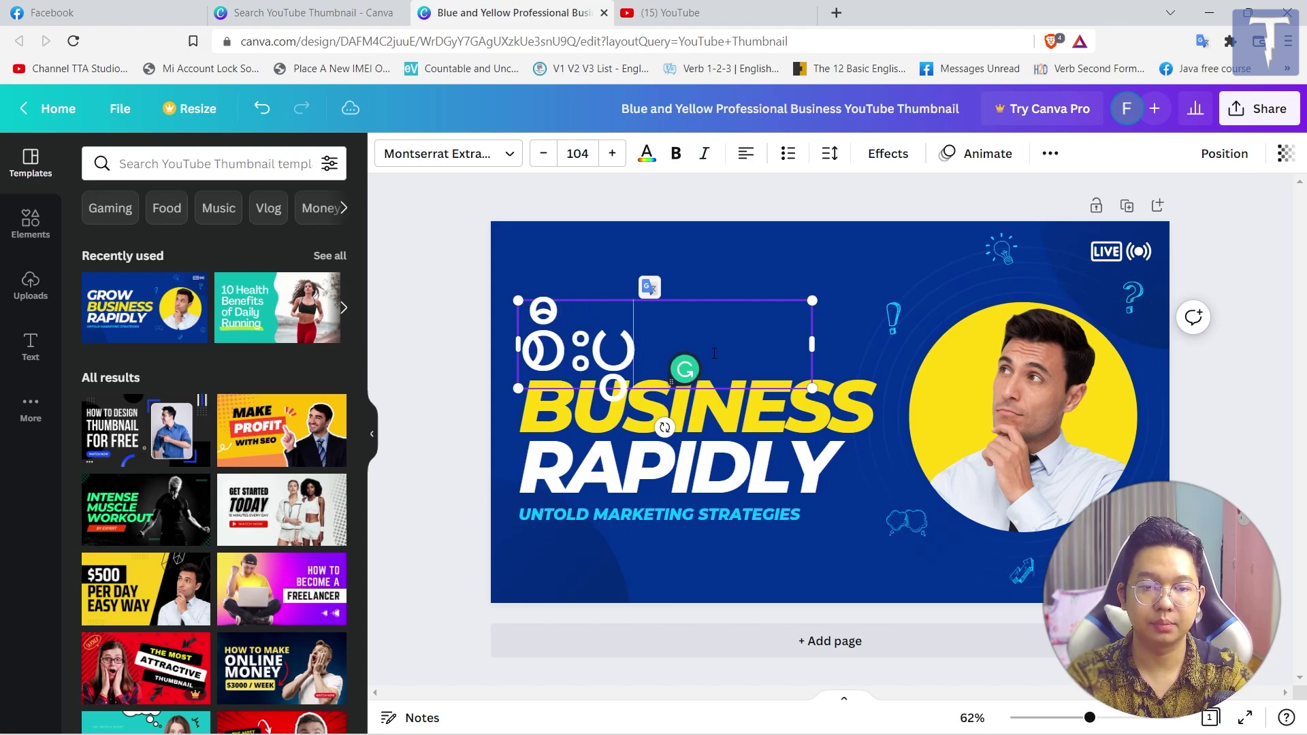
type("ားရေး")
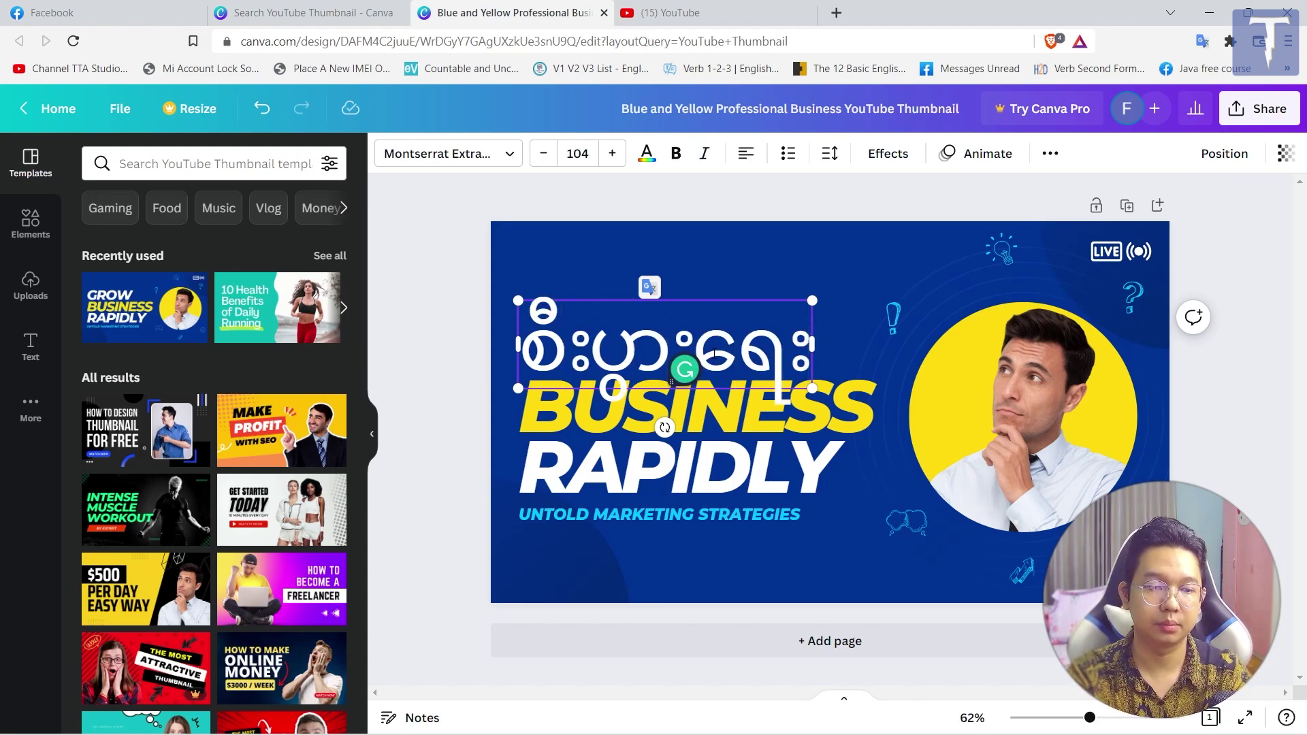
Step: Replace the yellow headline word "BUSINESS" with "အောင်မြင်မှု"
left_click(809, 405)
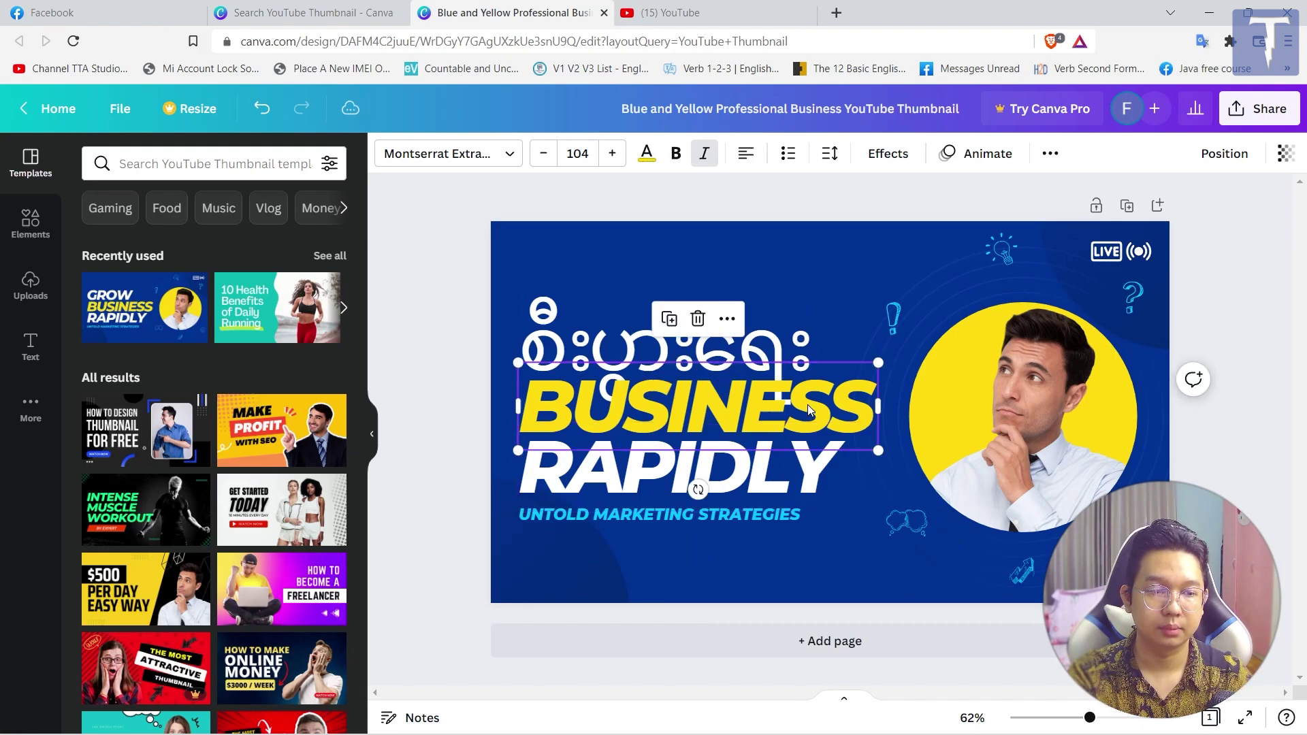
left_click(808, 405)
type("အော")
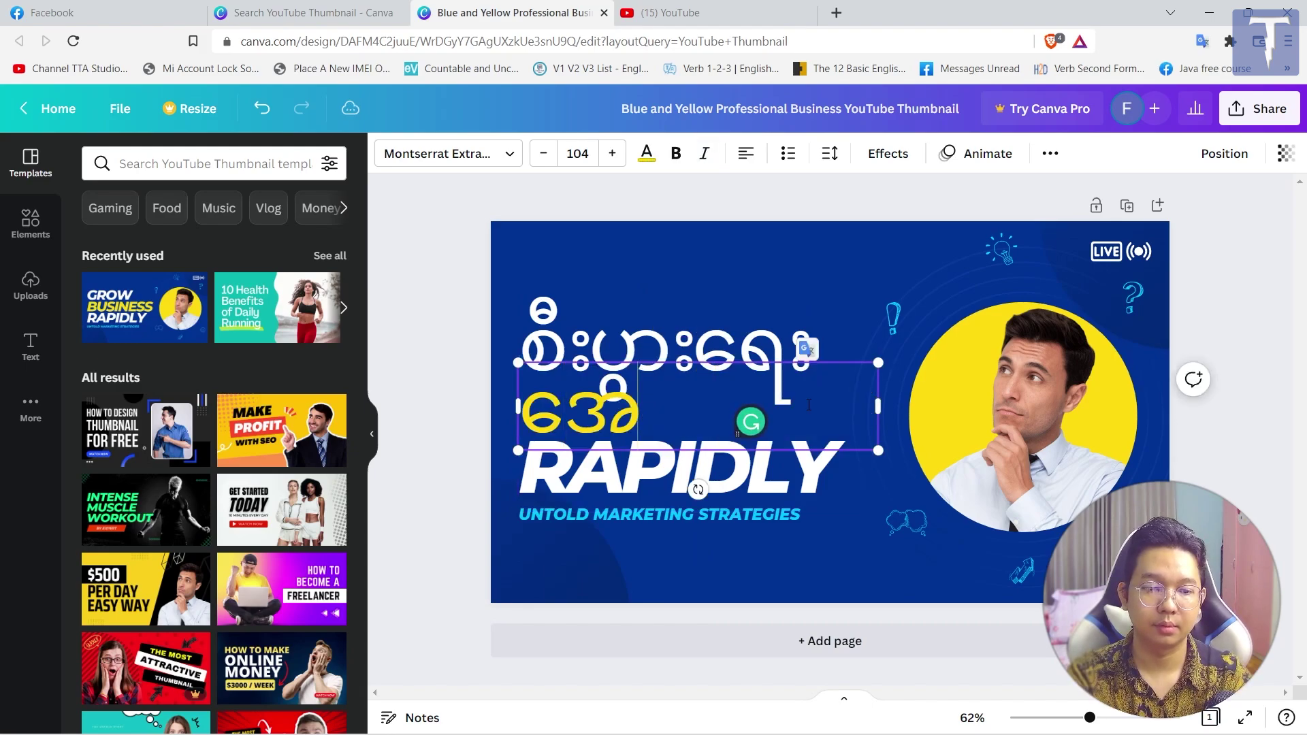
type("င်မြင်မှ")
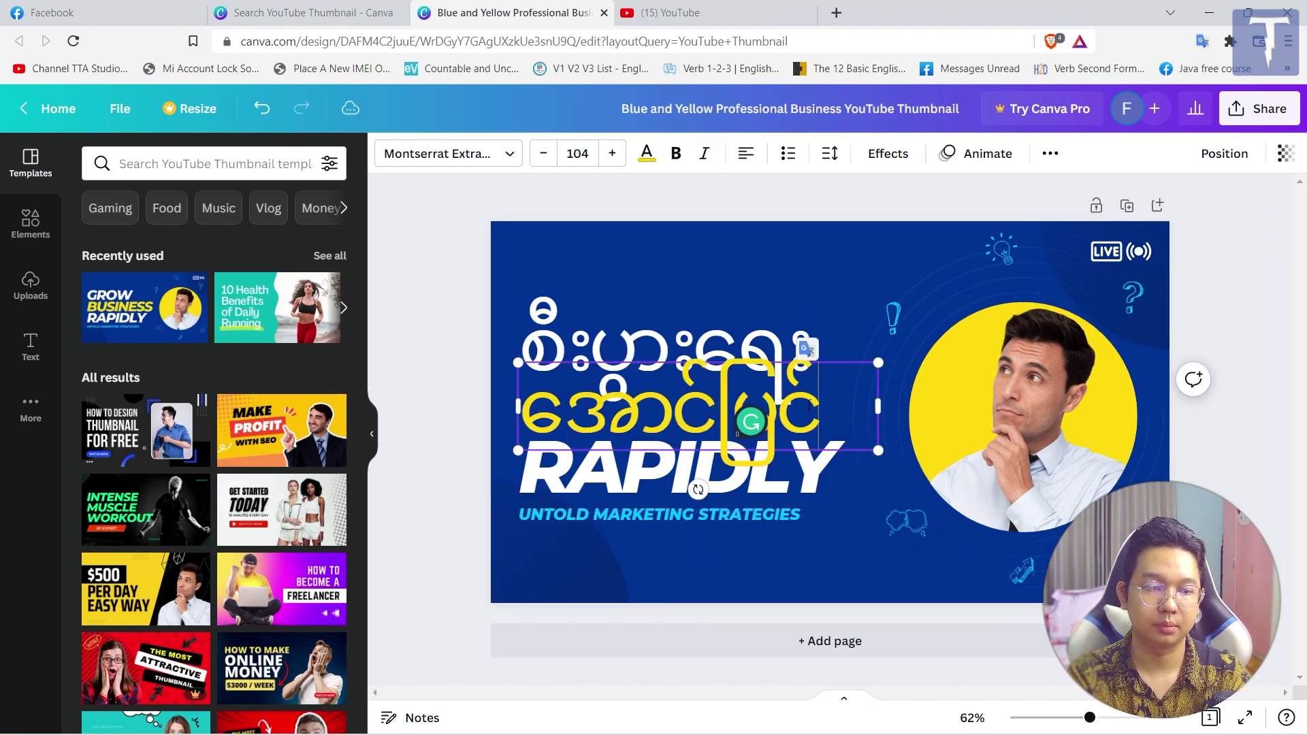
Step: Replace the third headline word "RAPIDLY" with "သော့ချက်"
left_click(637, 477)
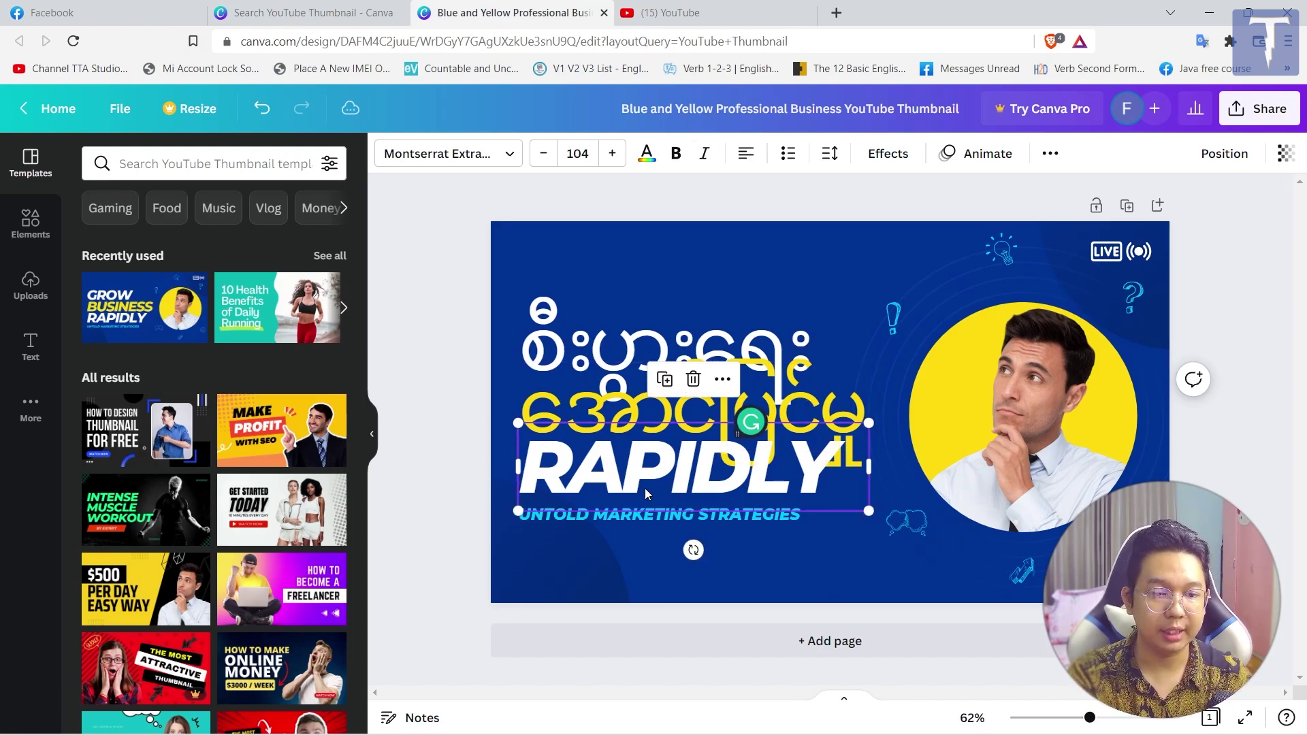
left_click(637, 477)
left_click(636, 476)
key("BackSpace")
key("BackSpace")
type("ေ")
key("ctrl+a")
type("သေ")
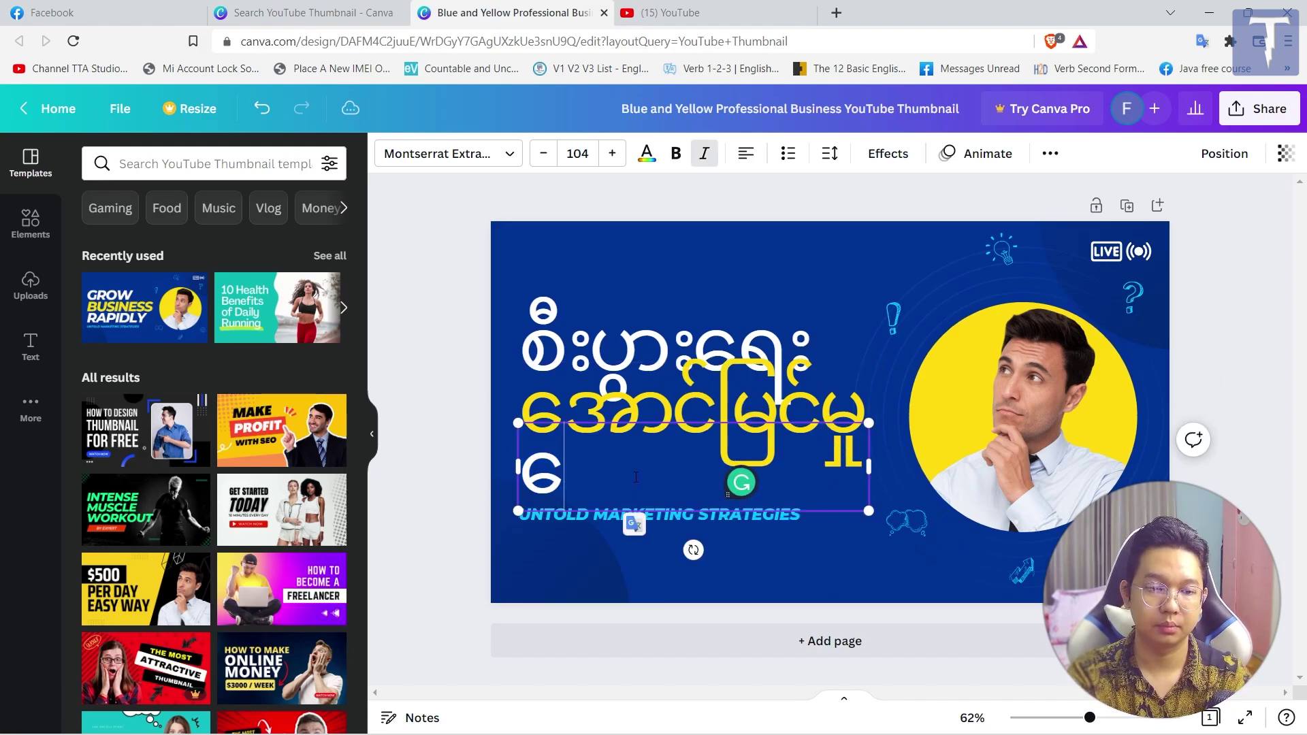
key("BackSpace")
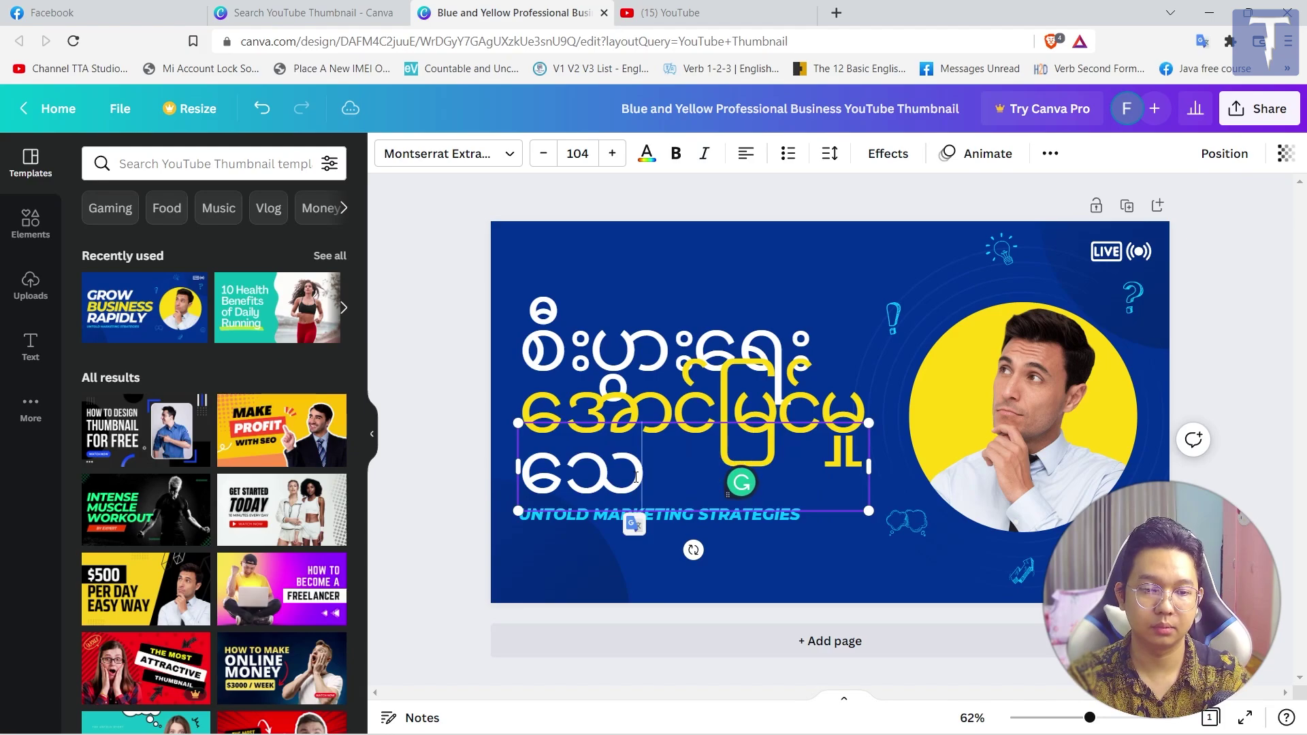
type("့ချက်")
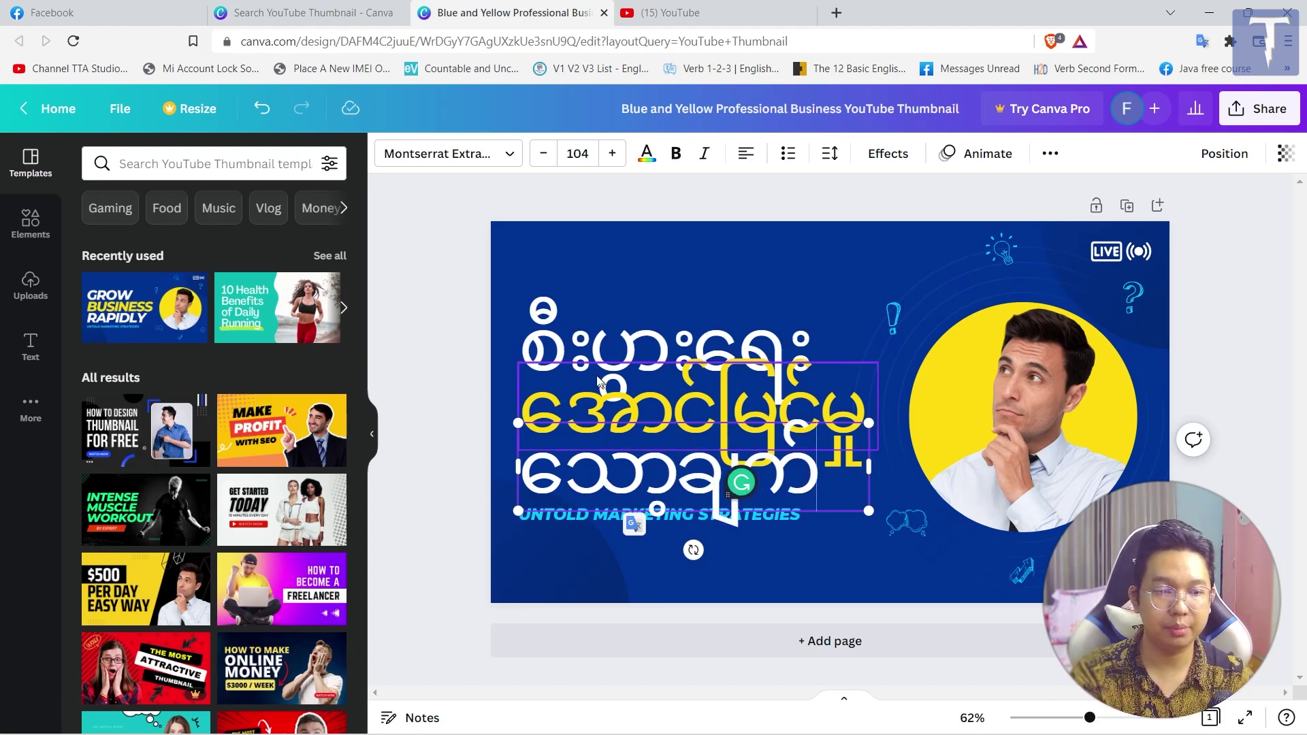
Step: Space out the overlapping headline by moving the first line up, the yellow line slightly left and the third line down
left_click(626, 343)
left_click(626, 344)
triple_click(644, 350)
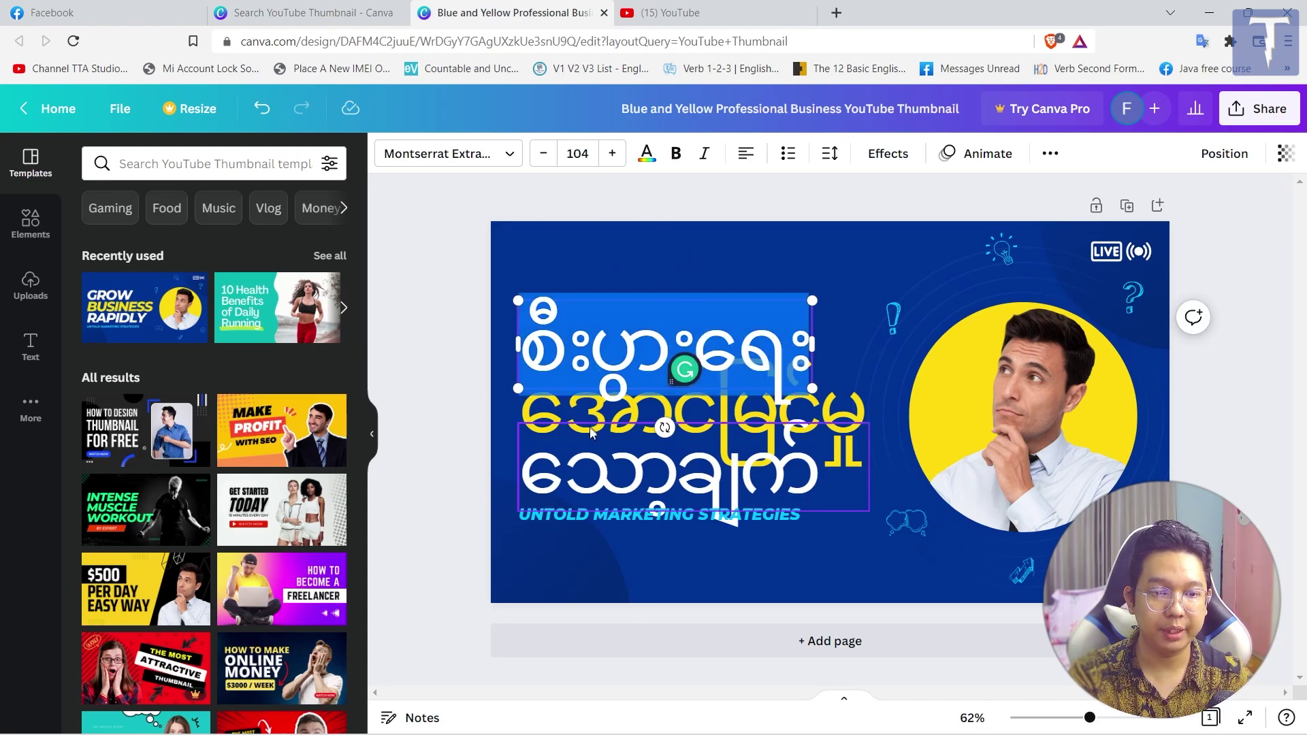
left_click(645, 450)
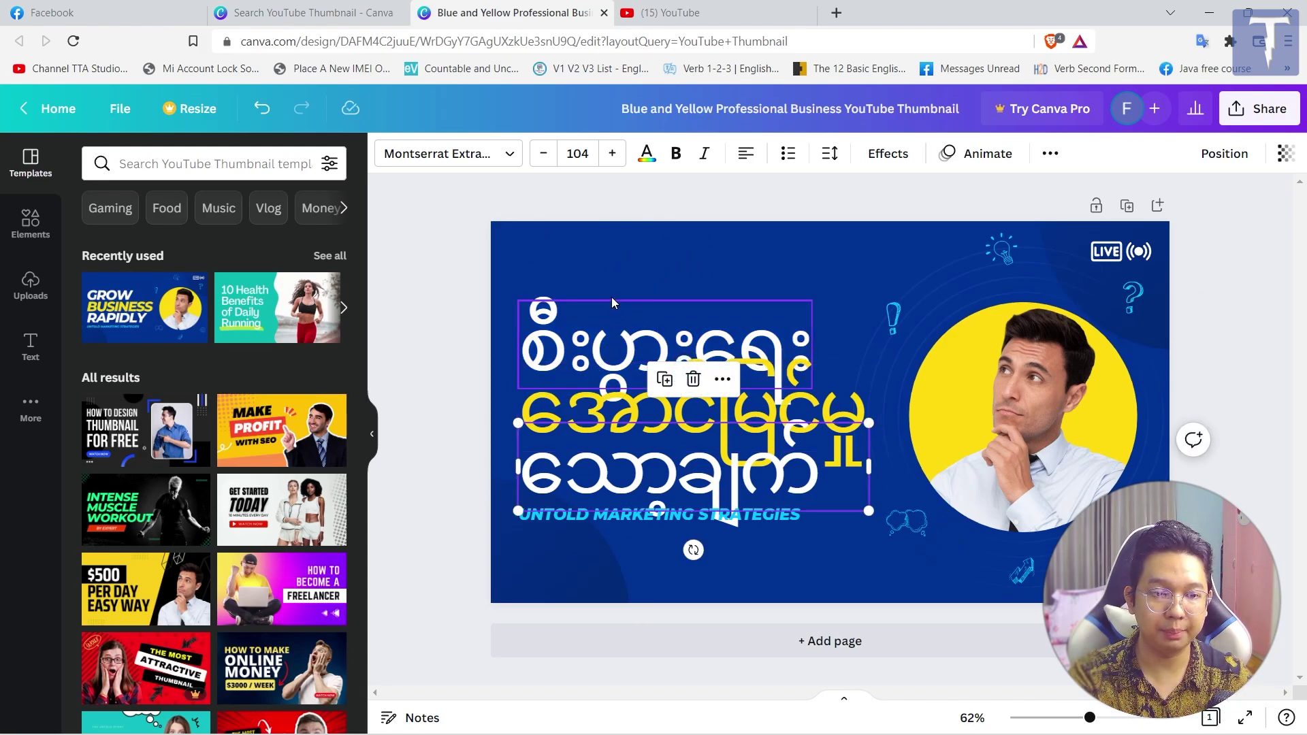
left_click_drag(599, 357, 602, 315)
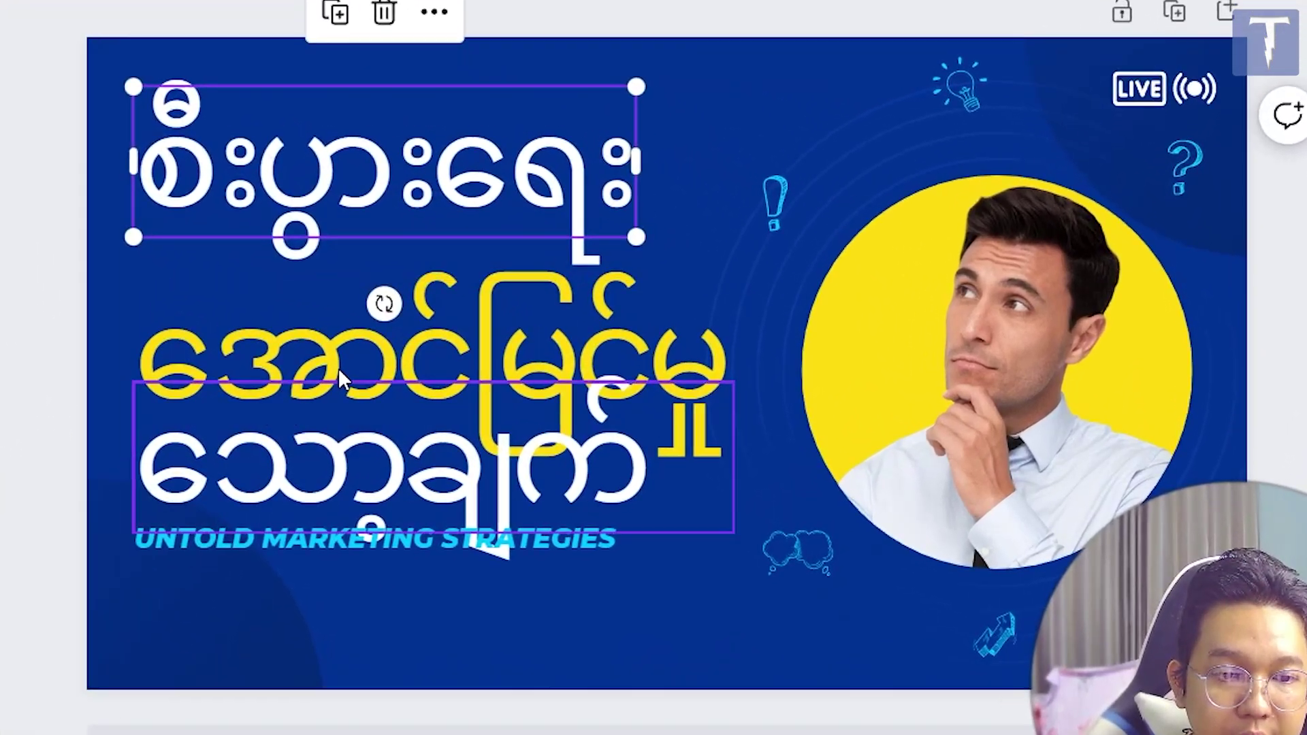
left_click(604, 408)
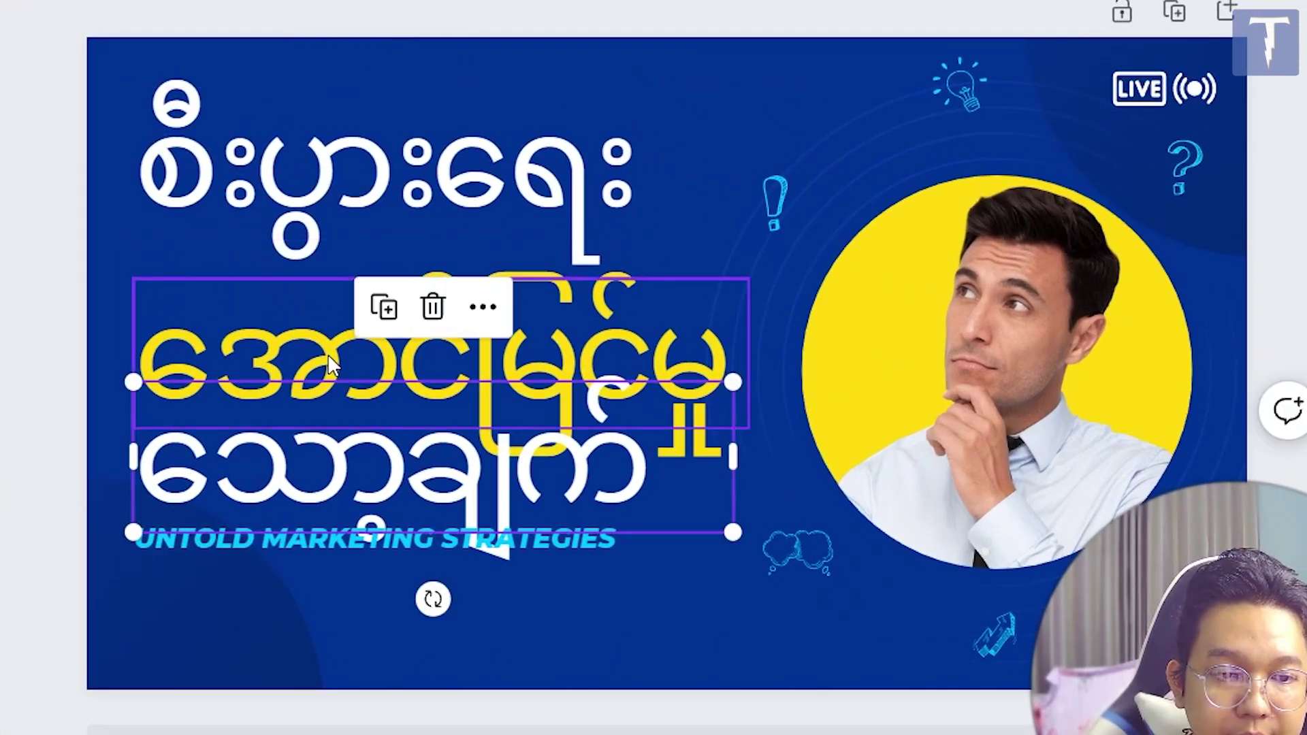
left_click_drag(352, 338, 314, 346)
left_click(323, 483)
left_click_drag(340, 474, 339, 496)
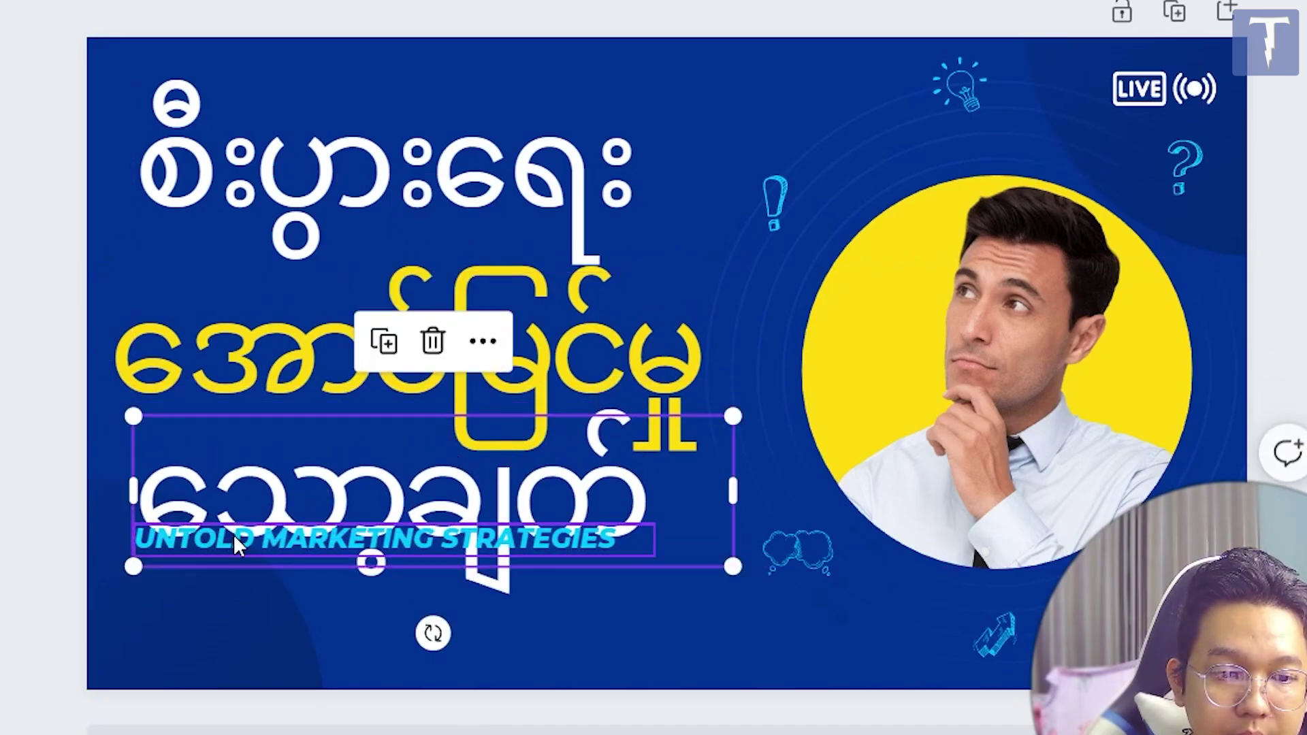
Step: Move the "UNTOLD MARKETING STRATEGIES" subtitle to the thumbnail's lower edge, and shift the third headline line down and the first slightly right
left_click(219, 544)
left_click_drag(220, 558, 201, 670)
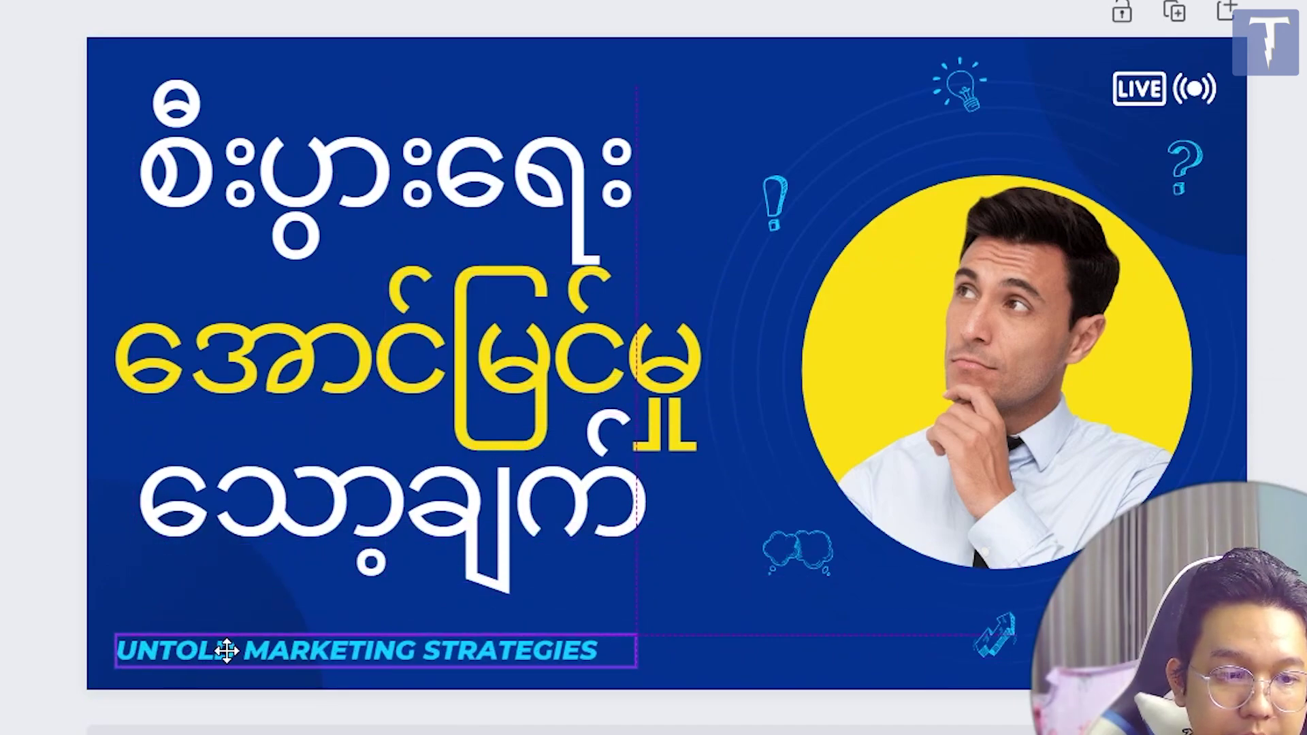
left_click(458, 520)
left_click_drag(522, 497, 523, 531)
left_click_drag(450, 165, 467, 167)
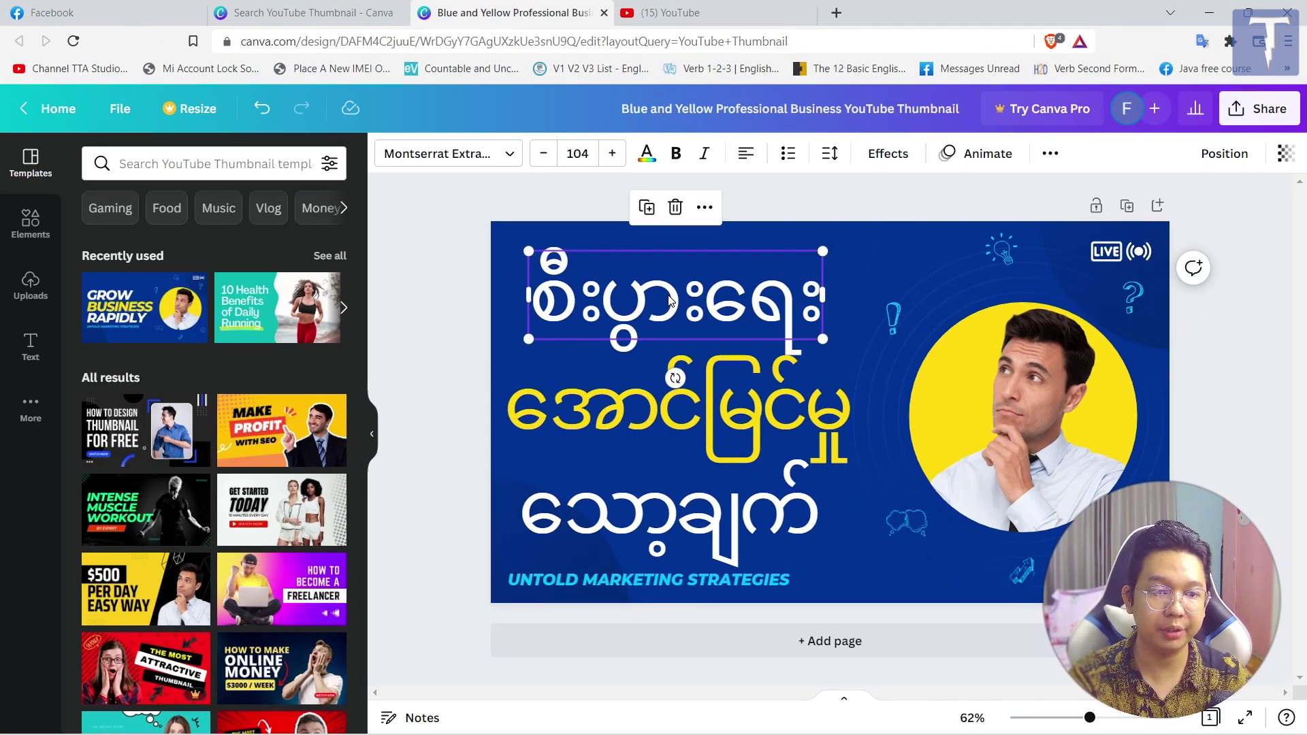
Step: Try the Zawgyi, Myanmar Census, Tharlon and Pyidaungsu fonts on the first headline line, then apply Noto Sans Myanmar
left_click(645, 304)
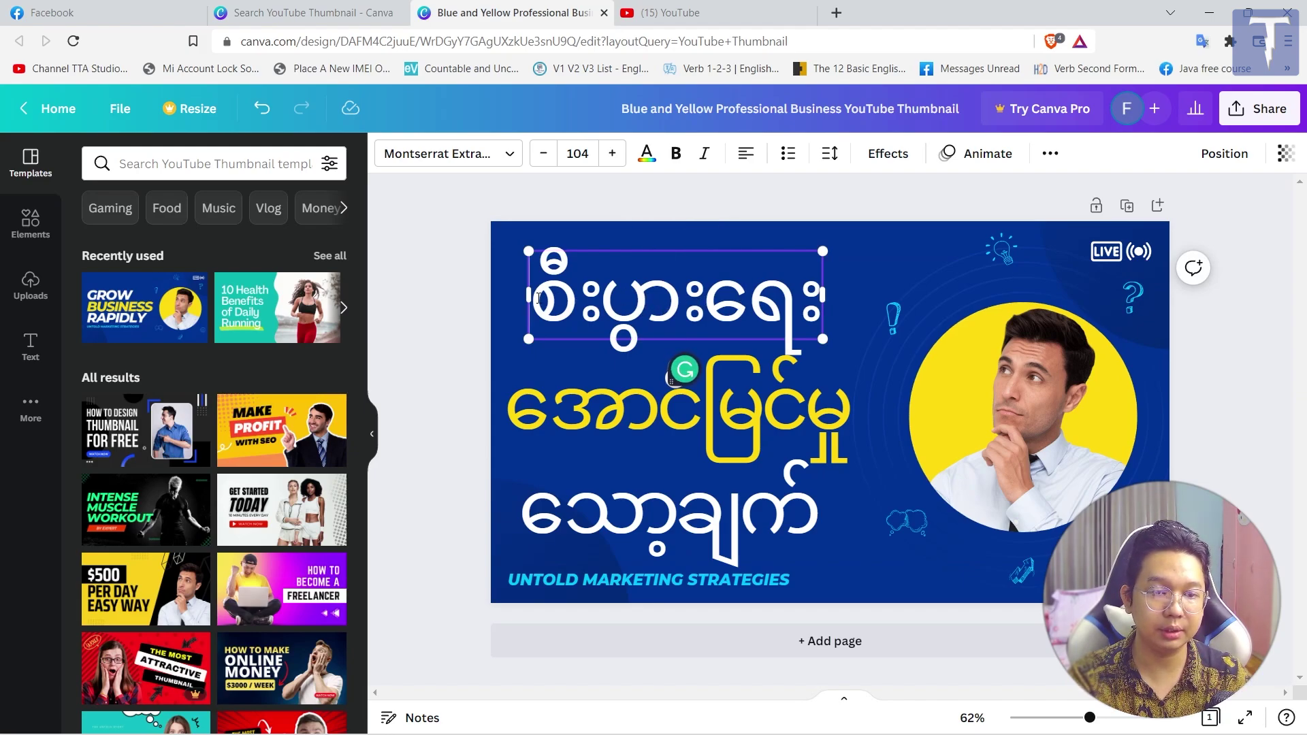
left_click_drag(539, 298, 801, 300)
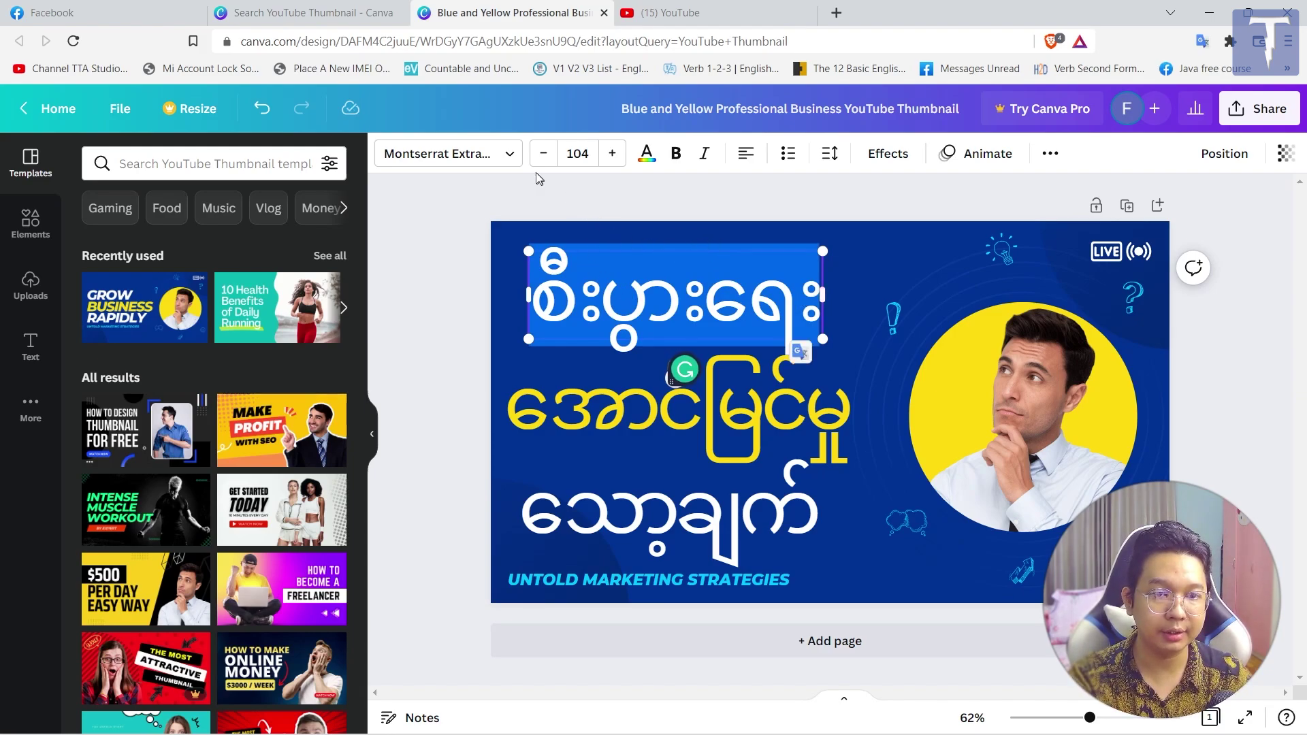
left_click(509, 154)
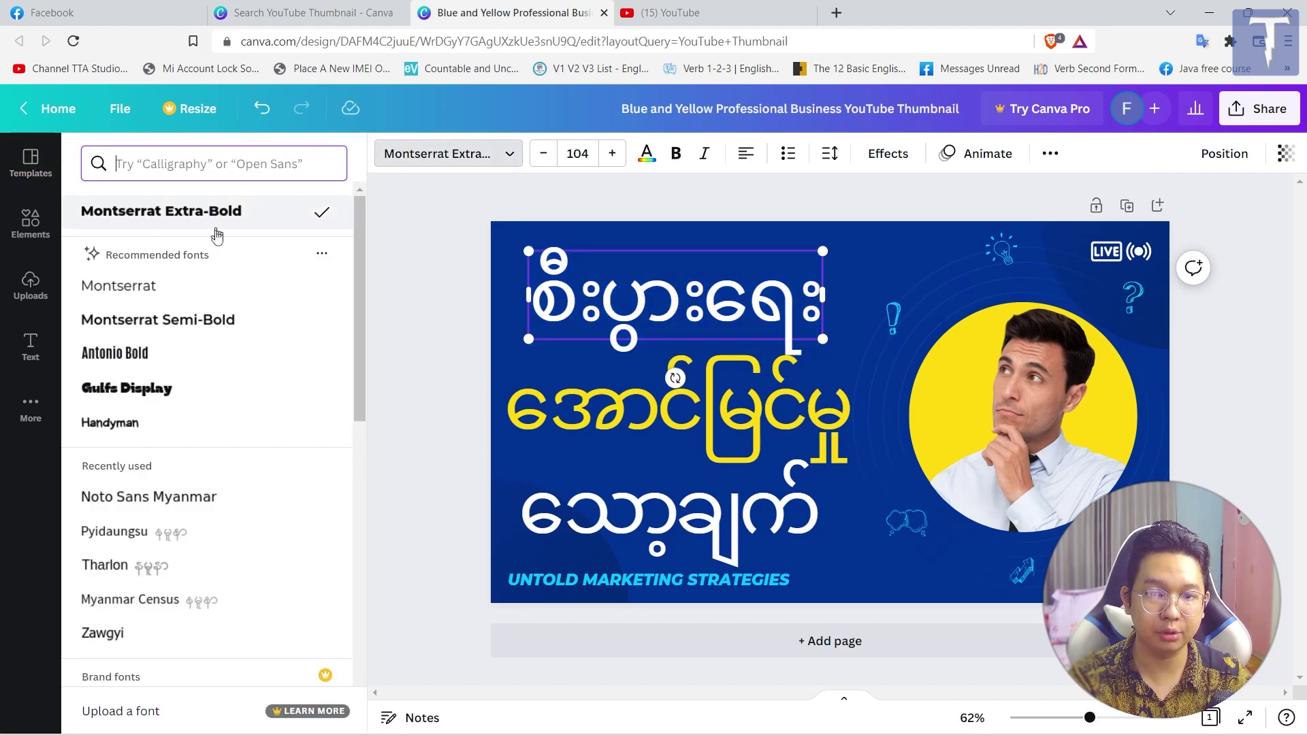
scroll(157, 517, "down", 3)
left_click(117, 467)
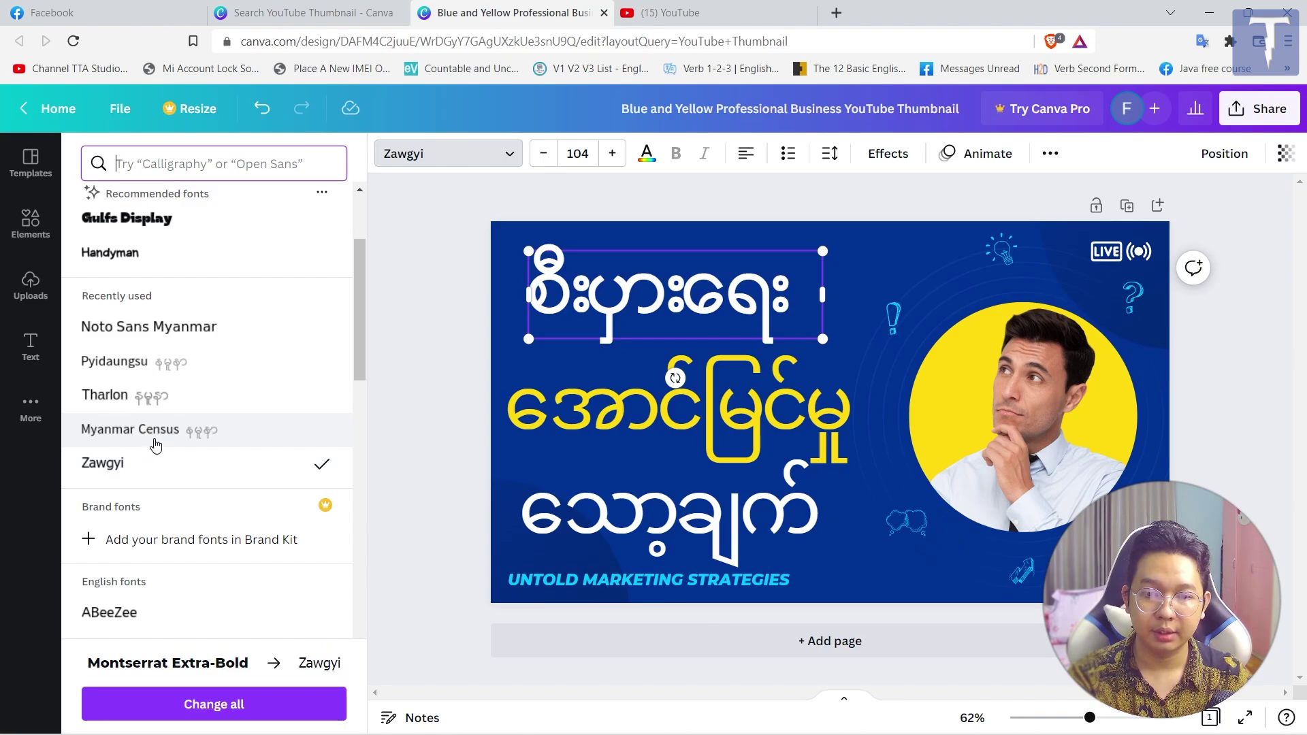
left_click(129, 429)
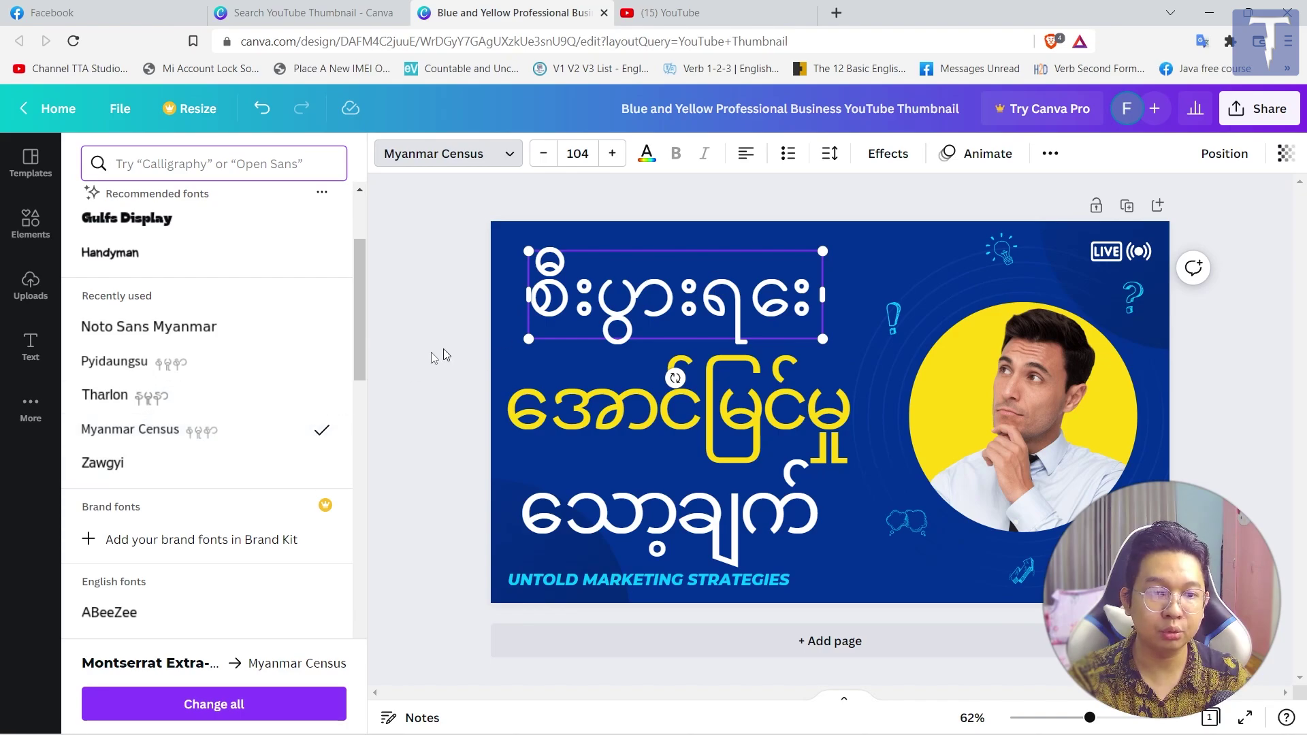
left_click(143, 400)
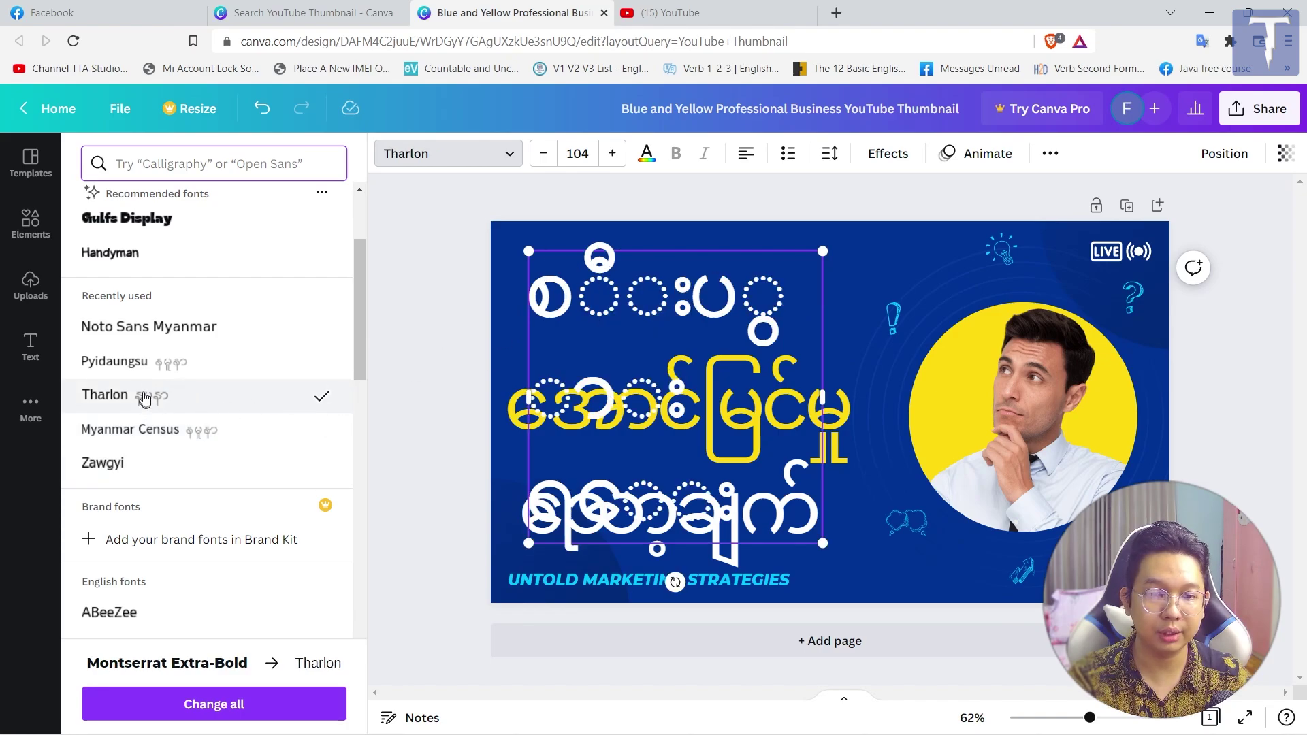
left_click(144, 366)
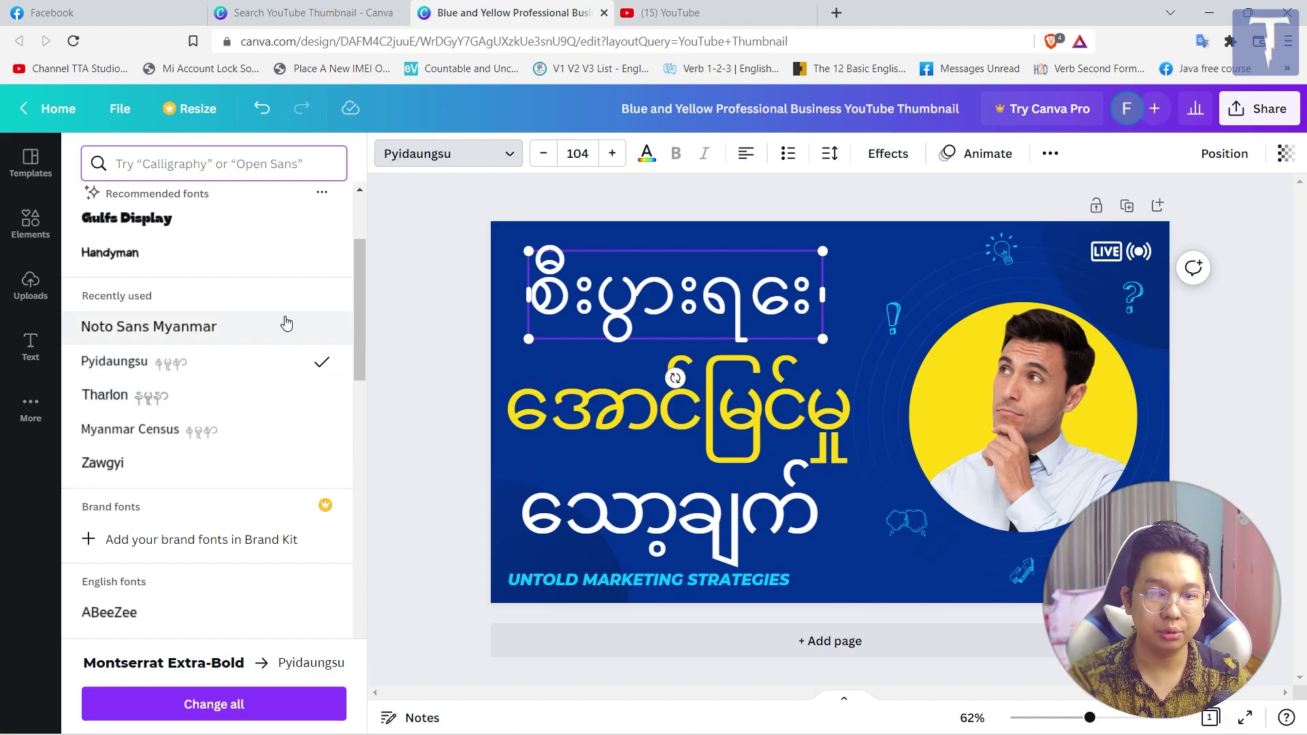
scroll(205, 391, "up", 2)
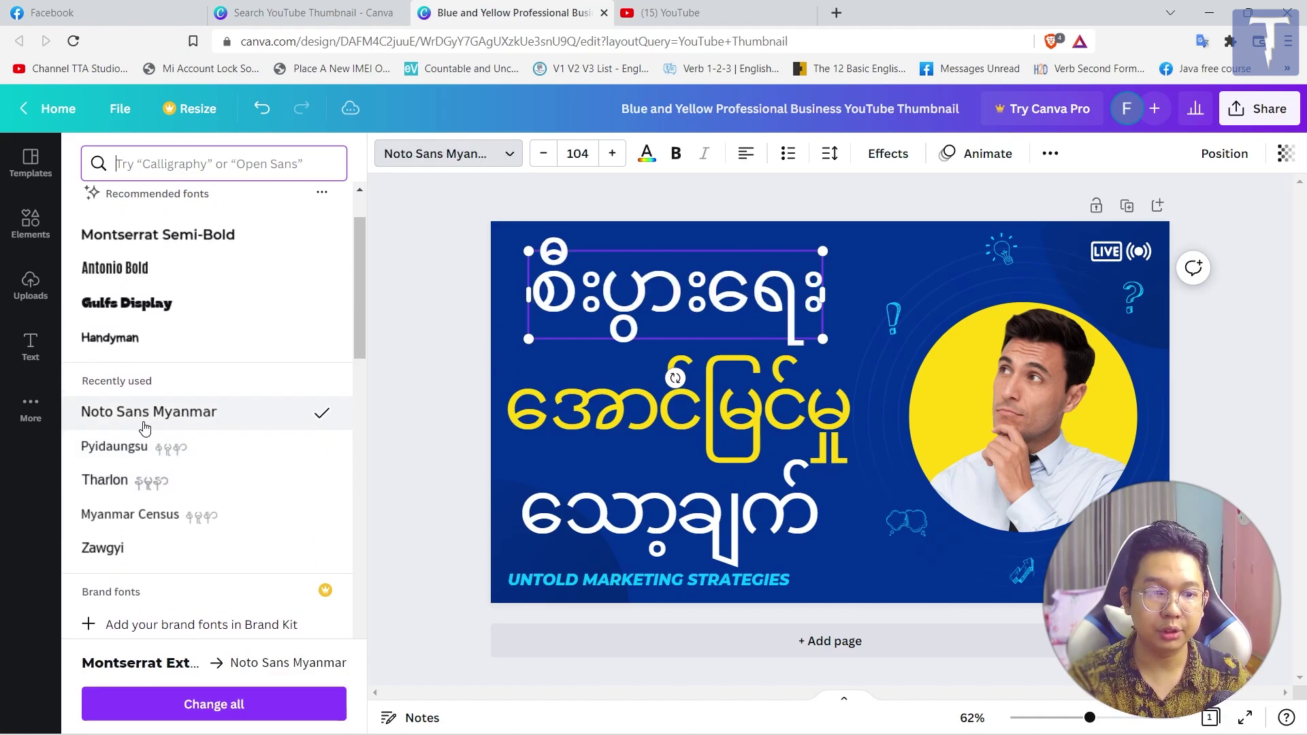
Step: Search the fonts for "Burmese" and try Padauk on the first headline line
double_click(683, 307)
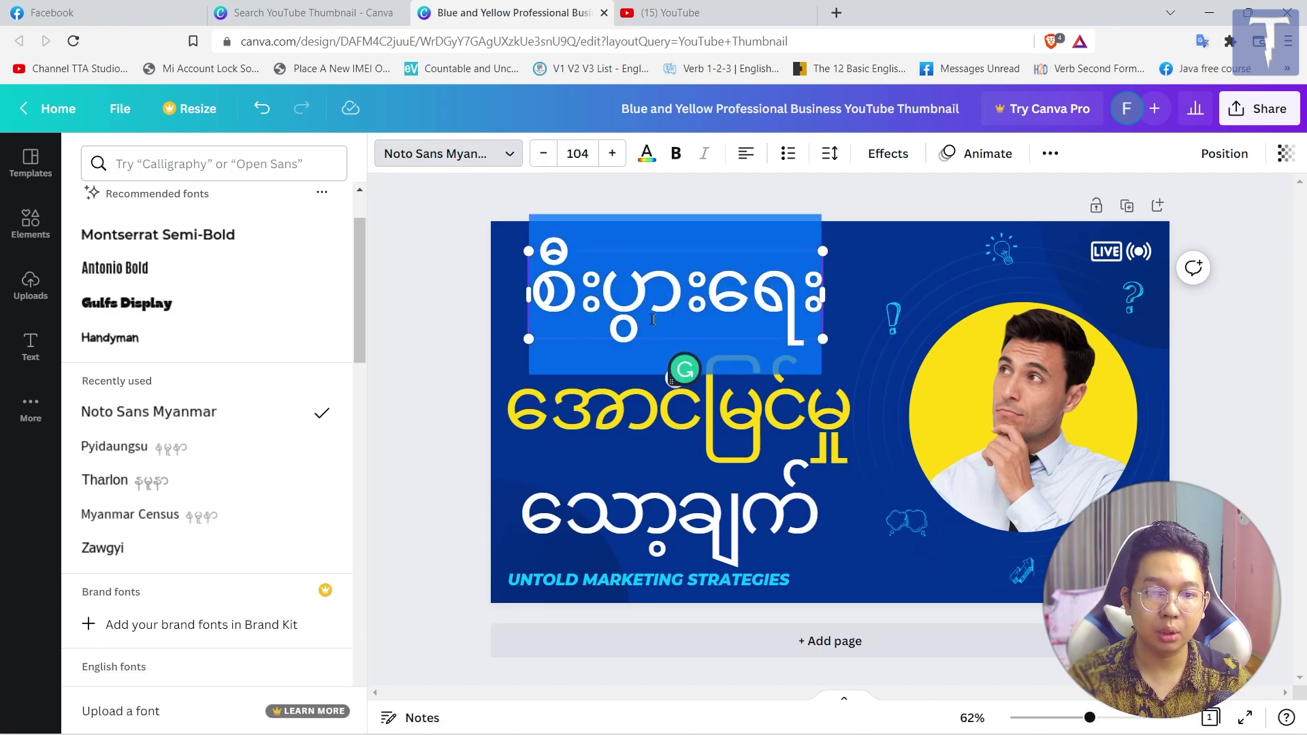
scroll(184, 555, "down", 1)
scroll(190, 476, "up", 2)
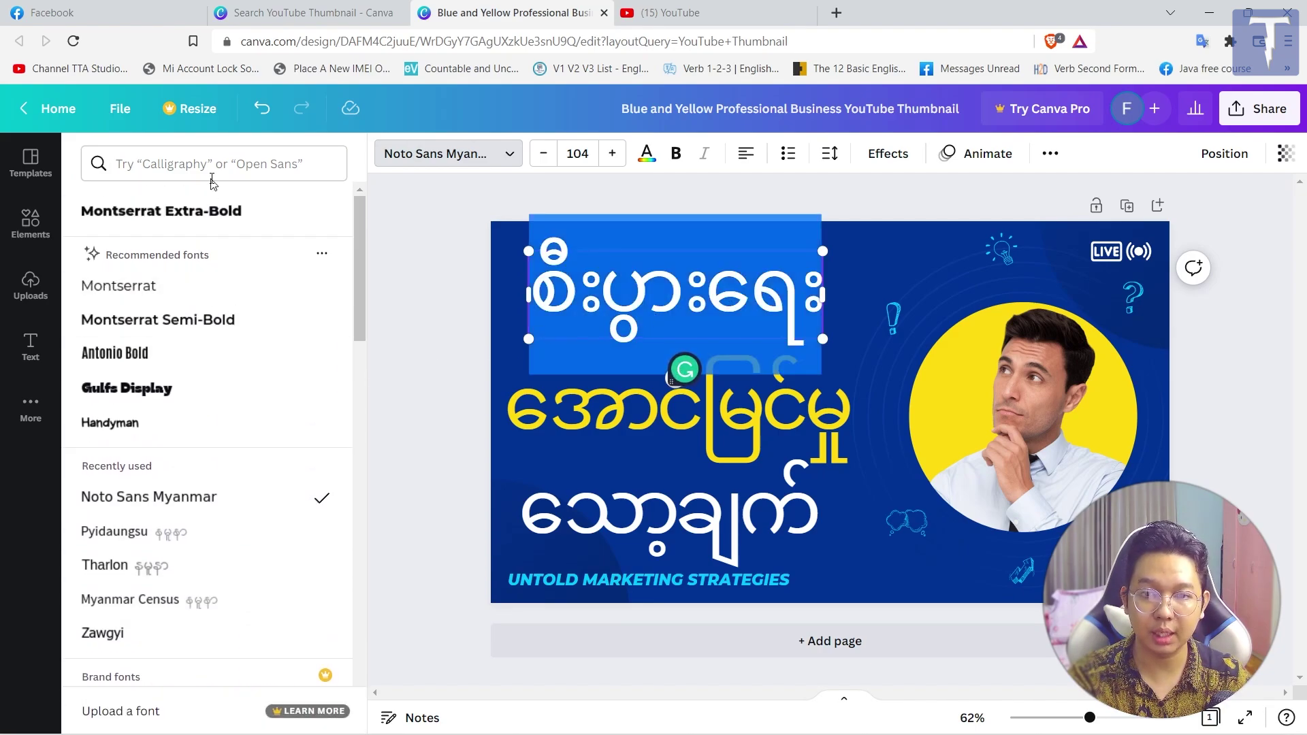
left_click(185, 164)
type("Burmese")
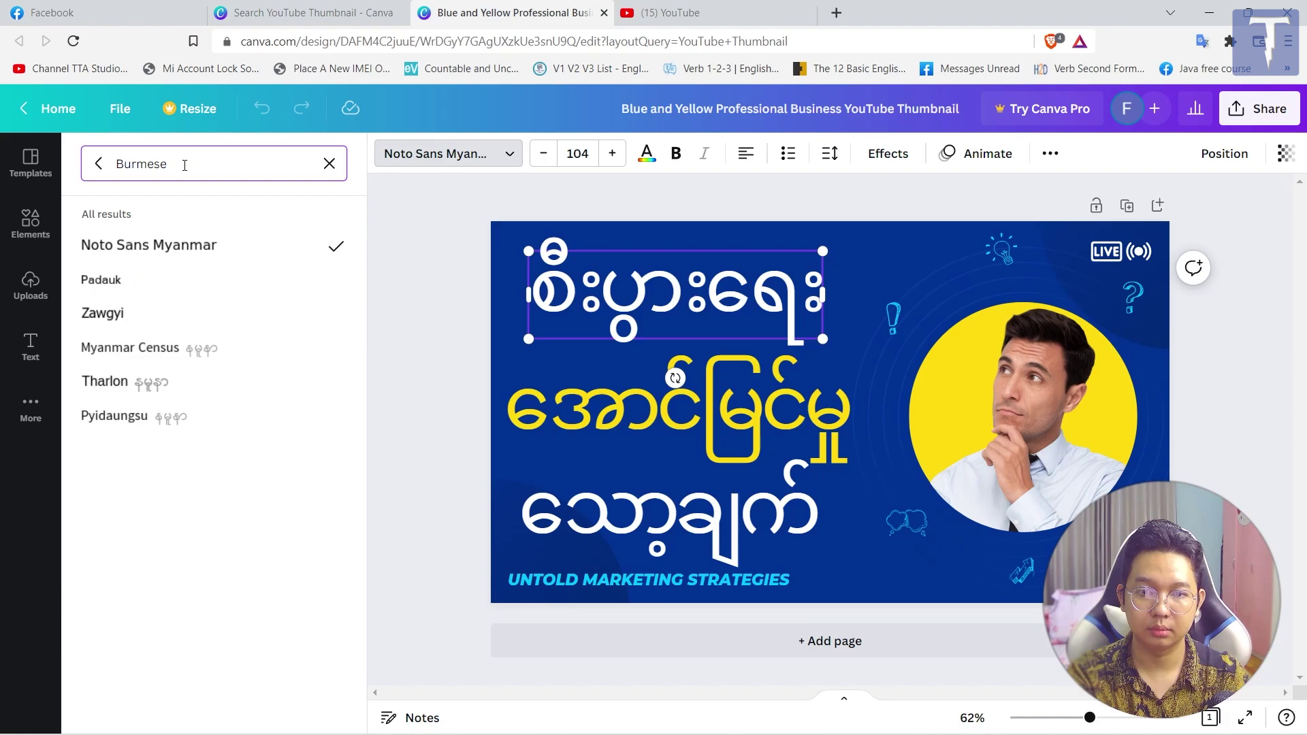
left_click(120, 280)
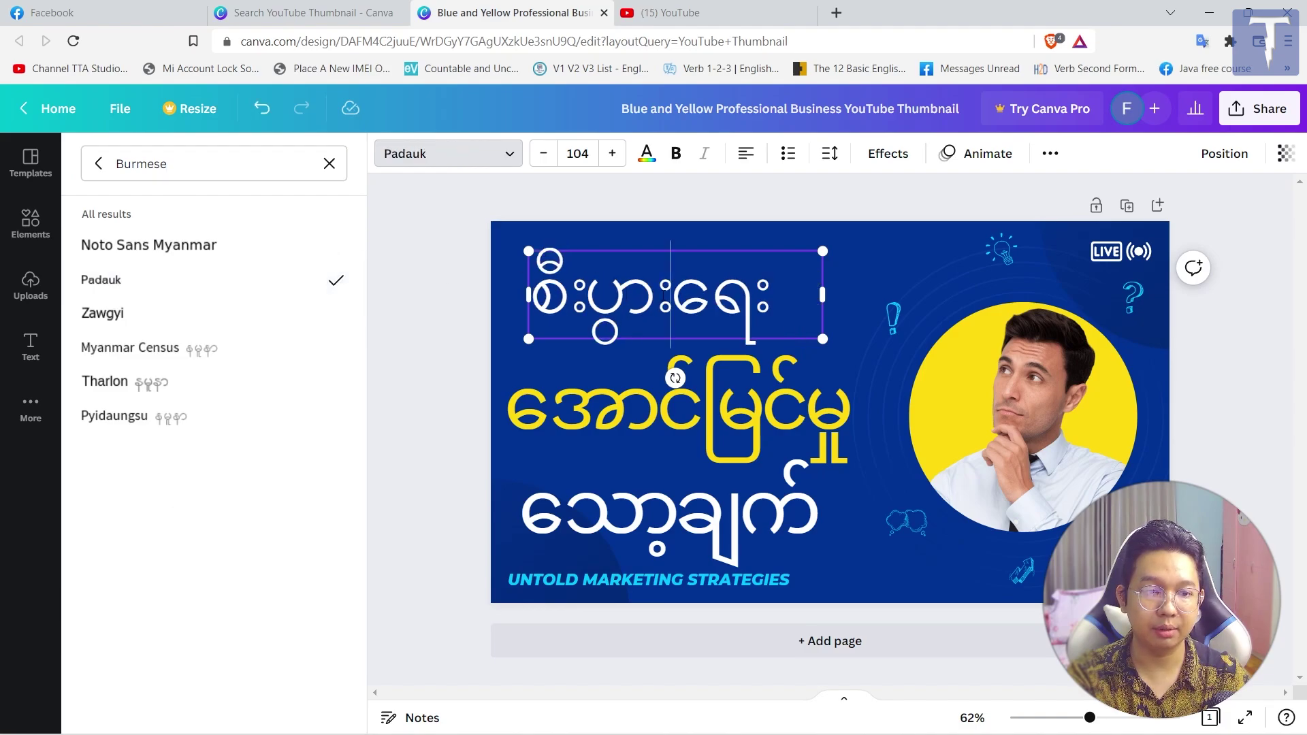
Step: Make the first headline line bold and set its font to Noto Sans Myanmar
double_click(630, 294)
left_click(675, 153)
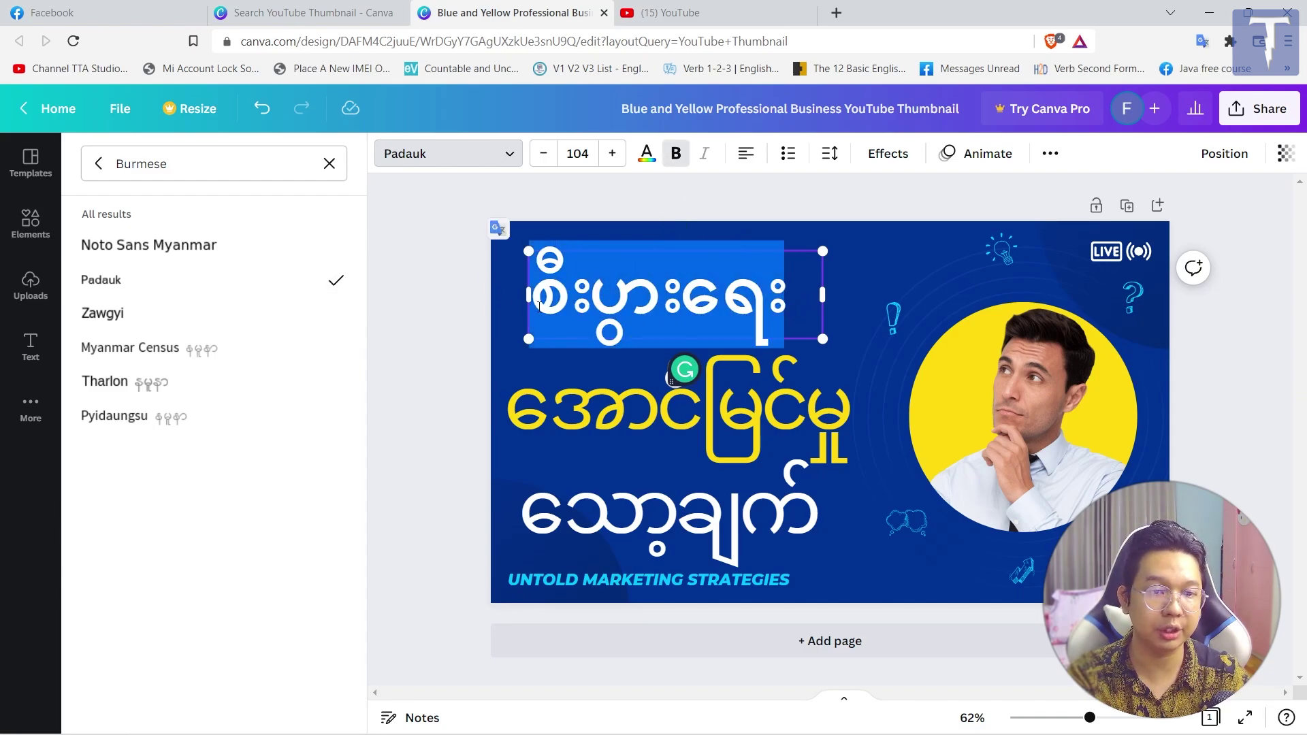
left_click(170, 251)
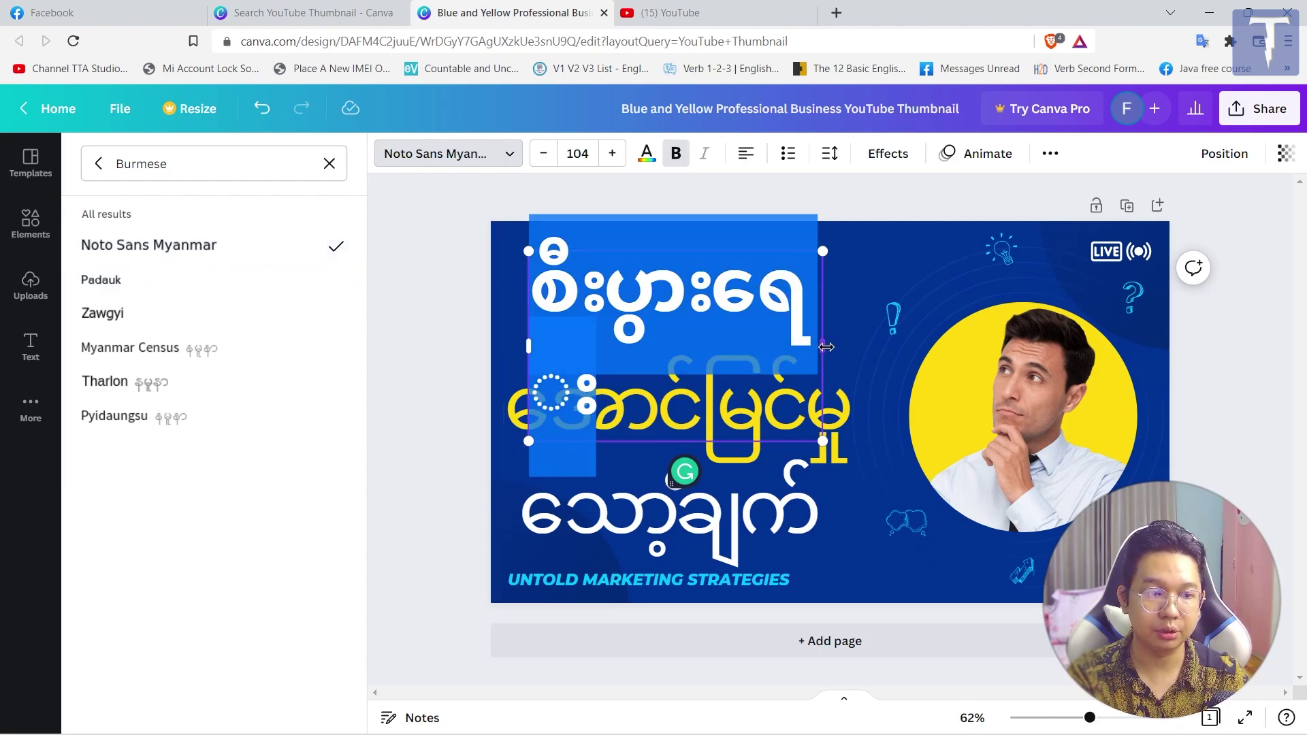
Step: Widen the first line's text box so the word fits on one line, and reduce its font size to 96.7
left_click_drag(826, 347, 879, 347)
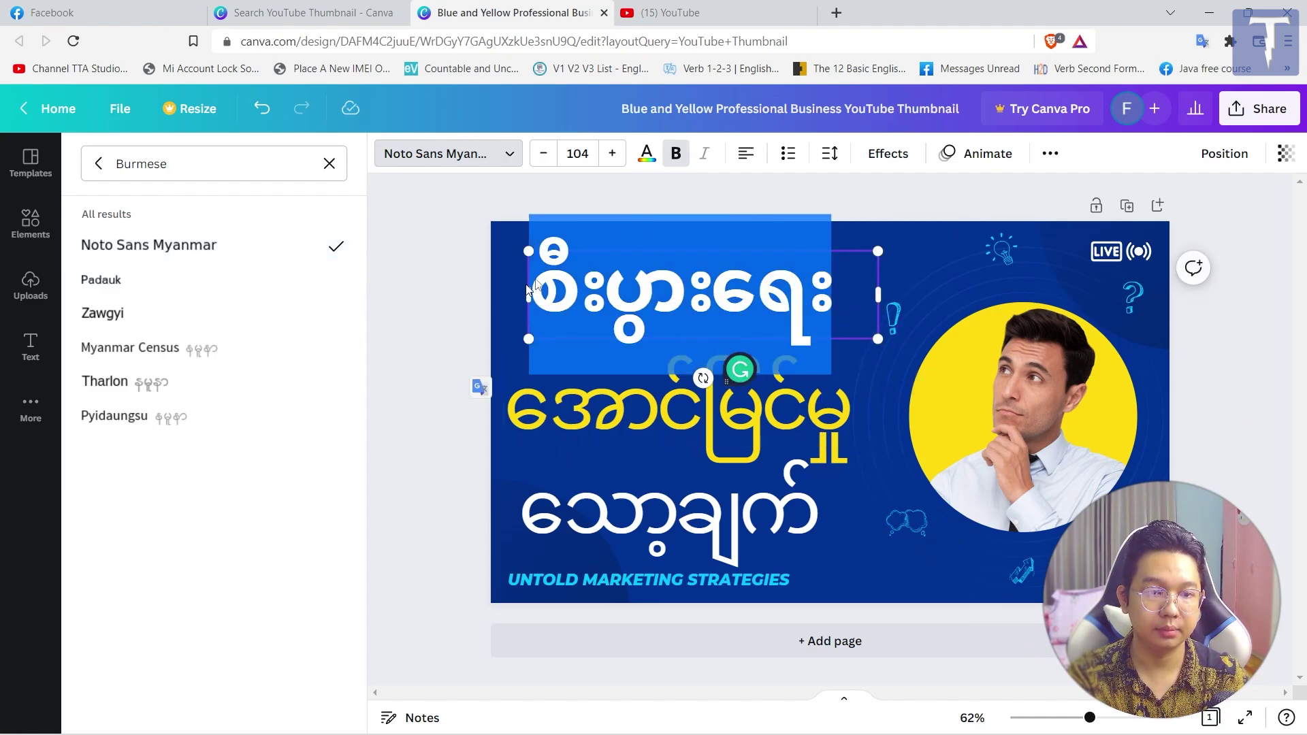
left_click(544, 153)
left_click(542, 153)
left_click(541, 153)
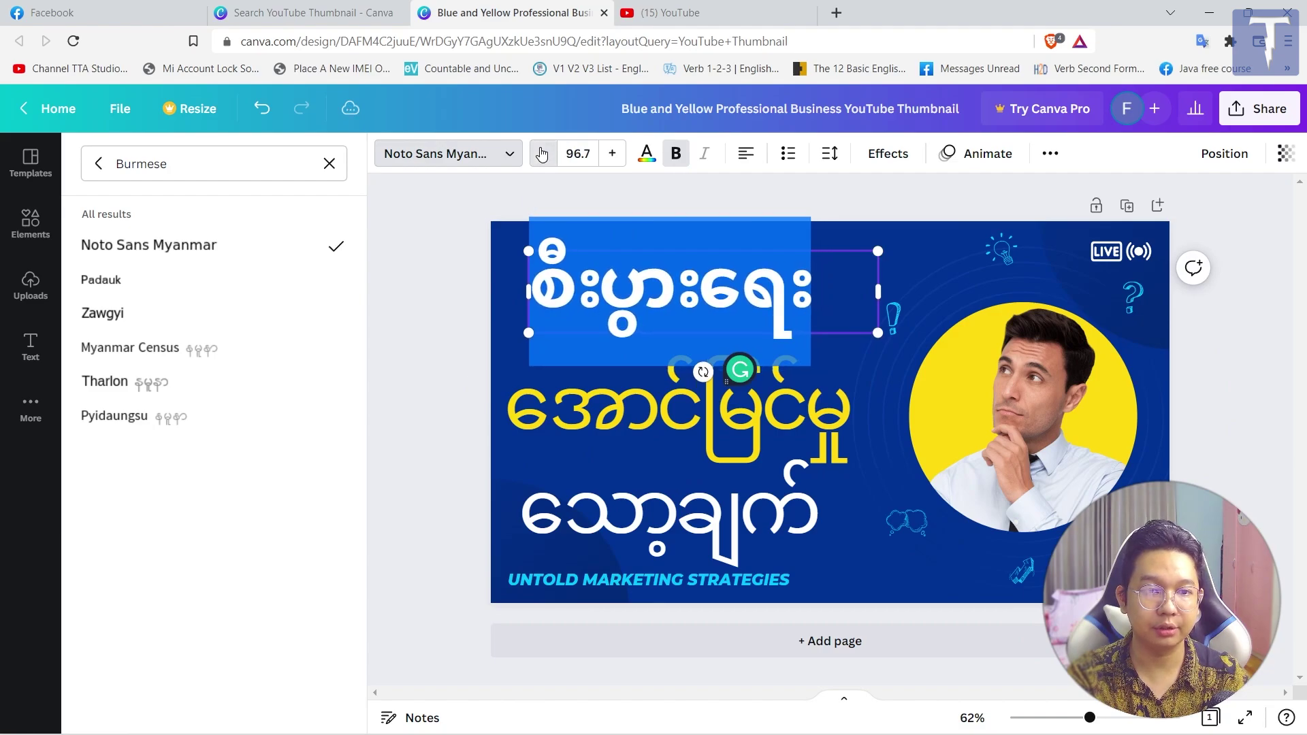
Step: Try reducing the first headline line's font size to 91.7 and then to 24
left_click(543, 153)
left_click(542, 153)
left_click(545, 154)
left_click(548, 156)
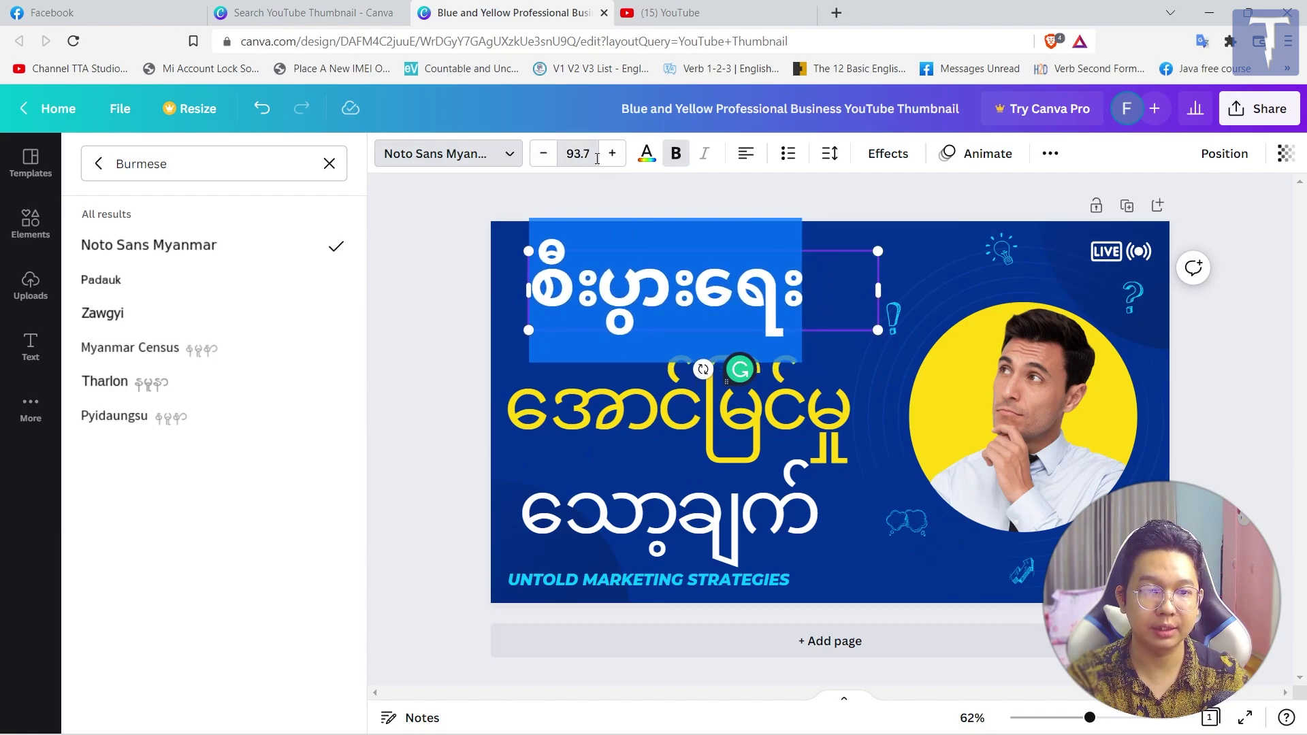
left_click(544, 154)
left_click(578, 153)
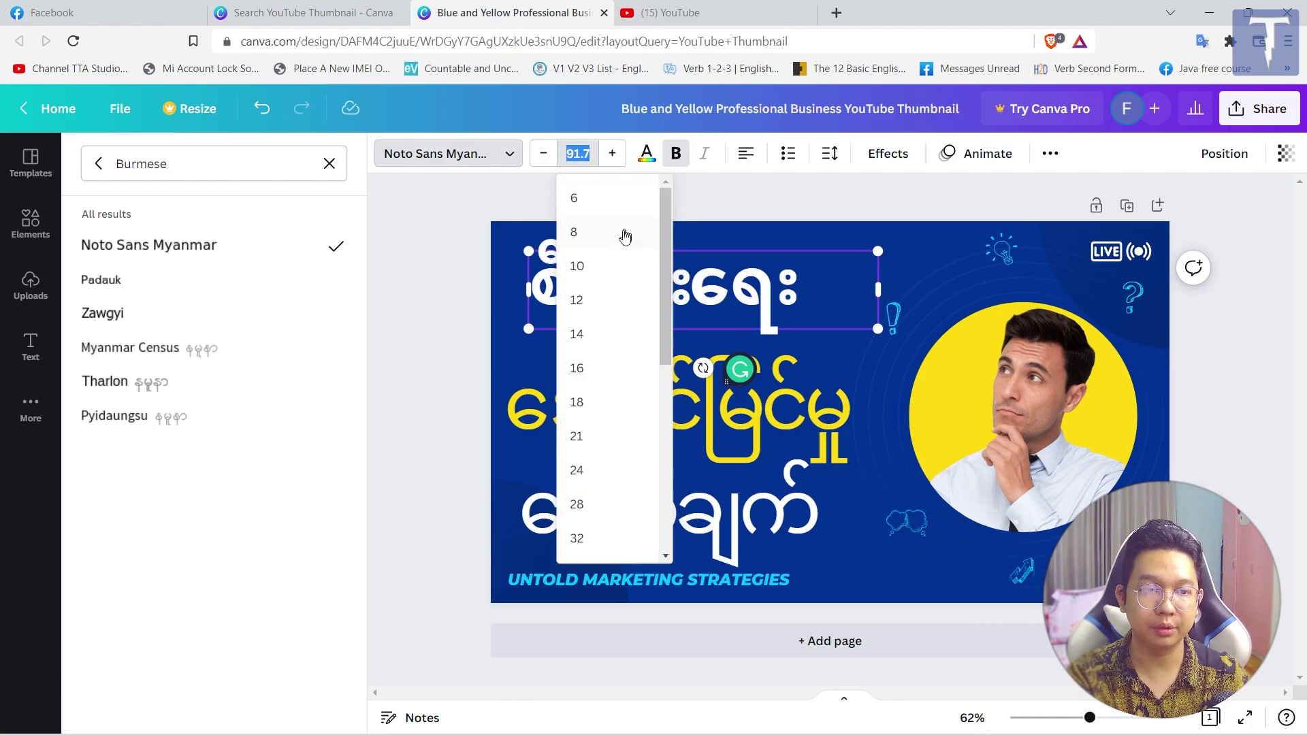
left_click(579, 469)
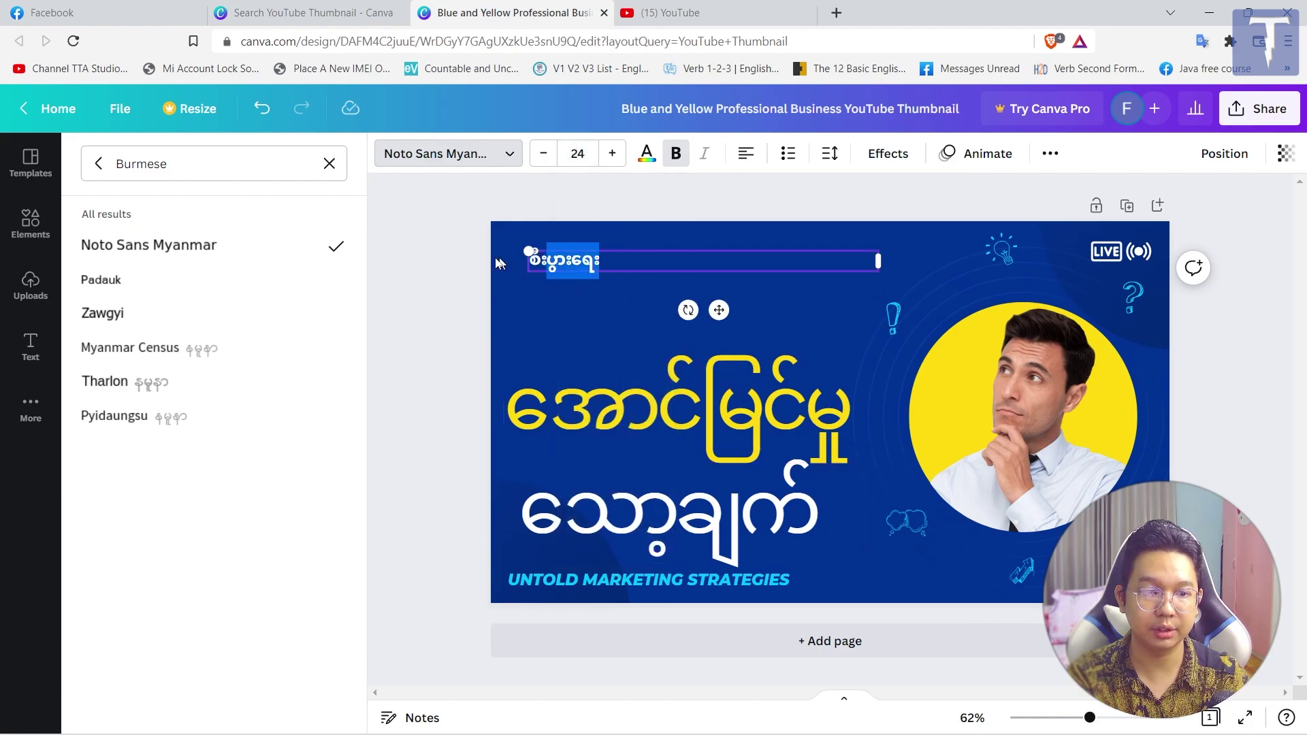
Step: Set the first headline line's font size to 80 and shift it slightly toward the thumbnail's left edge
left_click(589, 154)
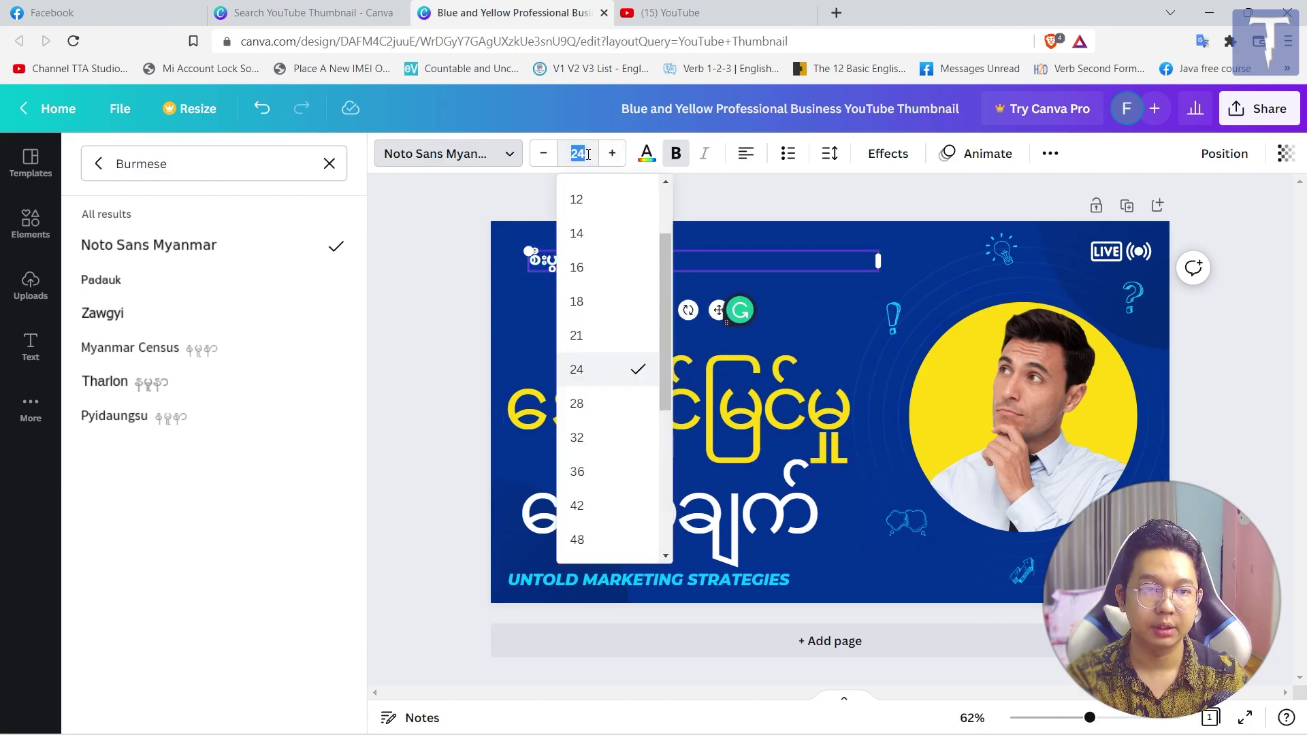
scroll(598, 476, "down", 3)
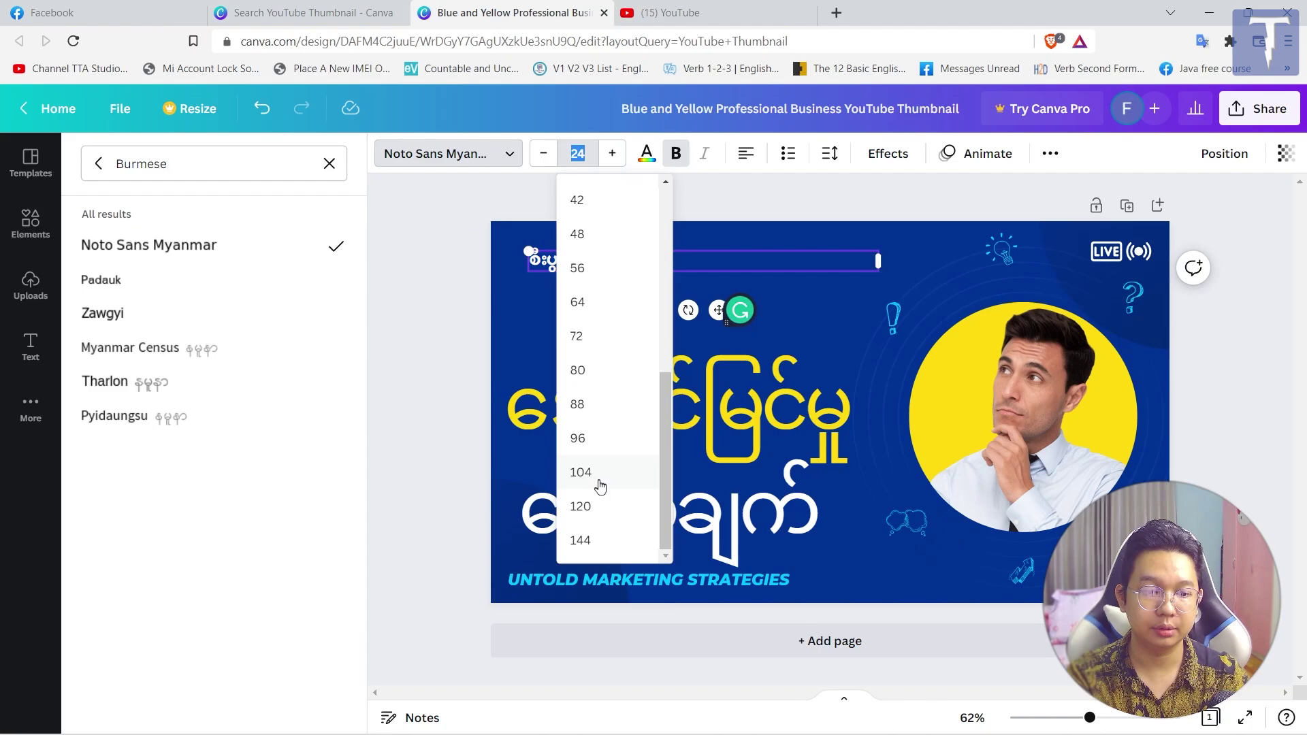
left_click(583, 373)
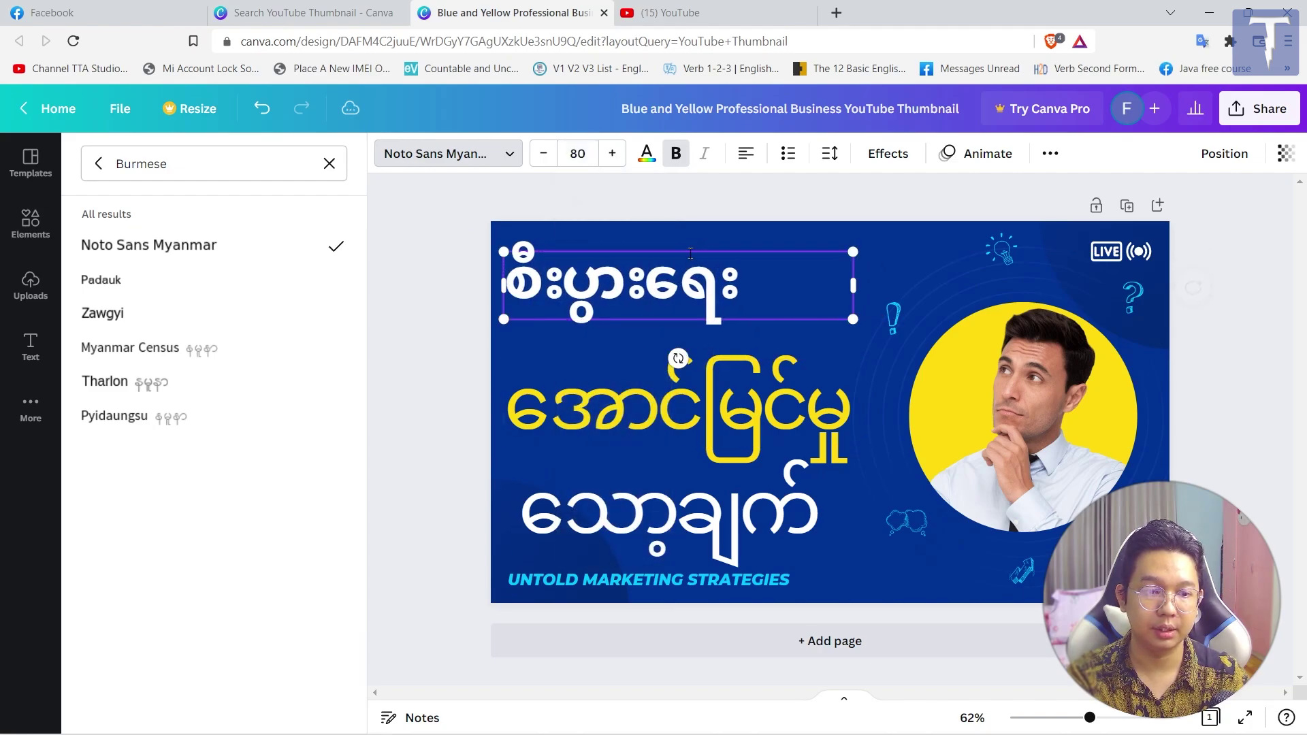
Step: Set the font size of the yellow second headline line and the white third line to 80
left_click(674, 409)
left_click_drag(507, 409, 854, 408)
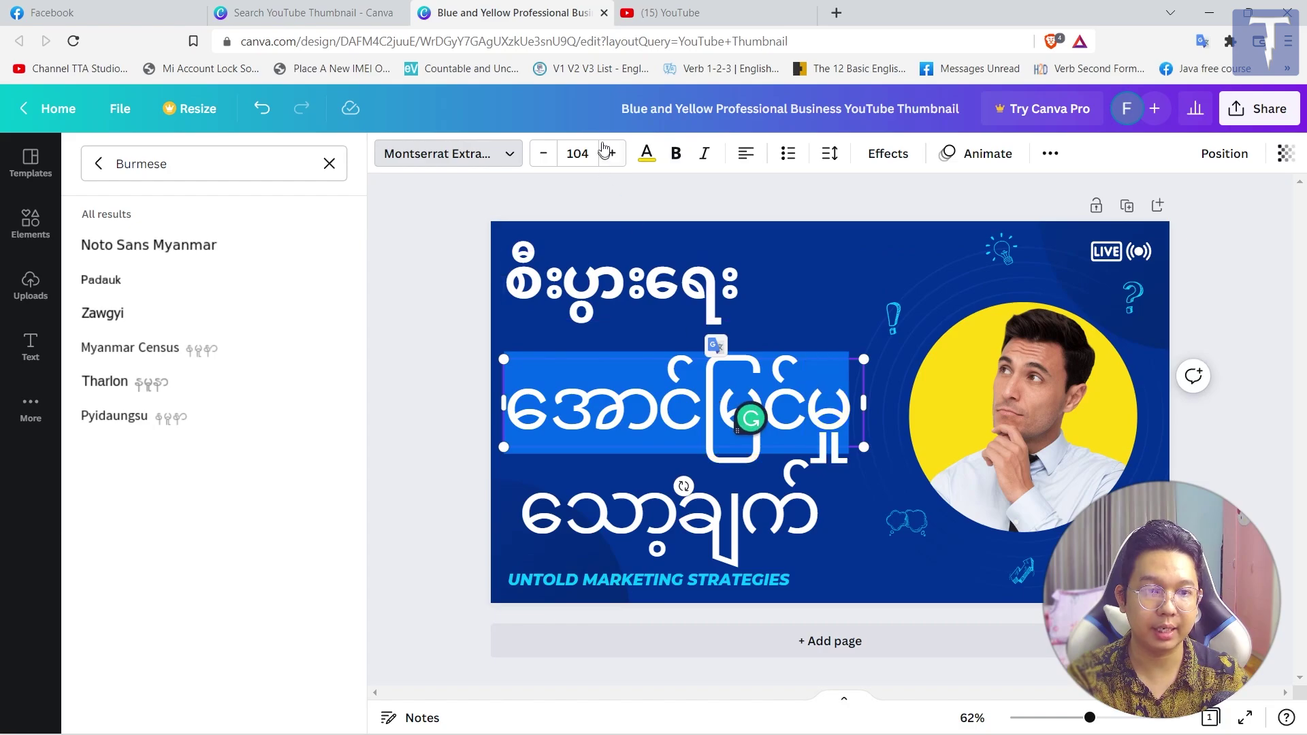
left_click(579, 155)
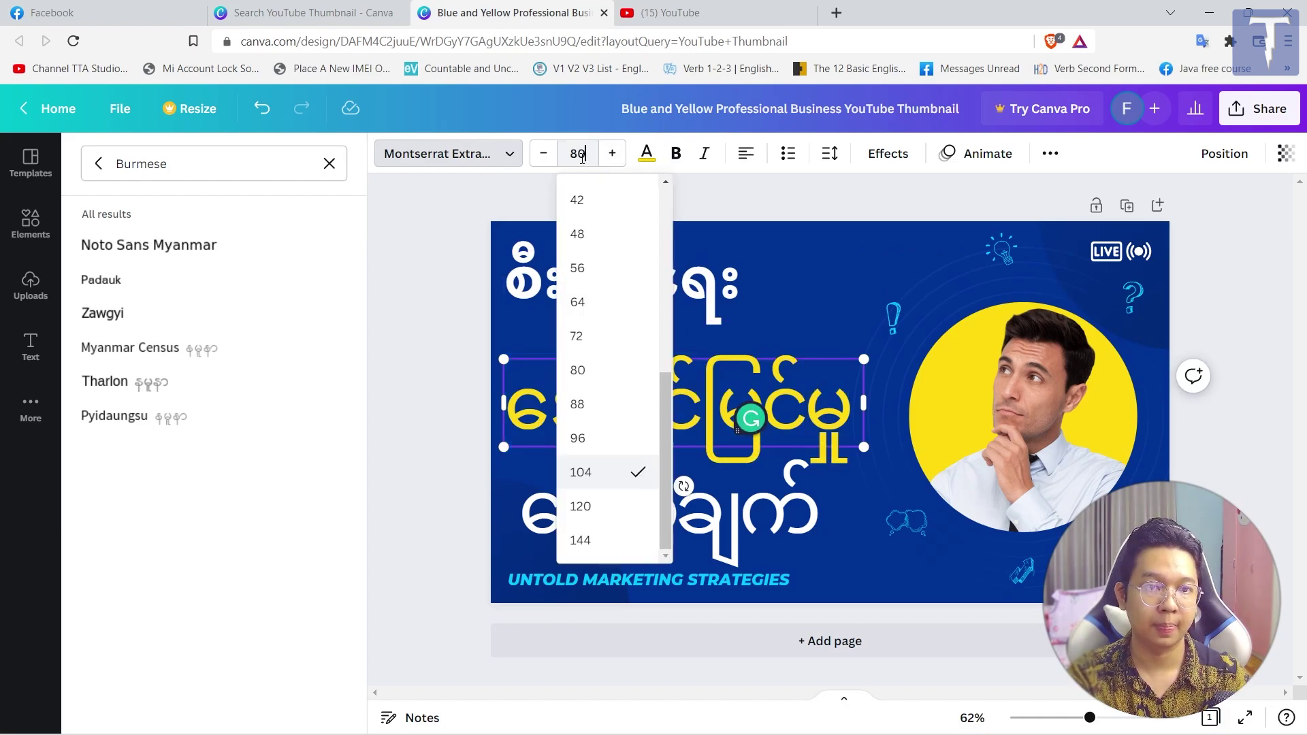
type("80")
key("Return")
left_click(621, 526)
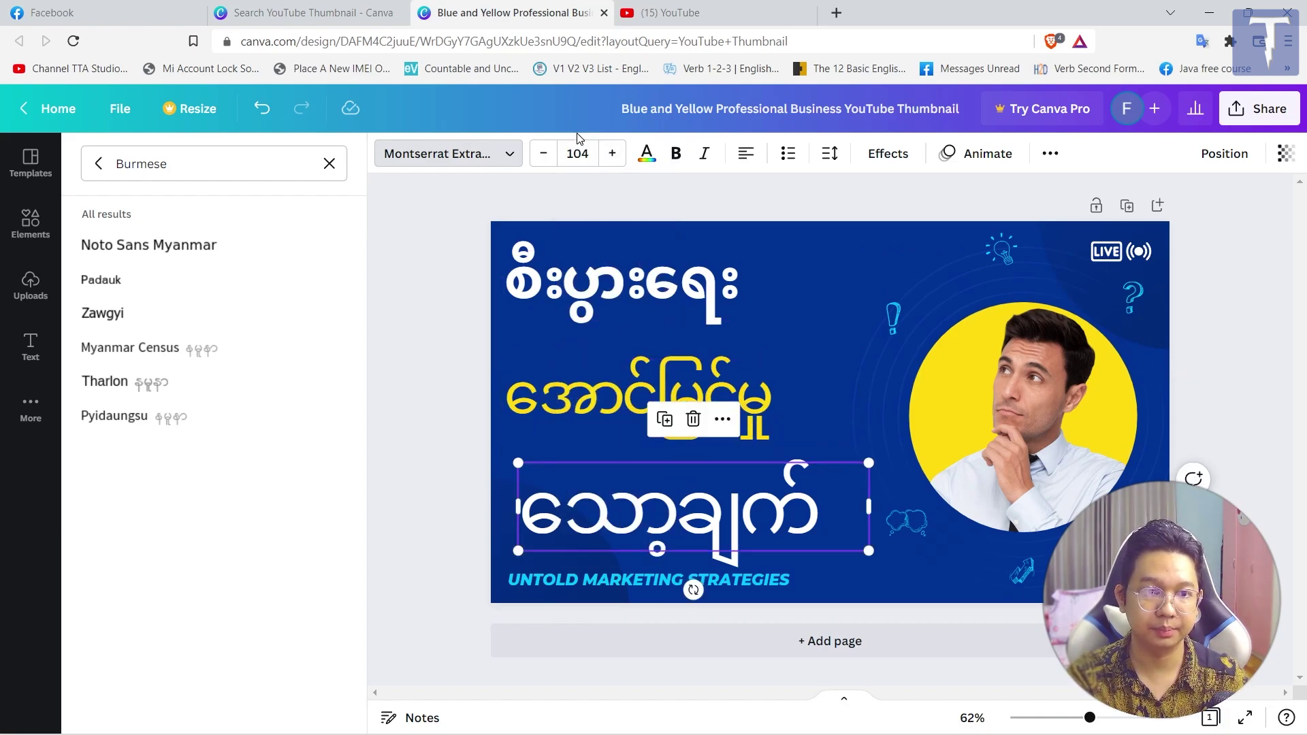
left_click(580, 152)
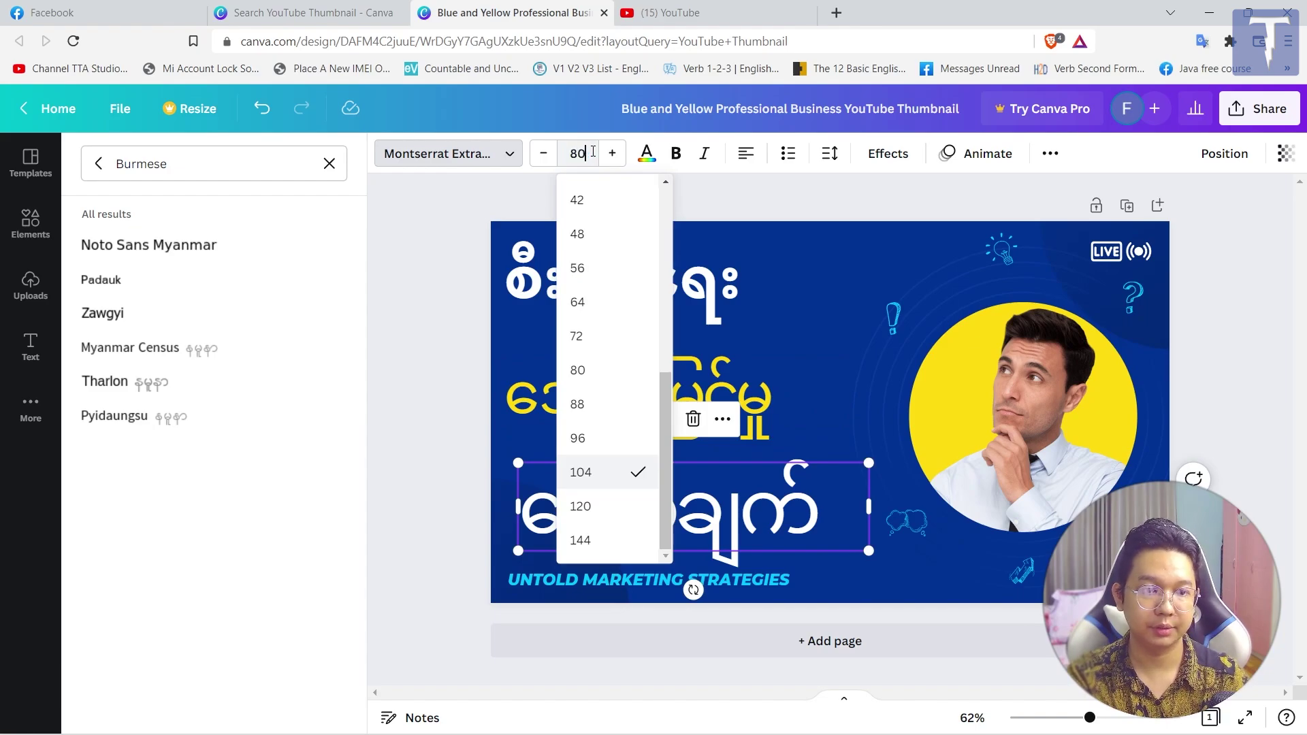
type("80")
key("Return")
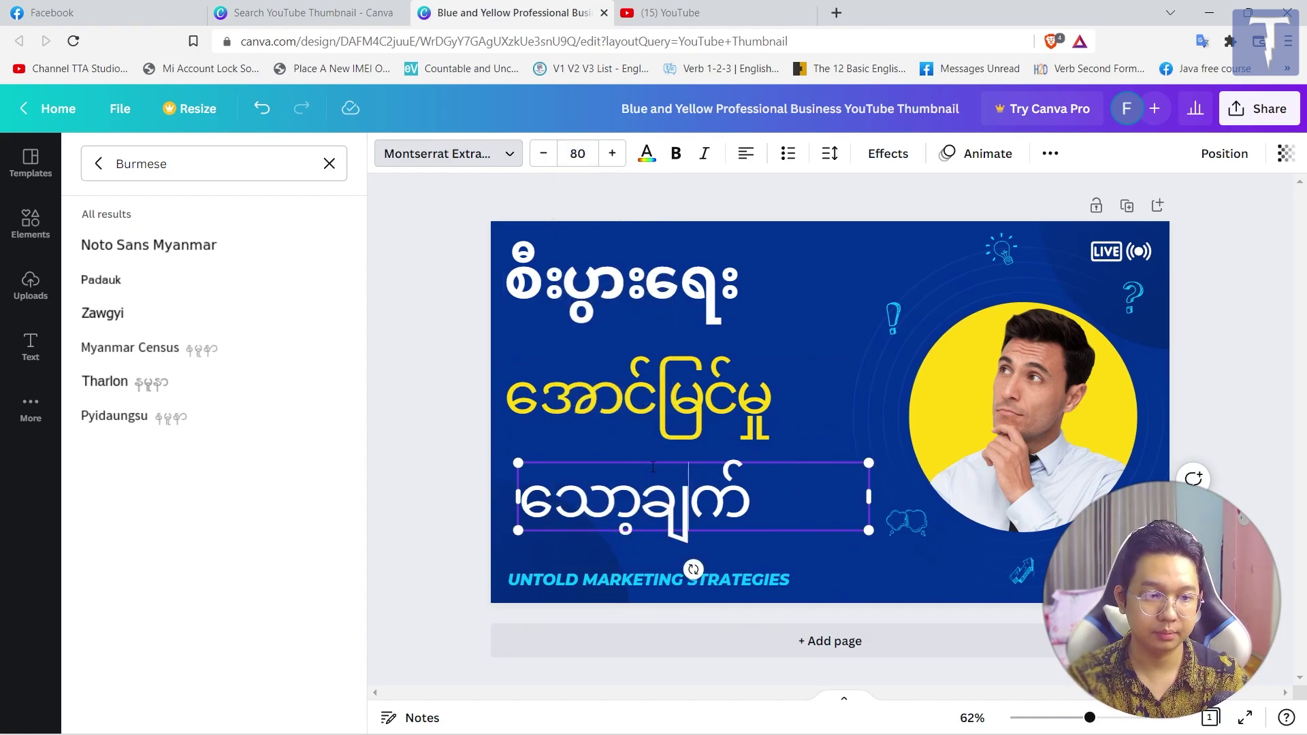
Step: Move the third headline line slightly right, the second line down, and the first line slightly down and right
left_click_drag(645, 460, 666, 462)
left_click(638, 371)
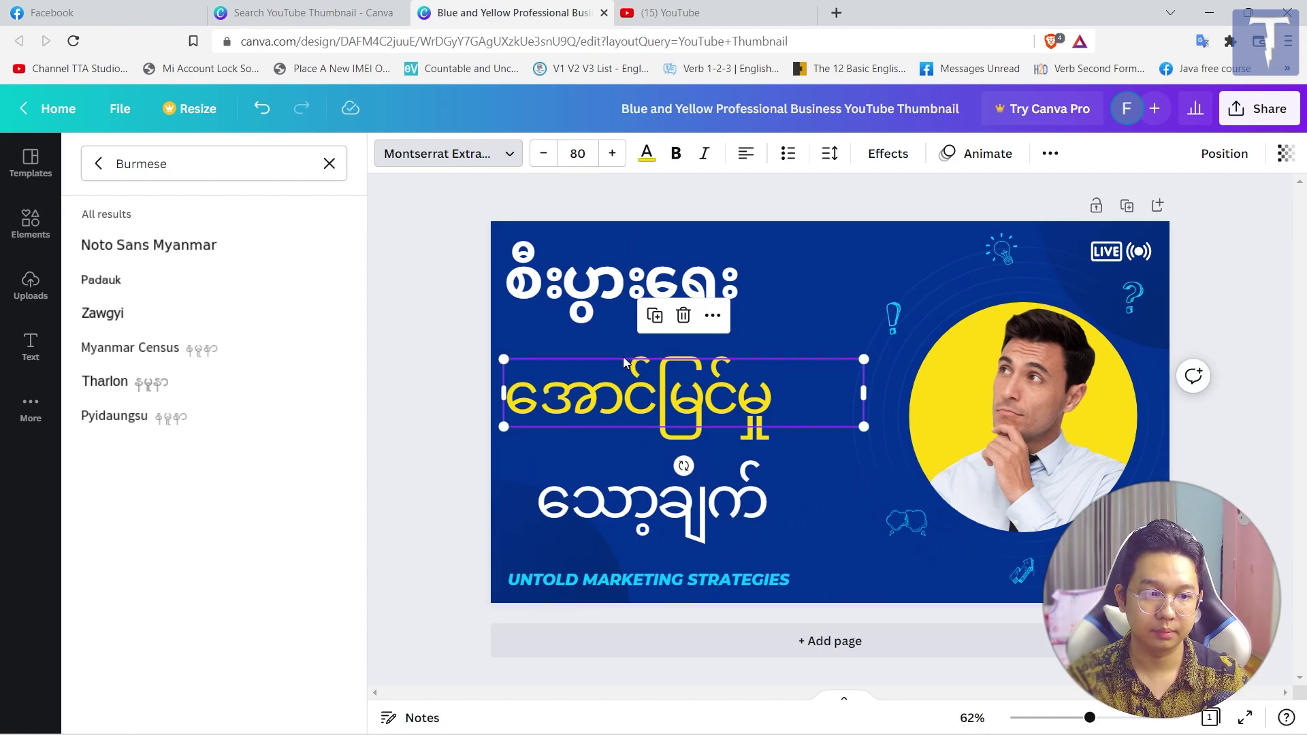
left_click(647, 371)
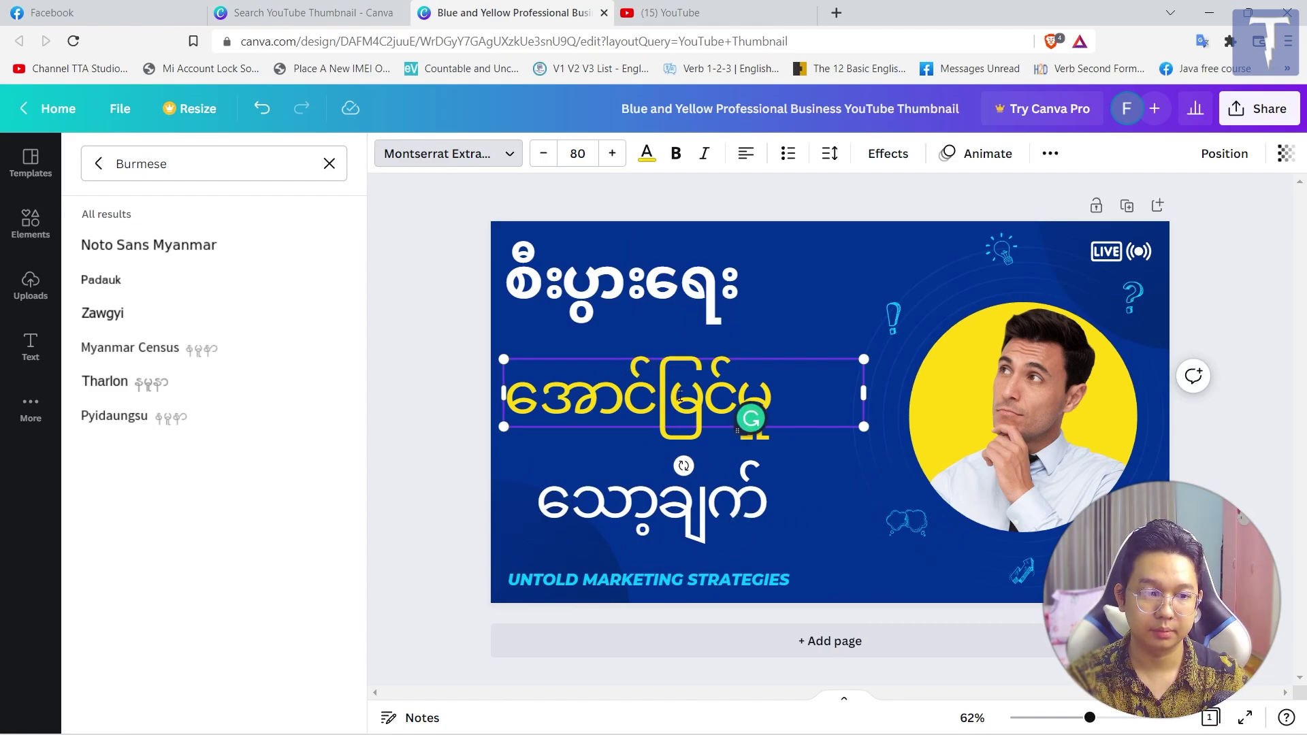
left_click_drag(693, 356, 782, 374)
left_click(650, 262)
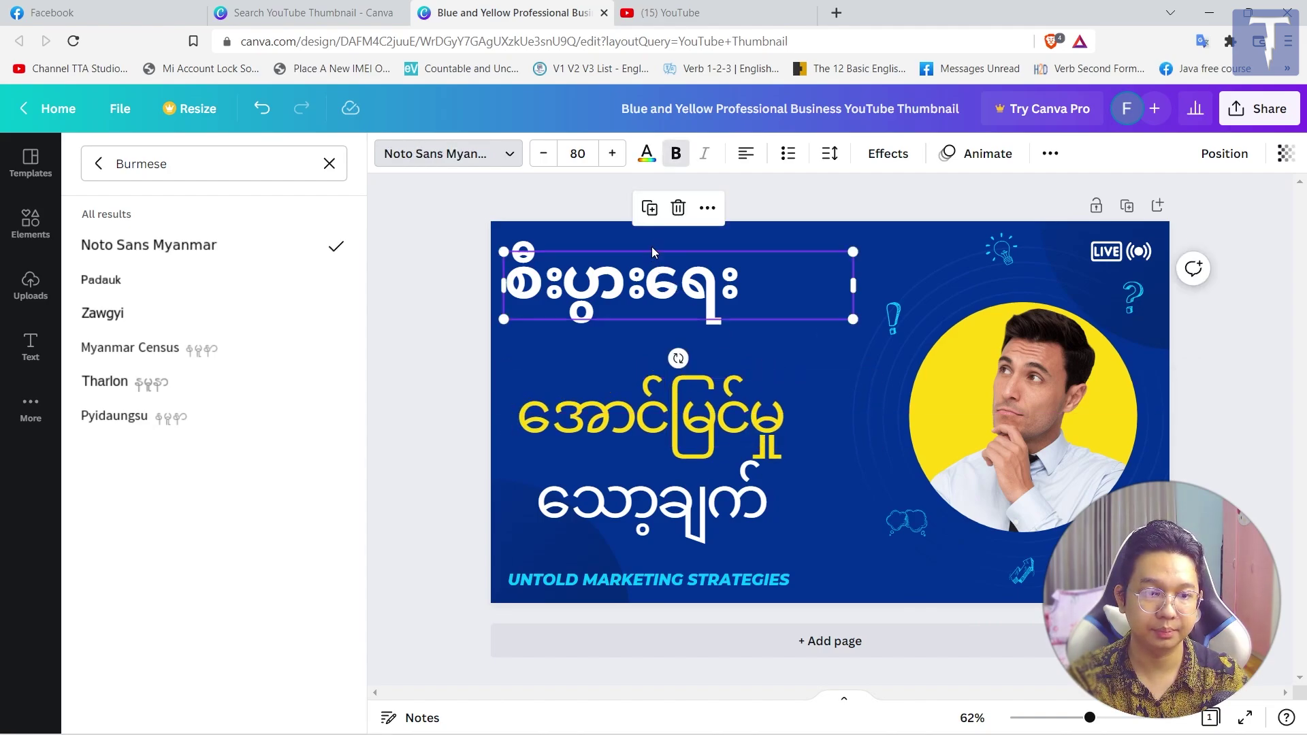
left_click_drag(650, 293, 677, 305)
Step: Make the yellow second headline line and the white third line bold
left_click(680, 412)
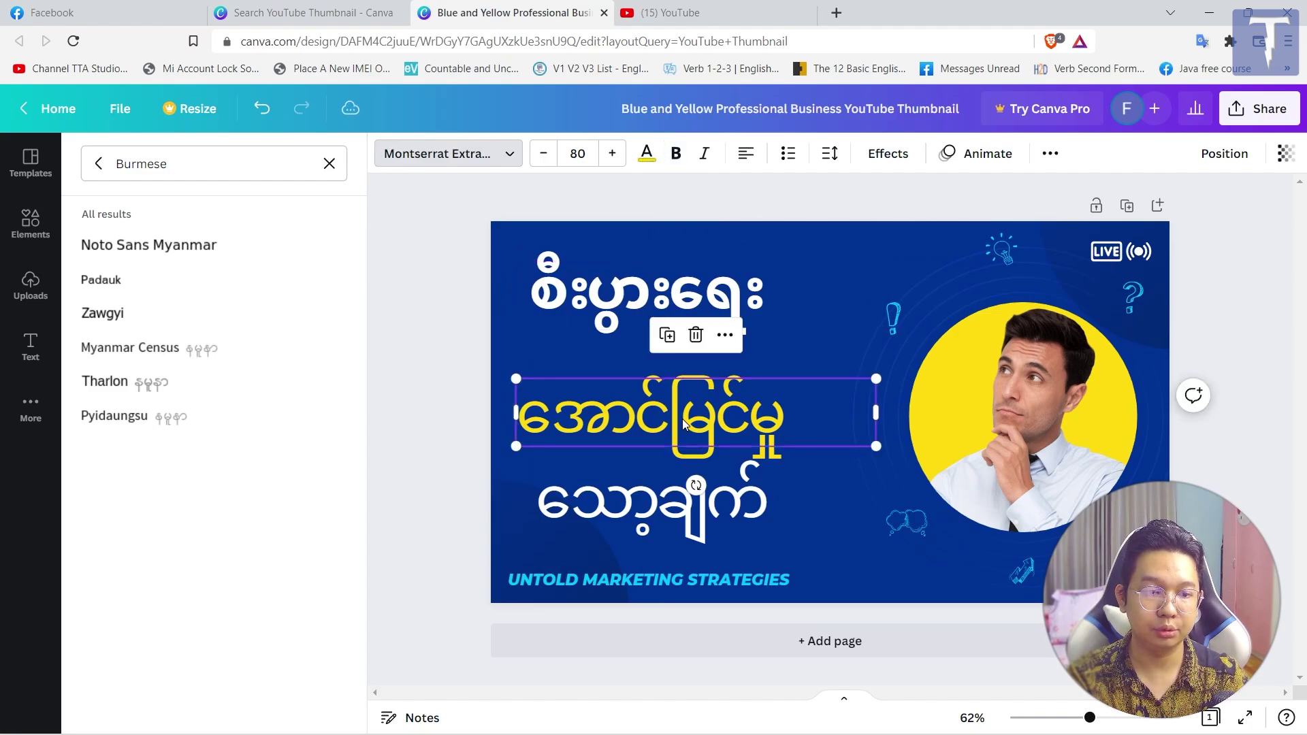
left_click(676, 153)
key("Tab")
key("Tab")
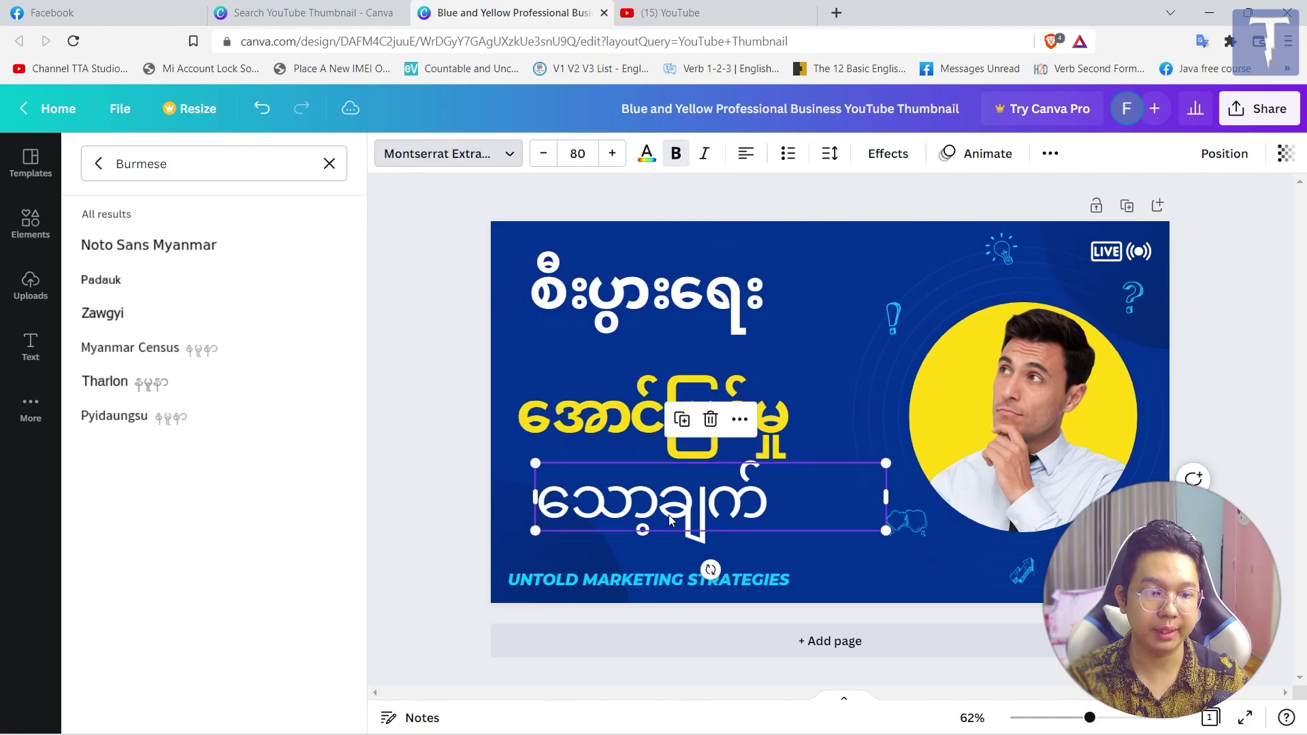
left_click(676, 154)
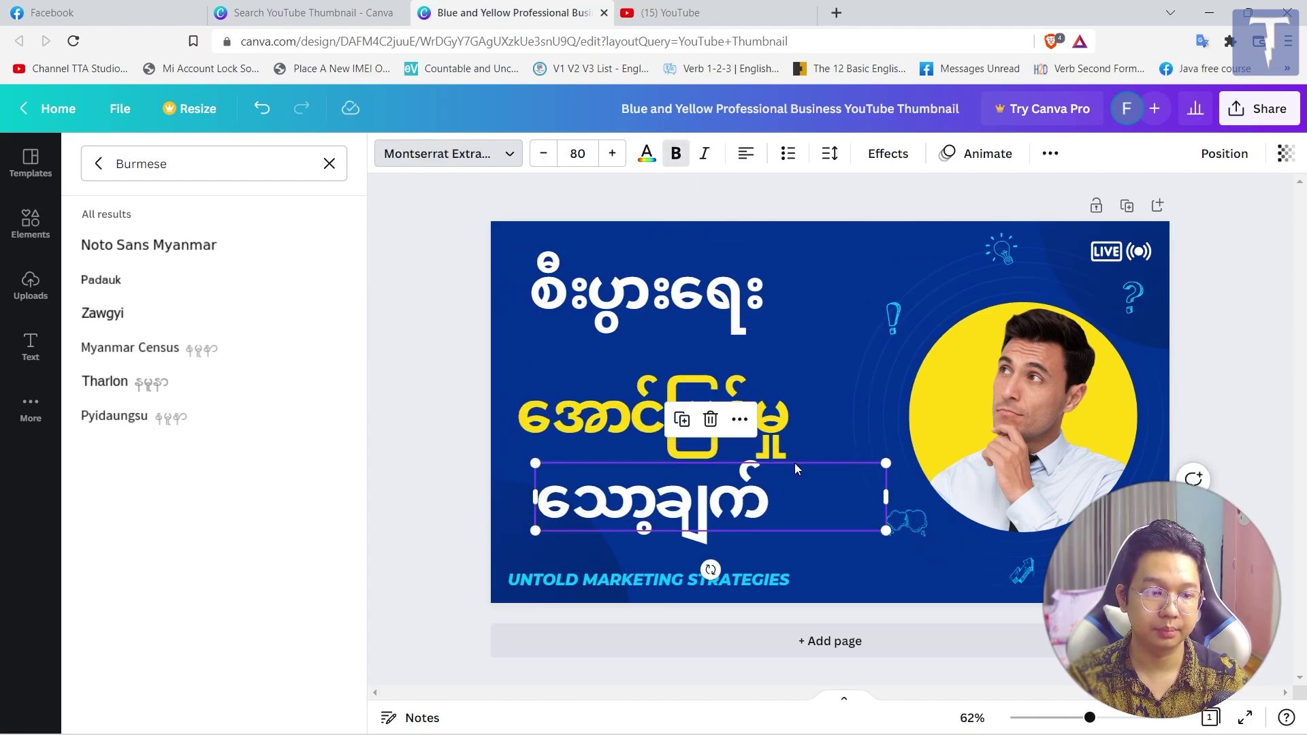
Step: Space the three headline lines evenly, aligning the first two at the left and offsetting the third to the right
left_click(679, 263)
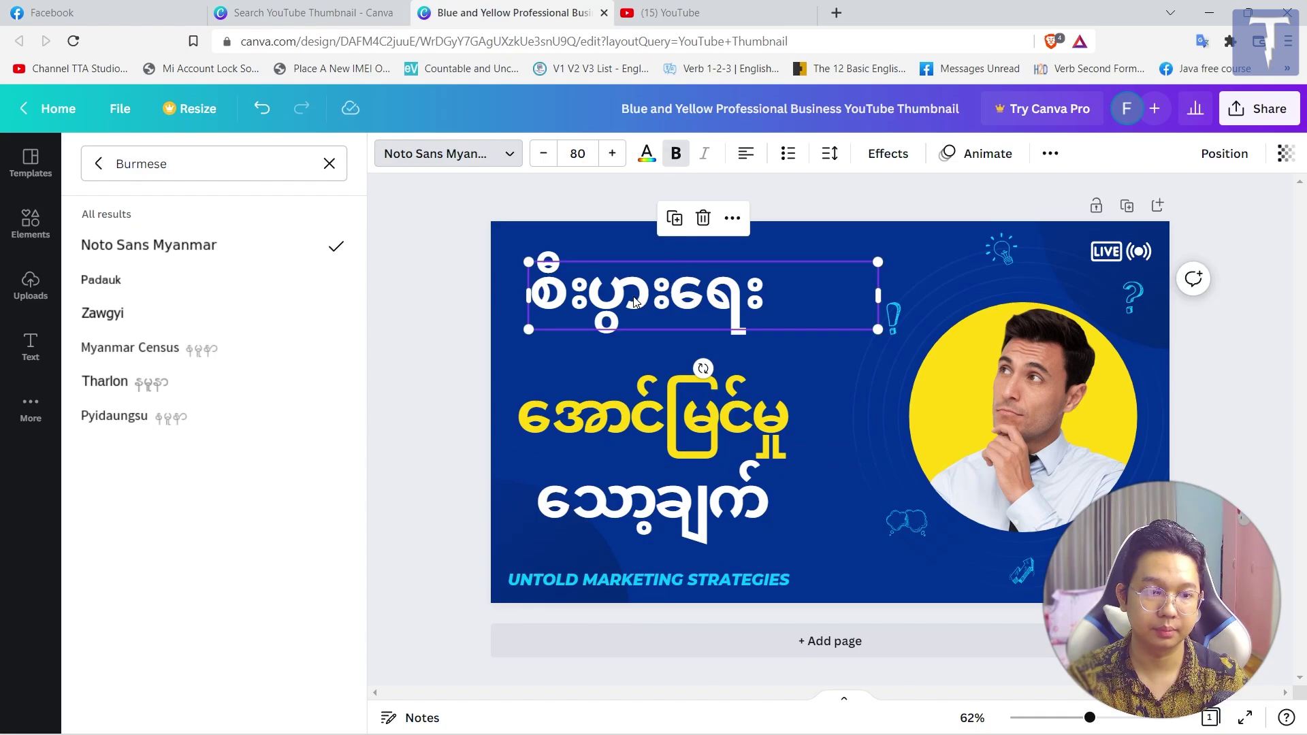
left_click_drag(679, 265, 689, 274)
left_click(656, 433)
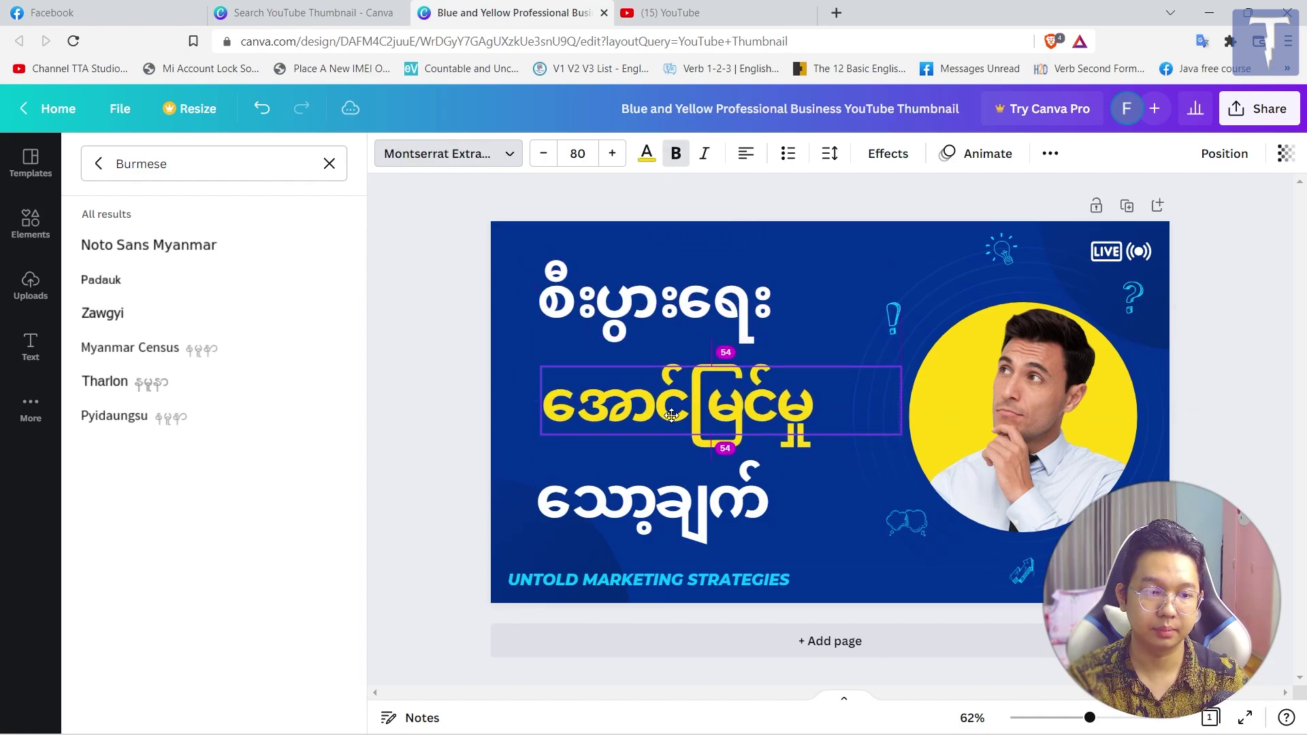
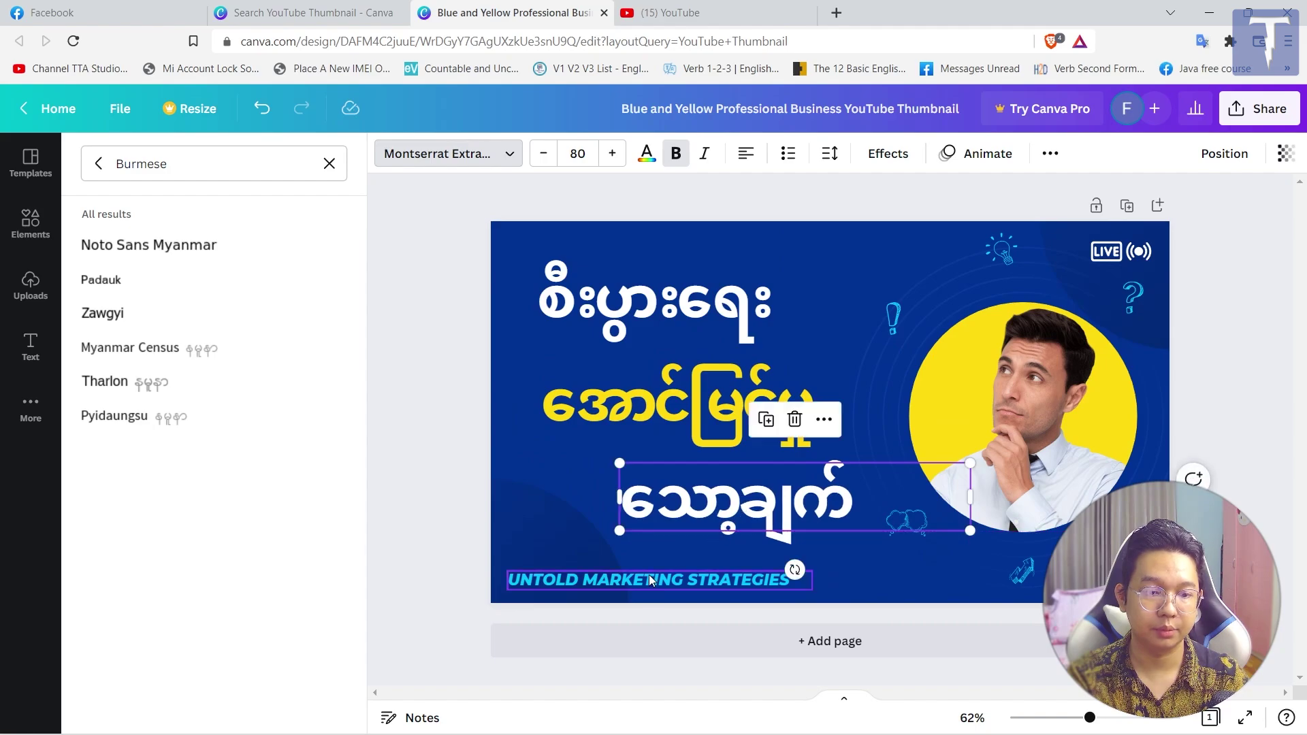
Step: Replace the subtitle "UNTOLD MARKETING STRATEGIES" with "အပိုင်း (၁)" and increase its font size to 34
type("အ")
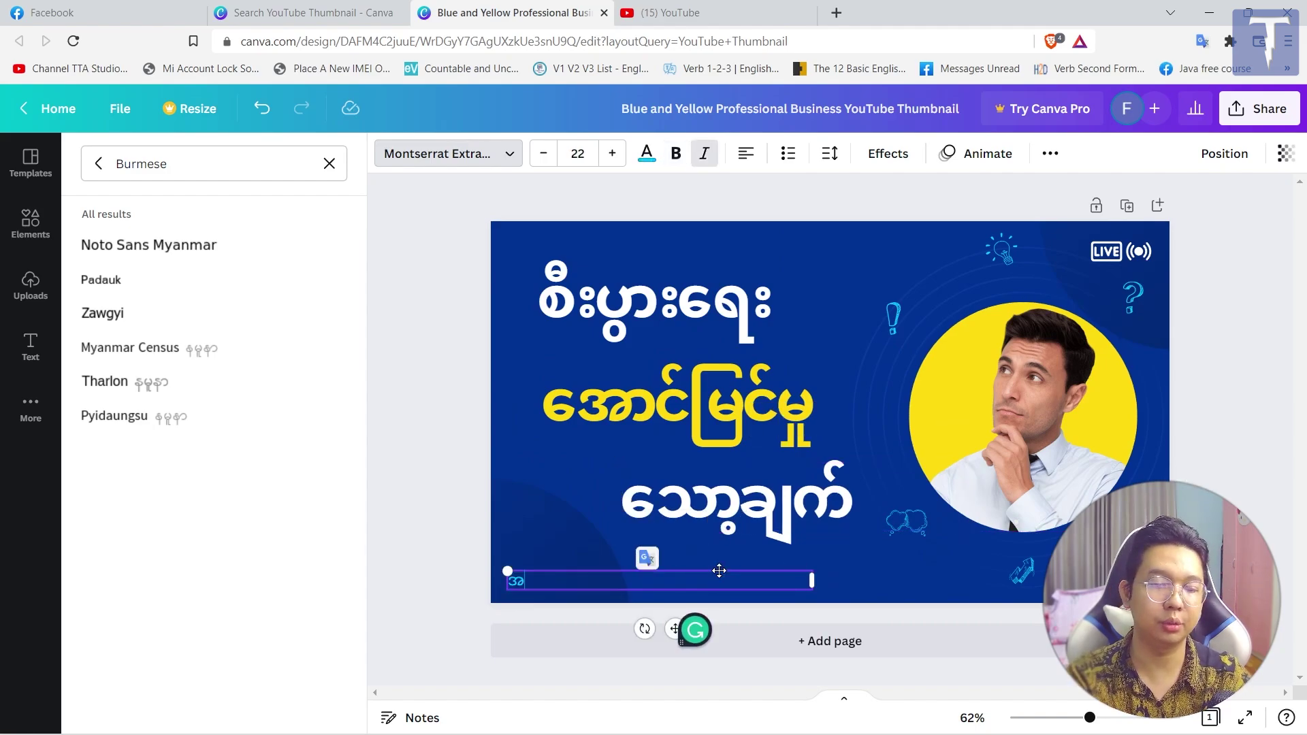
type("ပိုင်း (၁")
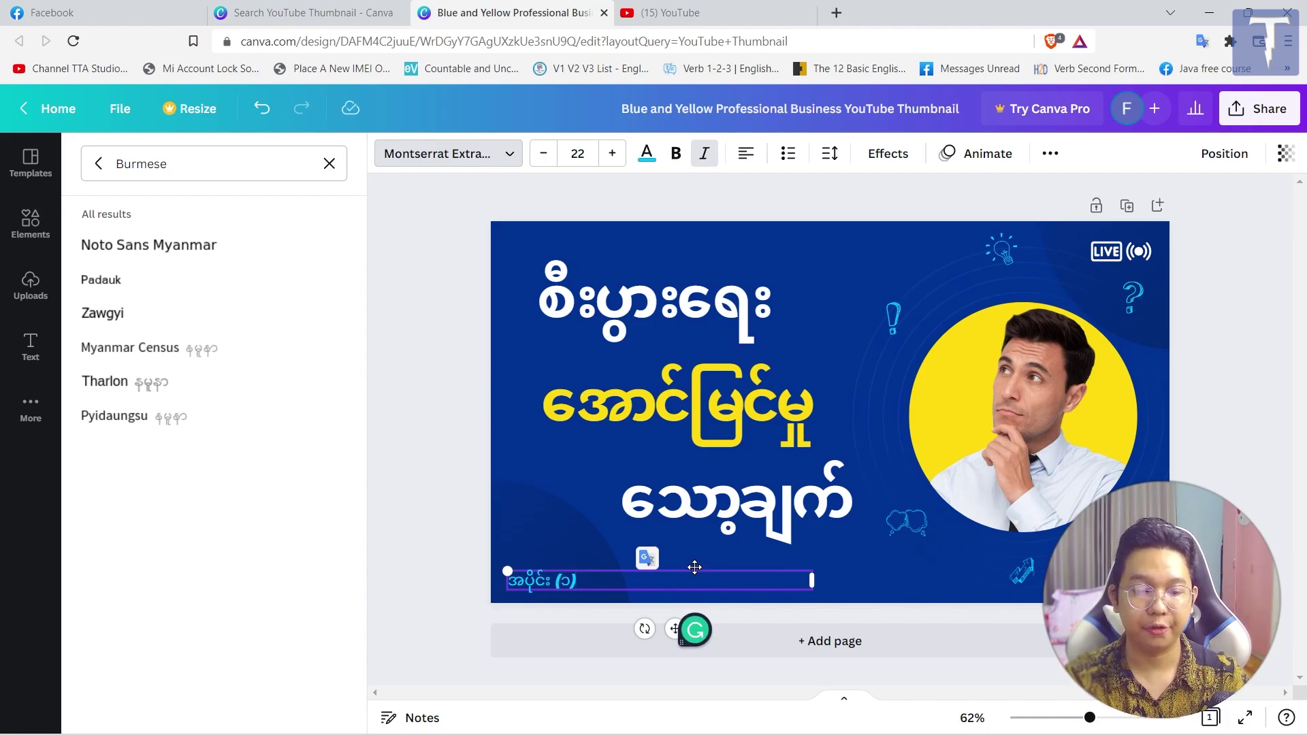
key("ctrl+a")
left_click(613, 154)
left_click(613, 154)
left_click(613, 154)
left_click(613, 154)
left_click(613, 154)
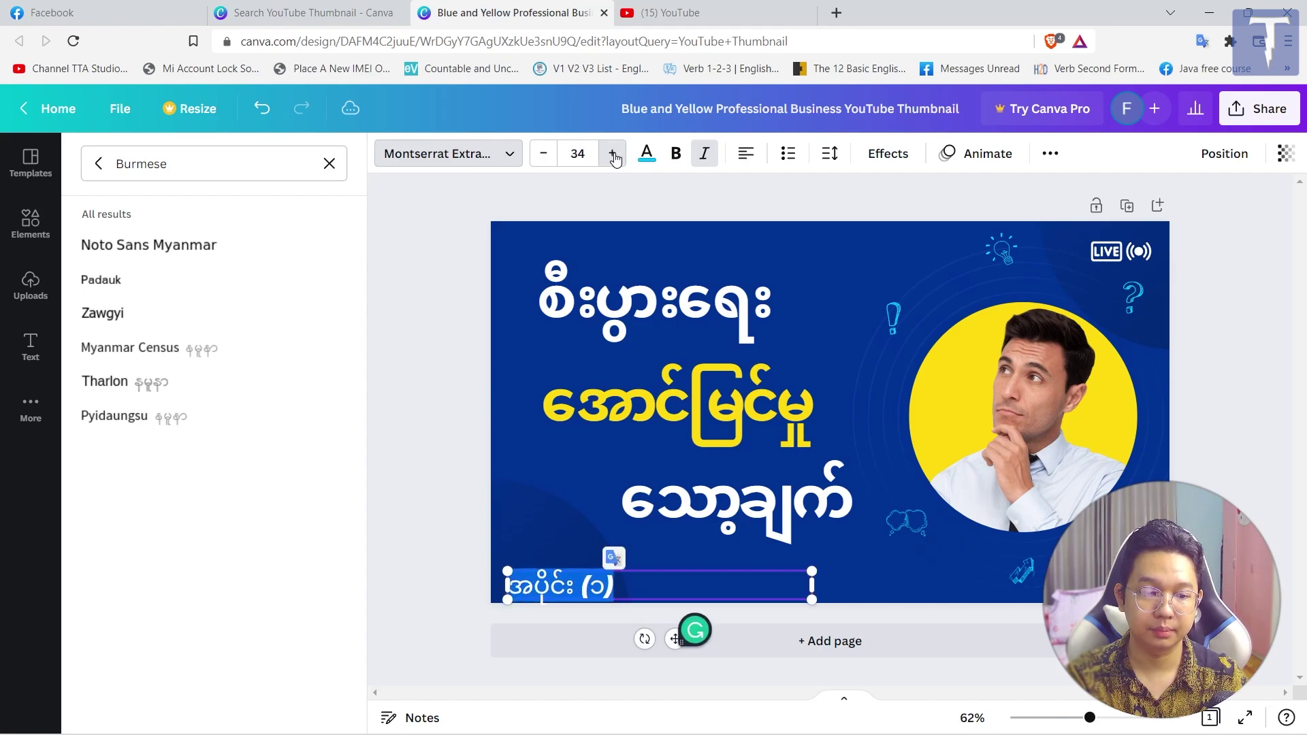
Step: Move the subtitle up and right so it sits beneath the end of the third headline line
left_click_drag(729, 572, 762, 557)
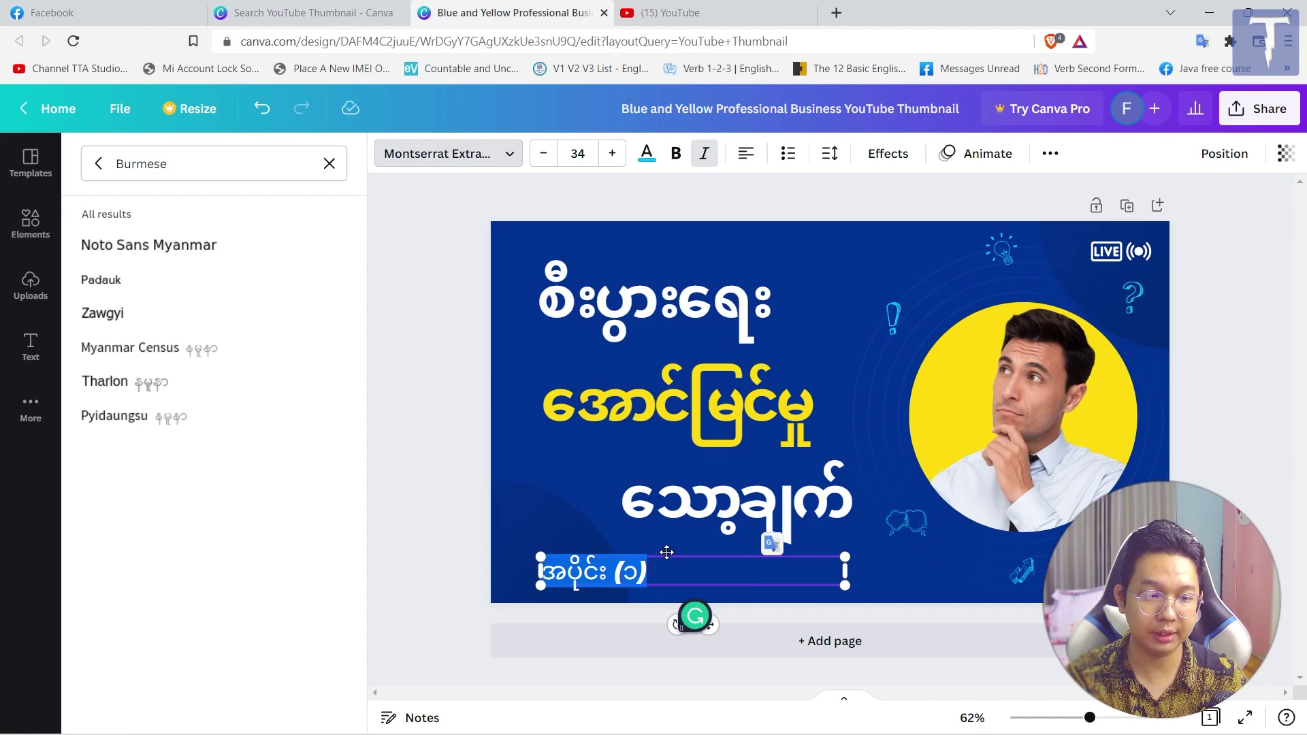
left_click_drag(669, 554, 912, 556)
left_click(414, 512)
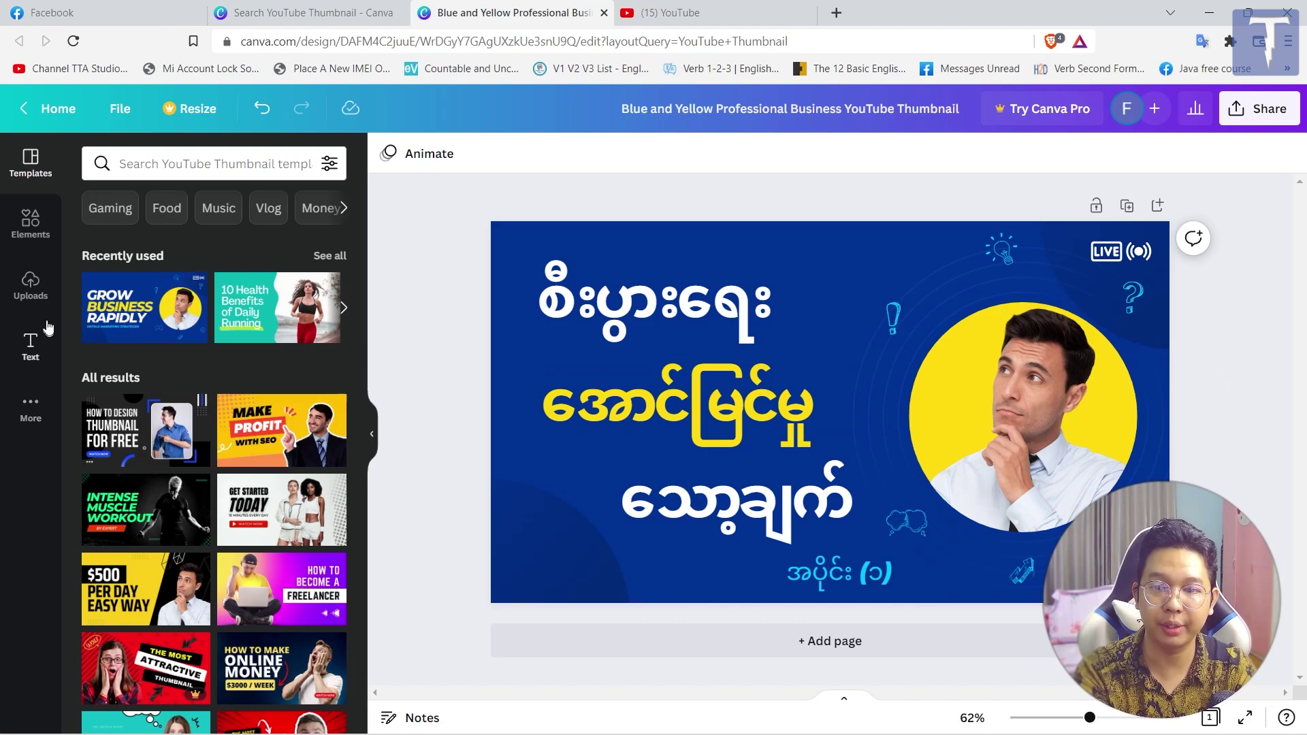
Step: Upload the roadside photo of the man beside the yellow flowers from the Desktop's photo folder
left_click(31, 286)
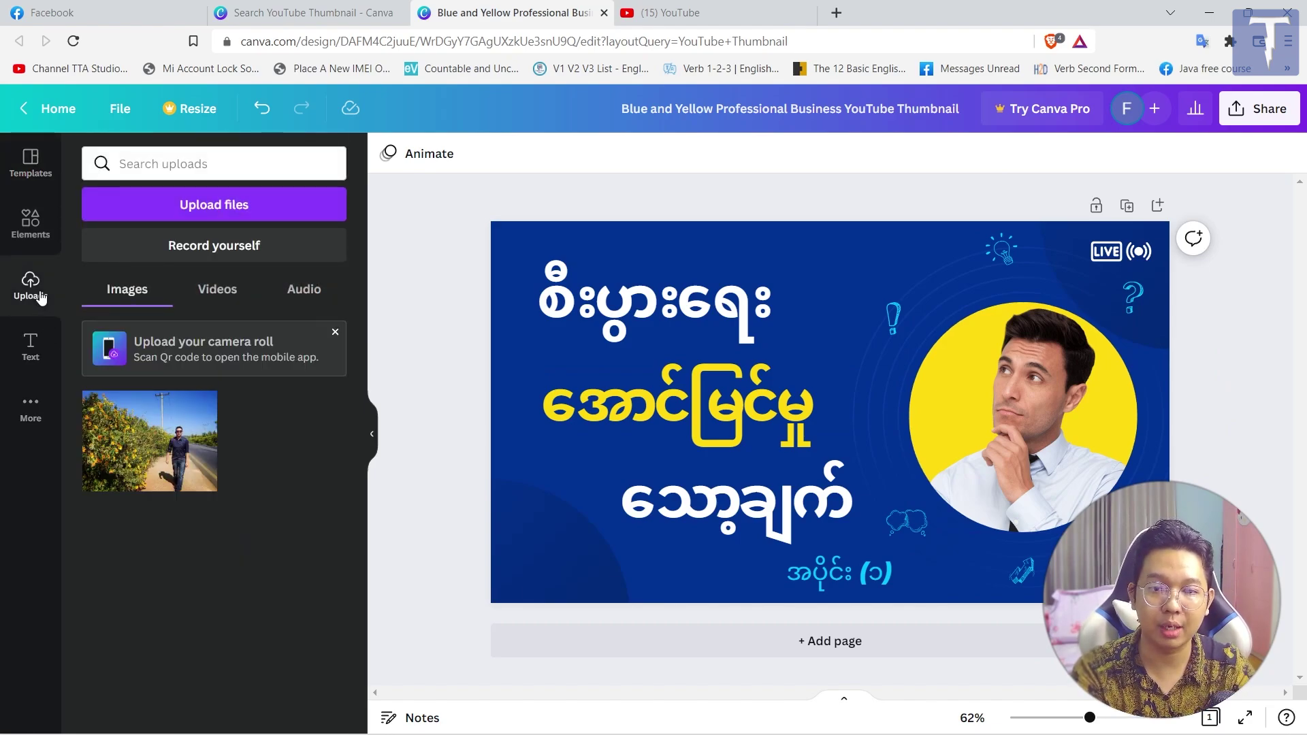
left_click(190, 209)
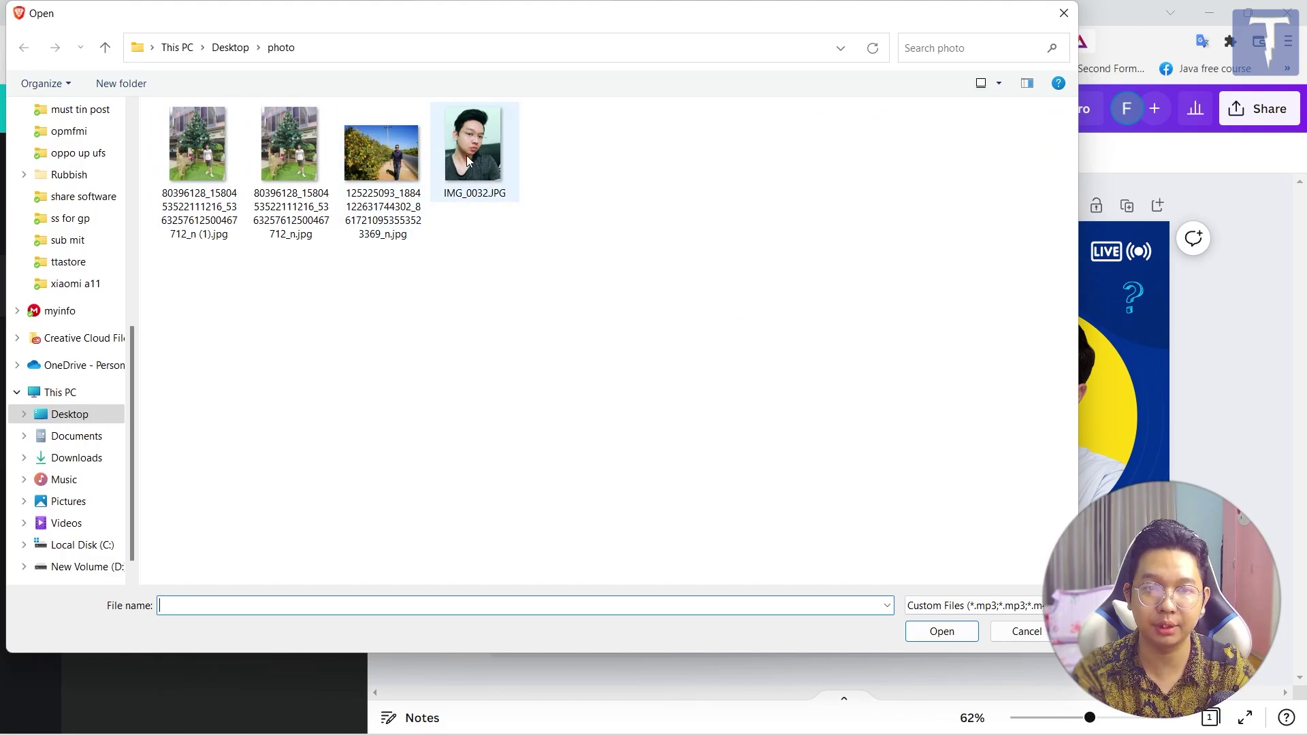
double_click(404, 159)
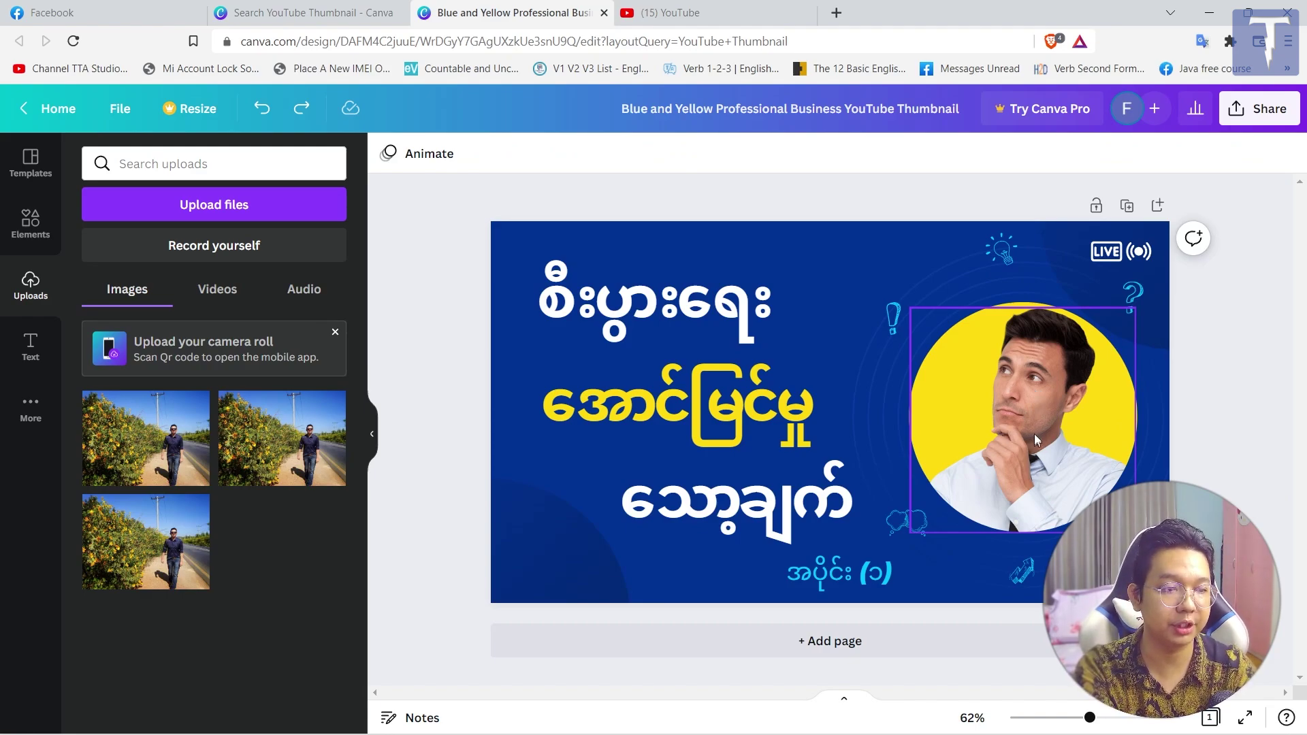
Step: Delete the thinking man's image from the circular frame and fill the frame with the uploaded roadside photo
left_click(1026, 401)
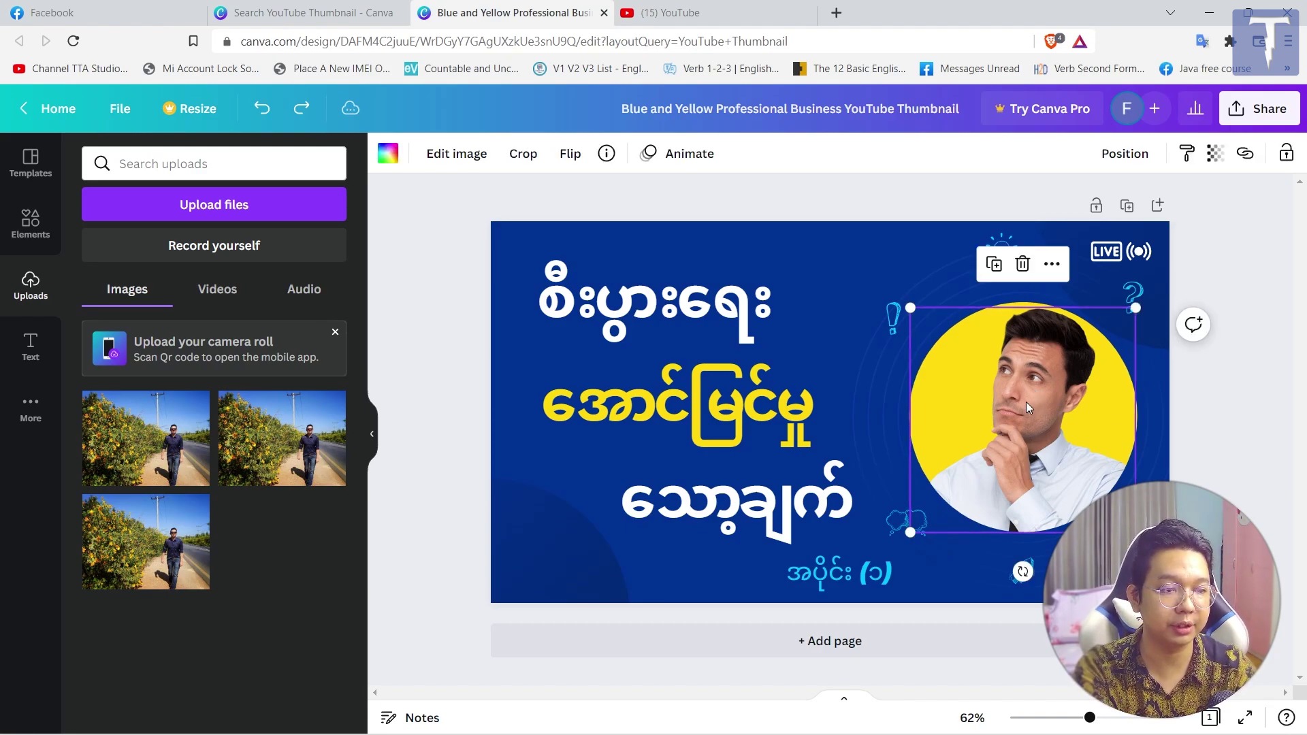
left_click(1023, 268)
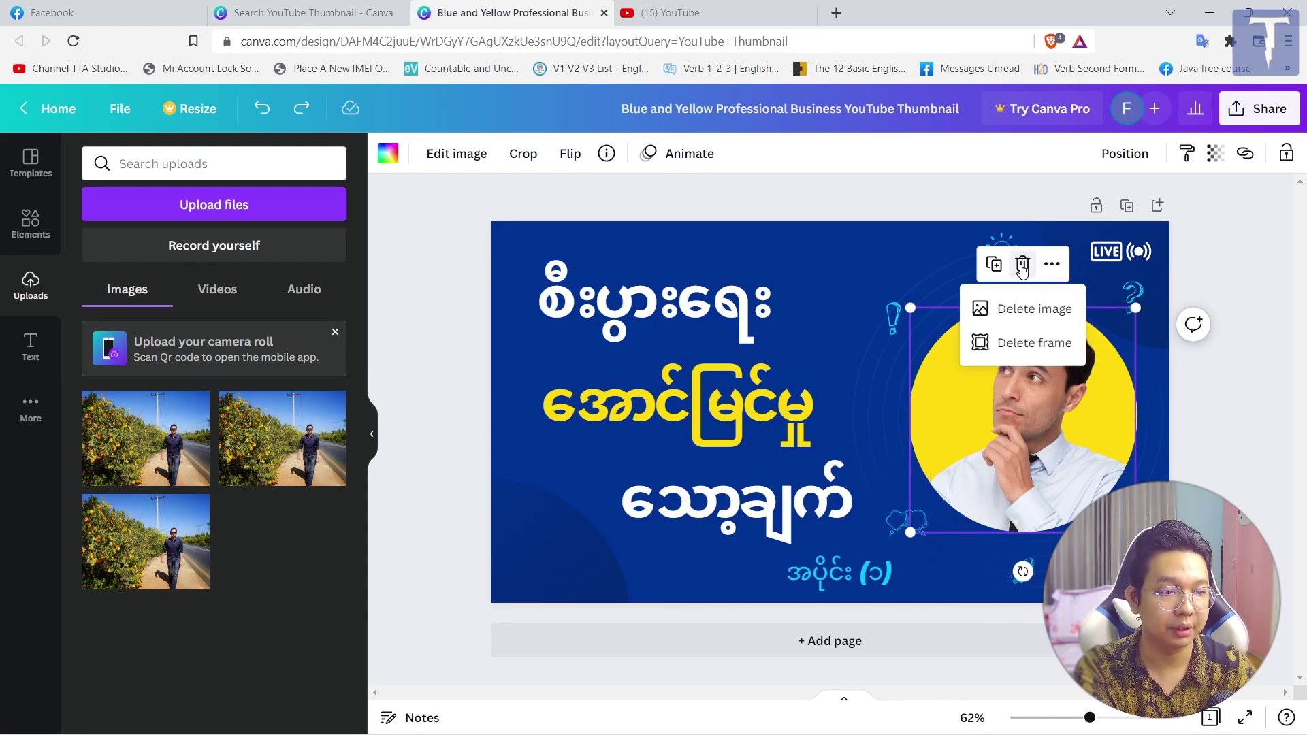
left_click(1009, 342)
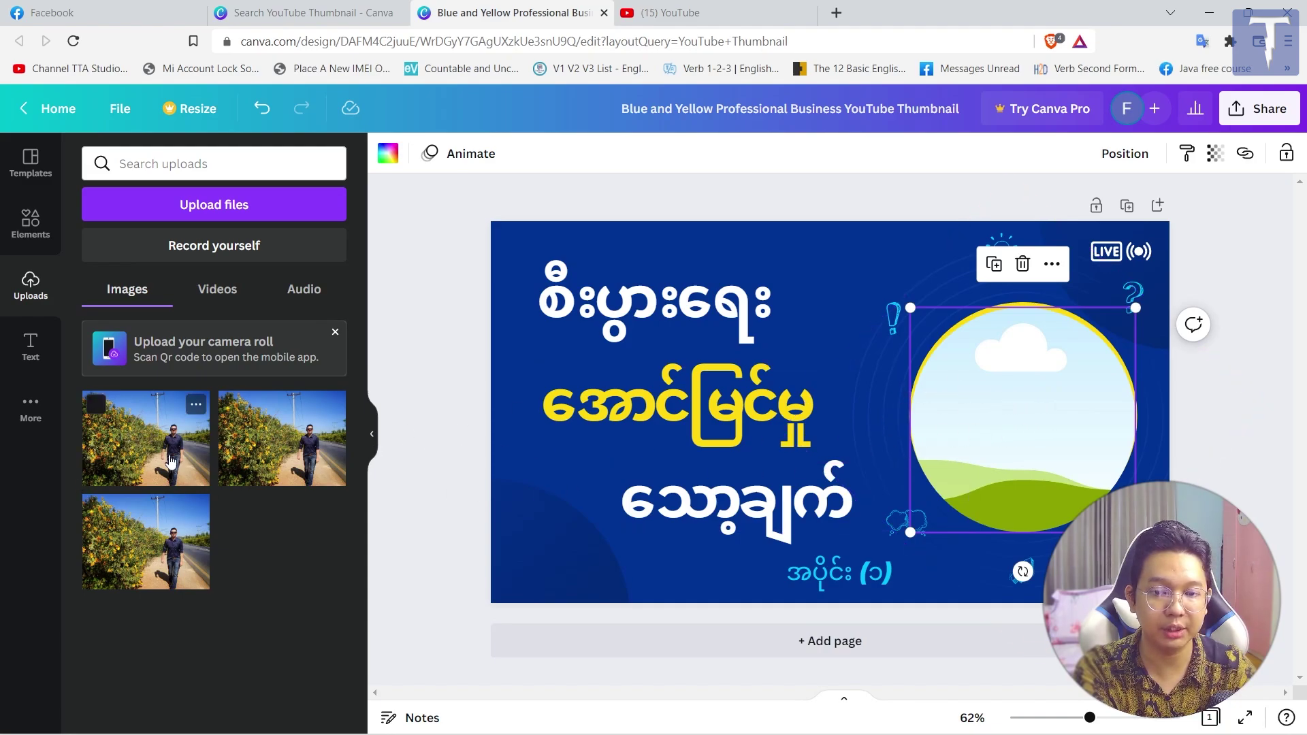
left_click(158, 433)
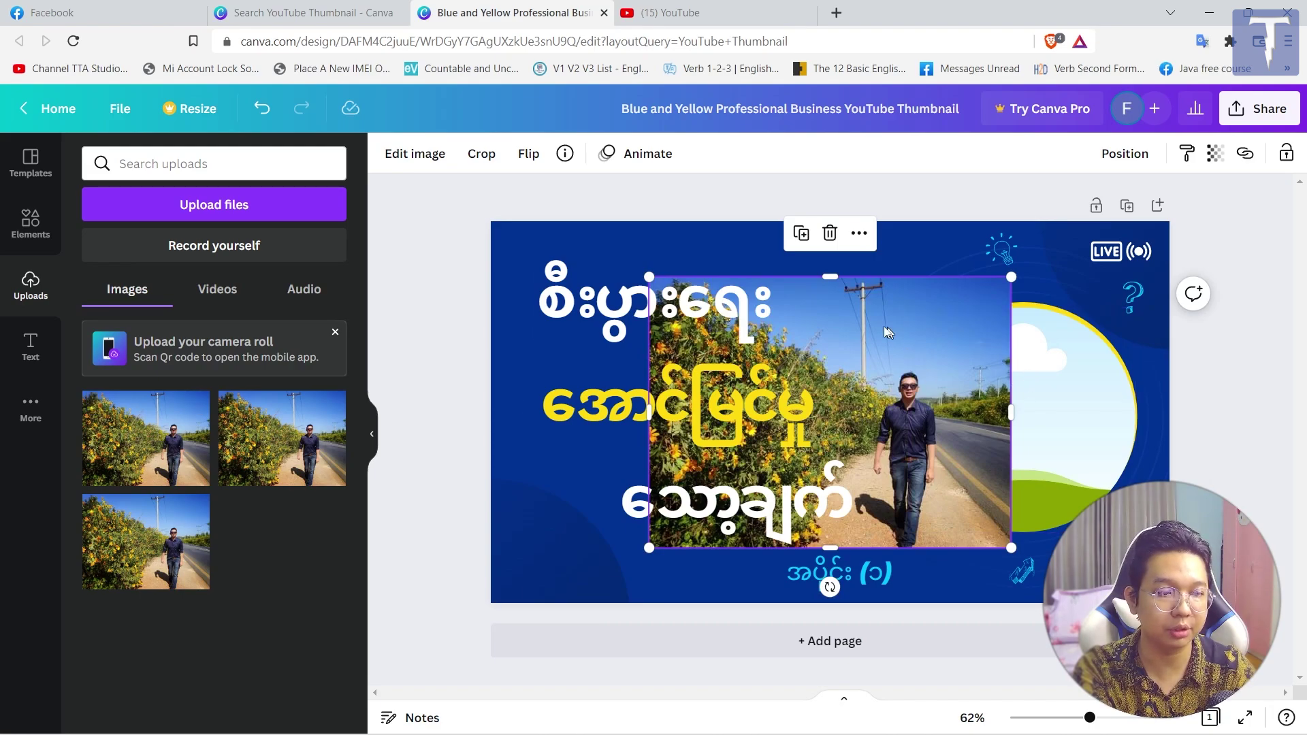
left_click_drag(938, 308, 1047, 328)
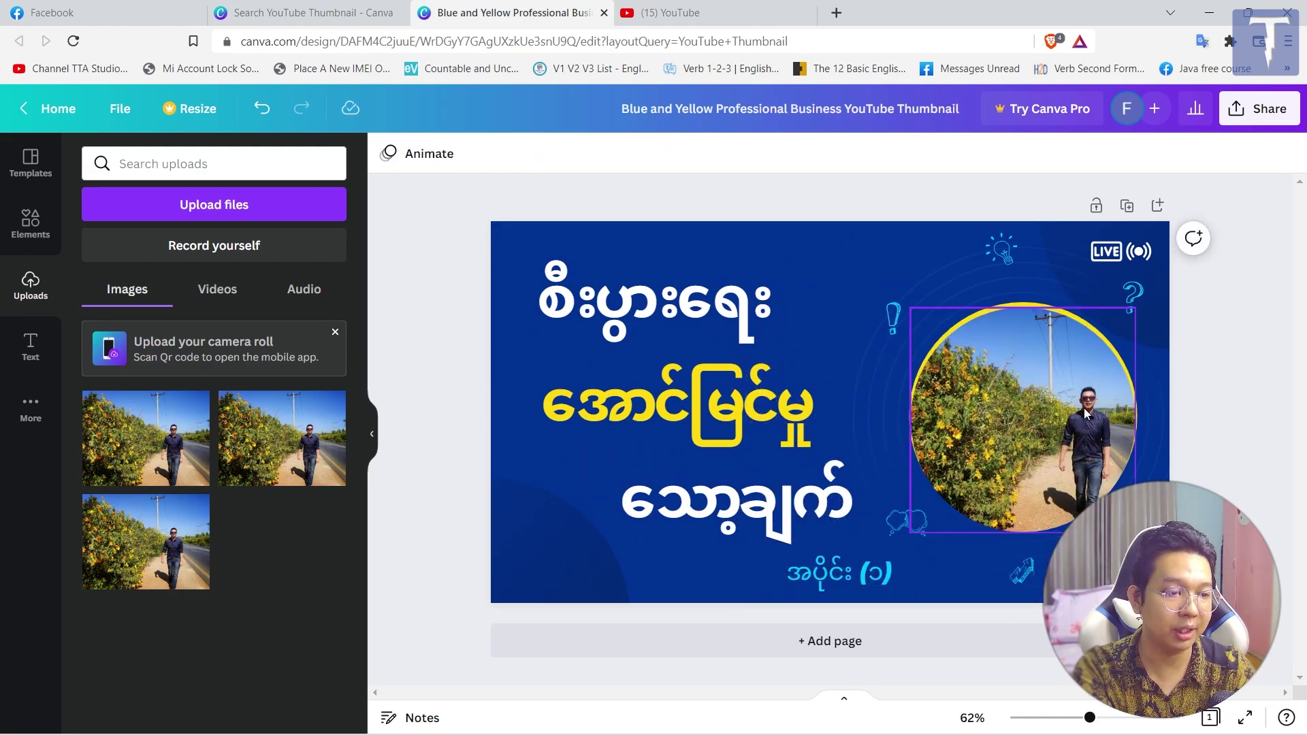
Step: Enlarge the roadside photo inside the circular frame and reposition it so the man's head and upper body fill the circle
double_click(1027, 398)
left_click_drag(869, 537, 518, 667)
left_click_drag(1039, 442, 1046, 347)
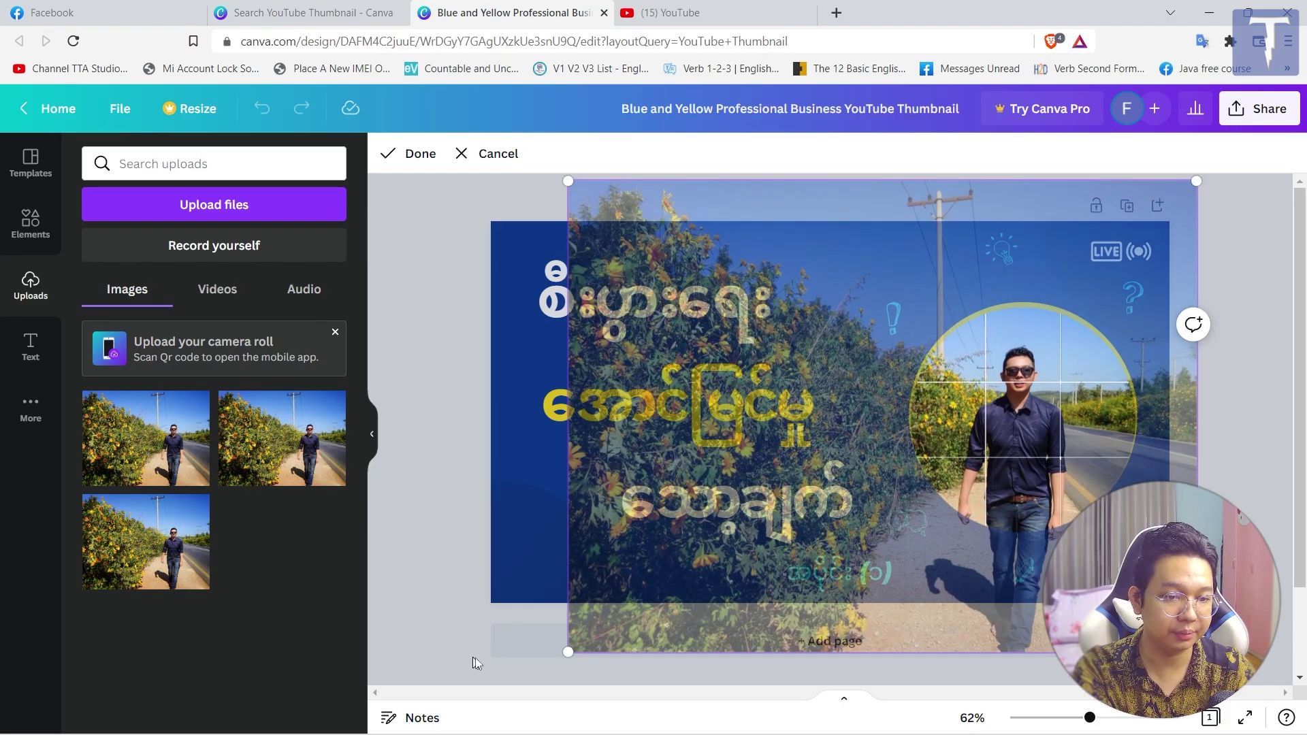
left_click_drag(567, 652, 436, 684)
left_click_drag(1060, 420, 1066, 407)
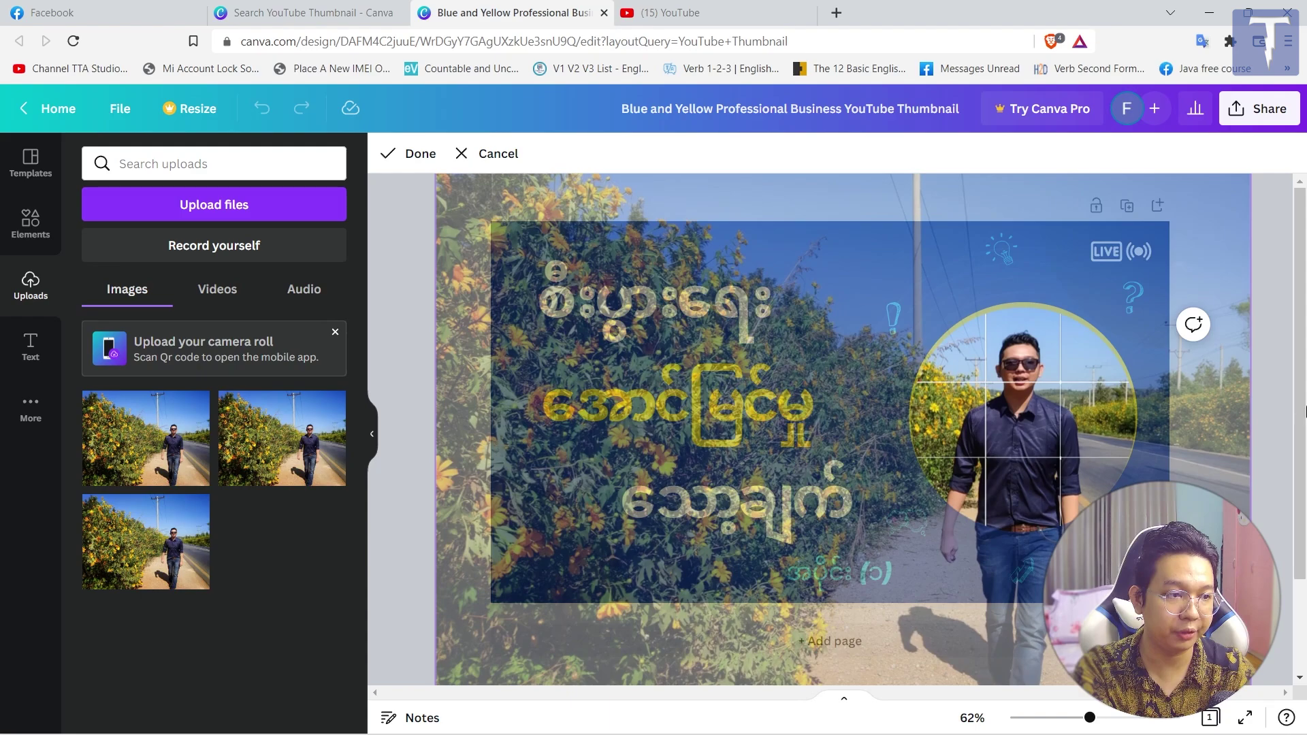
left_click_drag(959, 347, 952, 356)
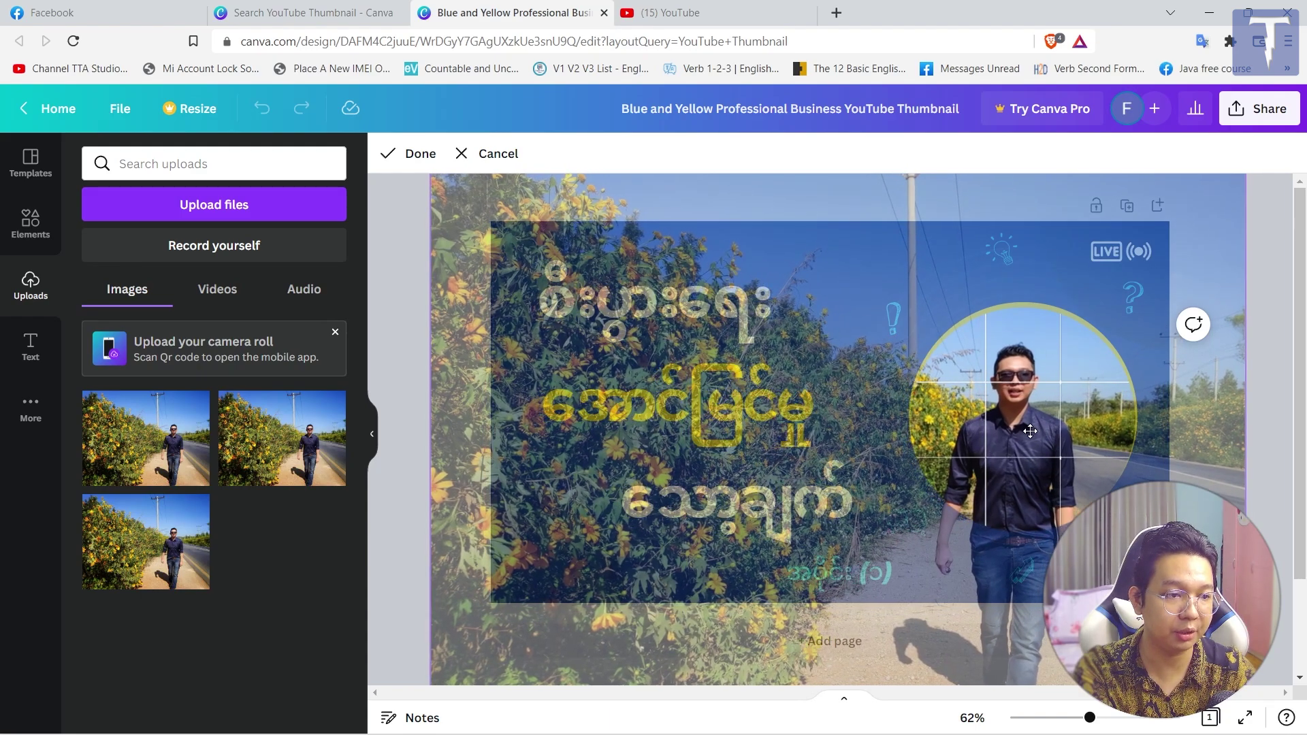
key("Return")
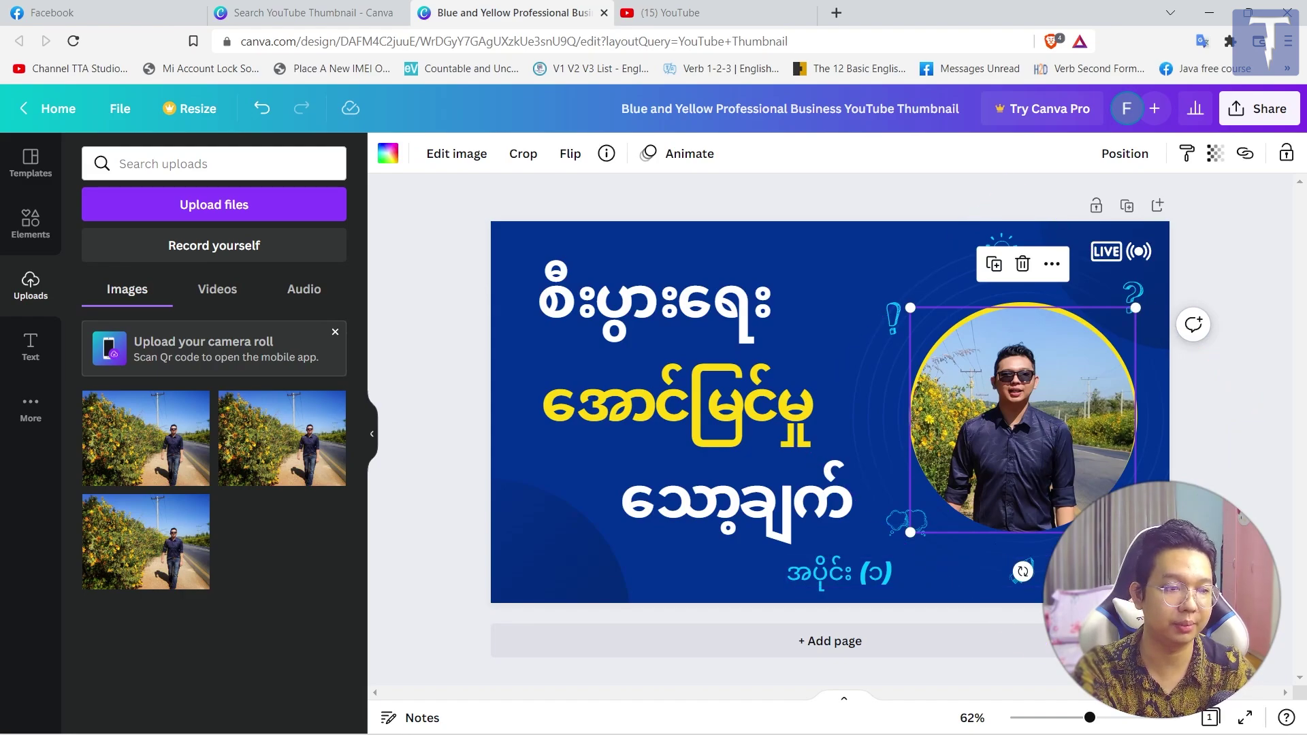
key("Escape")
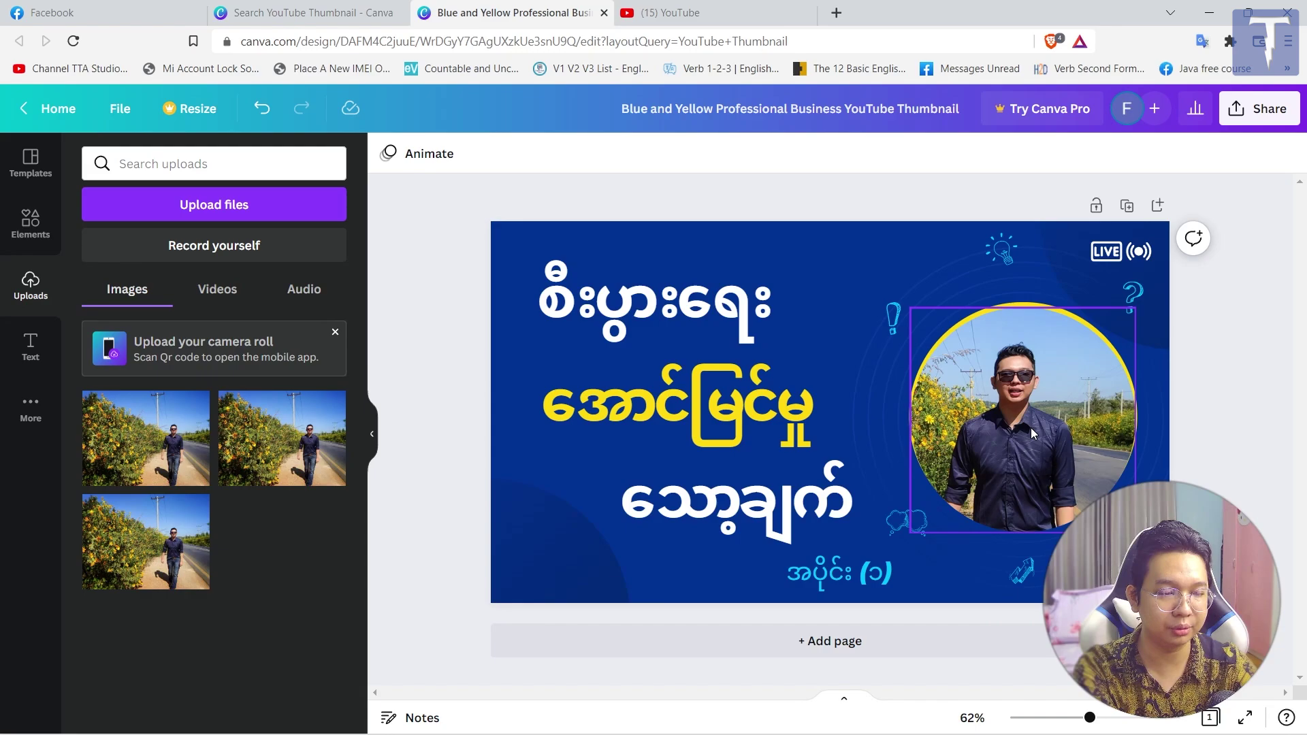
Step: Delete the first headline line "စီးပွားရေး" and undo the deletion
left_click(723, 308)
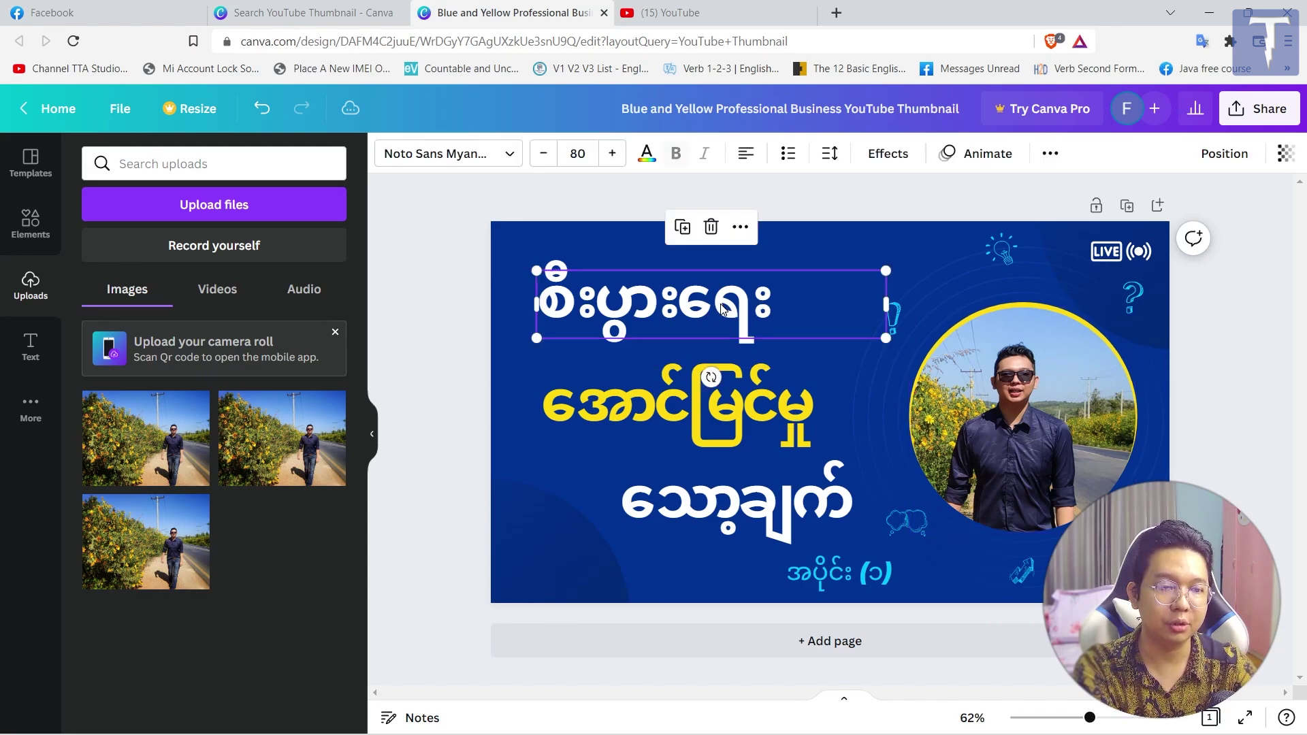
left_click(711, 227)
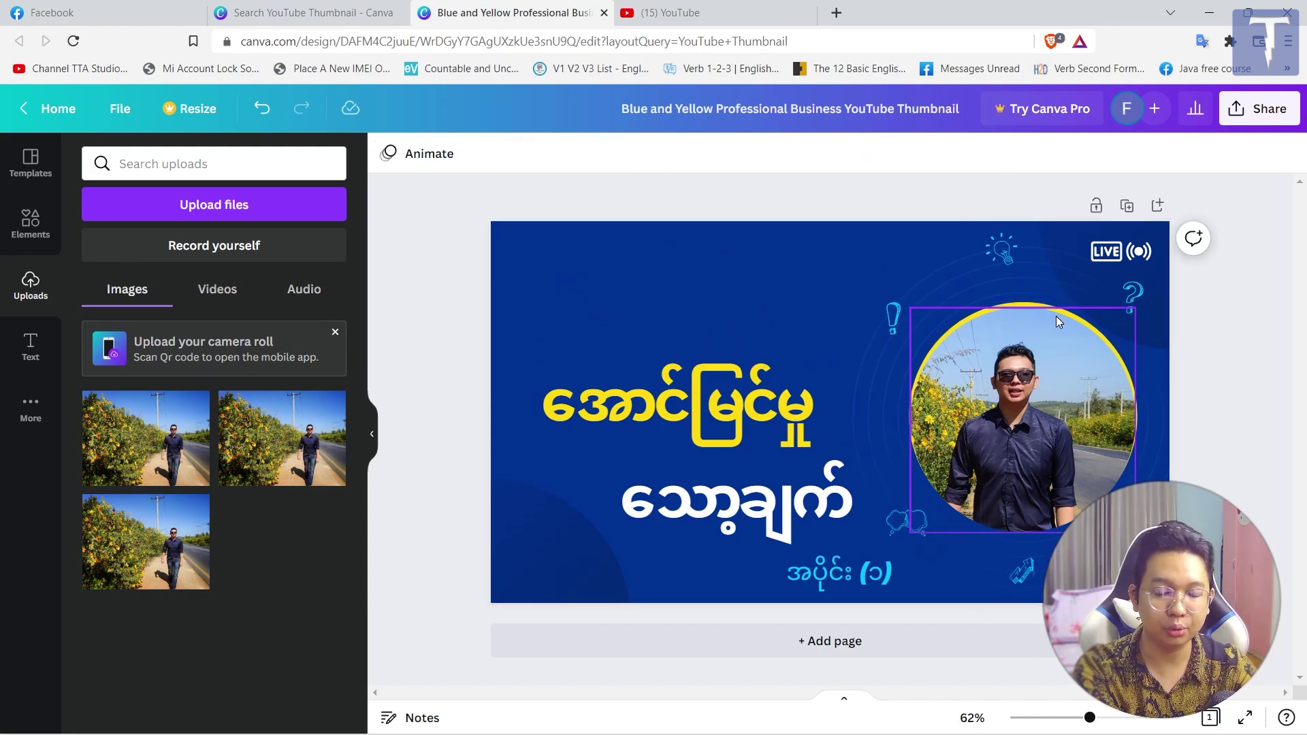
left_click(265, 111)
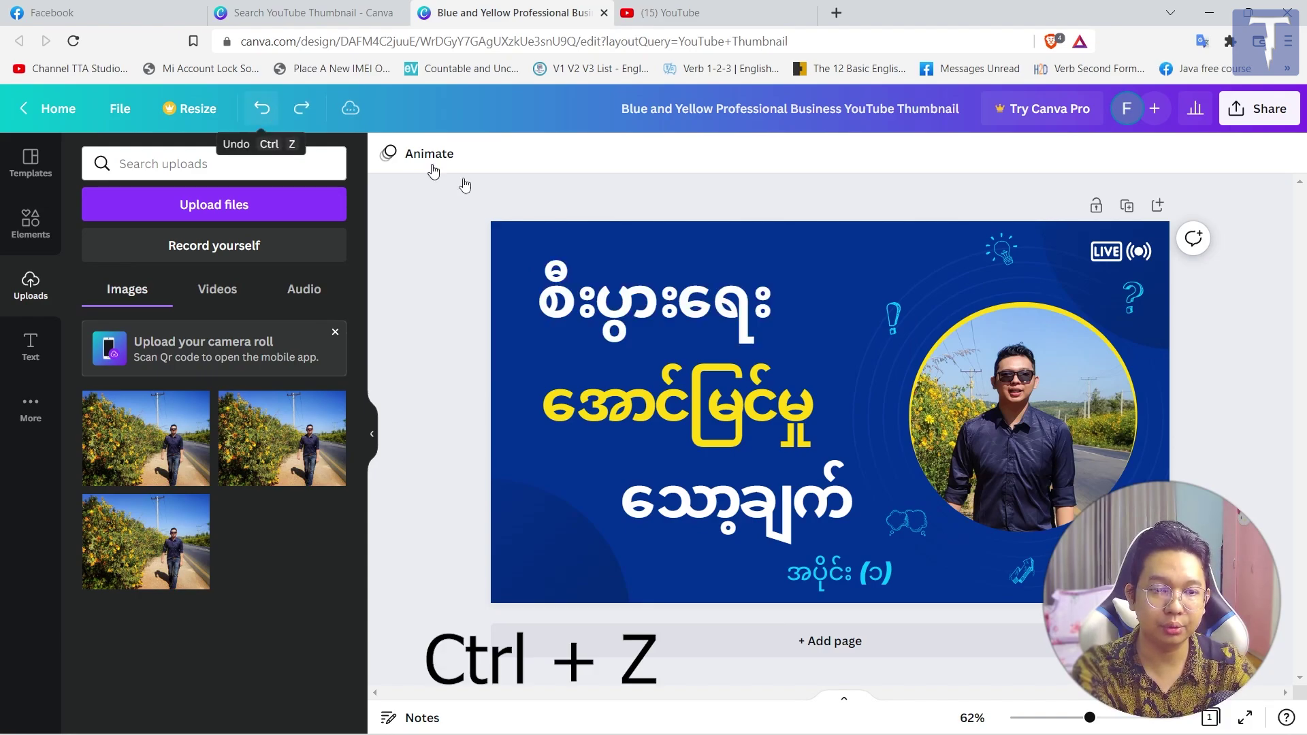
Step: Delete the yellow second headline line and the white third line, and undo both deletions
left_click(579, 401)
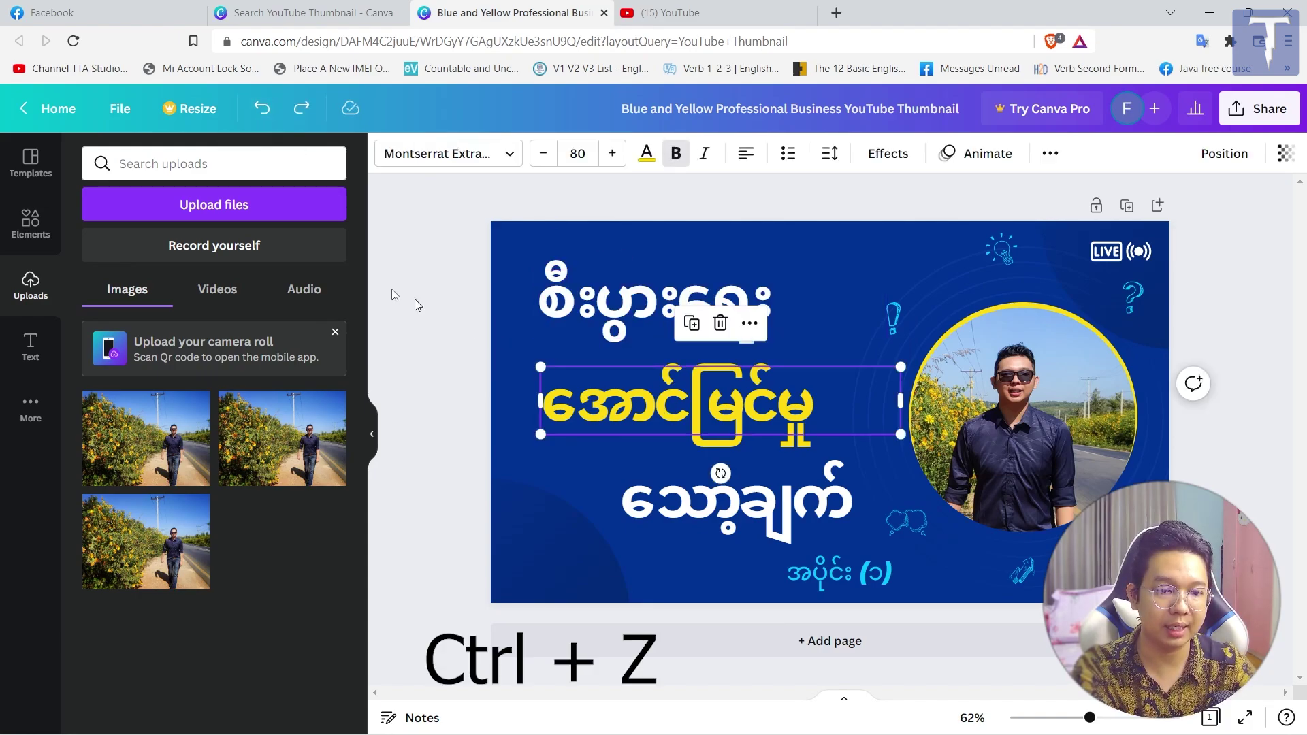
left_click(720, 323)
left_click(803, 503)
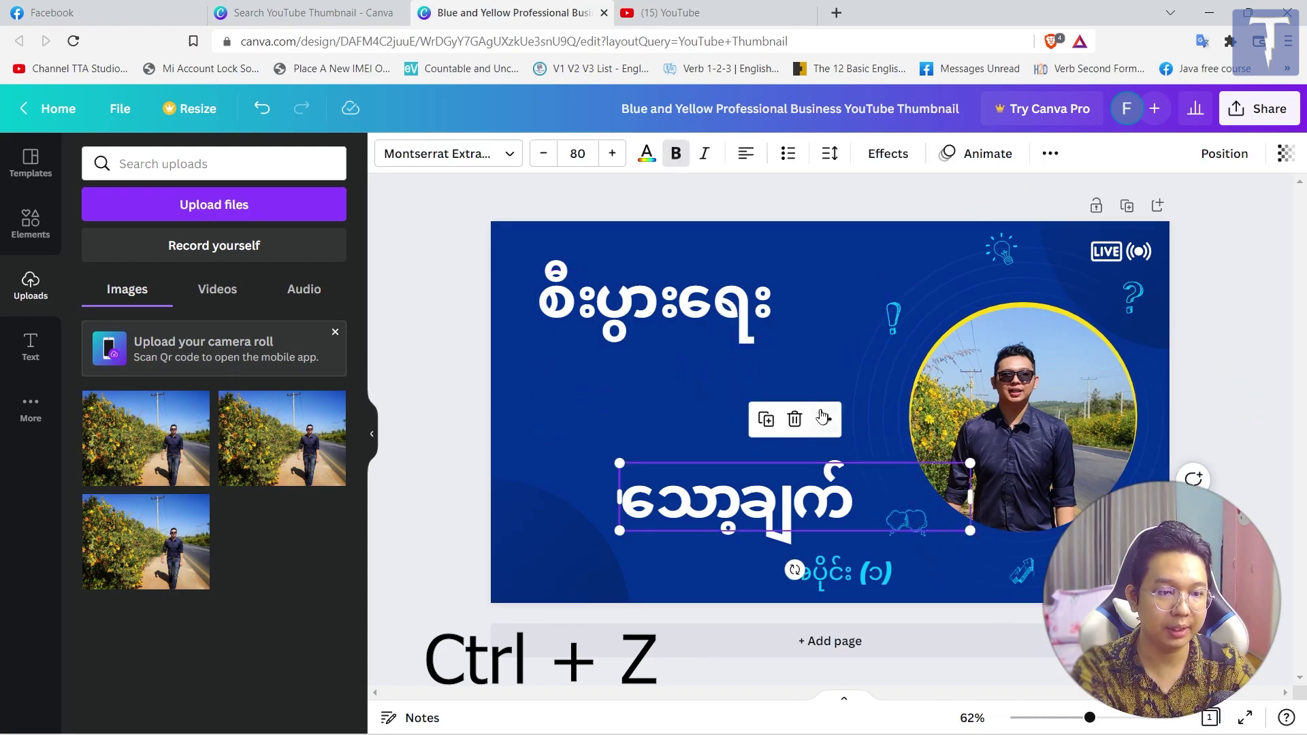
left_click(794, 419)
left_click(982, 419)
left_click(1023, 266)
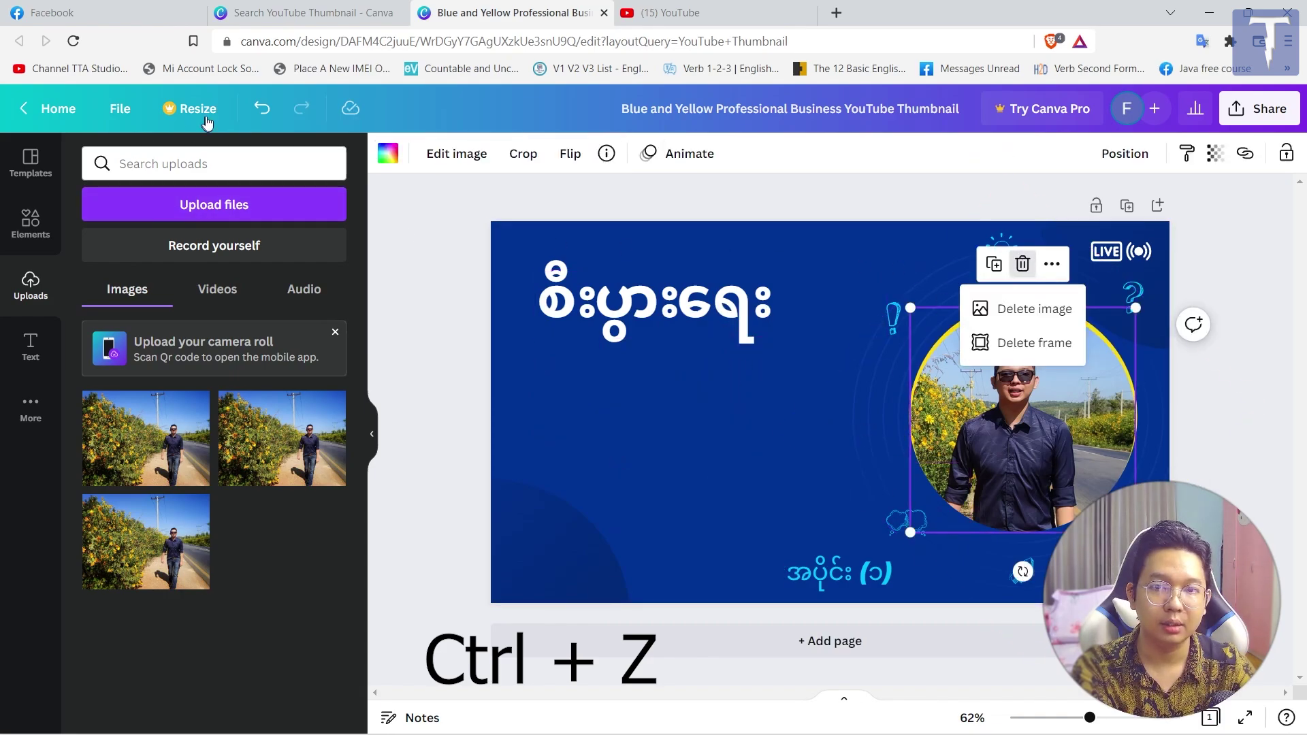
left_click(265, 111)
left_click(265, 111)
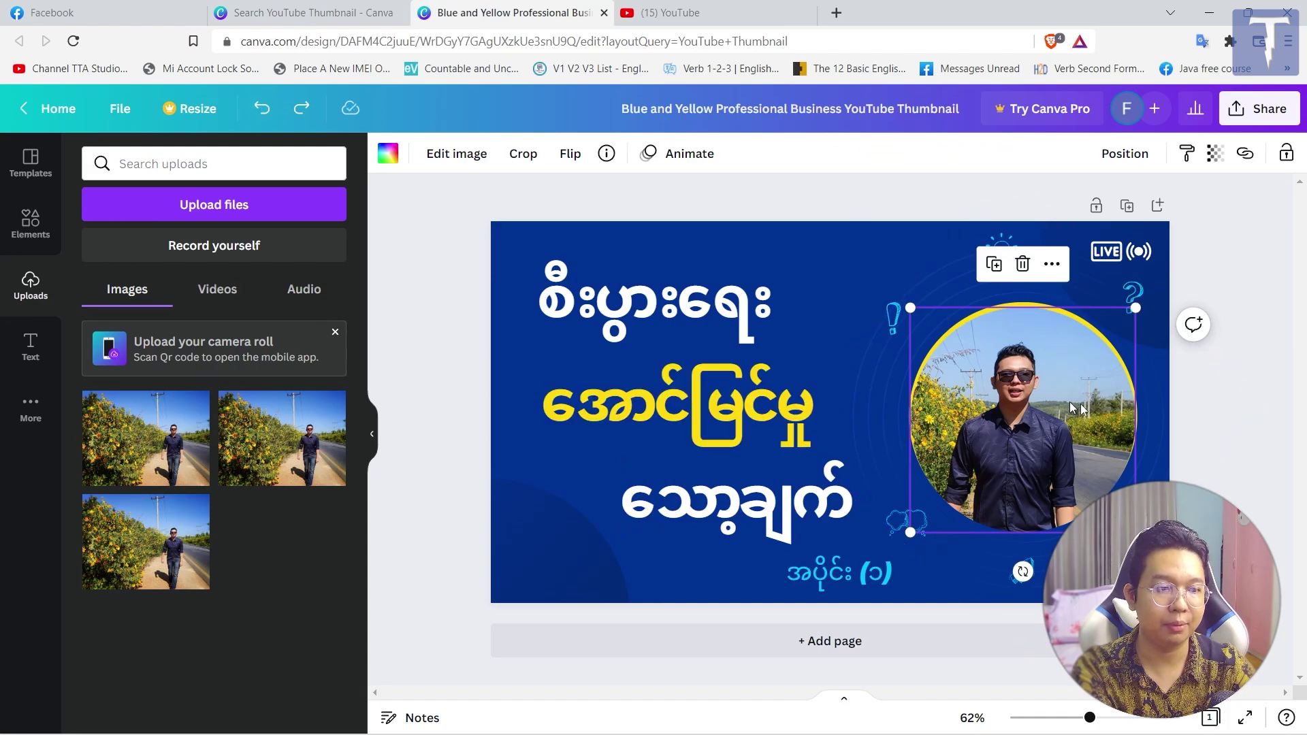
Step: Shift the photo inside the circular frame so the man sits slightly lower and further right in the circle
double_click(1008, 419)
mouse_move(1007, 422)
left_mouse_down()
mouse_move(1044, 413)
mouse_move(1030, 412)
left_mouse_up()
left_click(1268, 383)
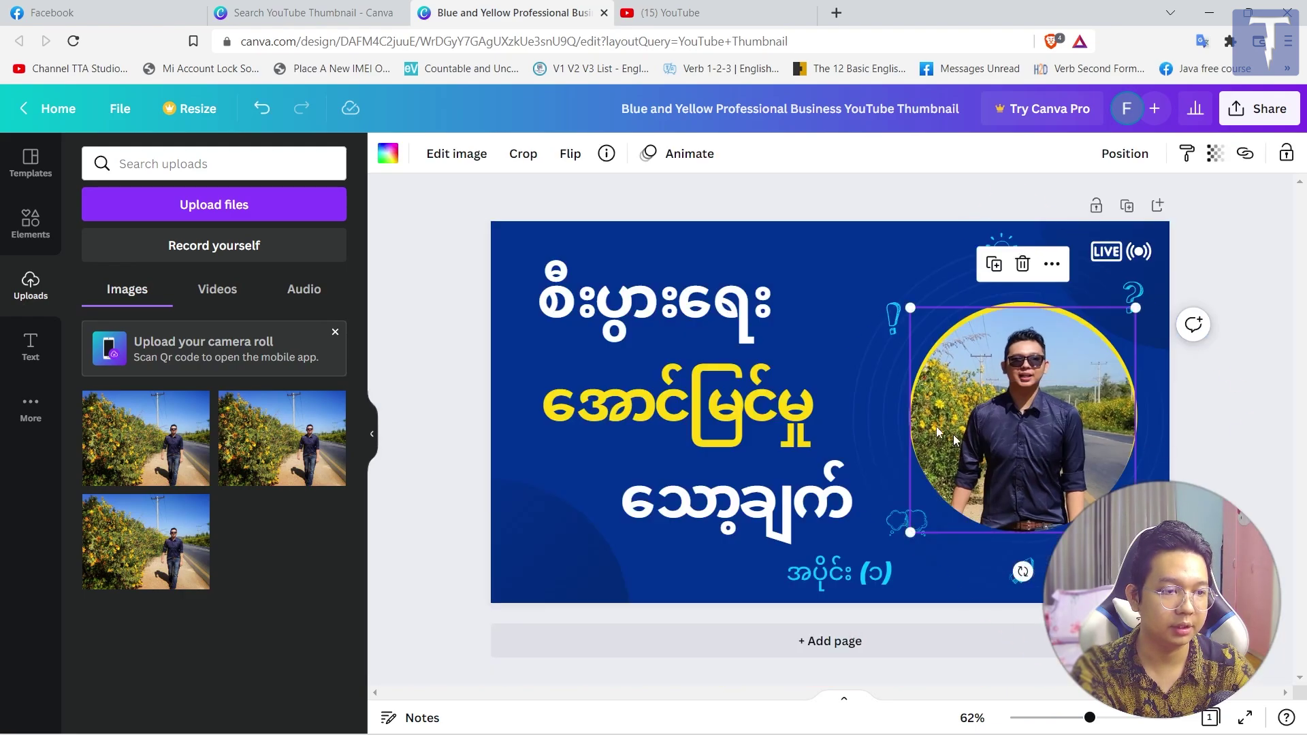
double_click(1043, 420)
left_click_drag(1043, 420, 1043, 461)
left_click(1272, 427)
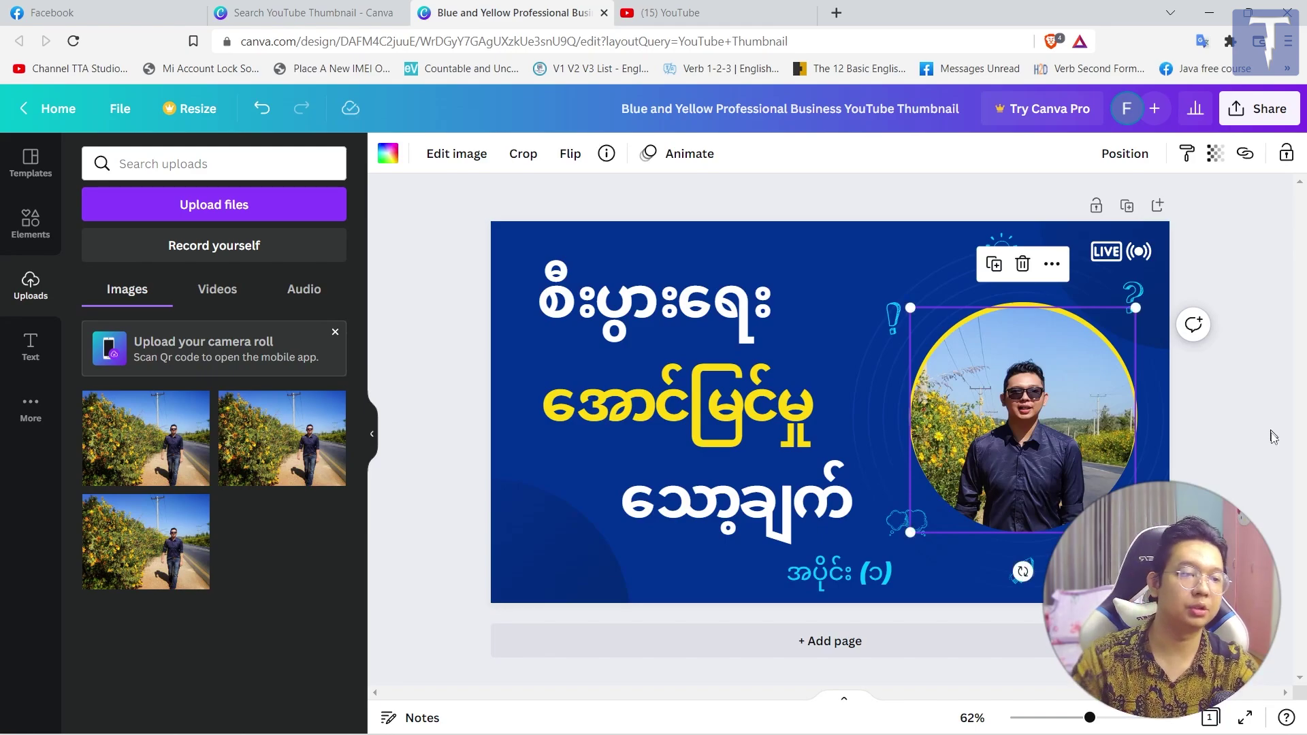
left_click(1272, 432)
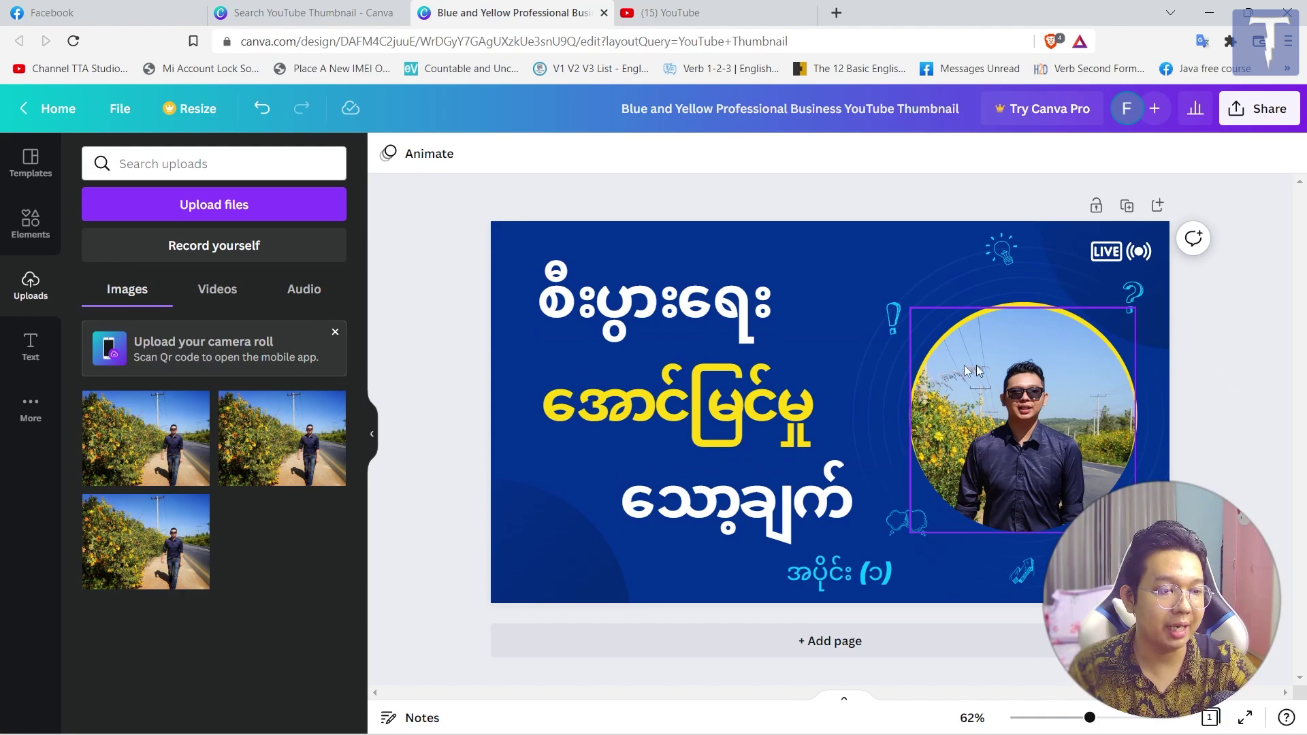
Step: Download the thumbnail as a PNG and save it to the Desktop as "Blue and Yellow Professional Business YouTube Thumbnail.png"
left_click(1261, 115)
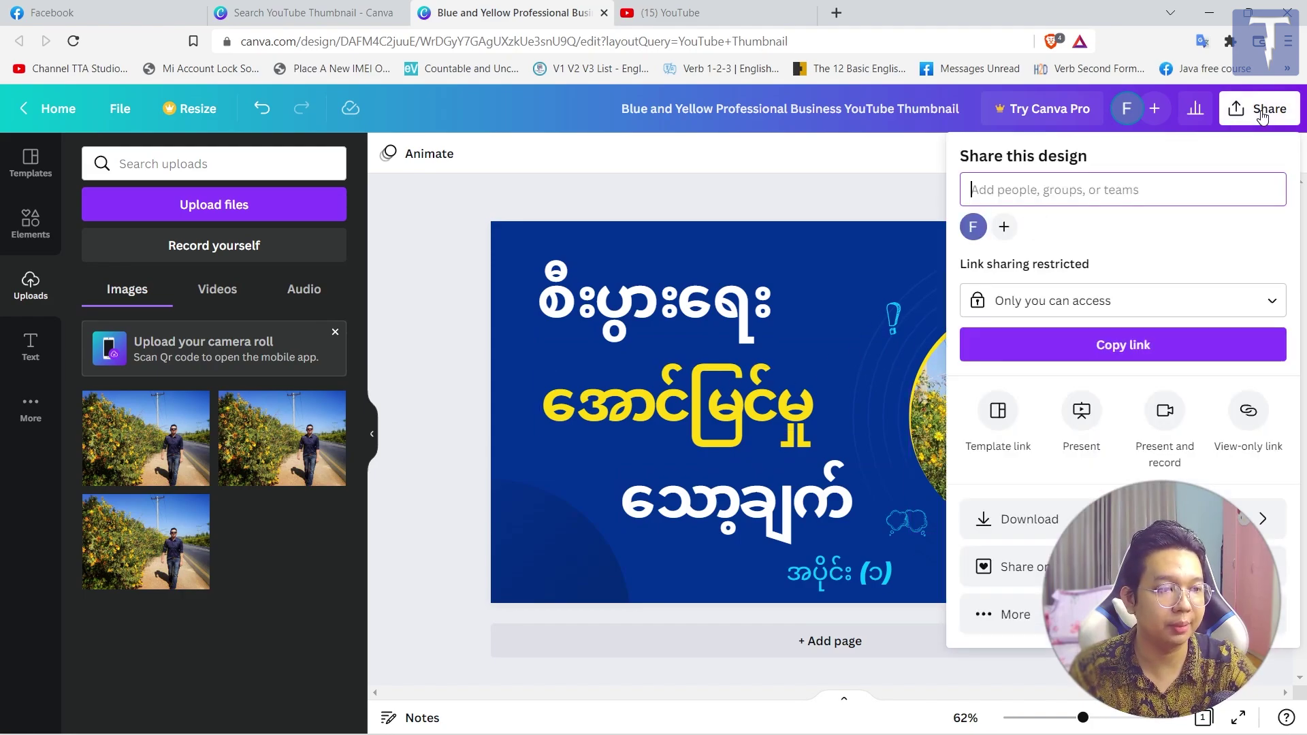
left_click(1056, 518)
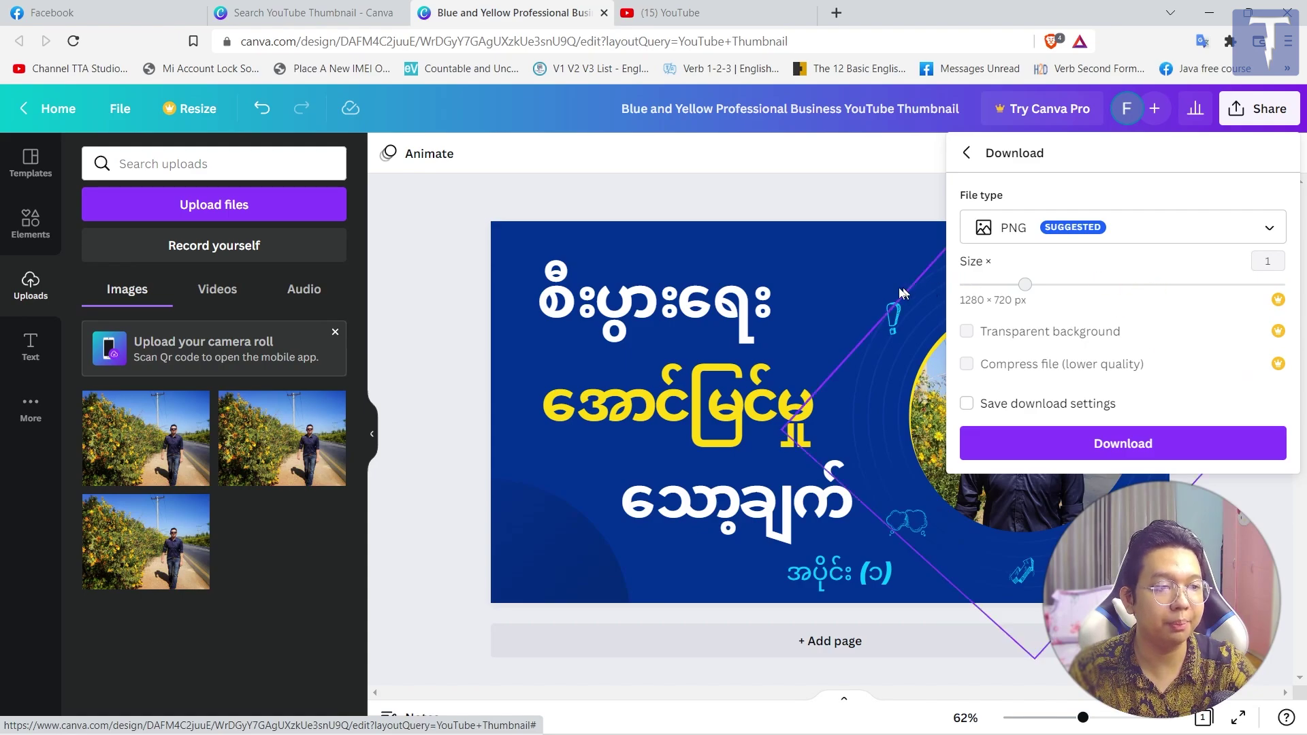
left_click(1100, 444)
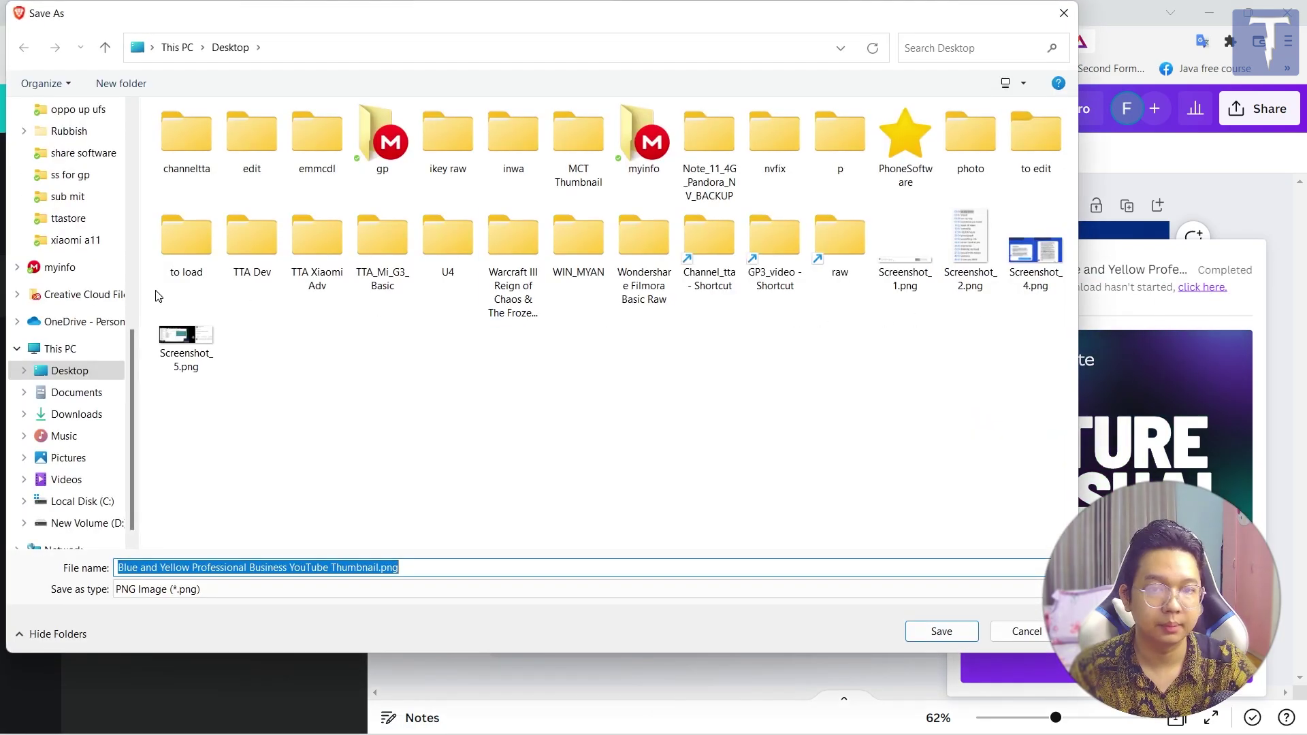
left_click(67, 375)
left_click(935, 635)
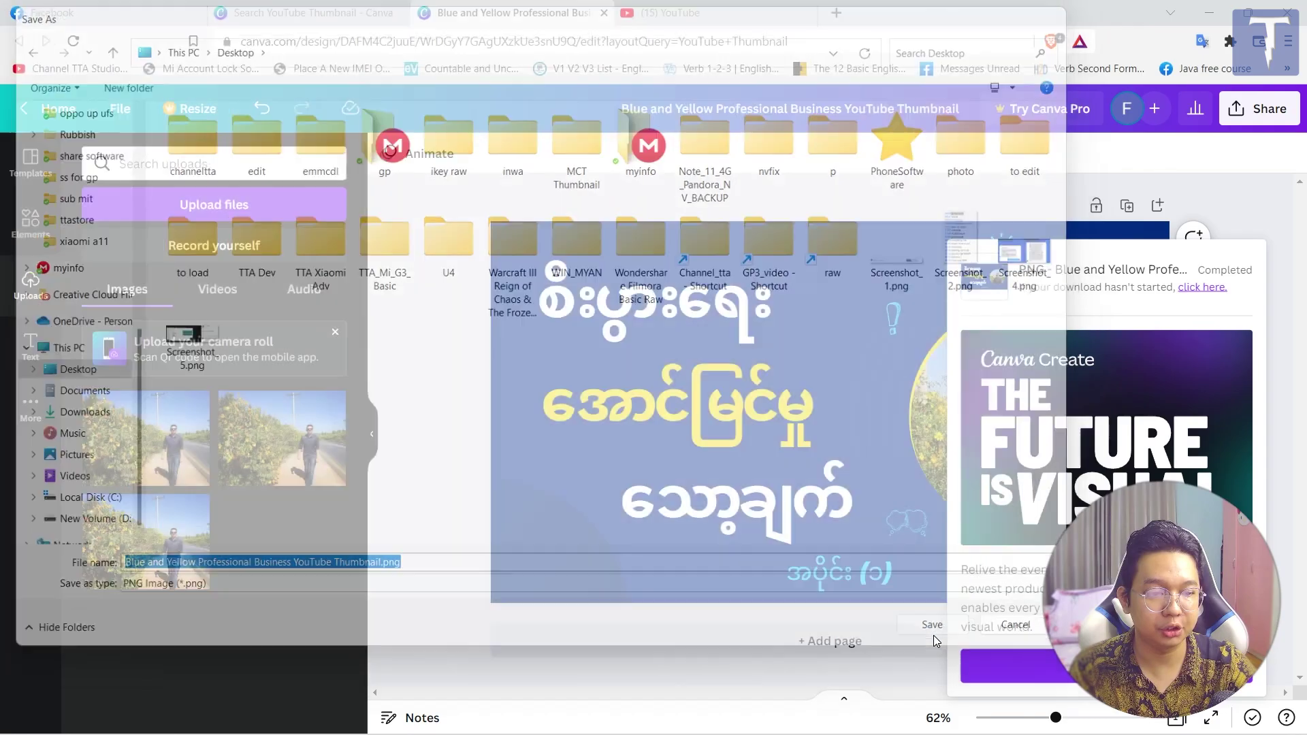
Step: Switch to the desktop, view the downloaded thumbnail PNG in the photo viewer and close it
left_click(1206, 21)
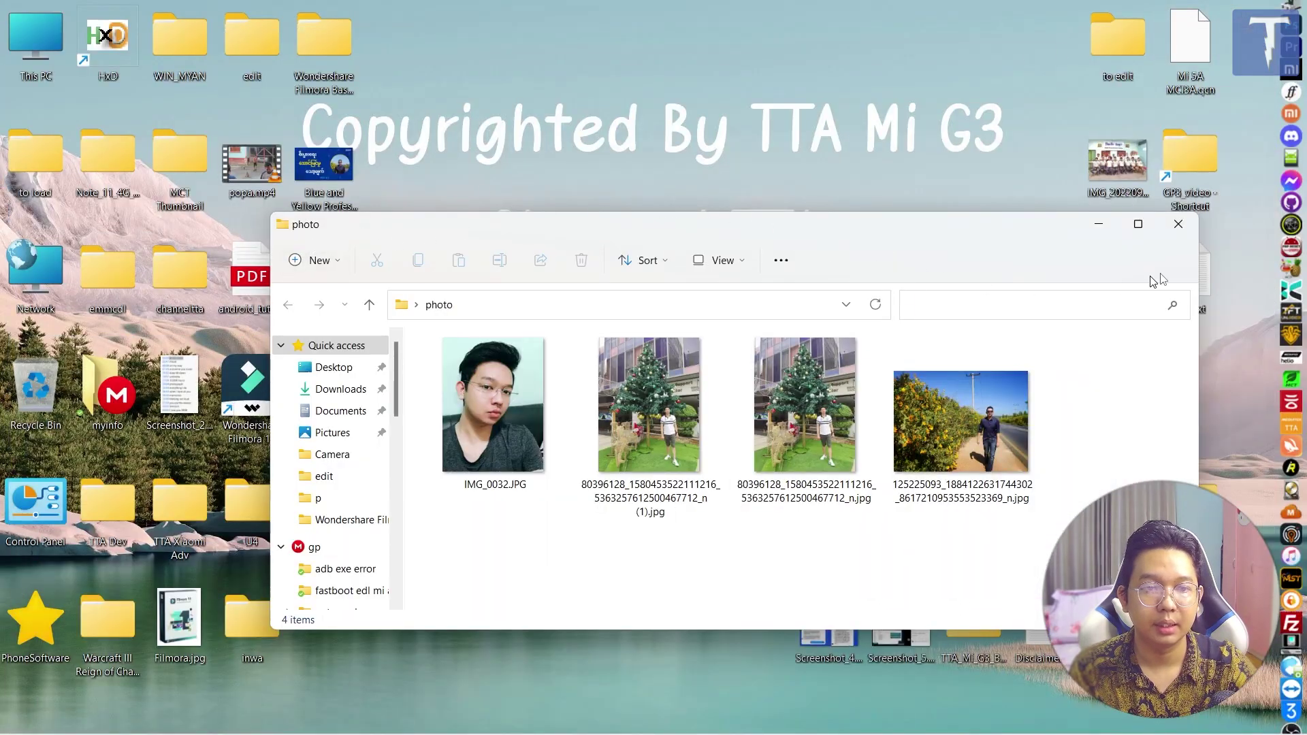
key("super+d")
double_click(325, 174)
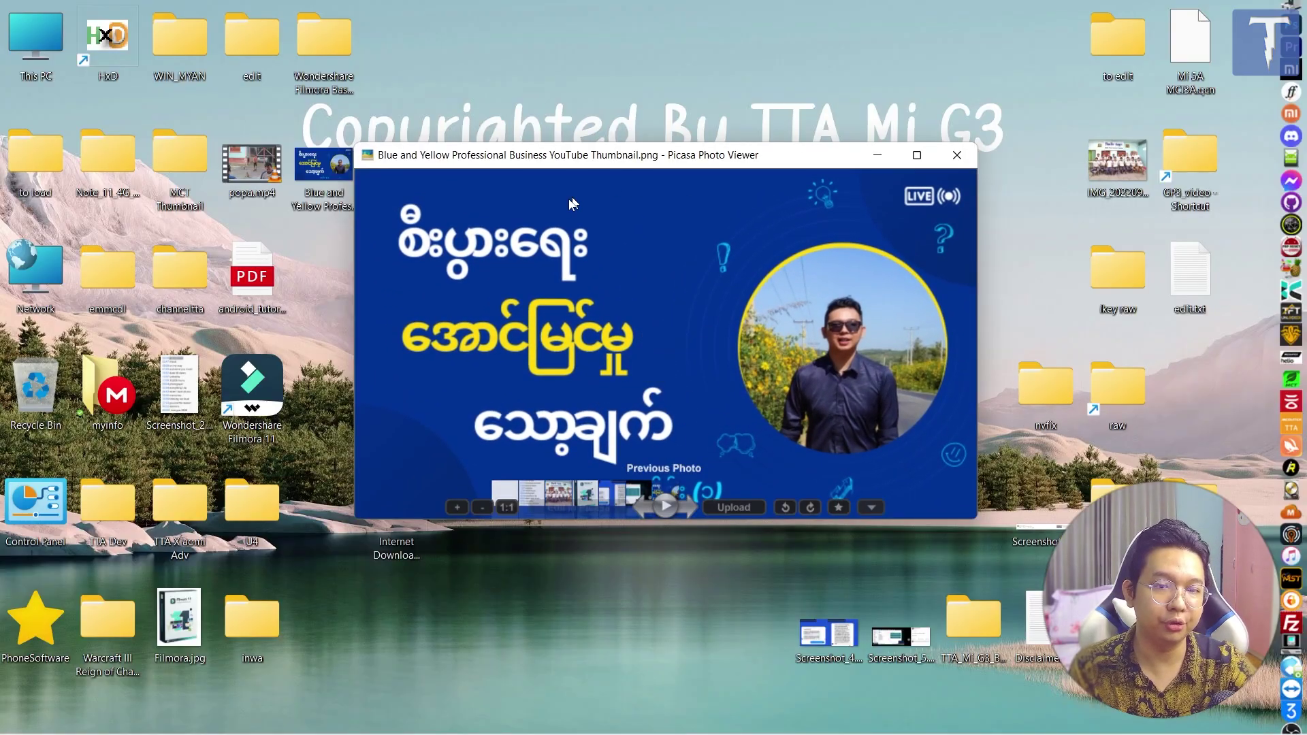
left_click(569, 578)
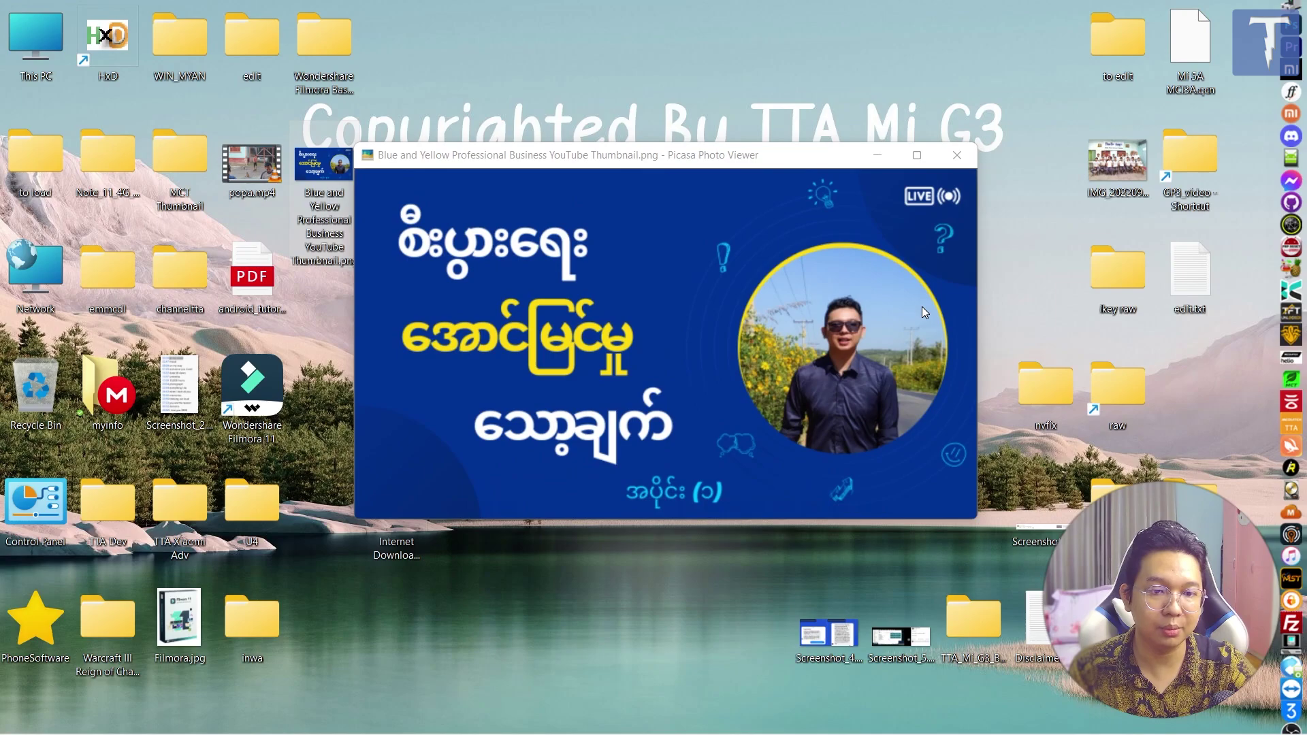
left_click(958, 158)
left_click(958, 158)
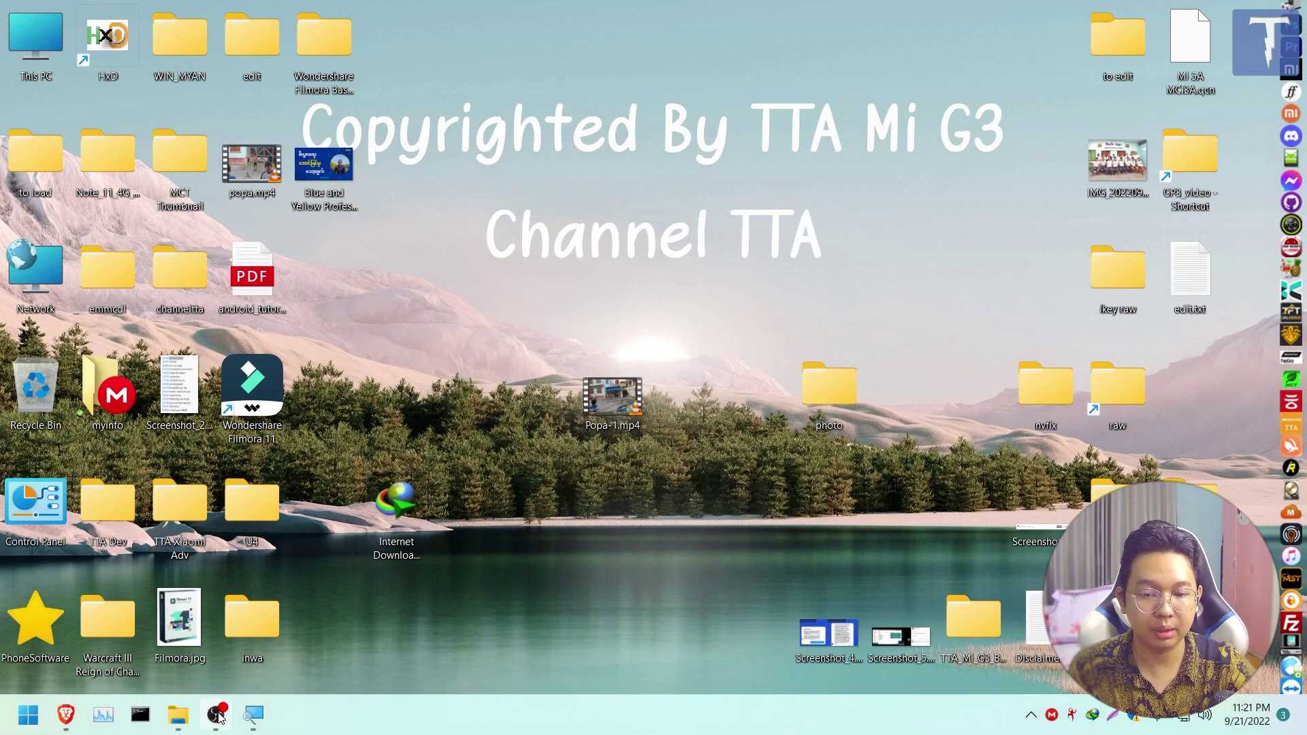
Step: Return to Canva in the browser, go to the home page and search for "youtube thumbnail" templates
mouse_move(238, 716)
left_click(66, 716)
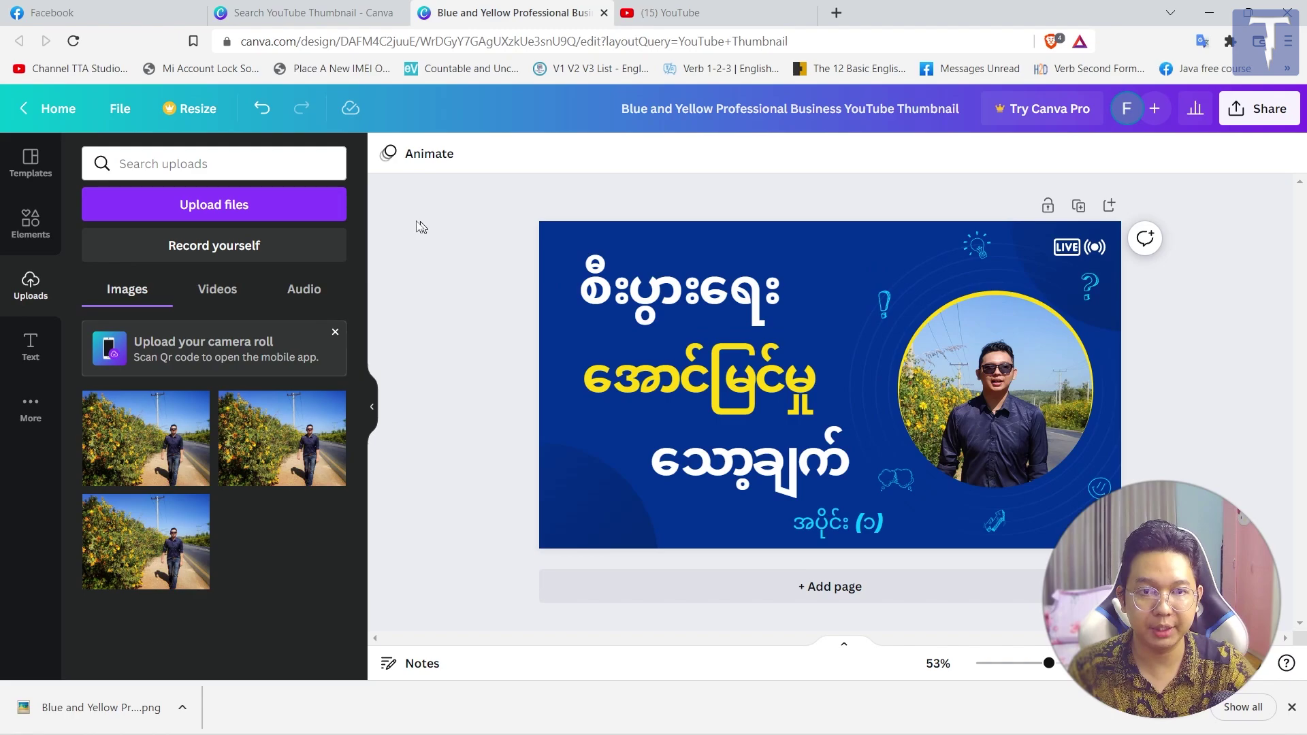
left_click(49, 109)
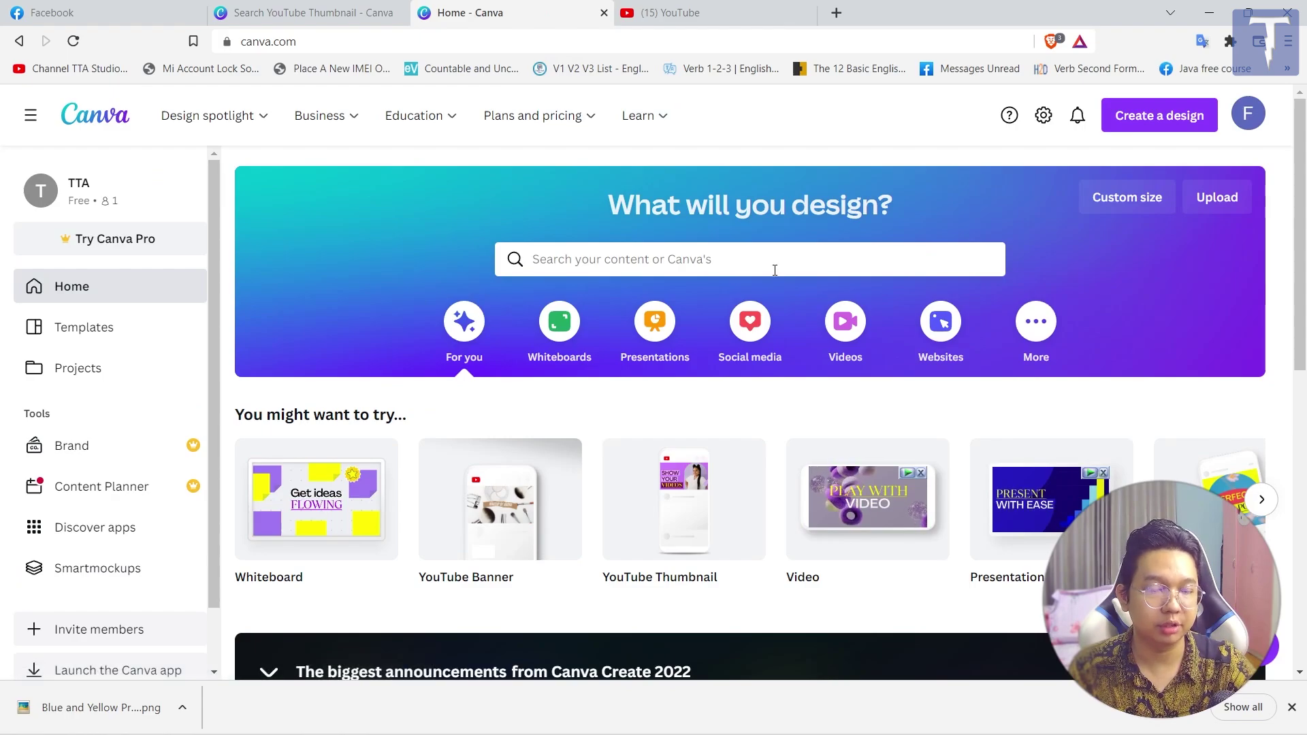
left_click(775, 270)
left_click(605, 350)
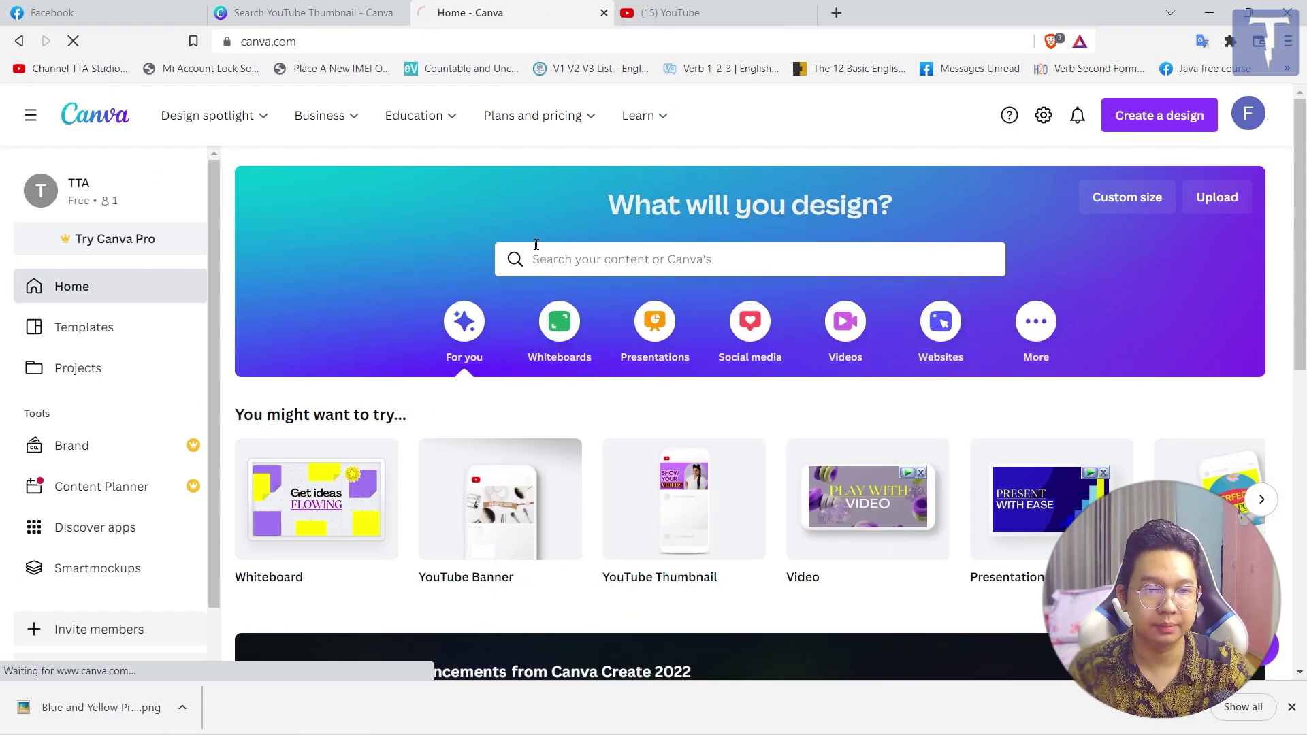
Step: Browse the template results and open the green "MOBILE UNBOX & REVIEW" thumbnail template as a new design
scroll(1016, 400, "down", 5)
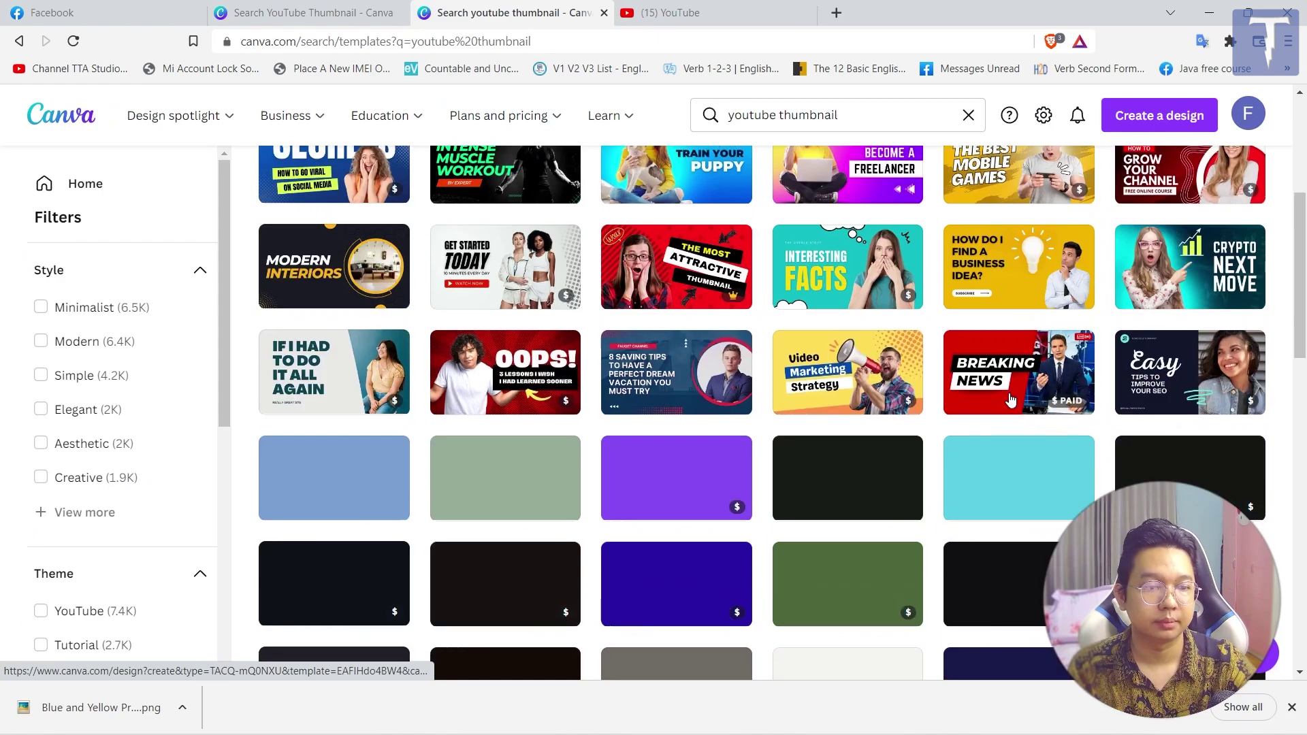
scroll(1019, 403, "down", 1)
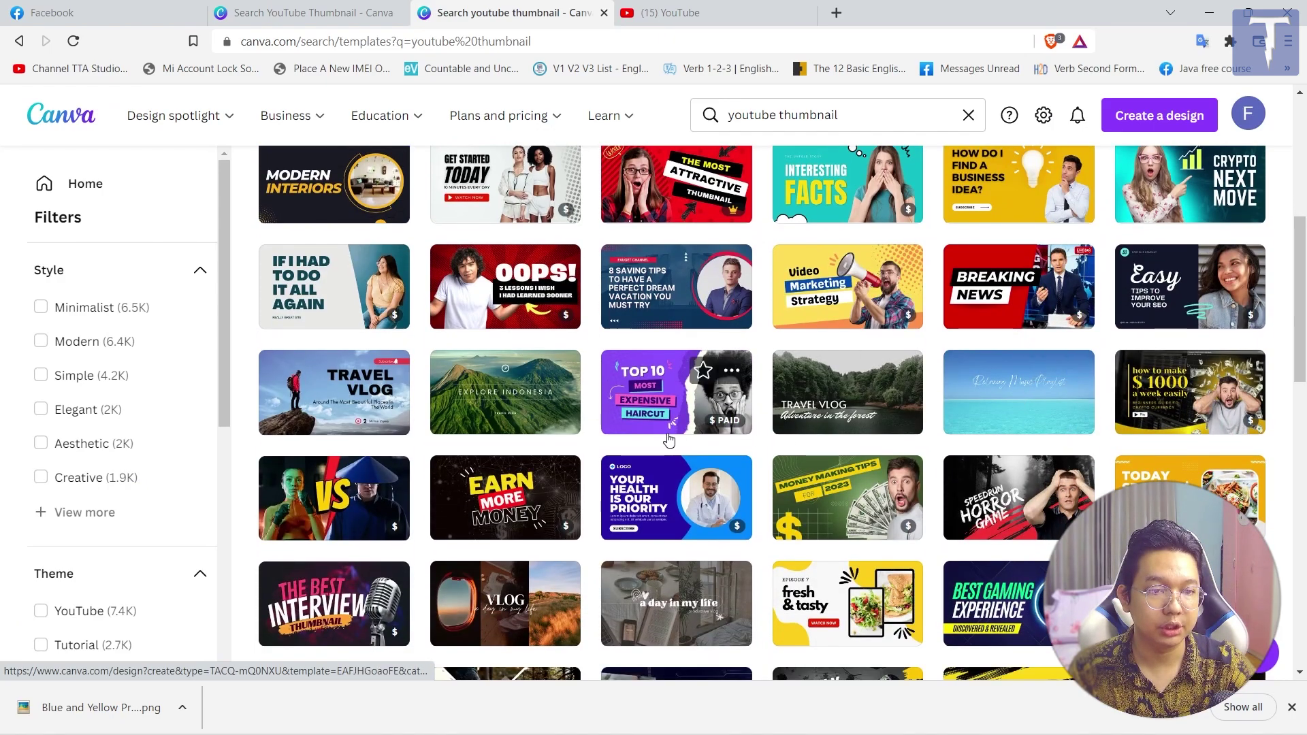
scroll(678, 441, "down", 1)
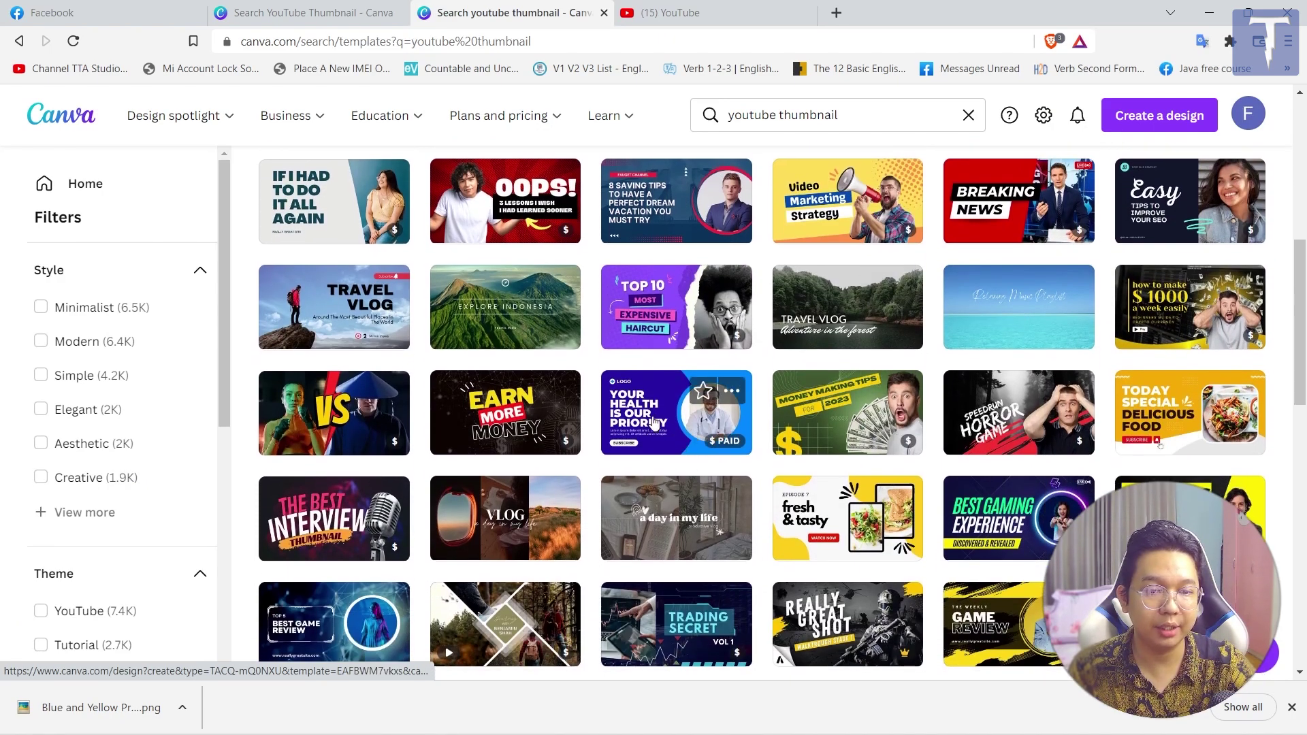
scroll(653, 422, "down", 3)
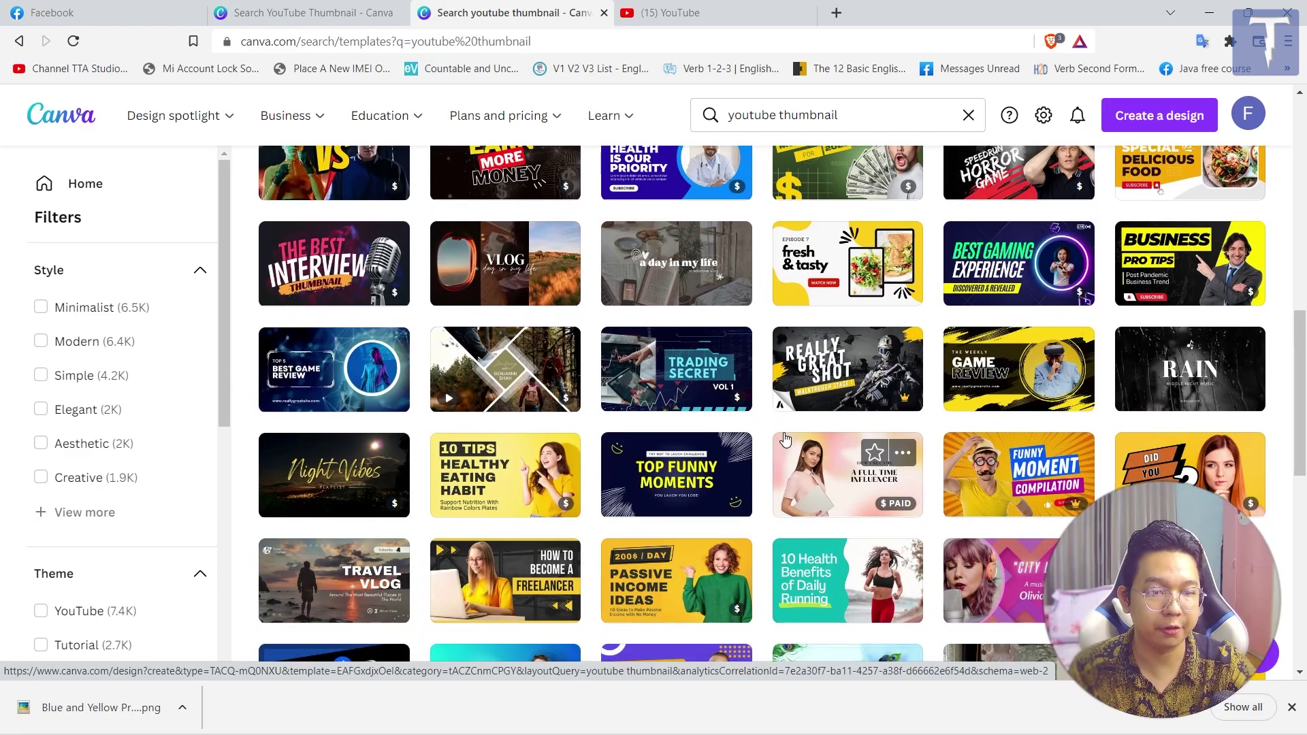
key("ctrl+plus")
key("ctrl+plus")
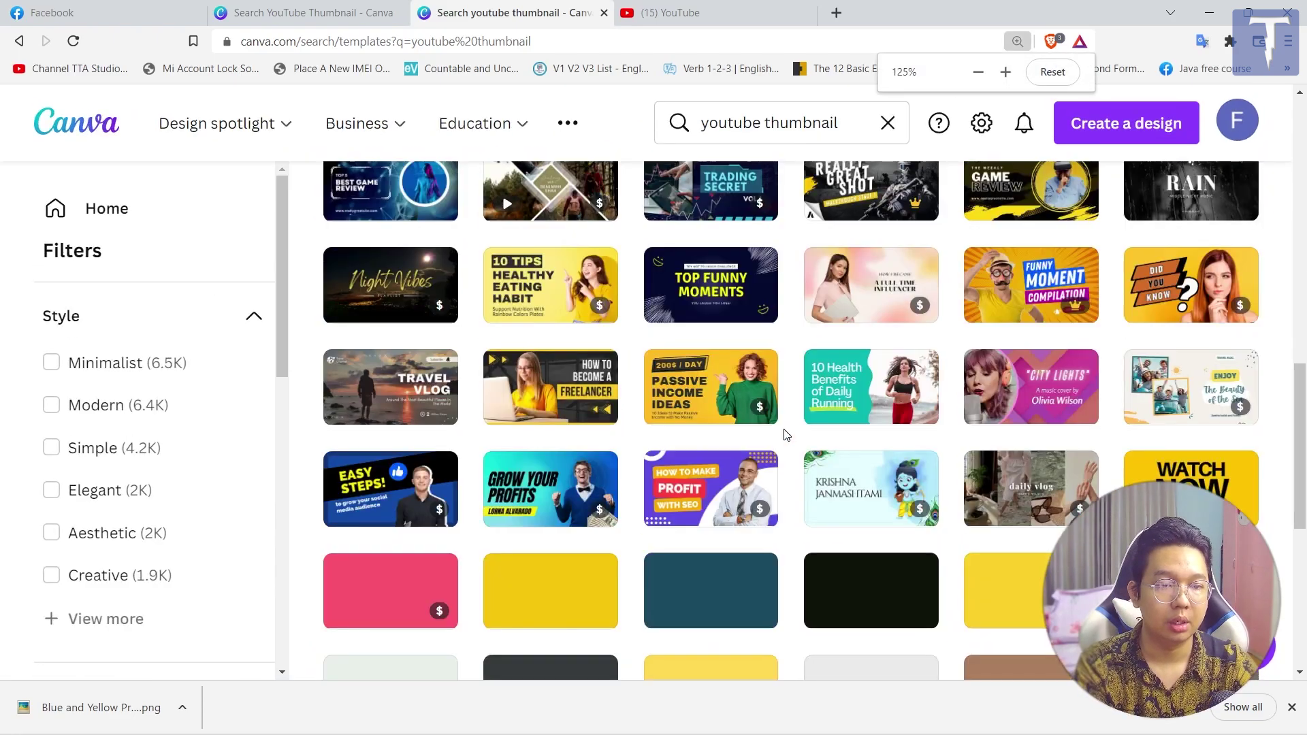
scroll(787, 434, "down", 3)
scroll(571, 473, "down", 3)
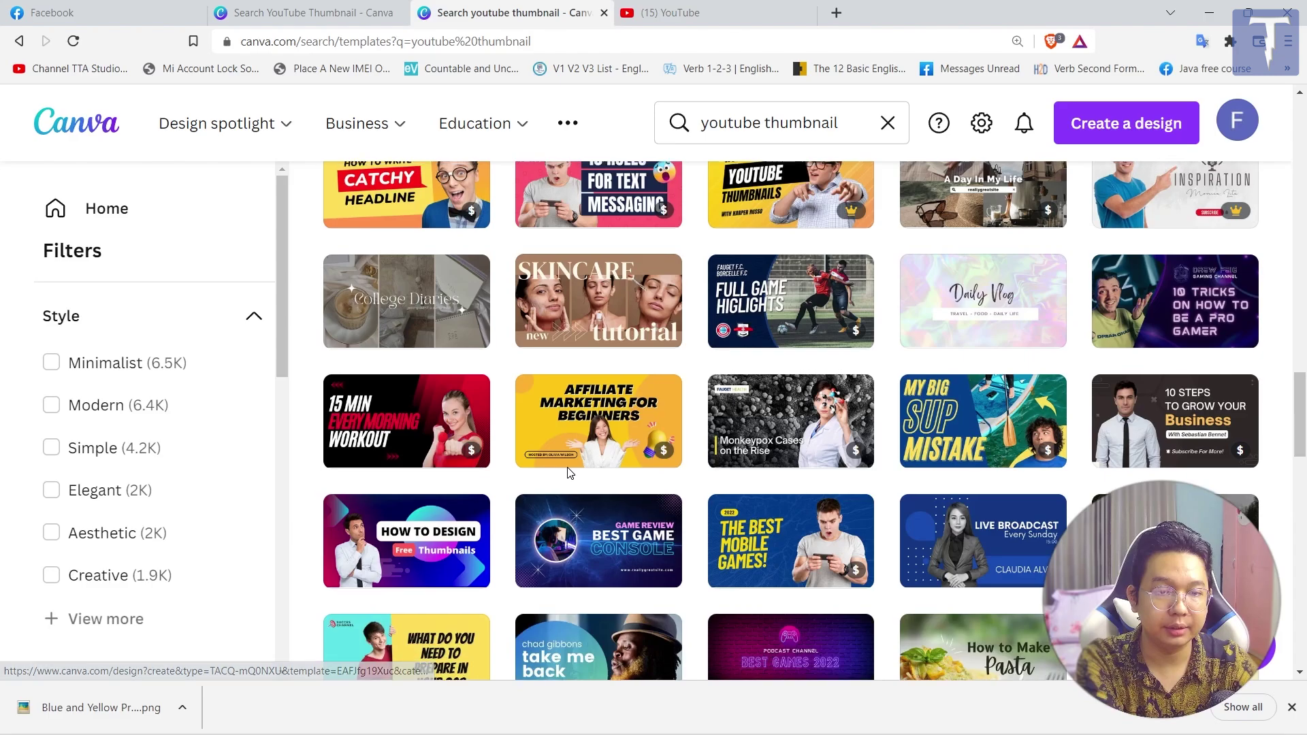
scroll(570, 472, "up", 1)
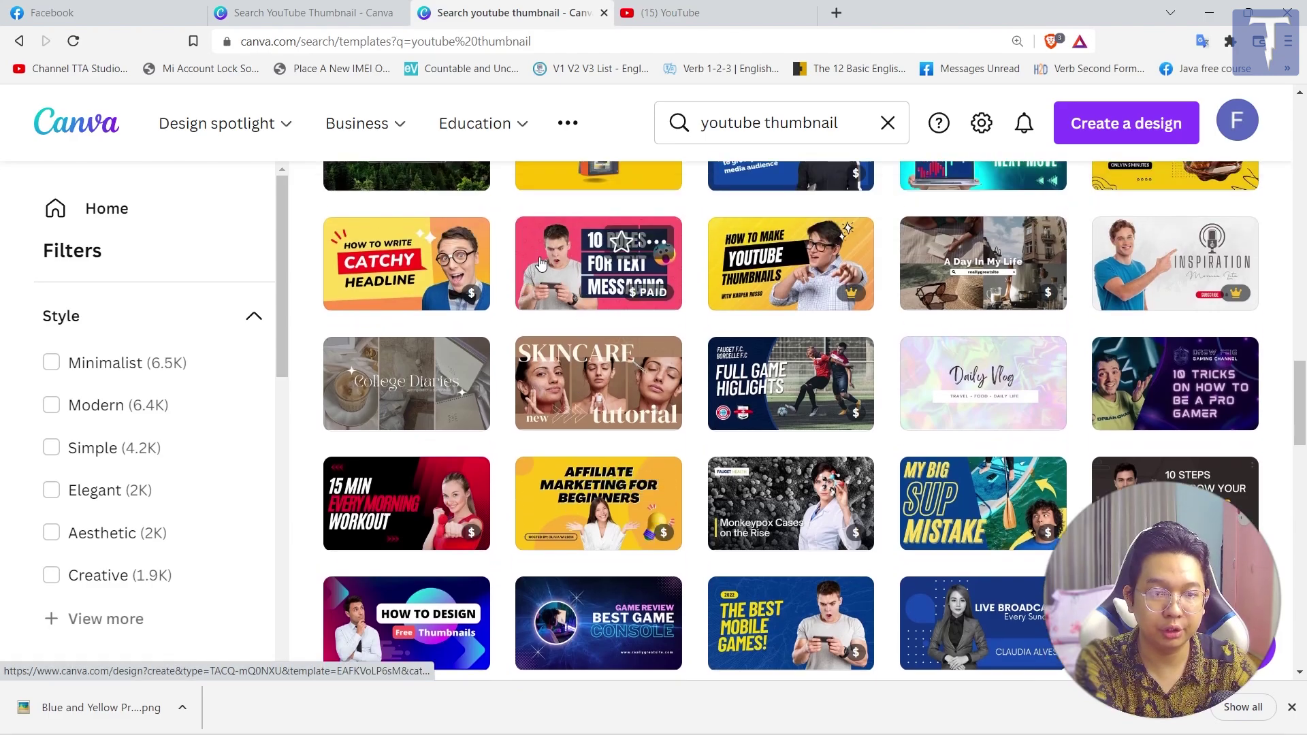
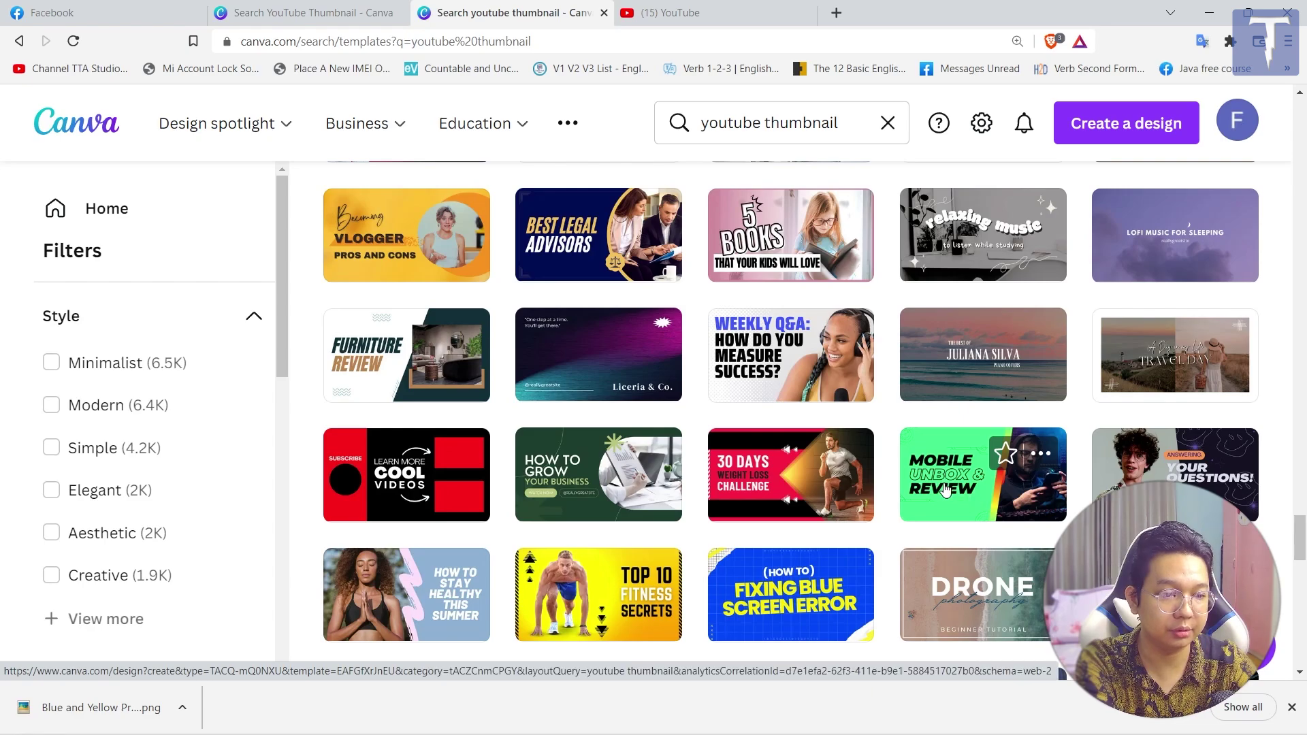
left_click(1005, 493)
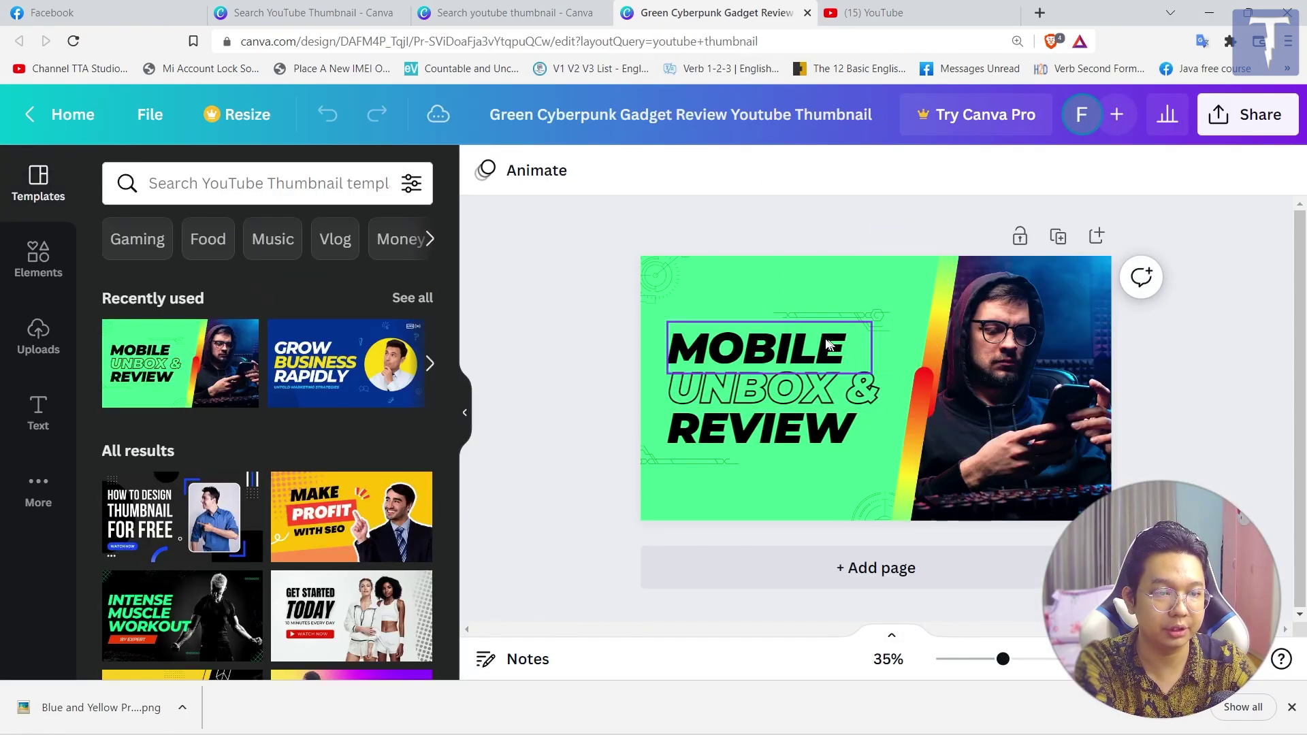
Step: Upload the Christmas tree photo from the Desktop's photo folder and place it in the frame holding the hooded man's picture
left_click(1029, 374)
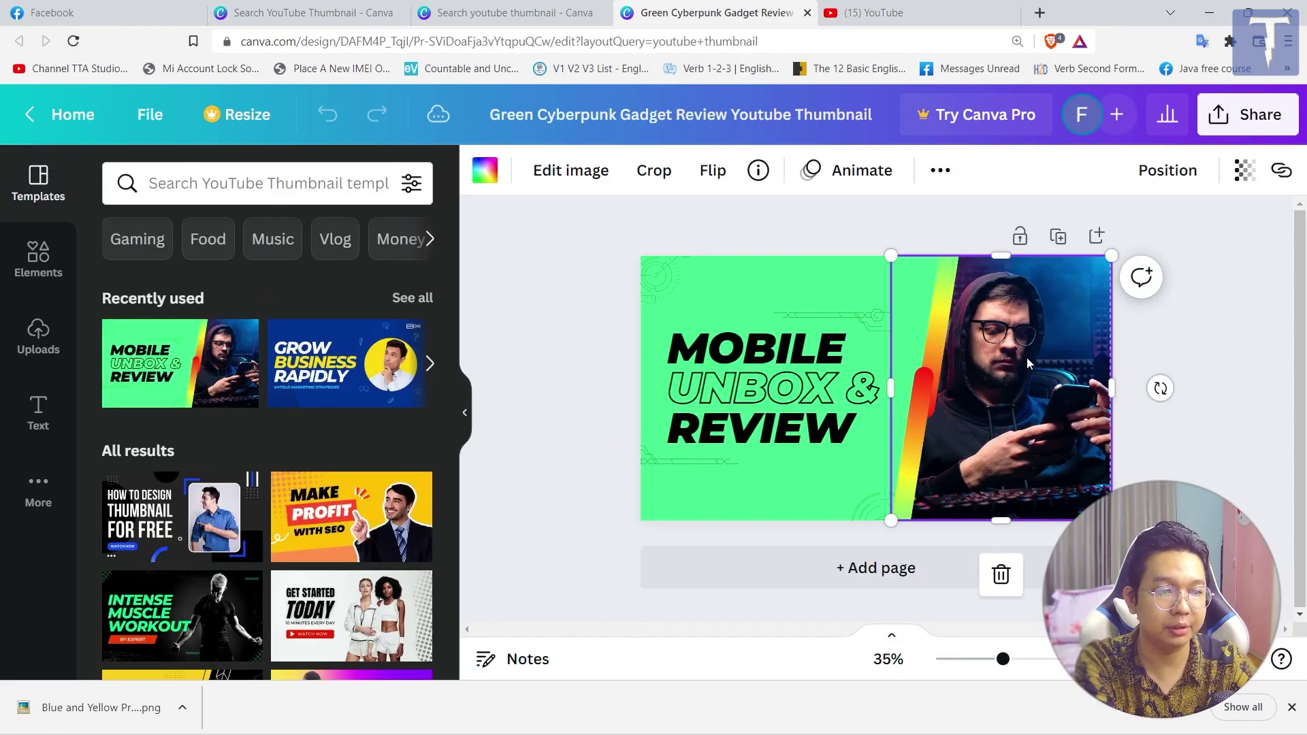
left_click(39, 339)
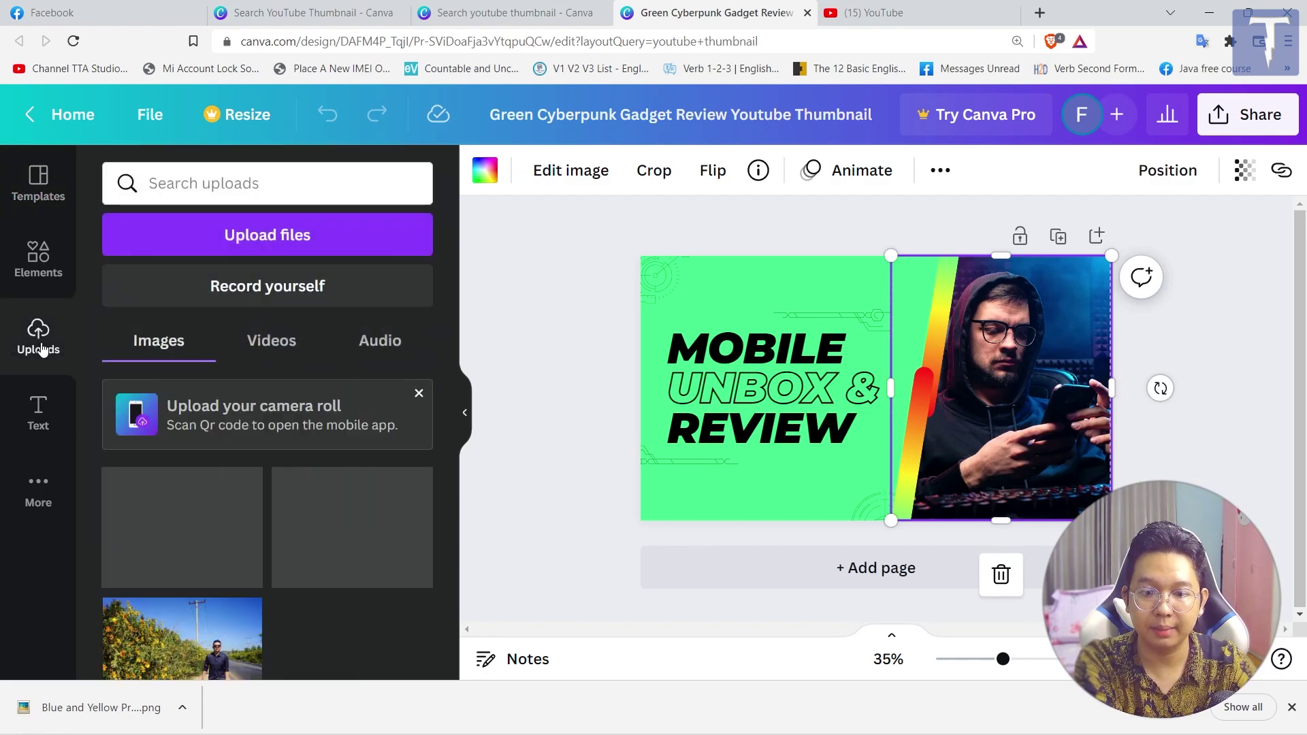
left_click(261, 240)
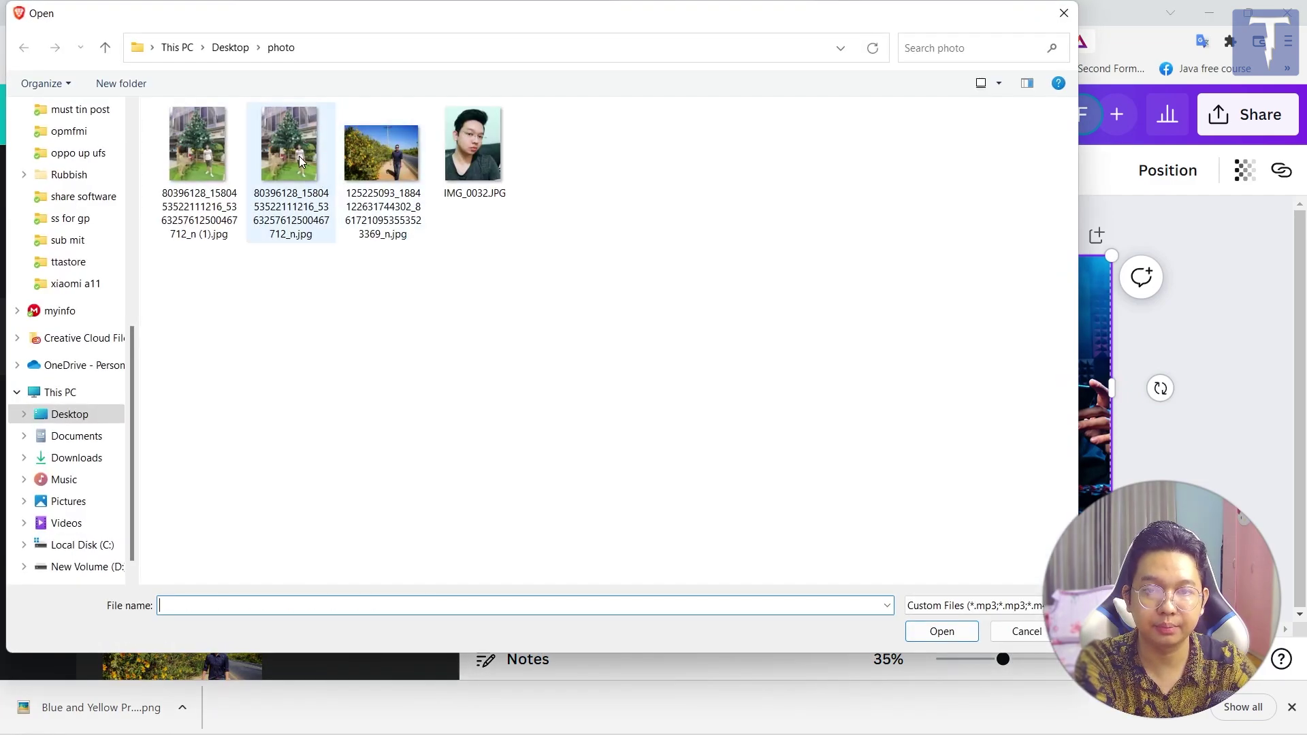
double_click(299, 162)
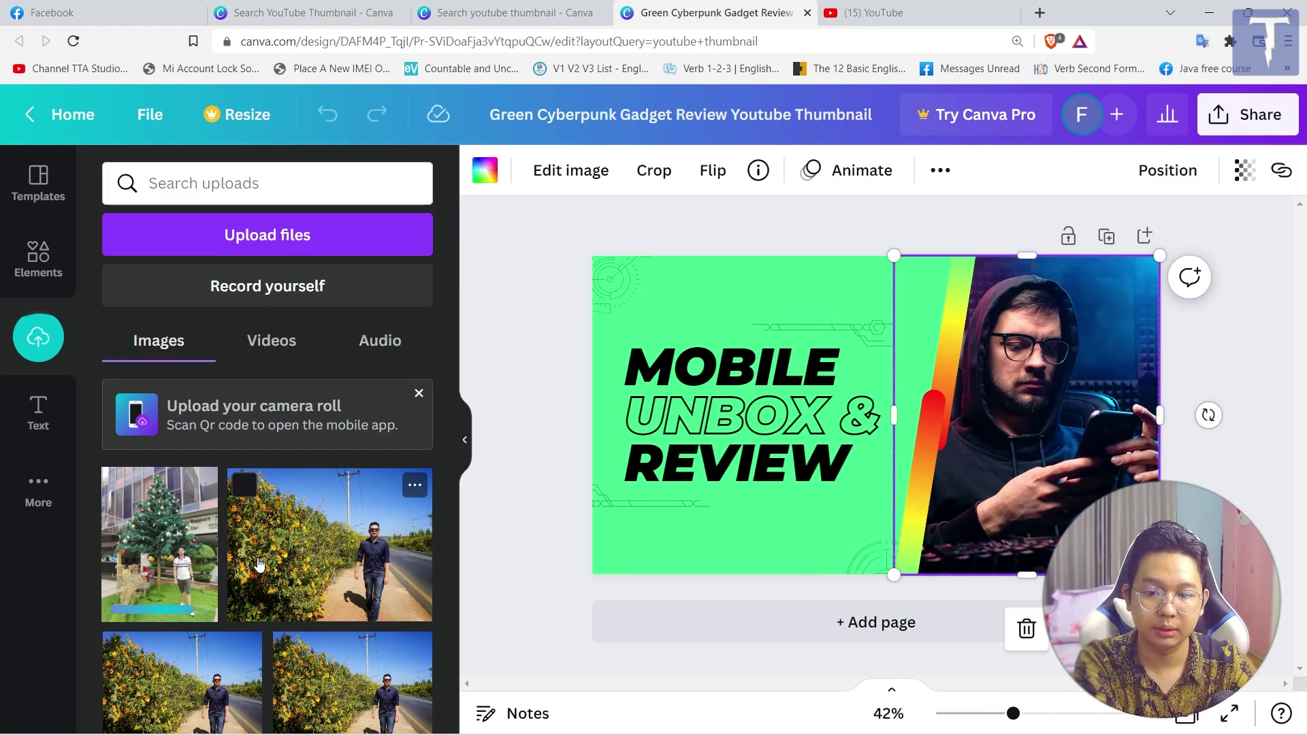
left_click(200, 524)
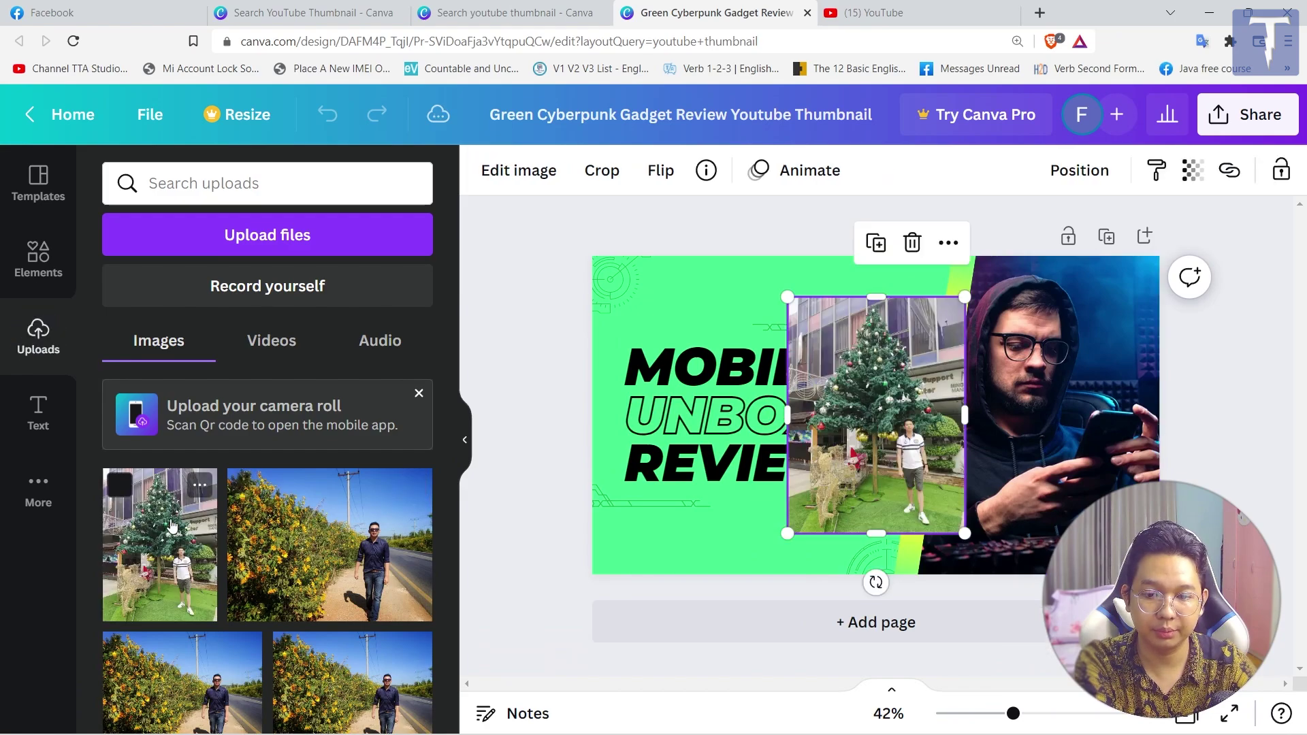
left_click_drag(878, 395, 1041, 382)
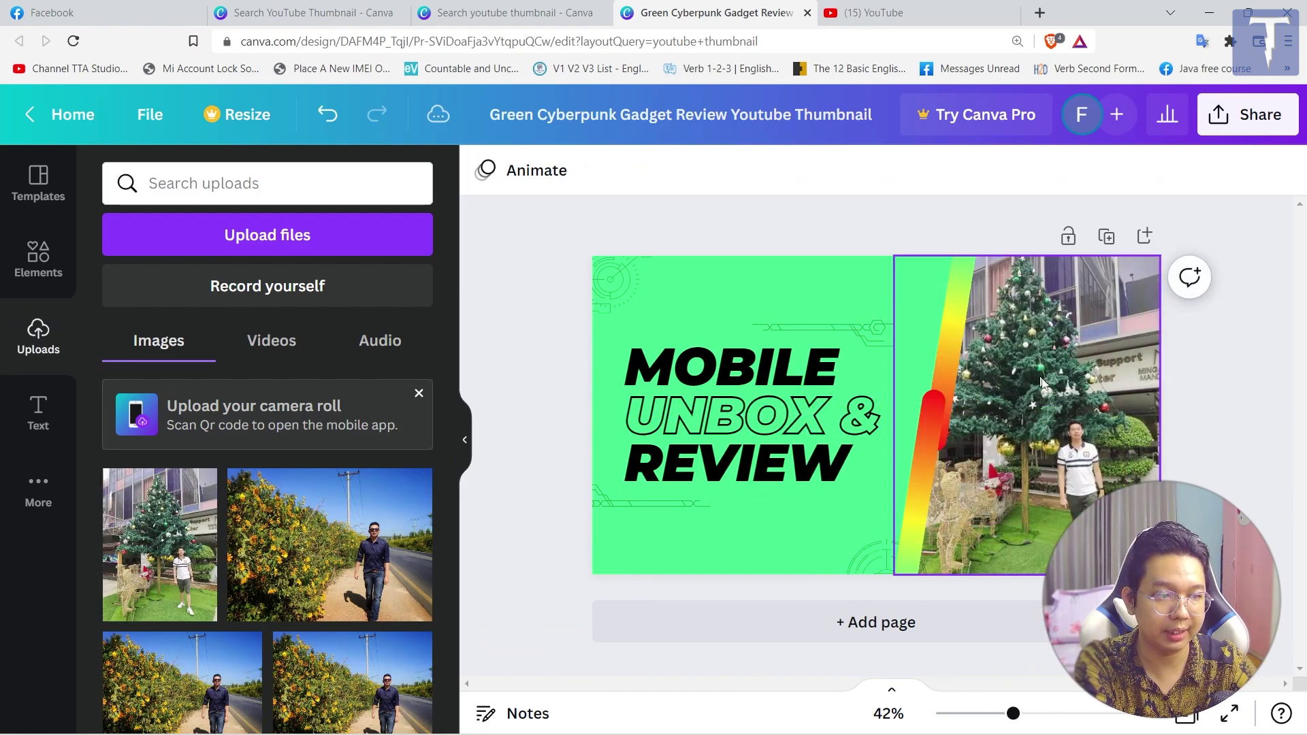
Step: Enlarge the Christmas tree photo inside its frame and reposition the crop so the standing man fills the visible area
double_click(1074, 435)
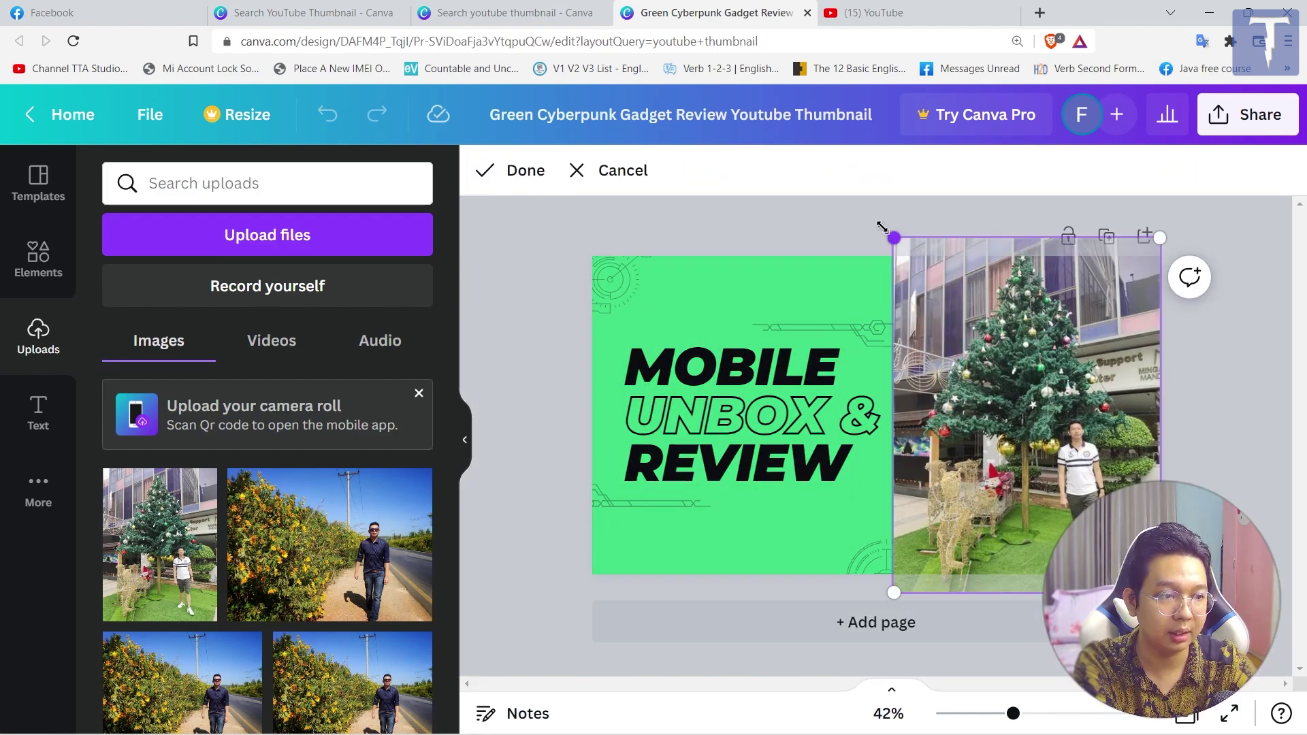
left_click_drag(882, 227, 684, 83)
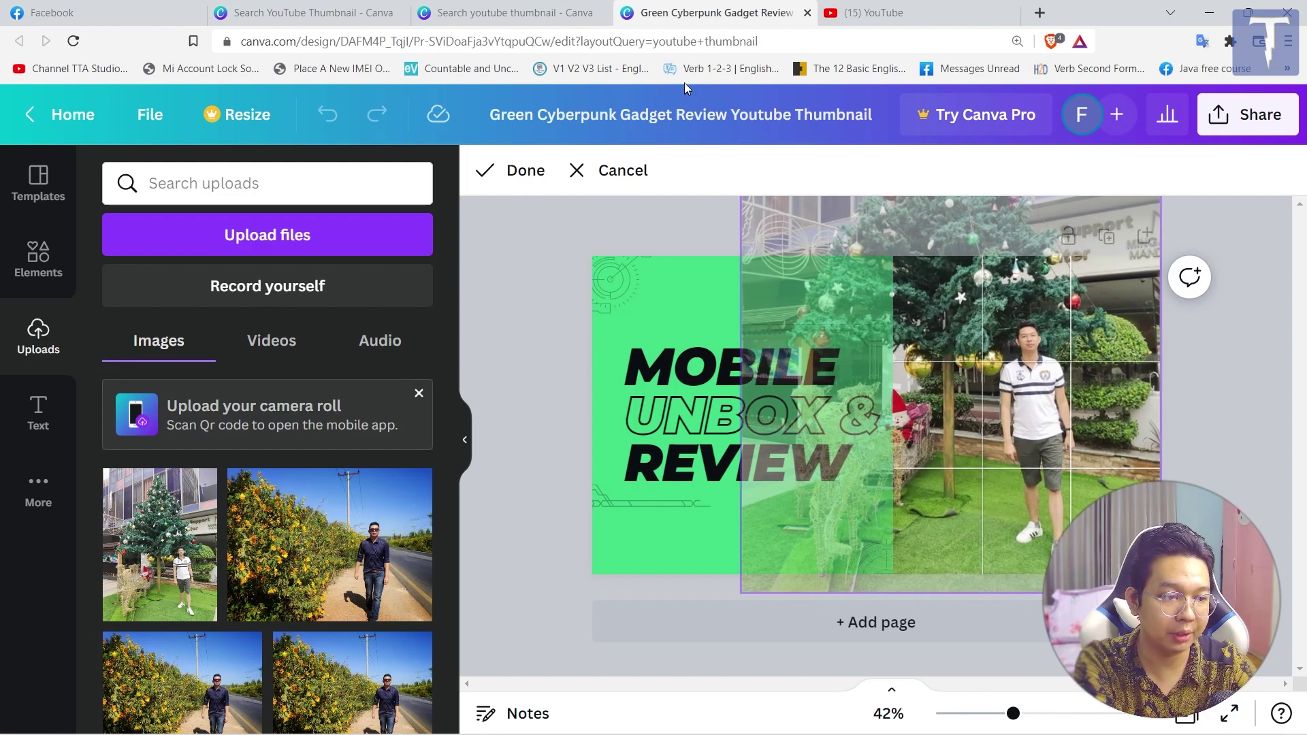
left_click_drag(1011, 377, 1003, 362)
left_click(1251, 389)
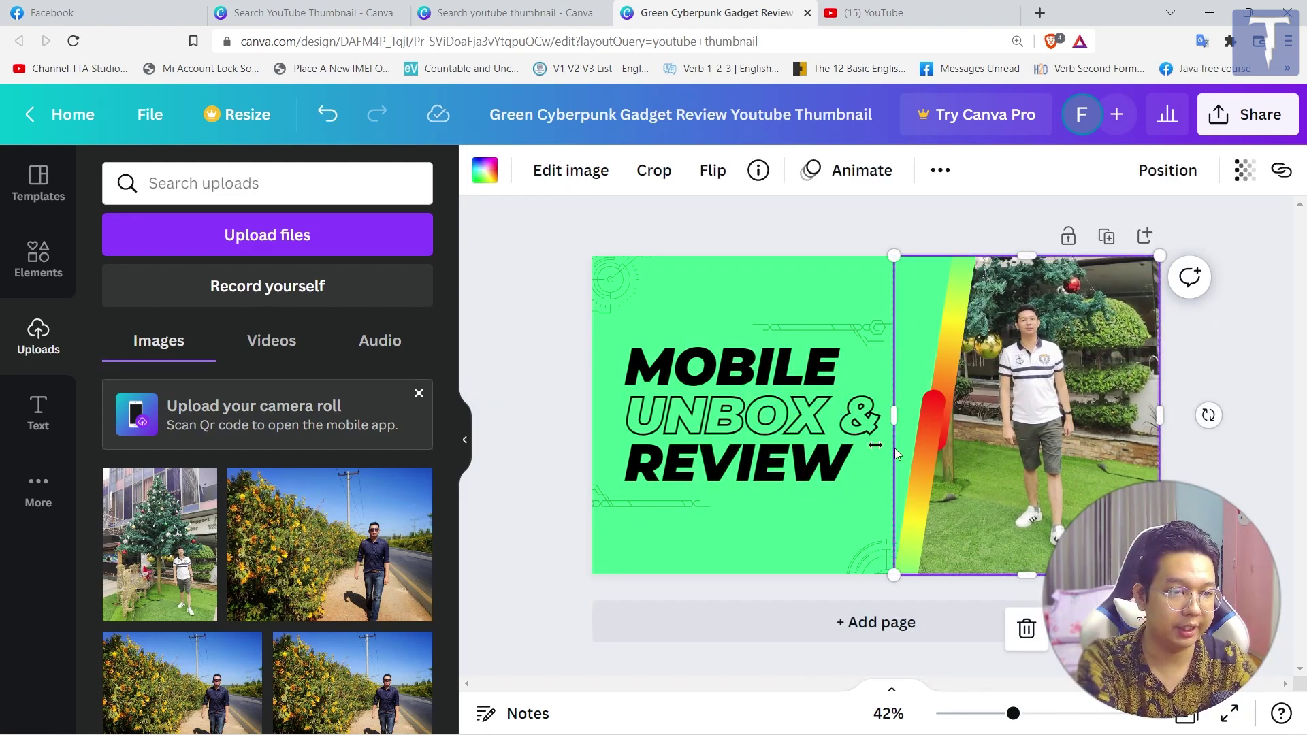
Step: Try Montserrat Classic, Antonio Bold and ABeeZee on the "MOBILE" text, set its font to Abril Fatface and browse further English fonts
left_click(687, 362)
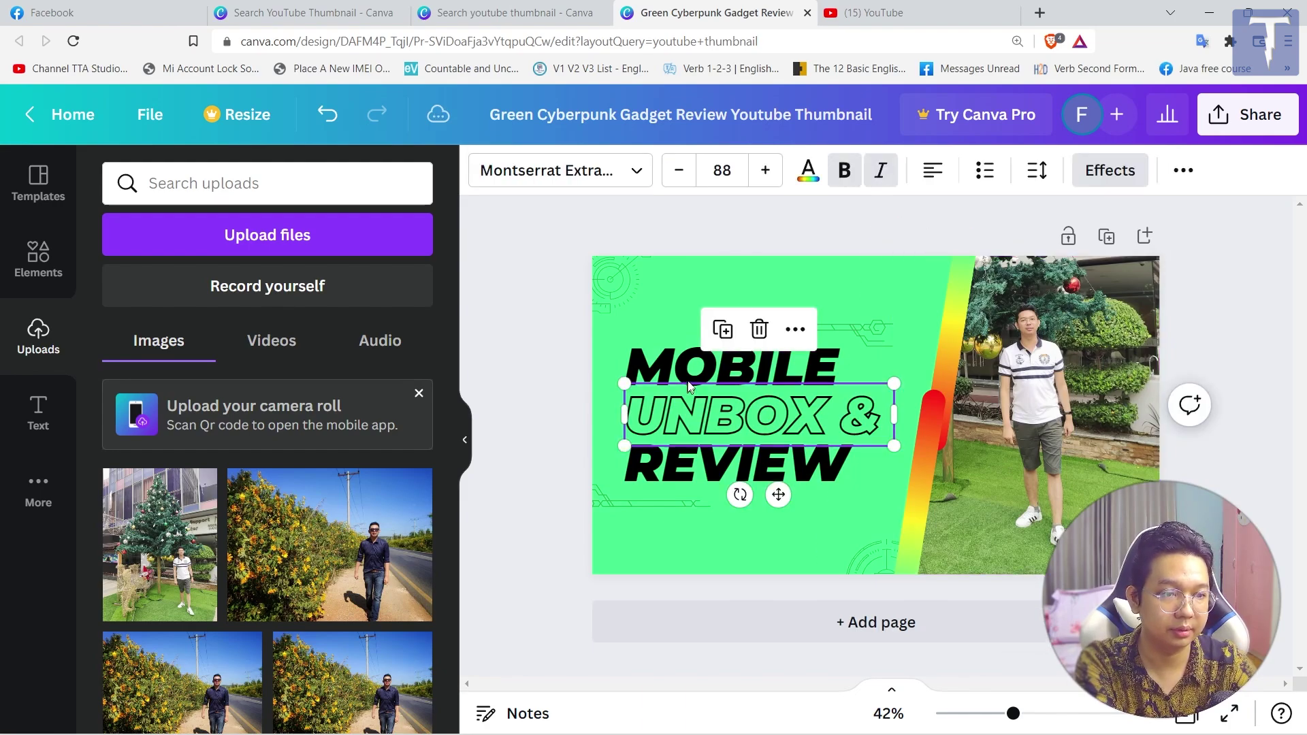
left_click(688, 363)
double_click(687, 362)
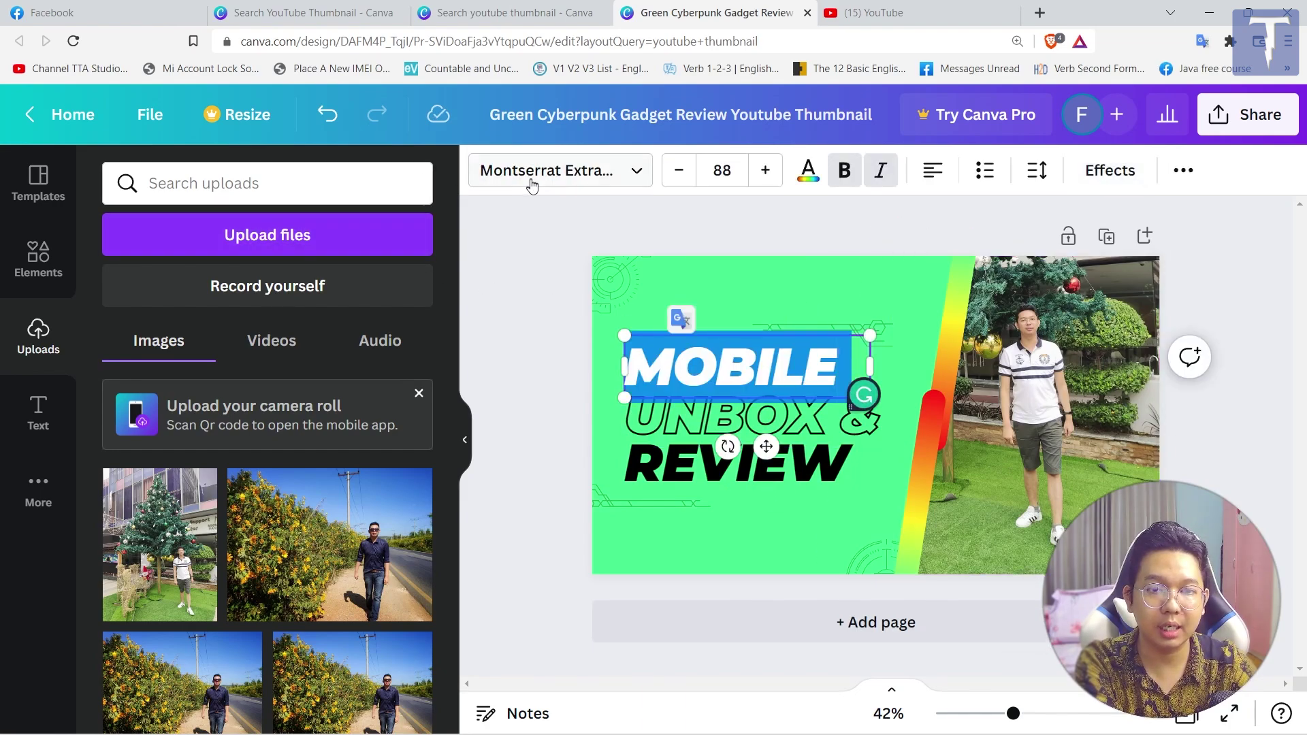
left_click(636, 174)
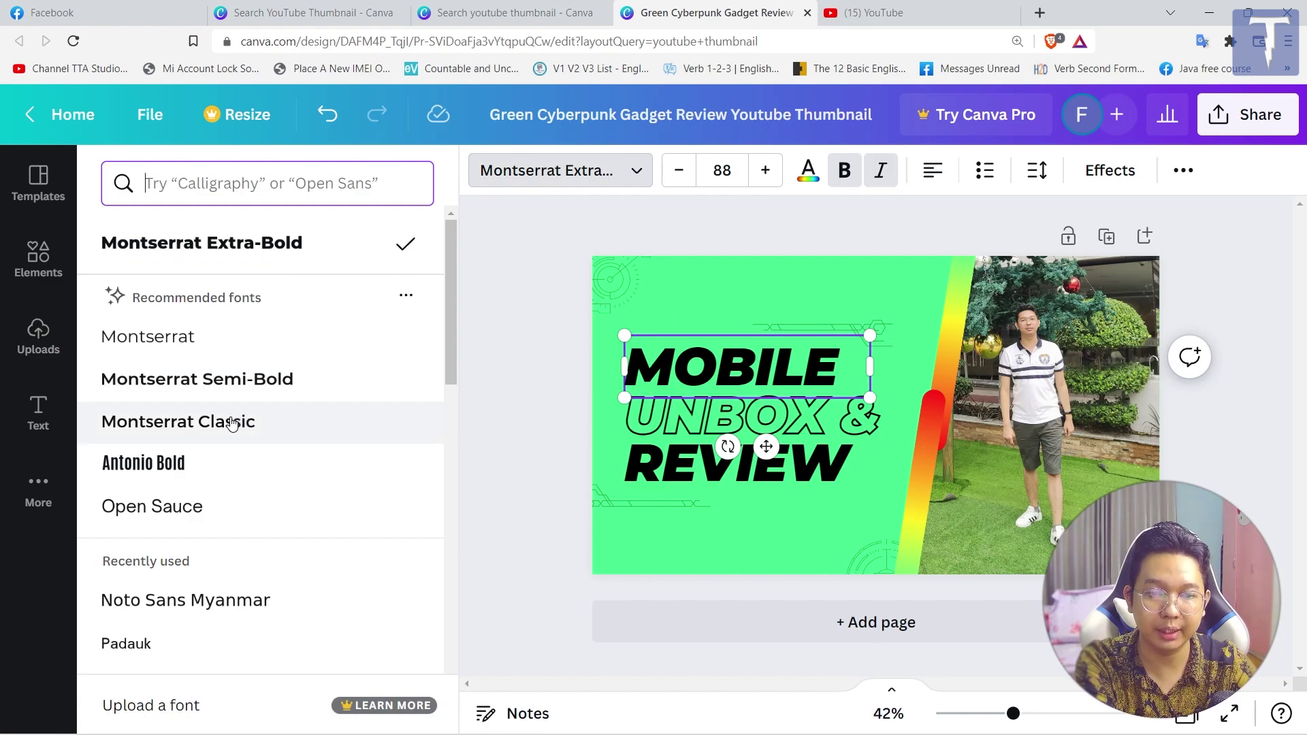
left_click(231, 422)
left_click(210, 475)
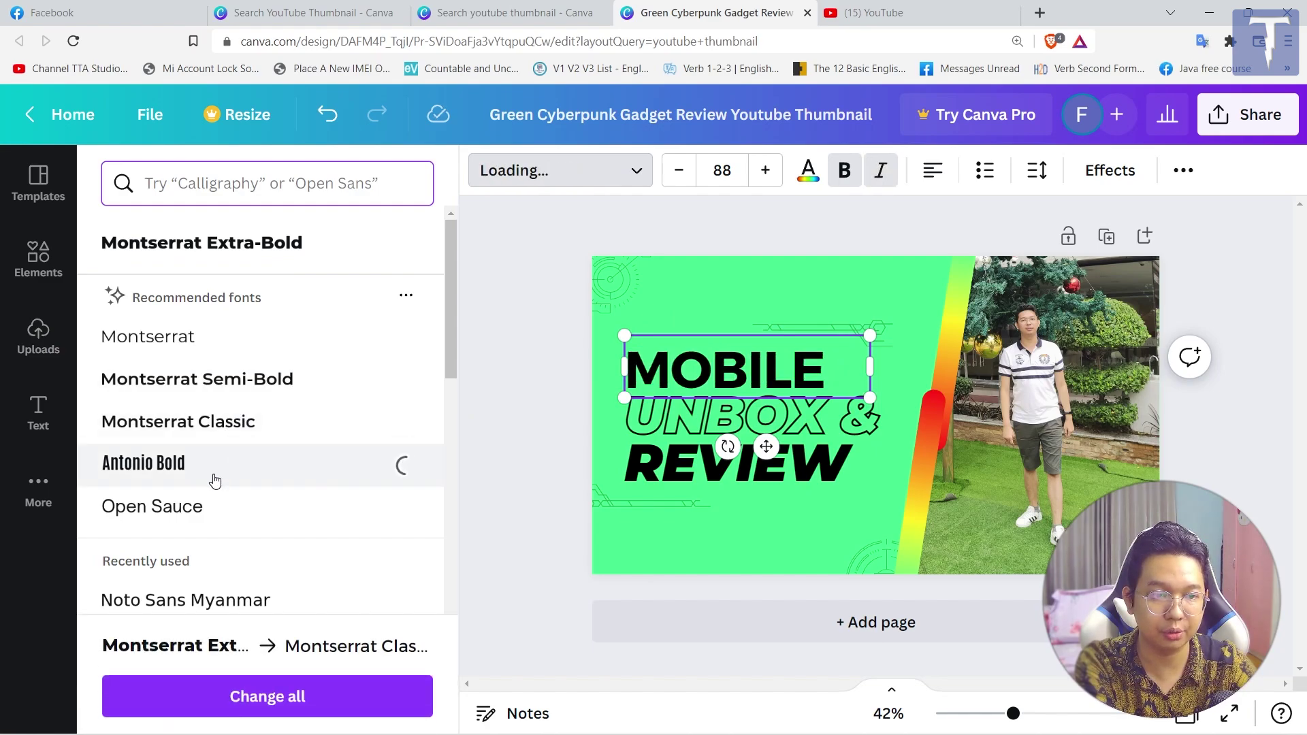
scroll(214, 481, "down", 5)
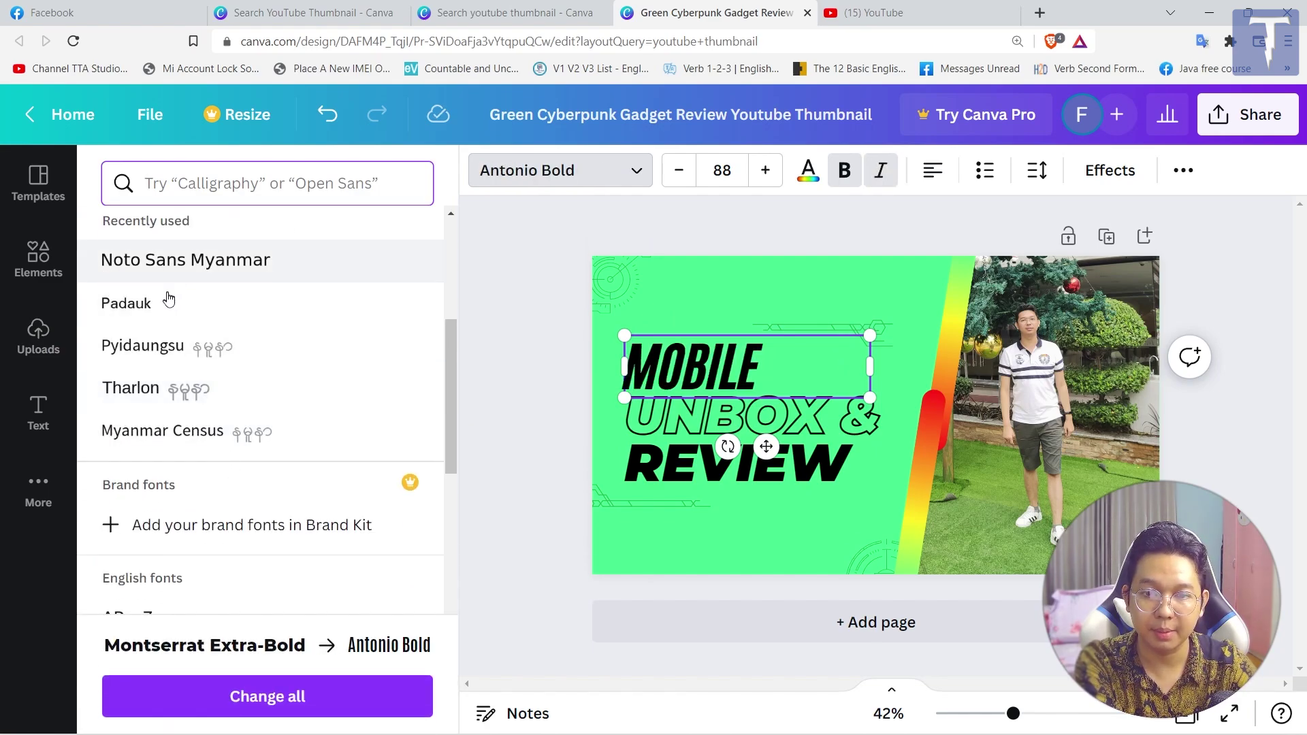
scroll(221, 517, "down", 3)
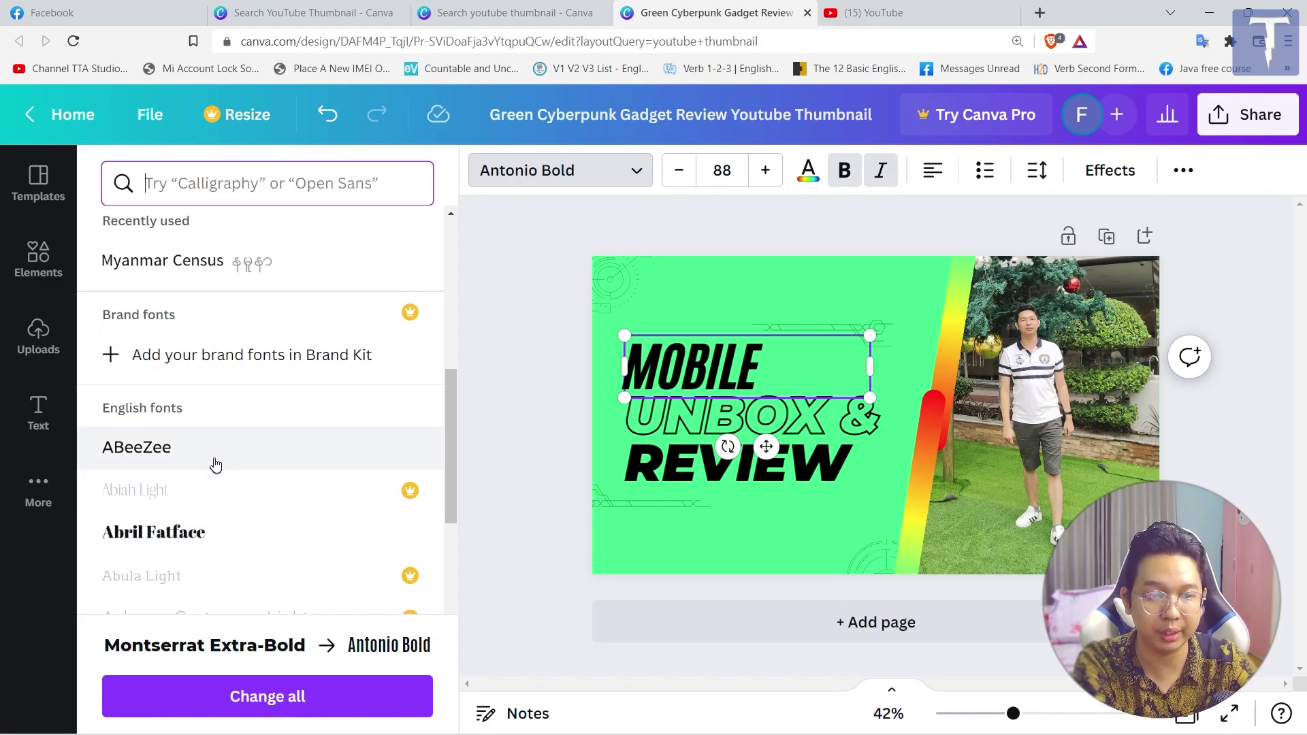
scroll(215, 463, "down", 3)
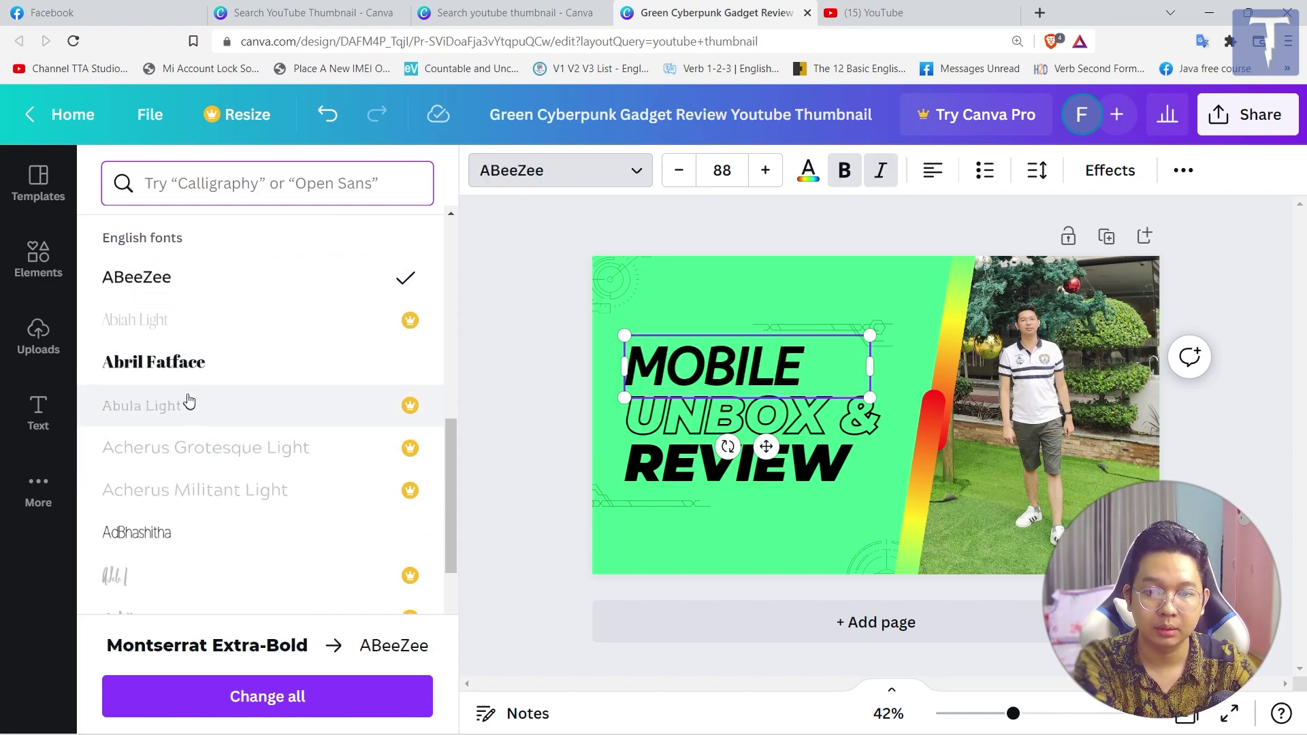
left_click(184, 382)
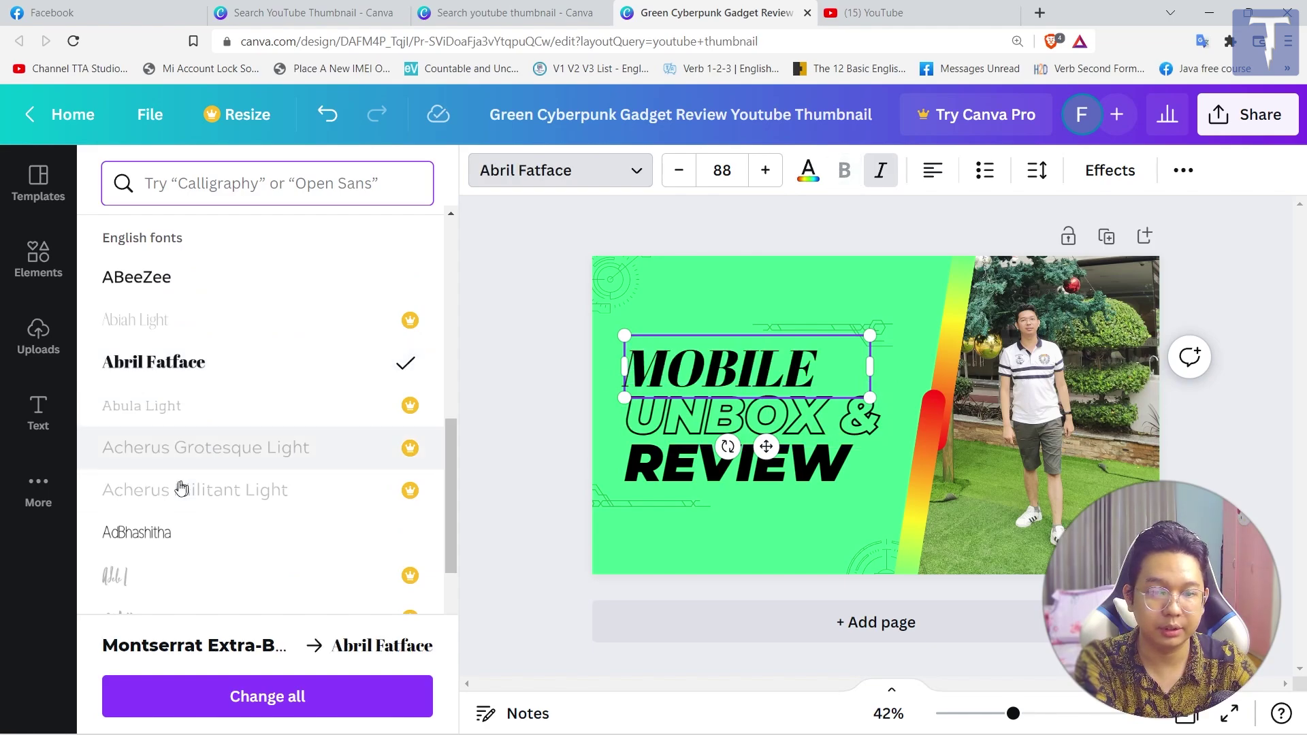
scroll(224, 486, "down", 5)
scroll(224, 486, "up", 4)
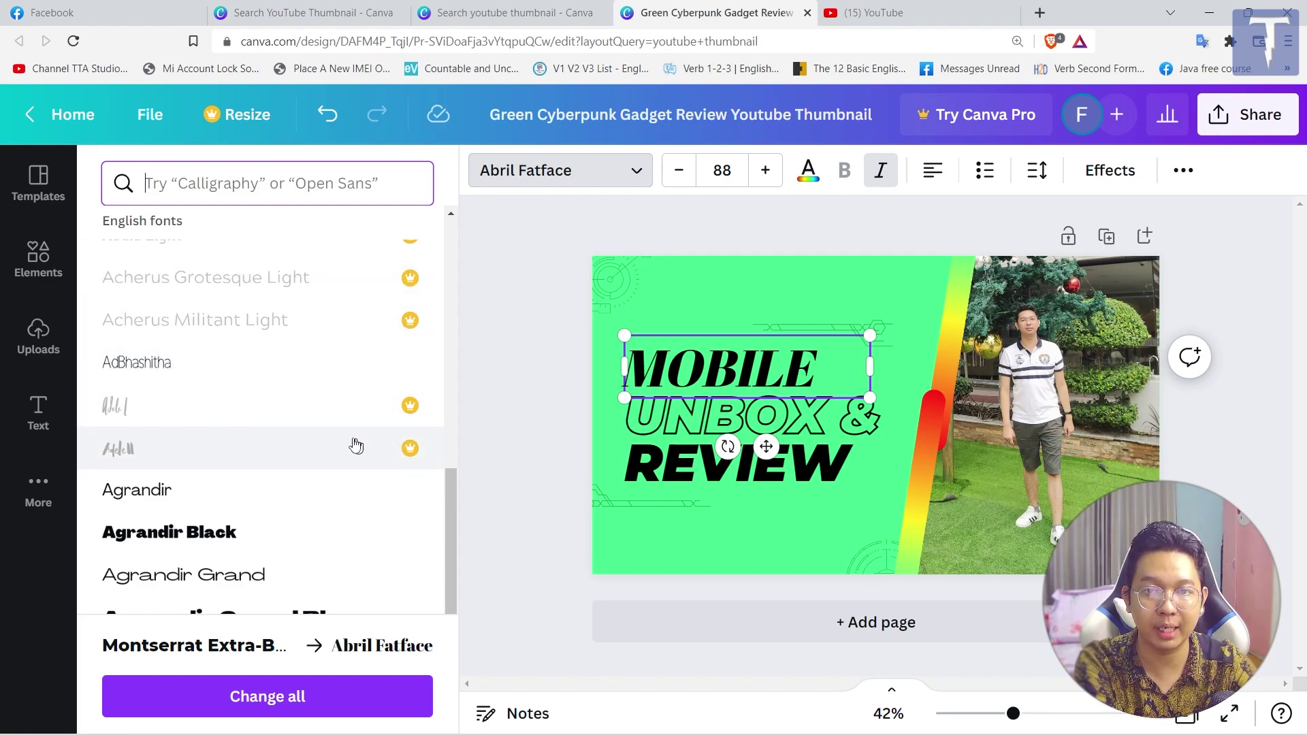
scroll(269, 444, "down", 5)
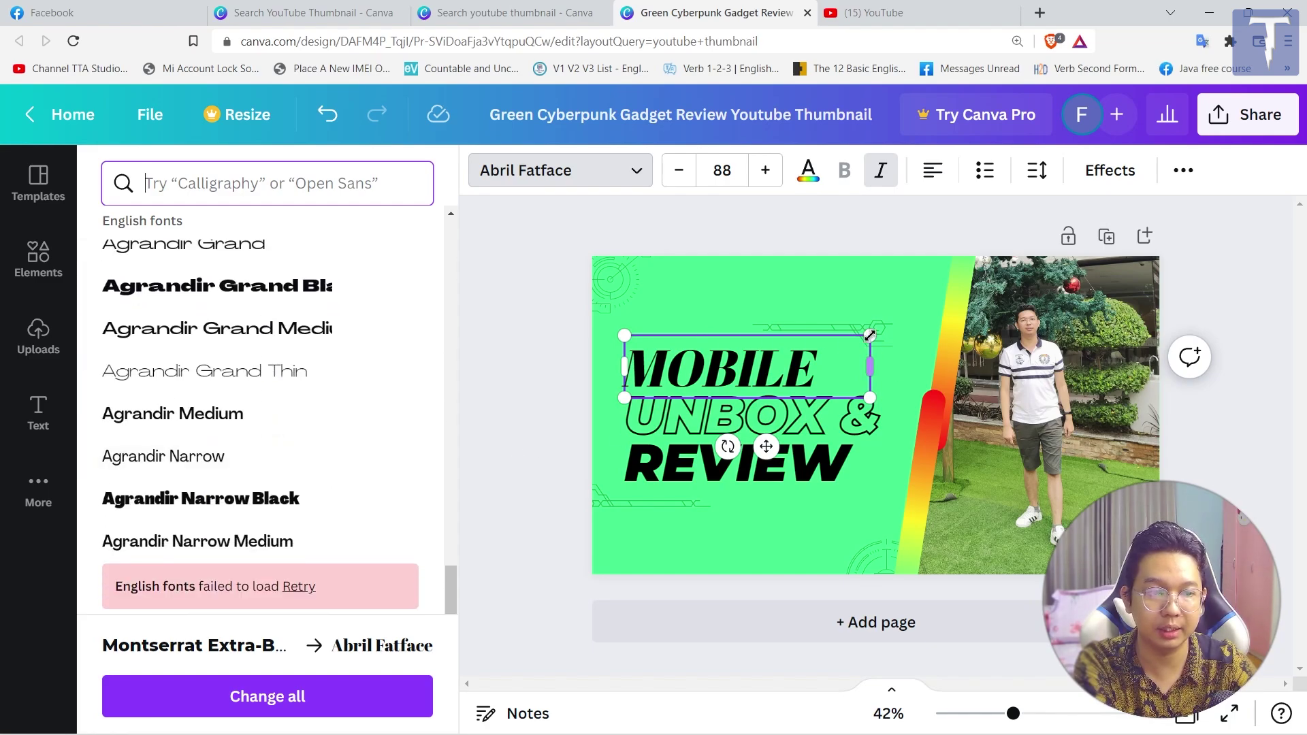
Step: Enlarge the "MOBILE" text to font size 106 and shift its box slightly up and to the right
mouse_move(869, 332)
left_mouse_down()
mouse_move(909, 309)
mouse_move(825, 333)
mouse_move(849, 339)
mouse_move(951, 293)
mouse_move(879, 315)
mouse_move(946, 295)
mouse_move(893, 328)
left_mouse_up()
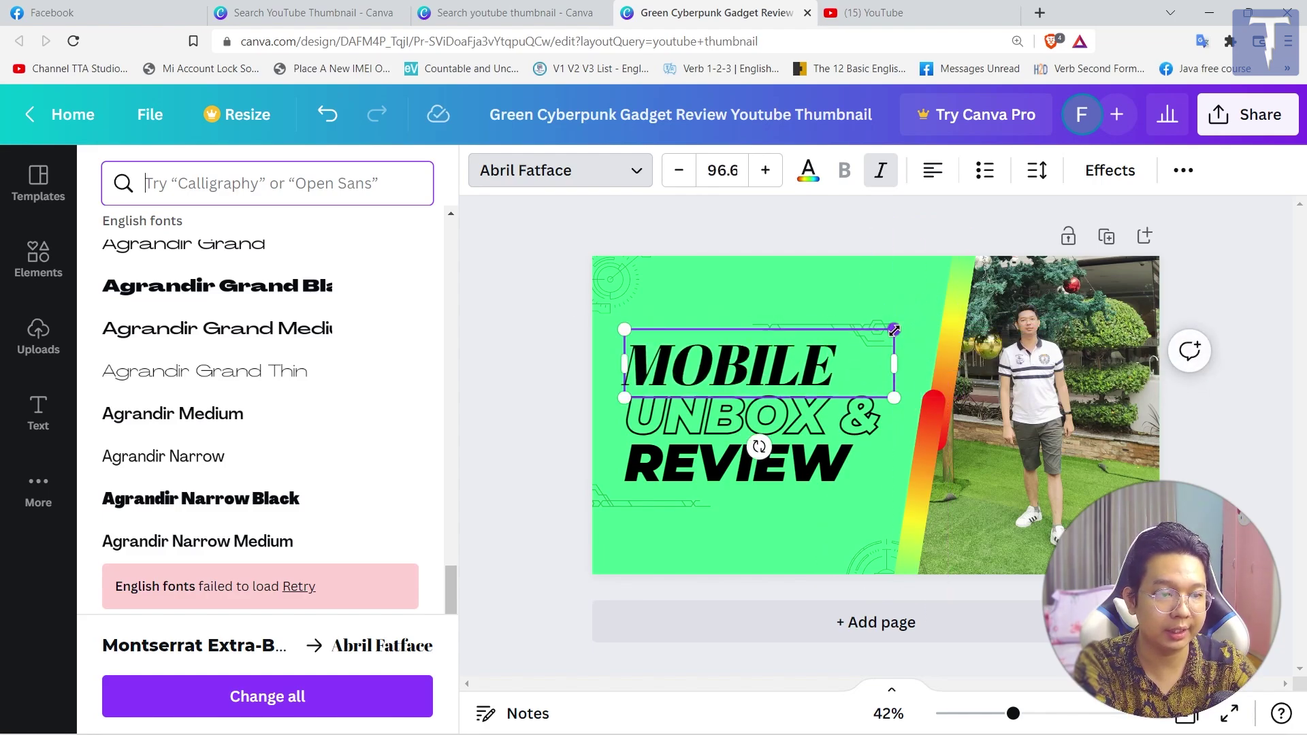
left_click_drag(894, 330, 919, 322)
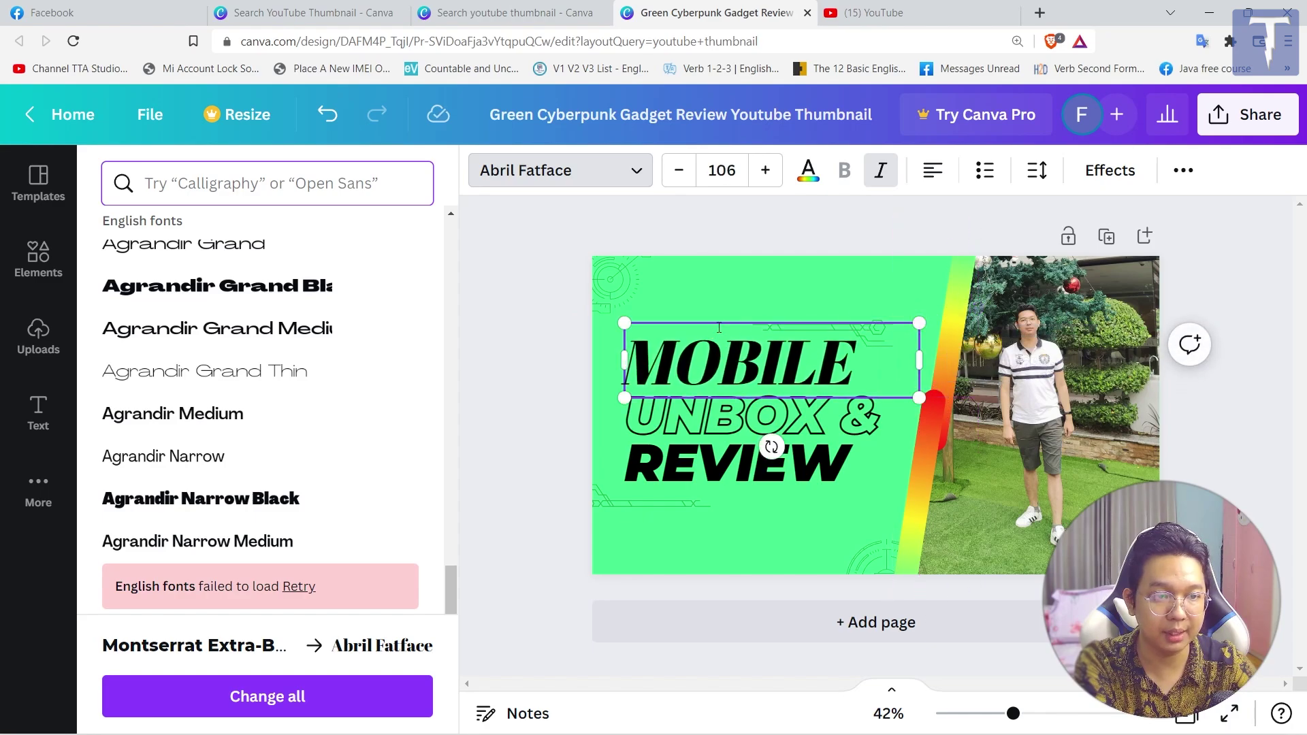
mouse_move(721, 322)
left_mouse_down()
mouse_move(703, 271)
mouse_move(728, 309)
mouse_move(714, 319)
mouse_move(738, 315)
left_mouse_up()
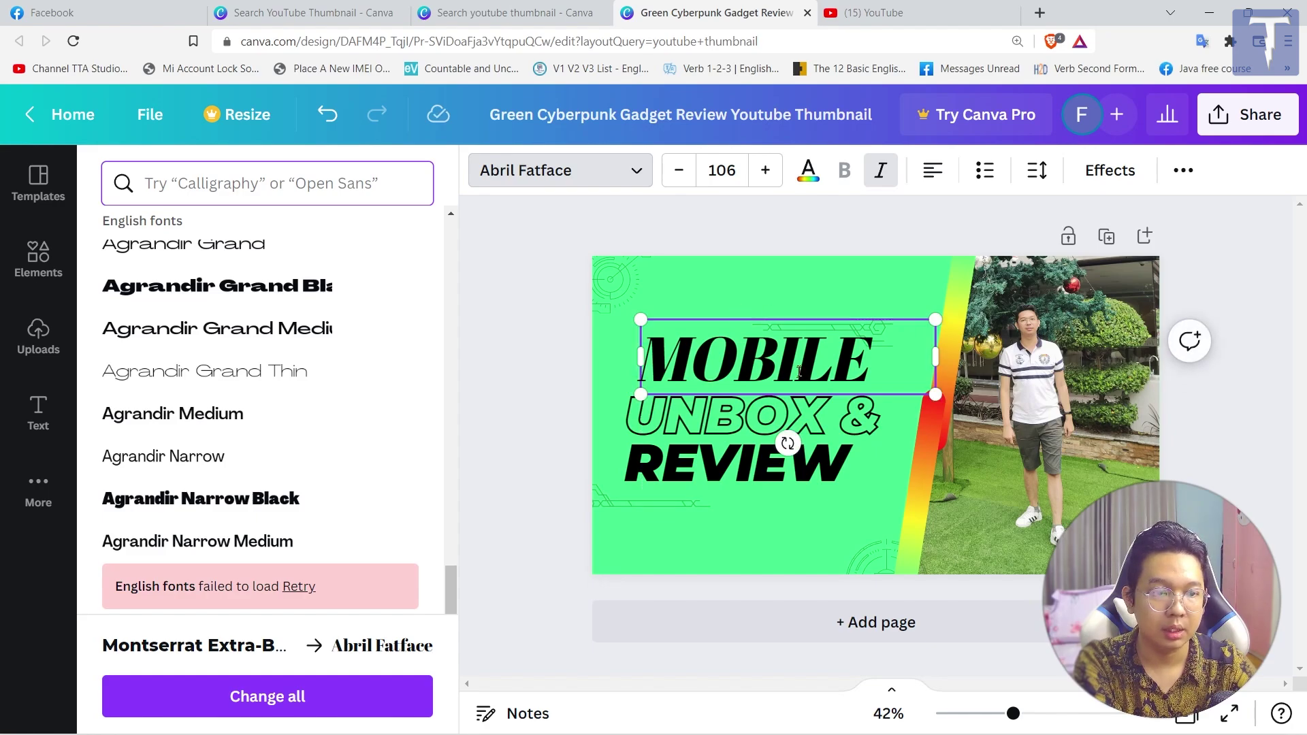
Step: Try centre alignment and the italic toggle on the whole "MOBILE" text, leaving it italic with justified alignment
left_click(671, 348)
key("ctrl+a")
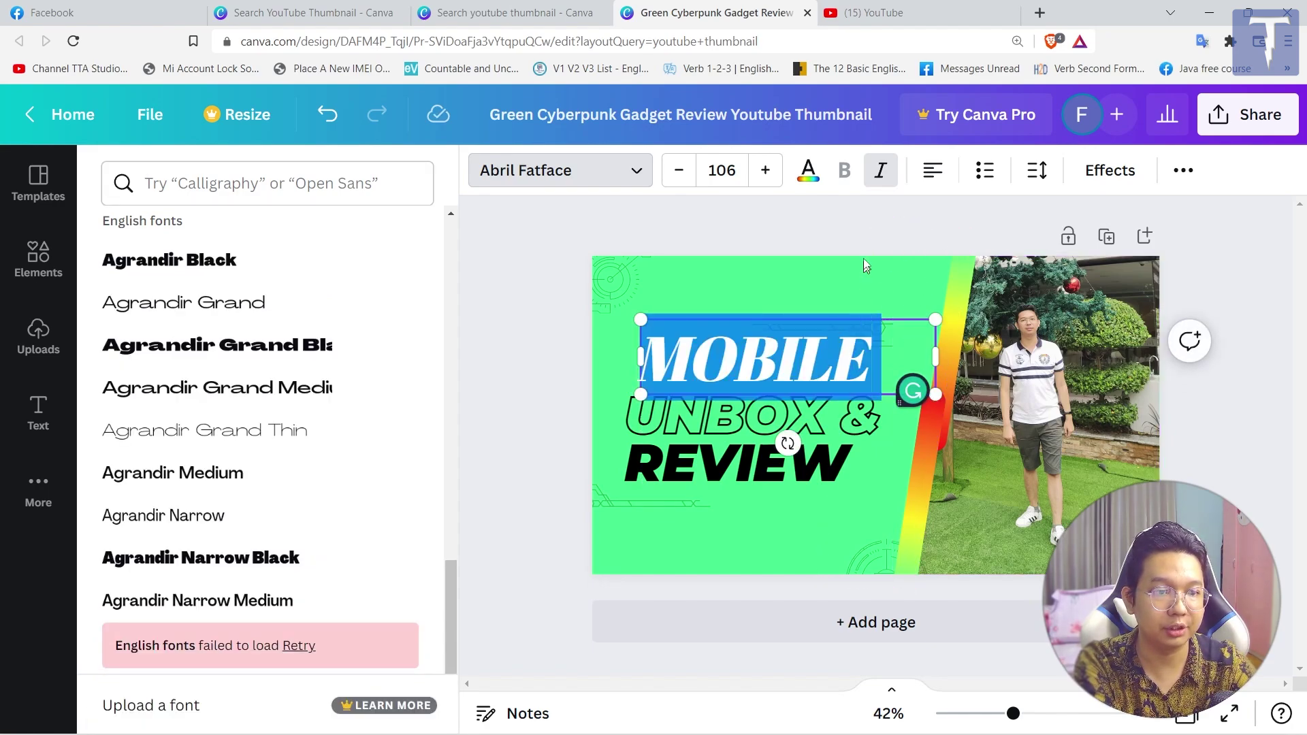
left_click(932, 173)
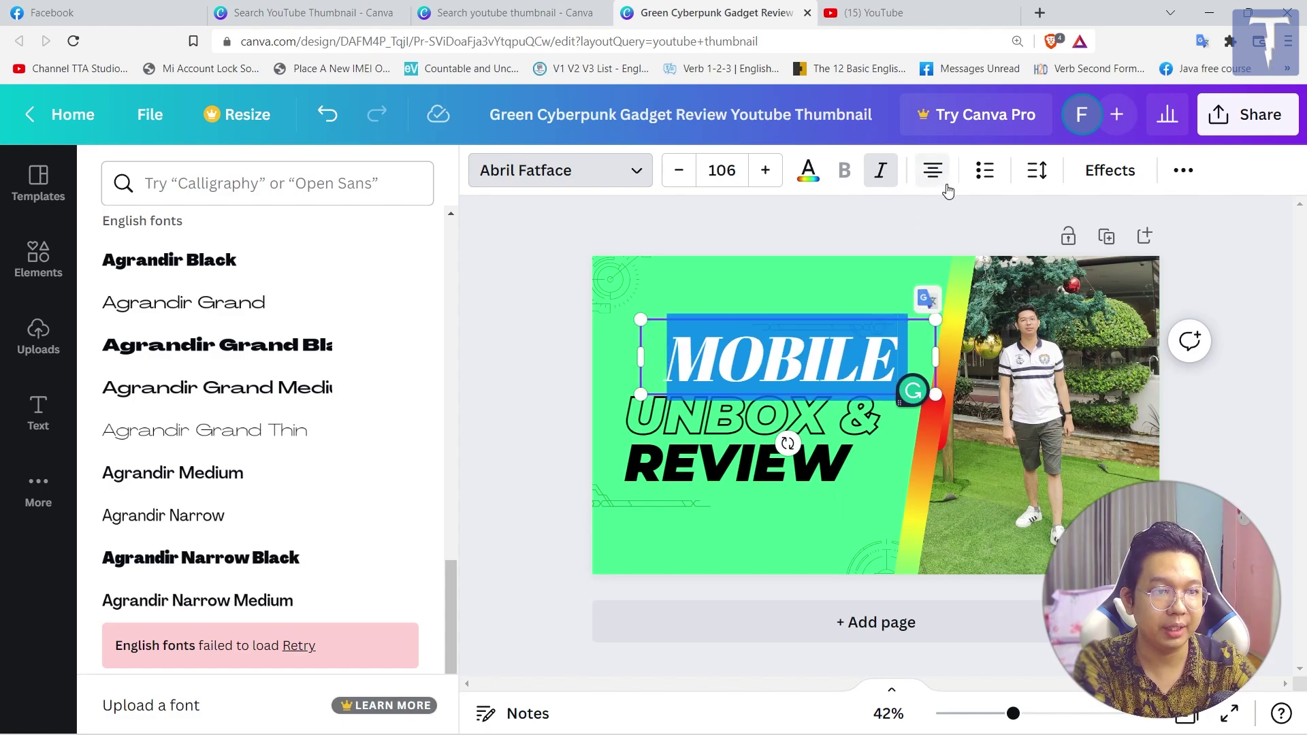
left_click(882, 176)
left_click(881, 176)
left_click(882, 177)
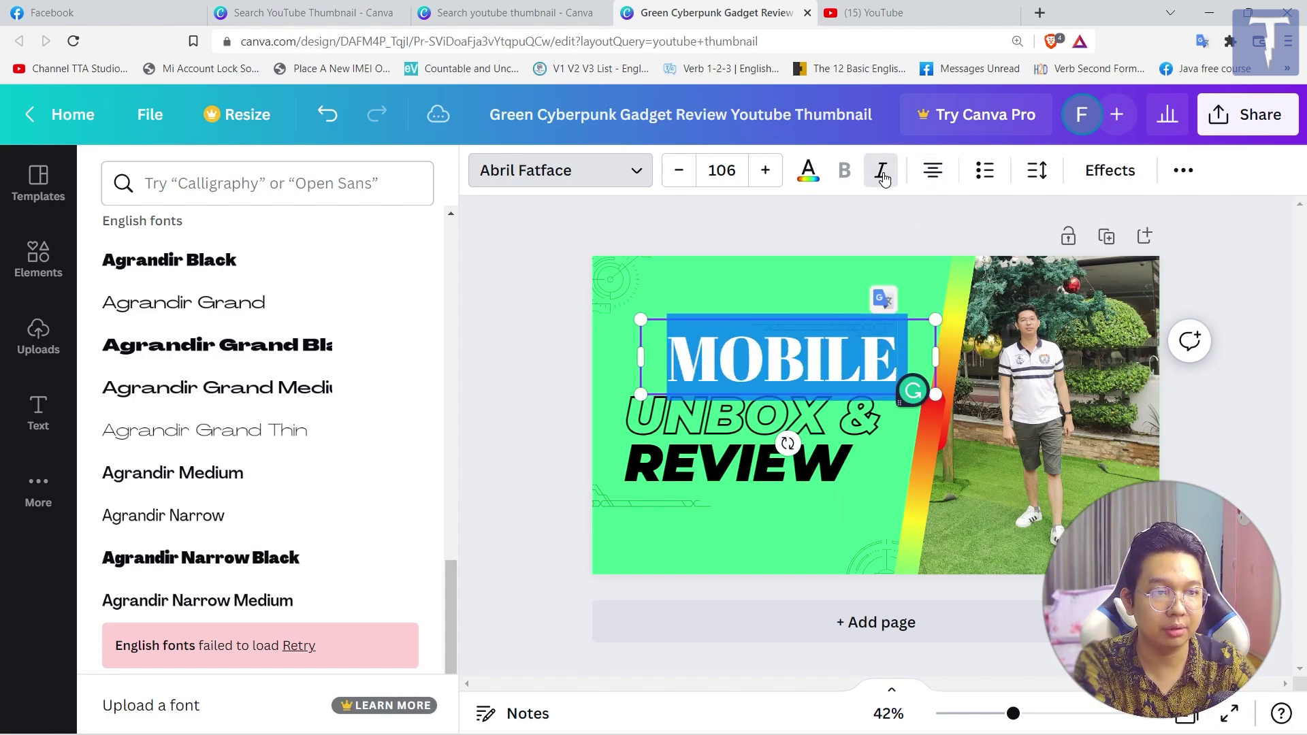
left_click(882, 177)
left_click(927, 176)
left_click(926, 178)
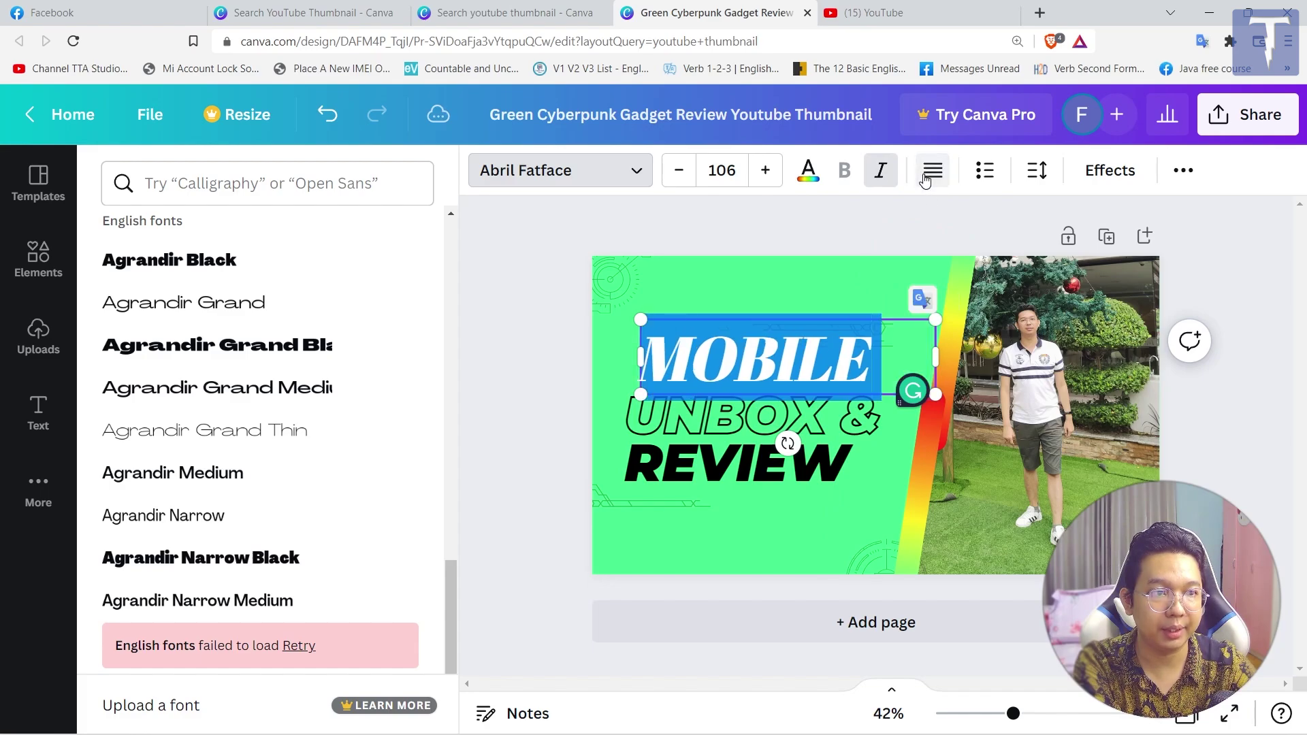
Step: Try a numbered list on the "MOBILE" text, check its spacing options and undo the list formatting
left_click(985, 173)
left_click(984, 175)
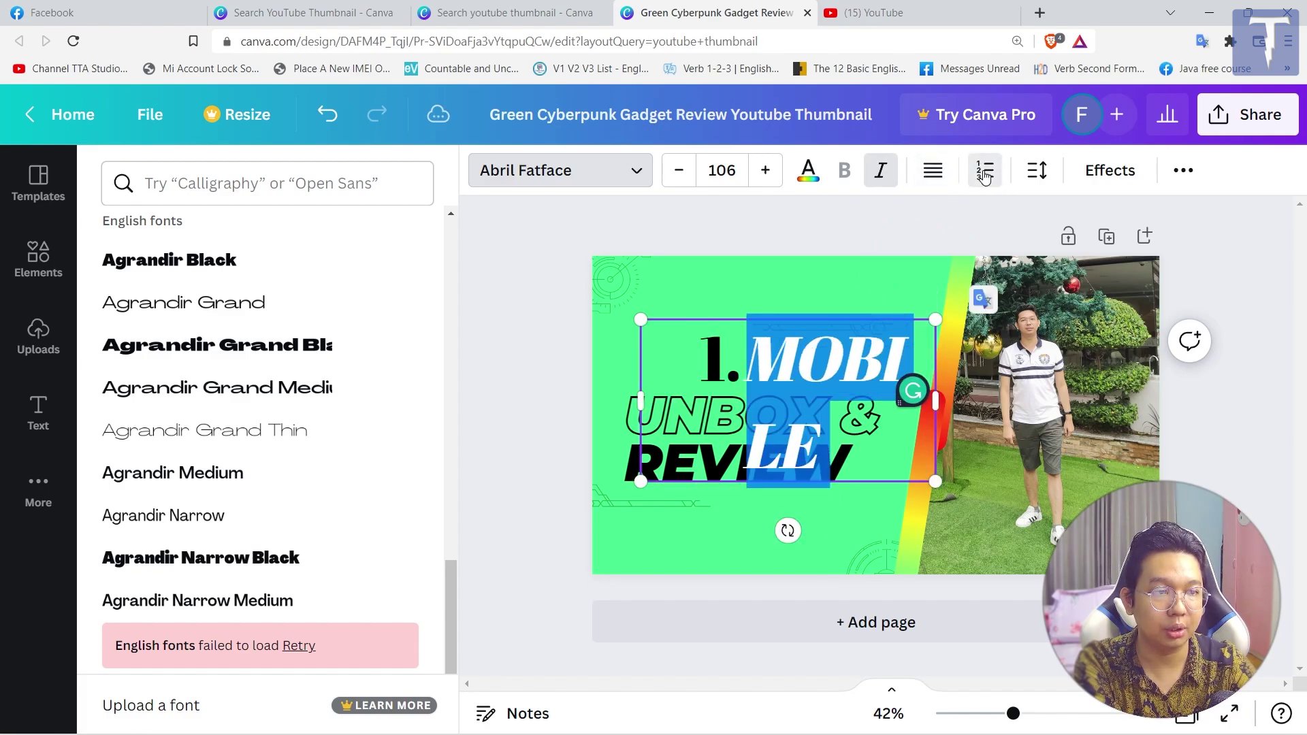
left_click(1033, 175)
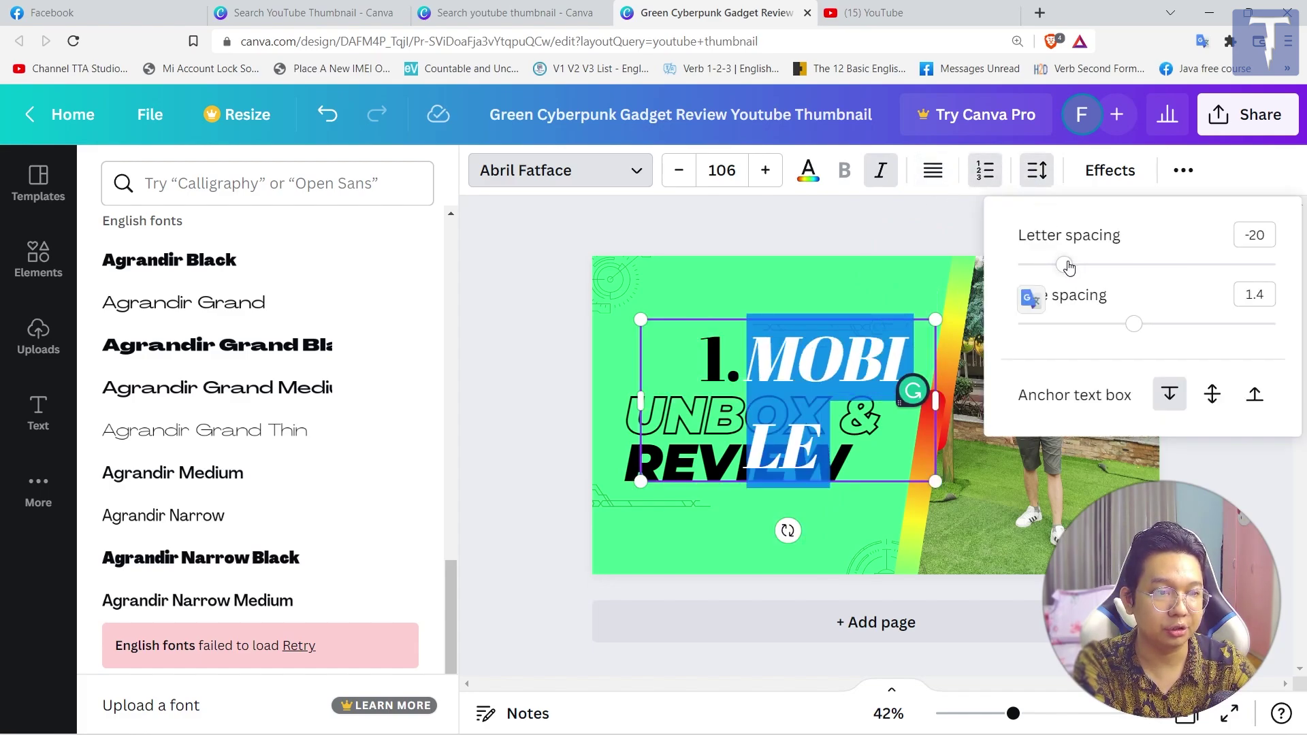
left_click(1036, 173)
left_click(881, 399)
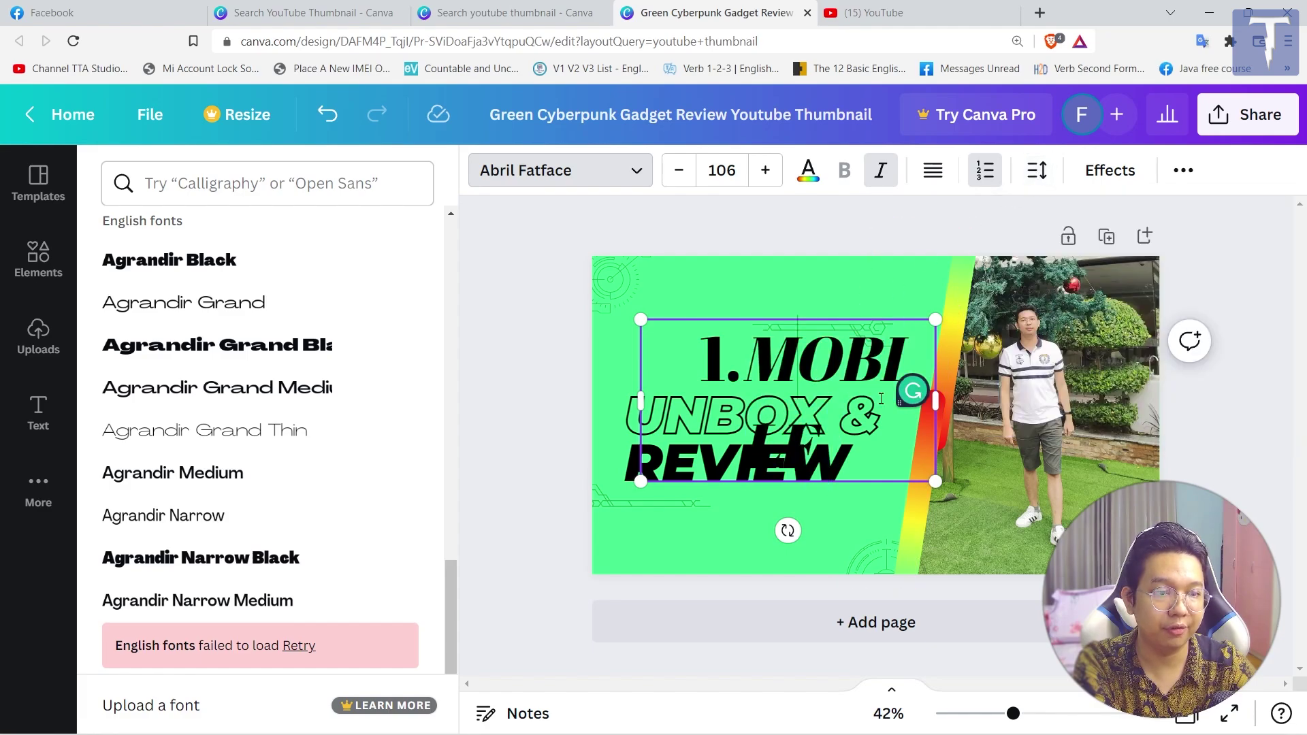
double_click(817, 405)
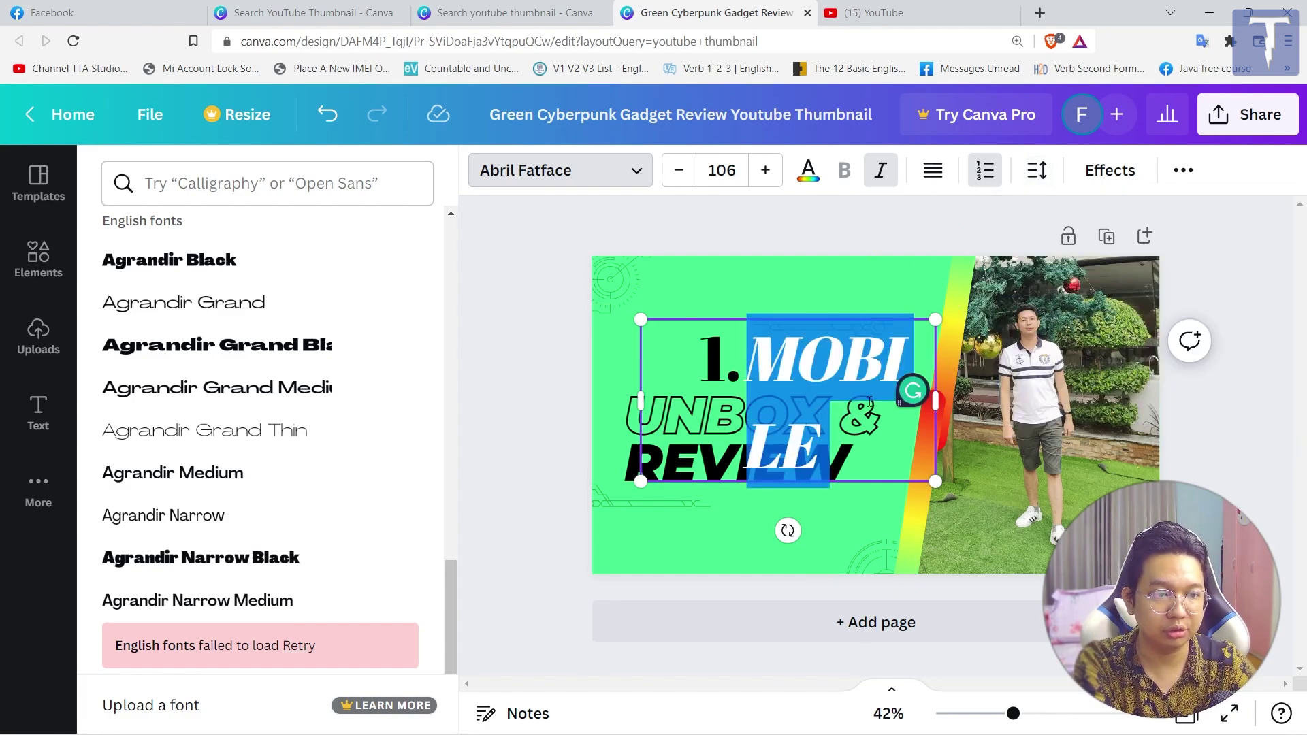
key("ctrl+z")
Step: Delete the "UNBOX &" and "REVIEW" text lines from the thumbnail
left_click(718, 427)
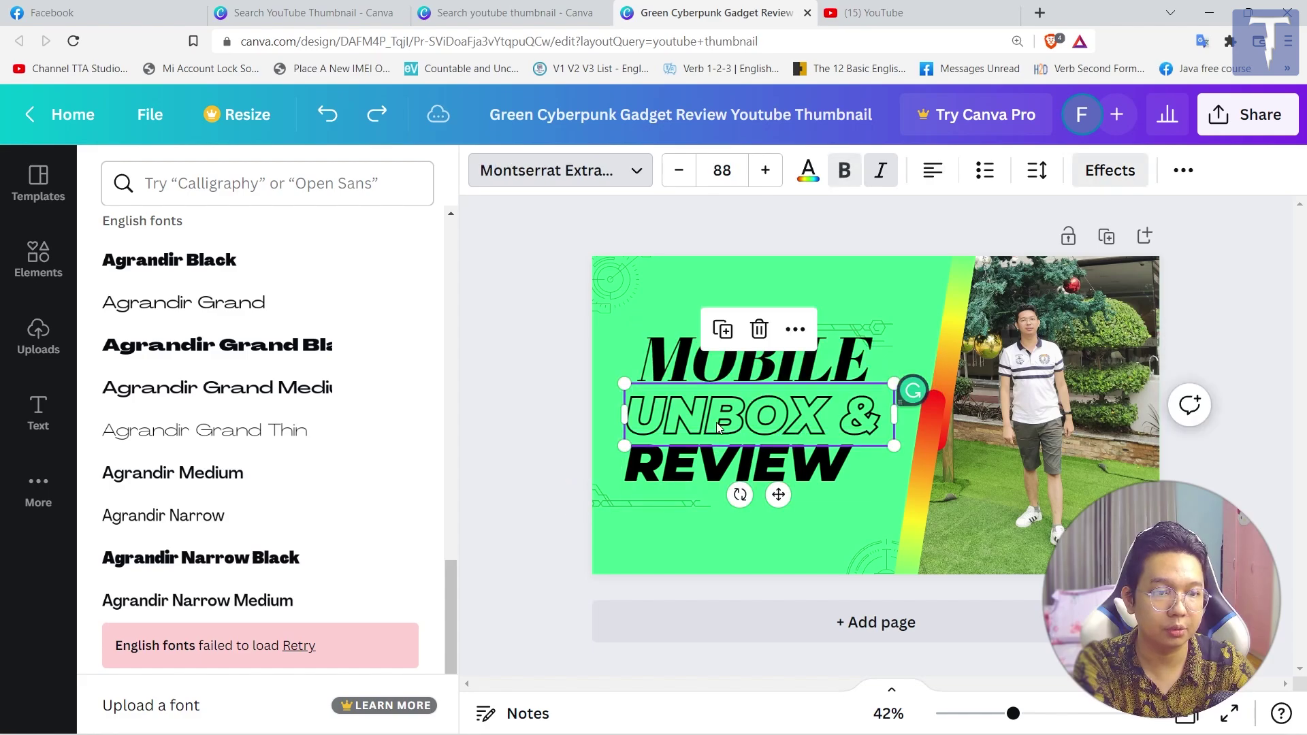
key("Delete")
left_click(676, 470)
key("Delete")
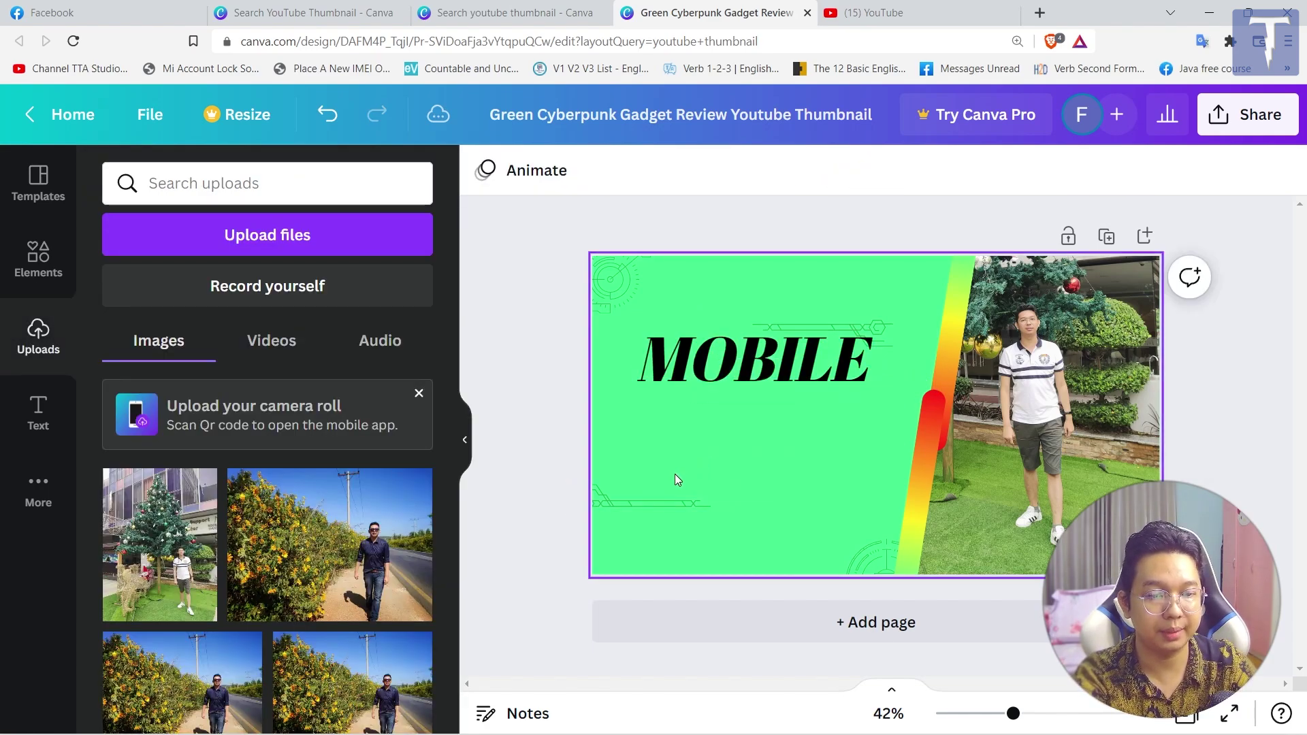
Step: Move the "MOBILE" text to the upper part of the green area and replace it with "နေကောင်း", "ကျန်းမာ" and "ကြပါစေ" on three lines
left_click(766, 351)
left_click_drag(786, 360, 770, 311)
left_click_drag(626, 314, 718, 318)
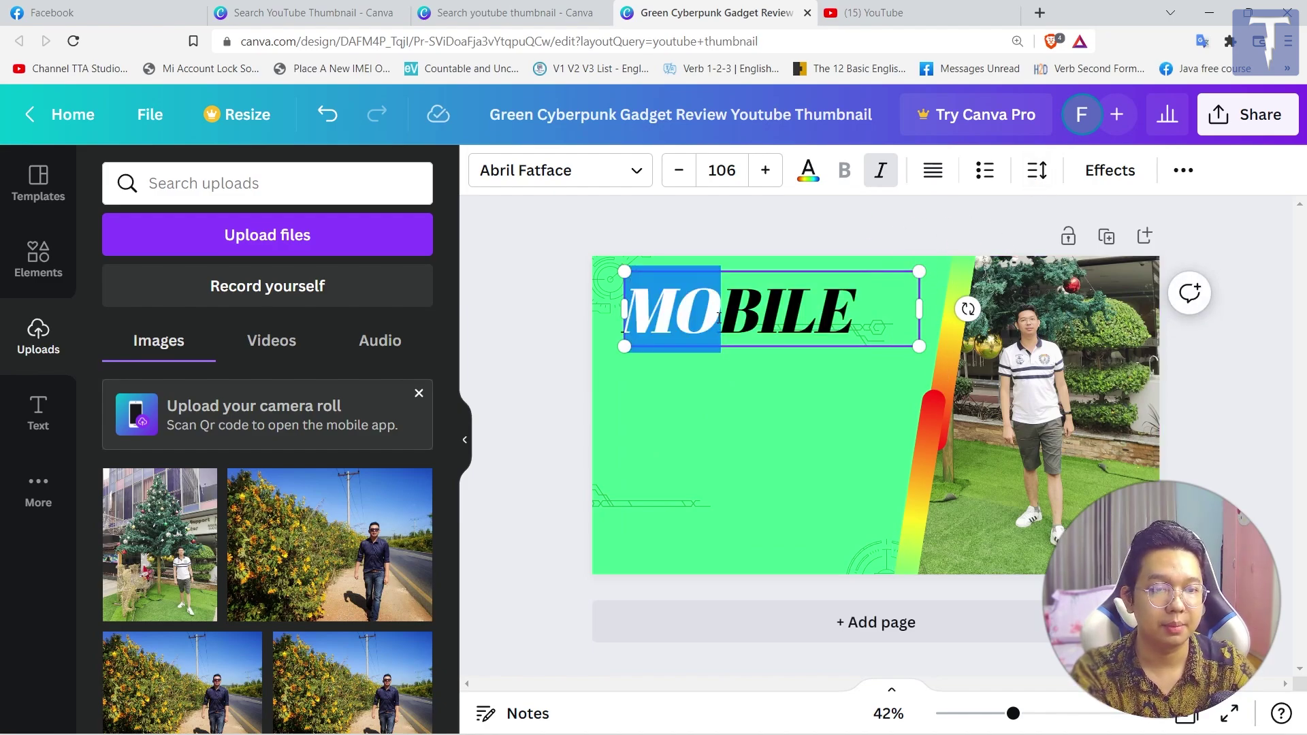
left_click_drag(820, 317, 862, 345)
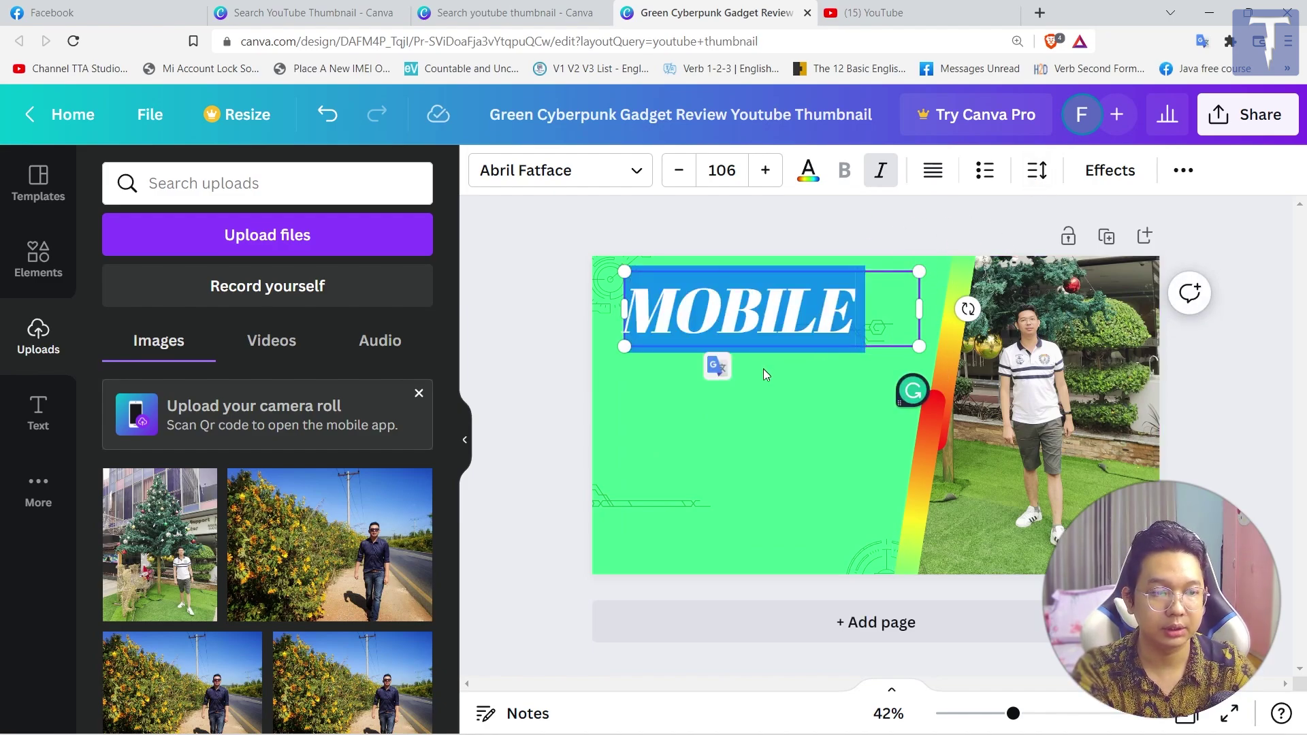
type("နေ")
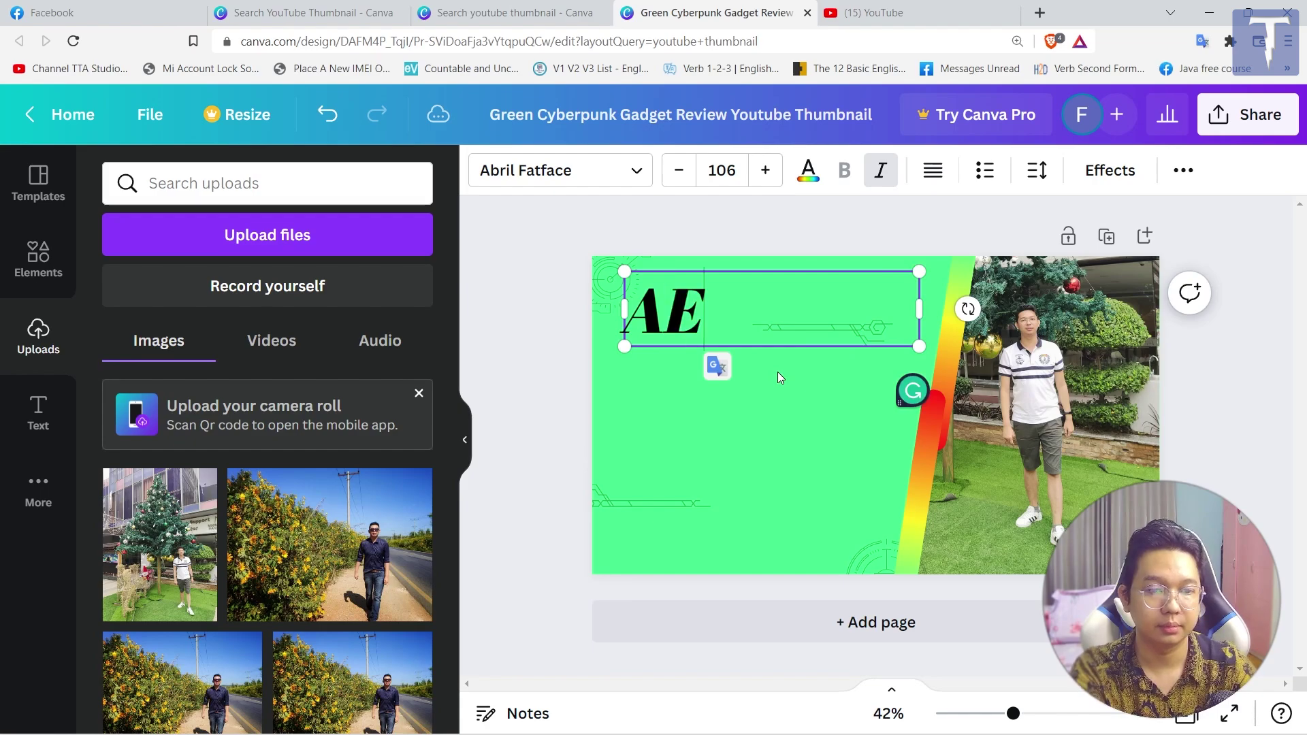
type("ကောင်း")
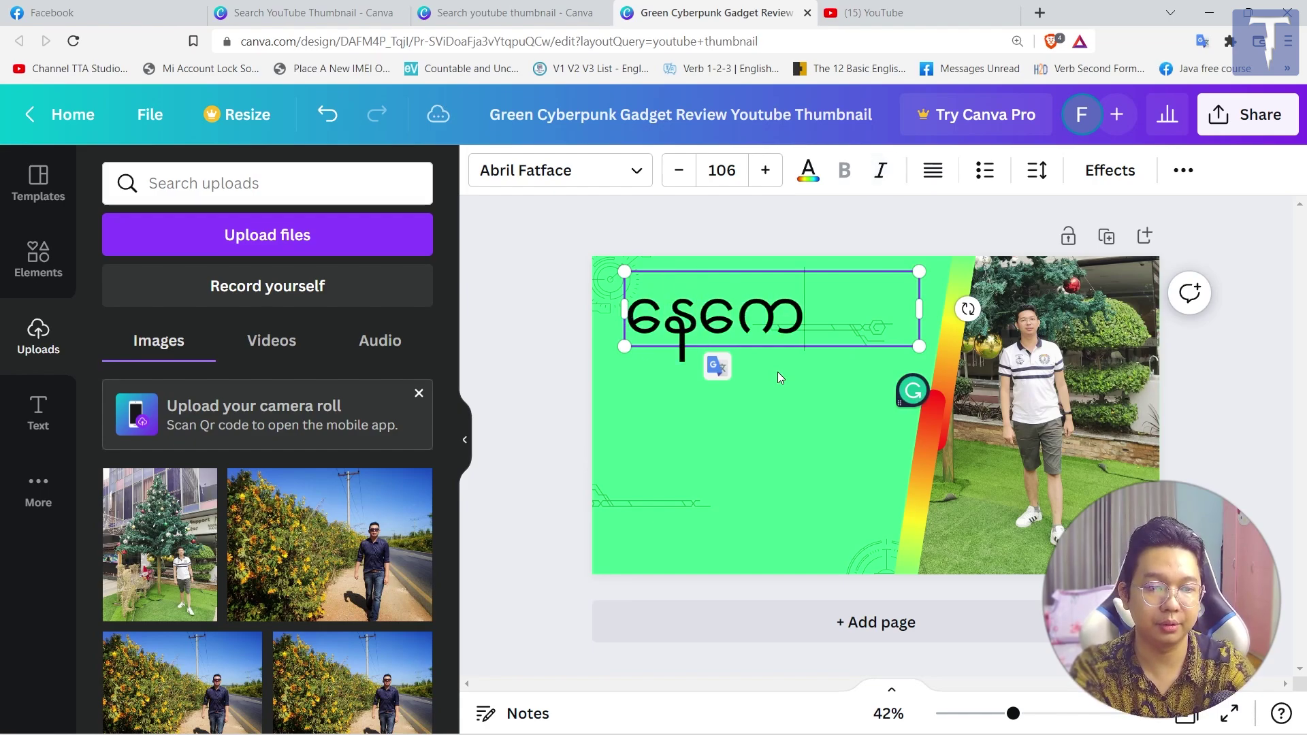
key("Return")
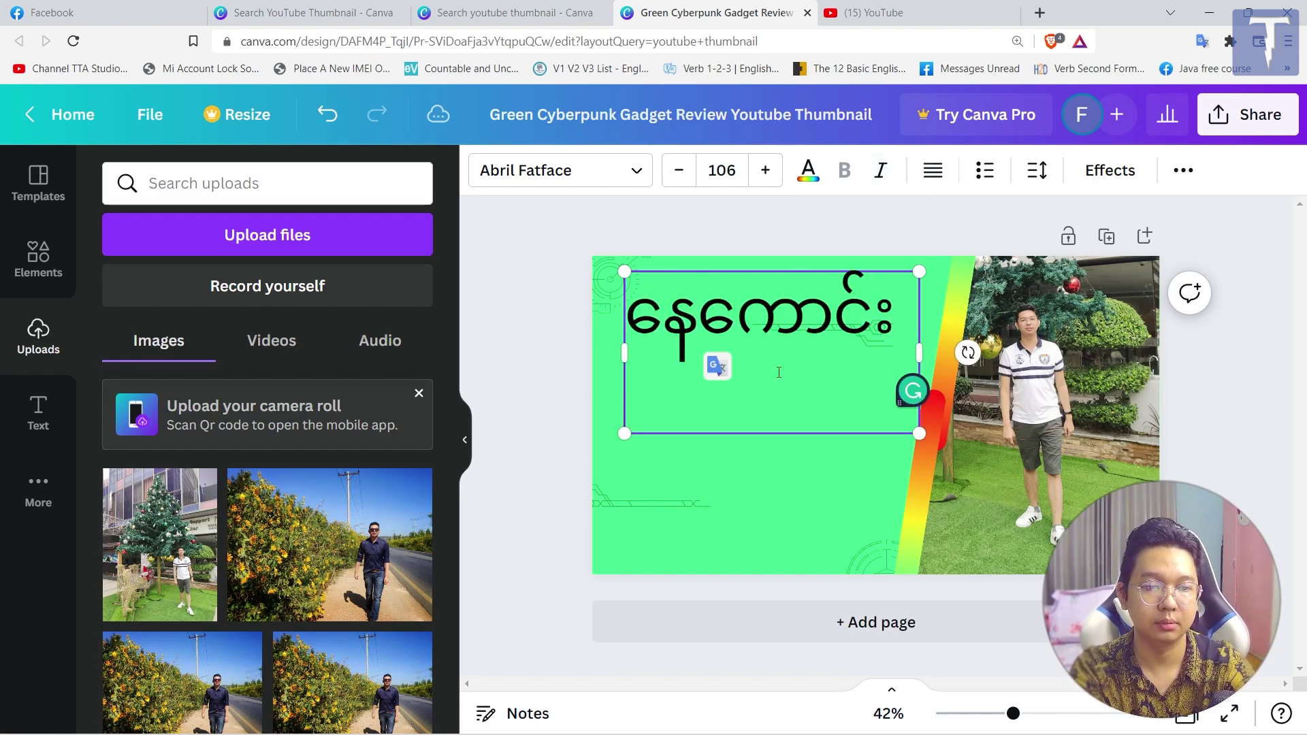
type("ကျန်းမာ")
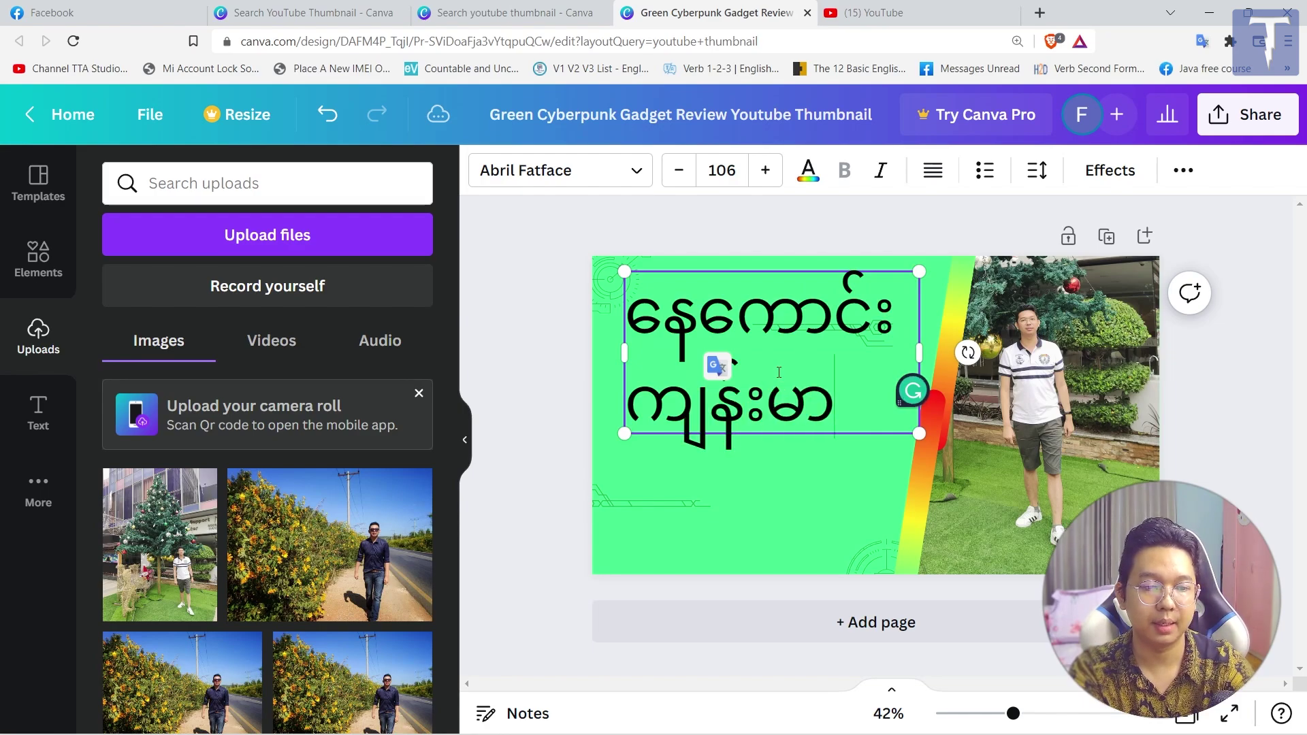
key("Return")
type("ကြပါစေ")
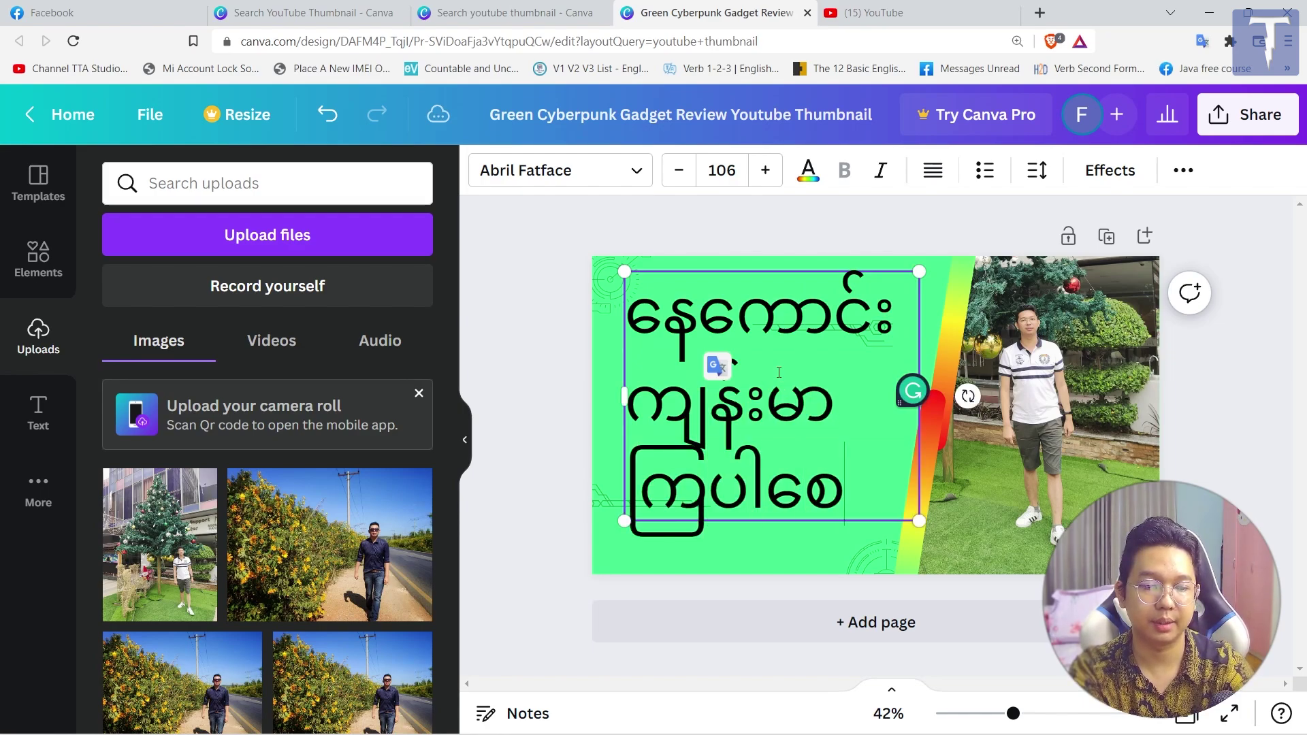
Step: Centre-align all three lines of the Burmese text
key("ctrl+a")
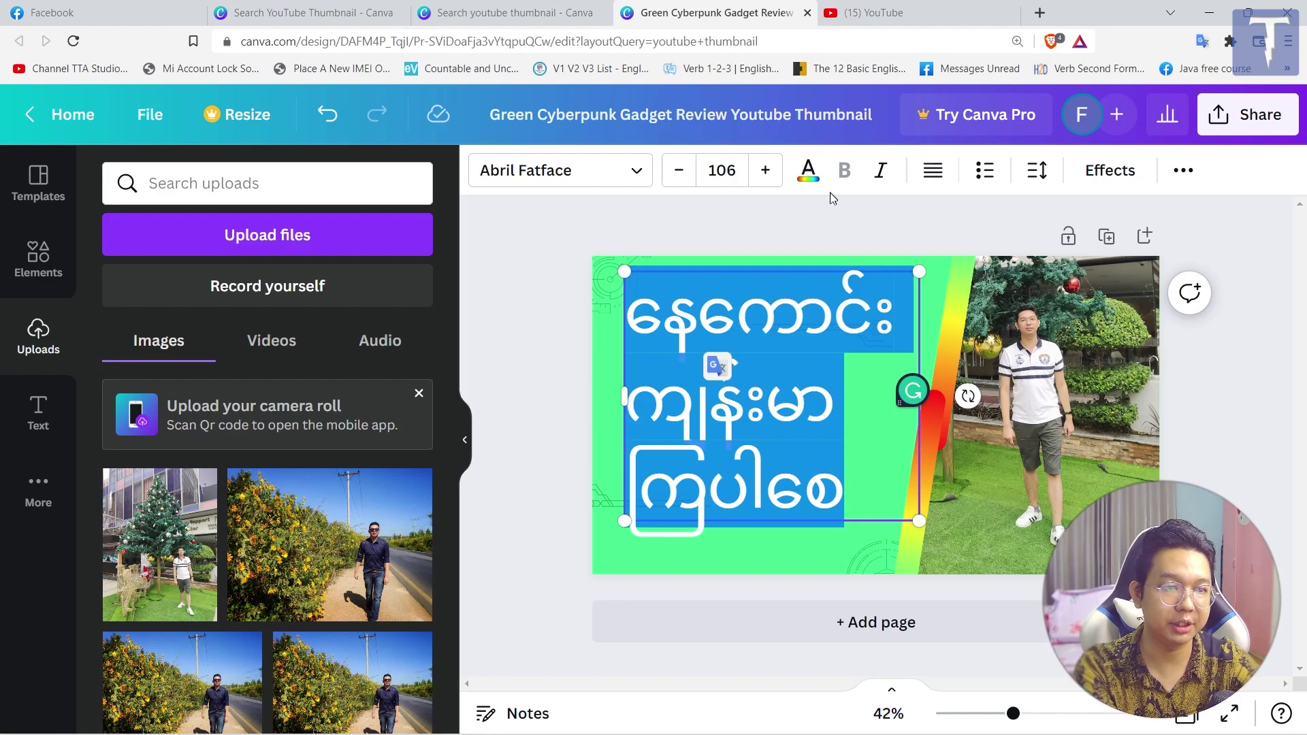
left_click(934, 174)
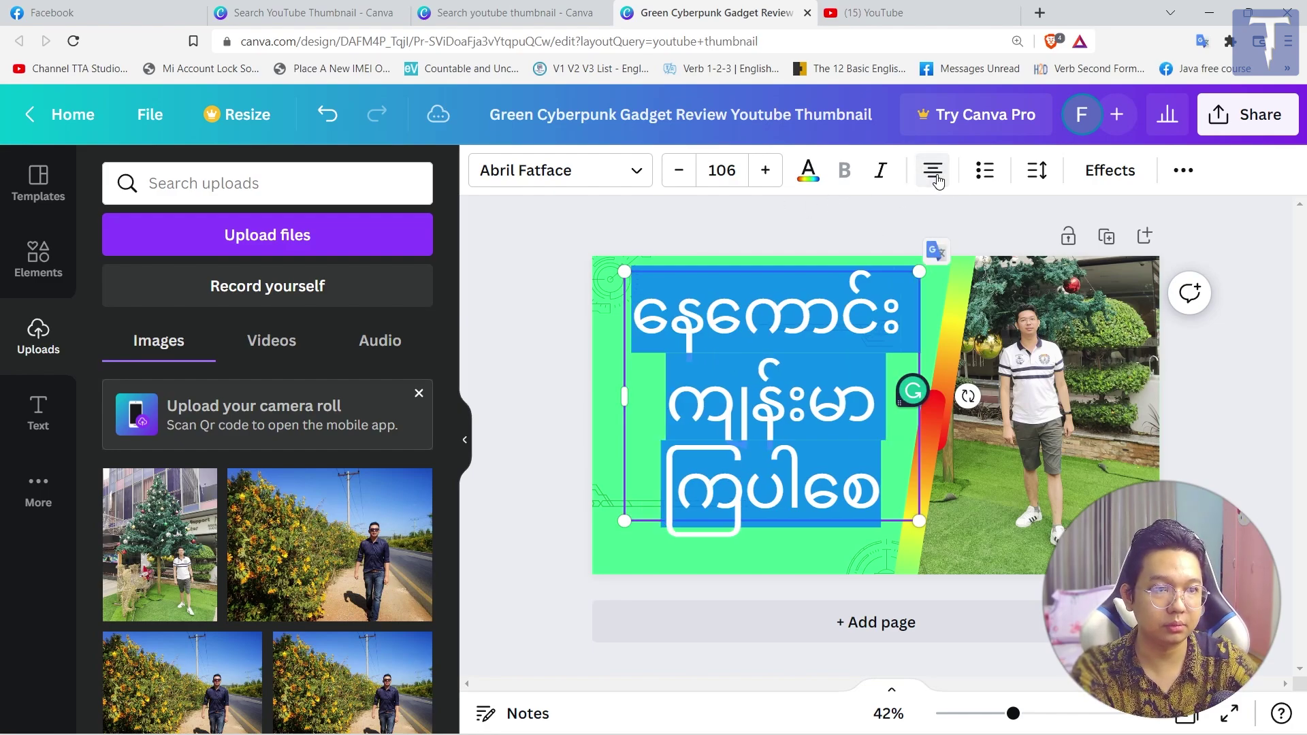
left_click(844, 413)
Step: Try tightening the line spacing of the whole Burmese text to 0.85
left_click_drag(897, 511, 620, 354)
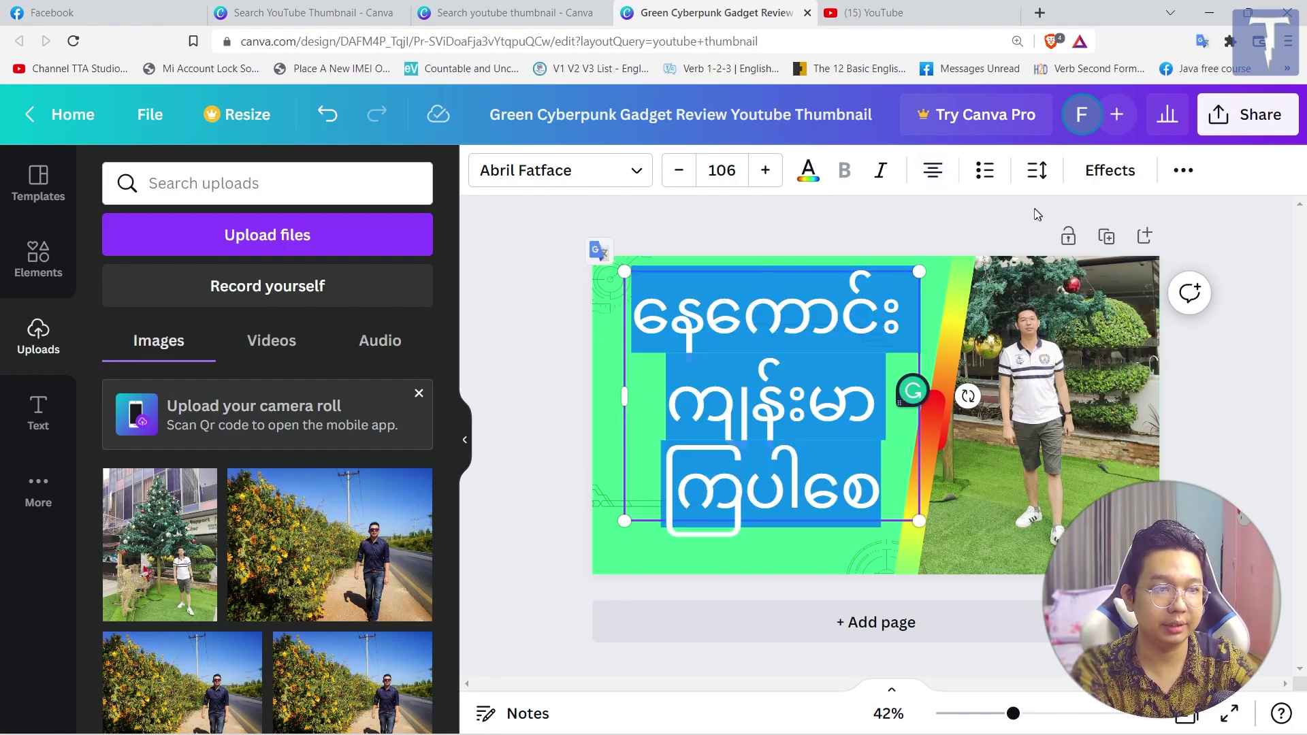
left_click(1037, 171)
left_click_drag(1136, 331, 1063, 347)
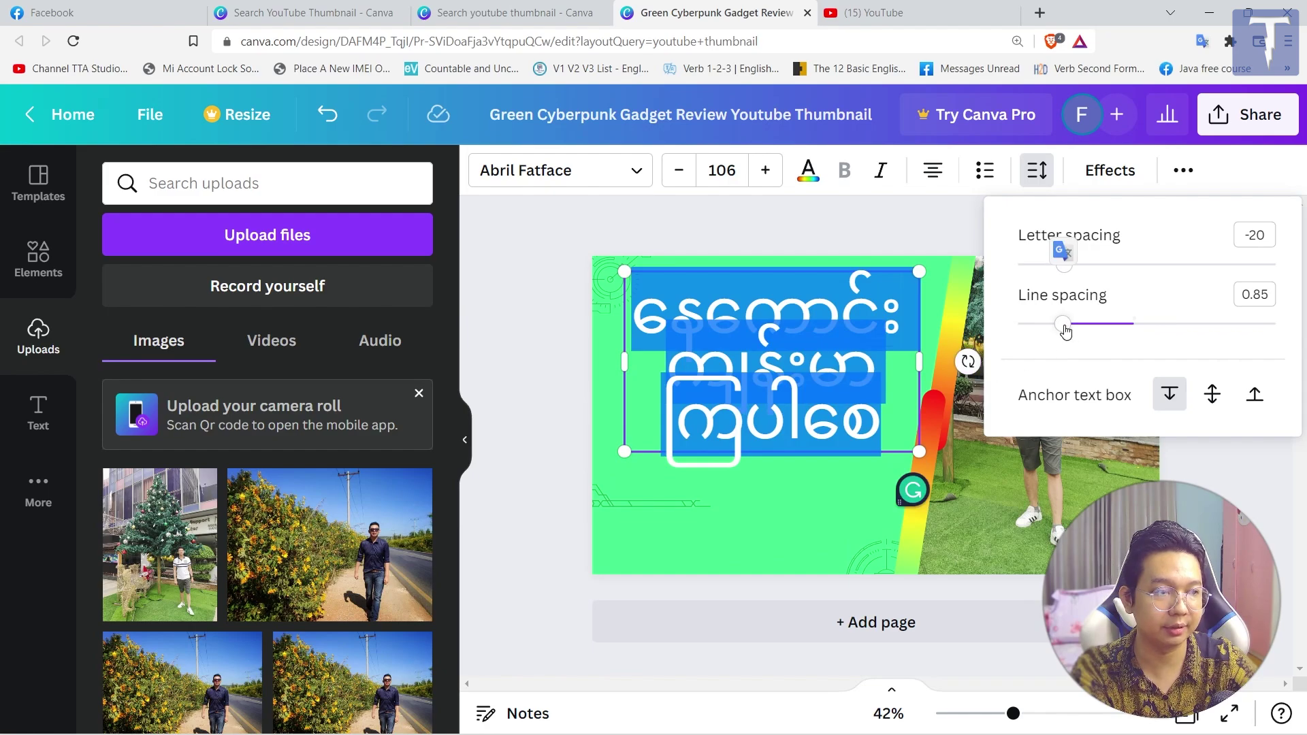
left_click(788, 497)
Step: Set the Burmese text's line spacing to 1.75 and its letter spacing to 68
left_click(776, 367)
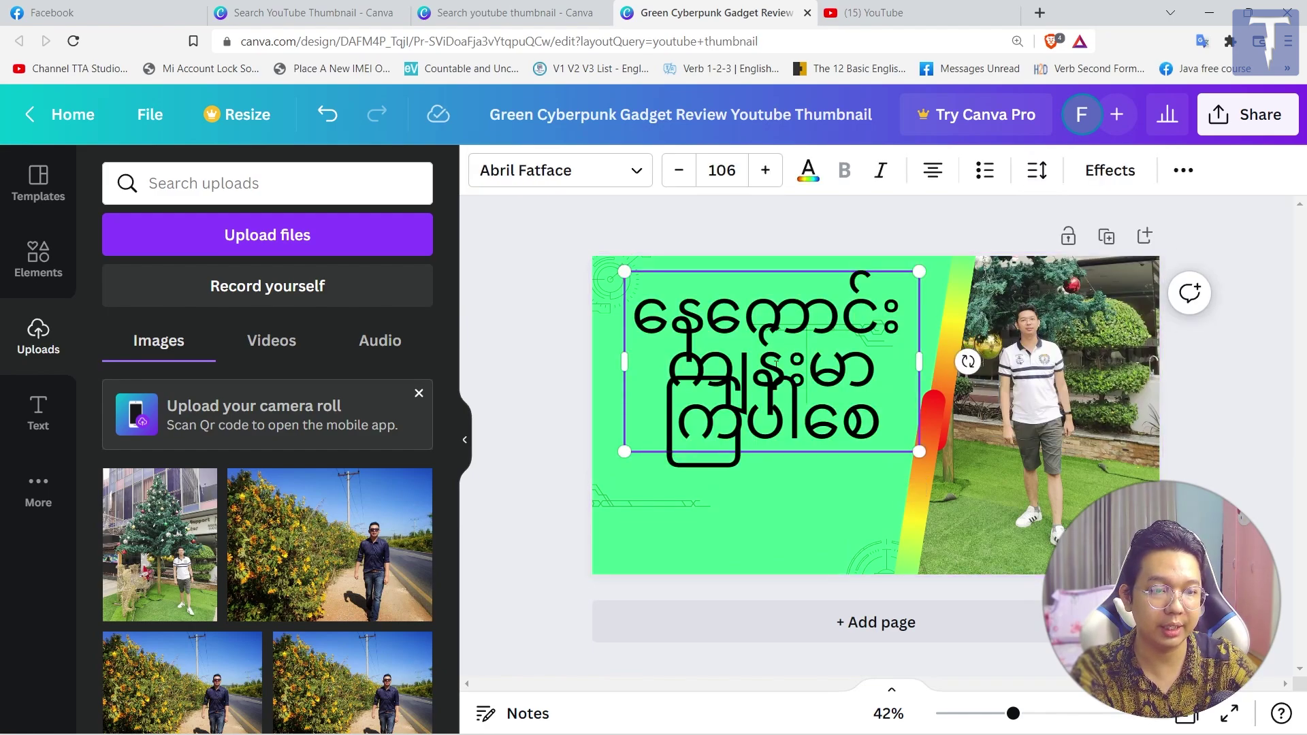
left_click(776, 366)
left_click(1034, 174)
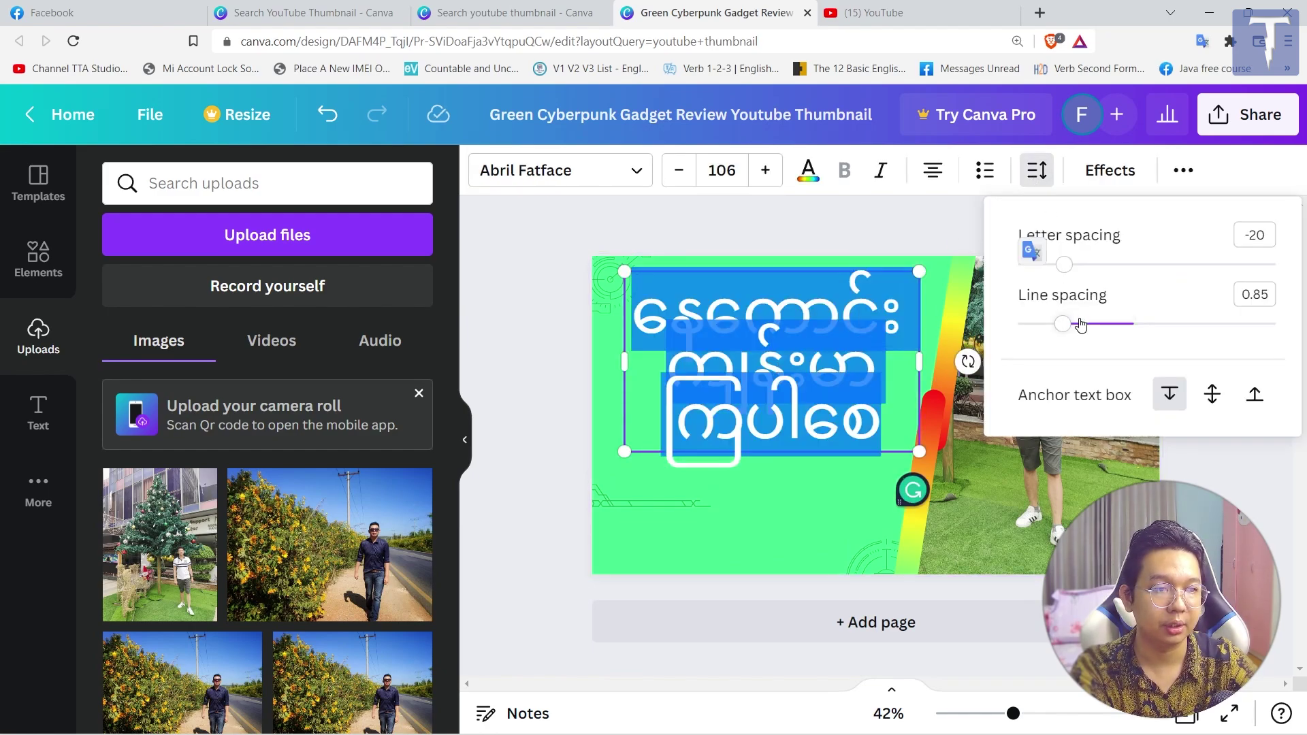
left_click_drag(1041, 325, 1189, 335)
left_click_drag(1078, 272, 1089, 315)
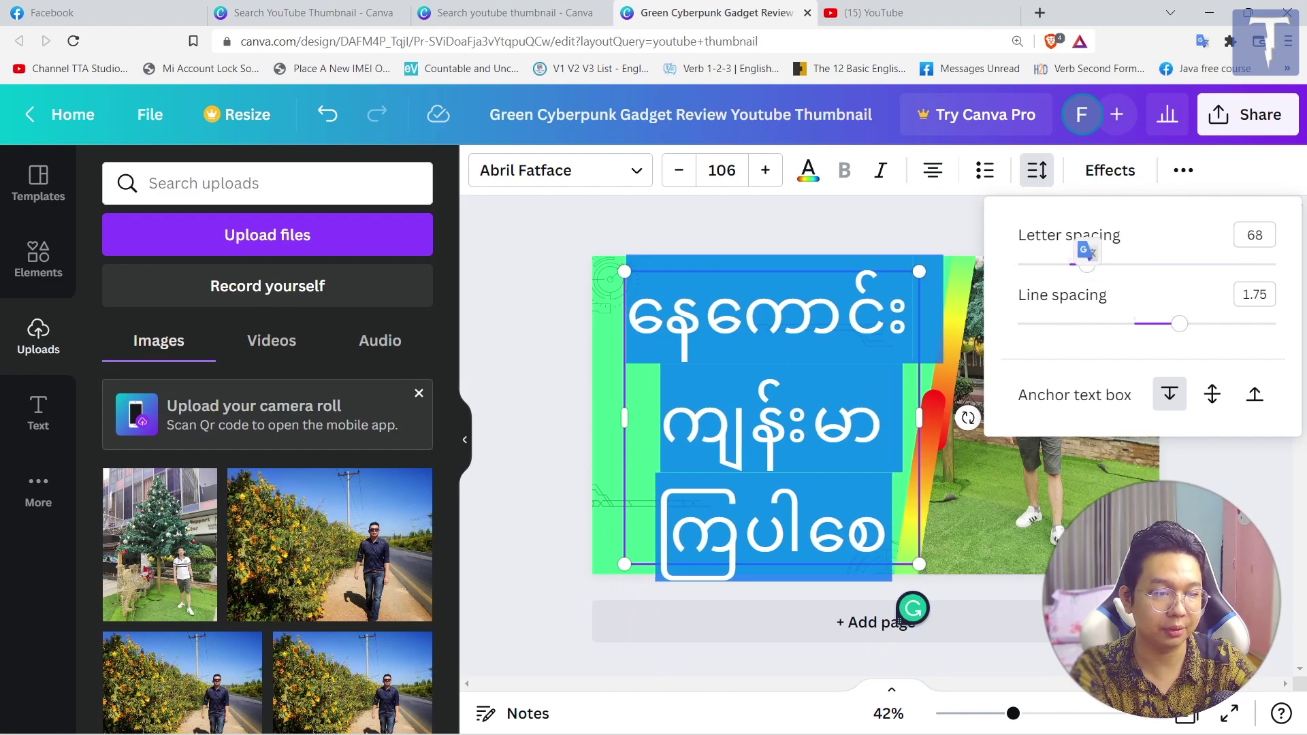
left_click(839, 341)
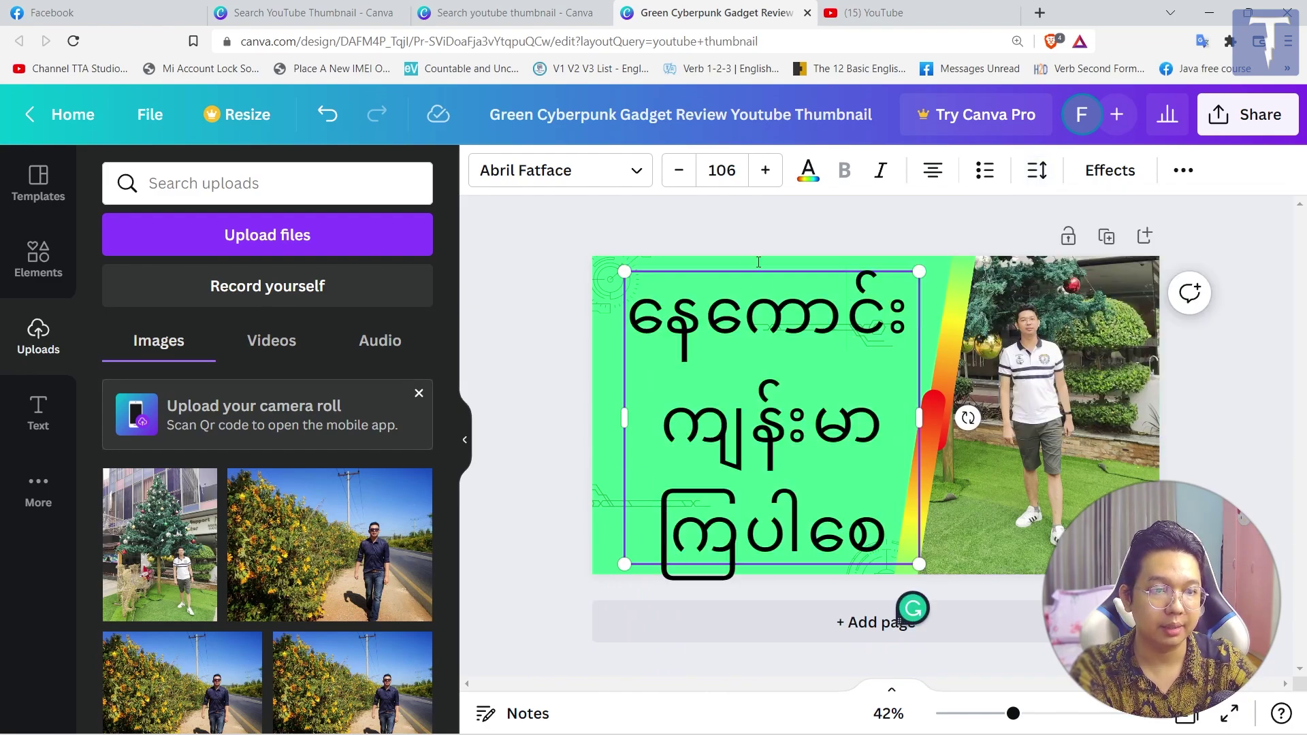
Step: Reduce the Burmese text to font size 90.6 and shift its box slightly down and to the left within the green area
left_click_drag(752, 270, 745, 269)
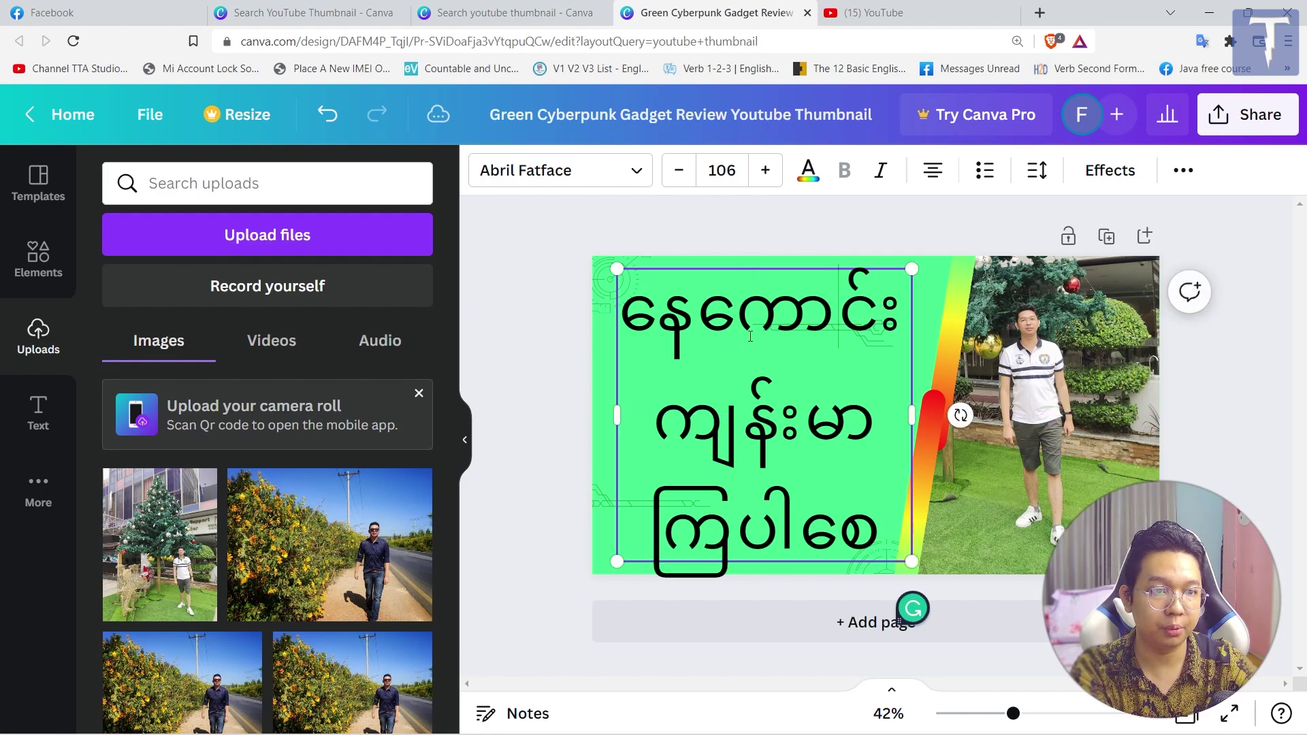
double_click(750, 335)
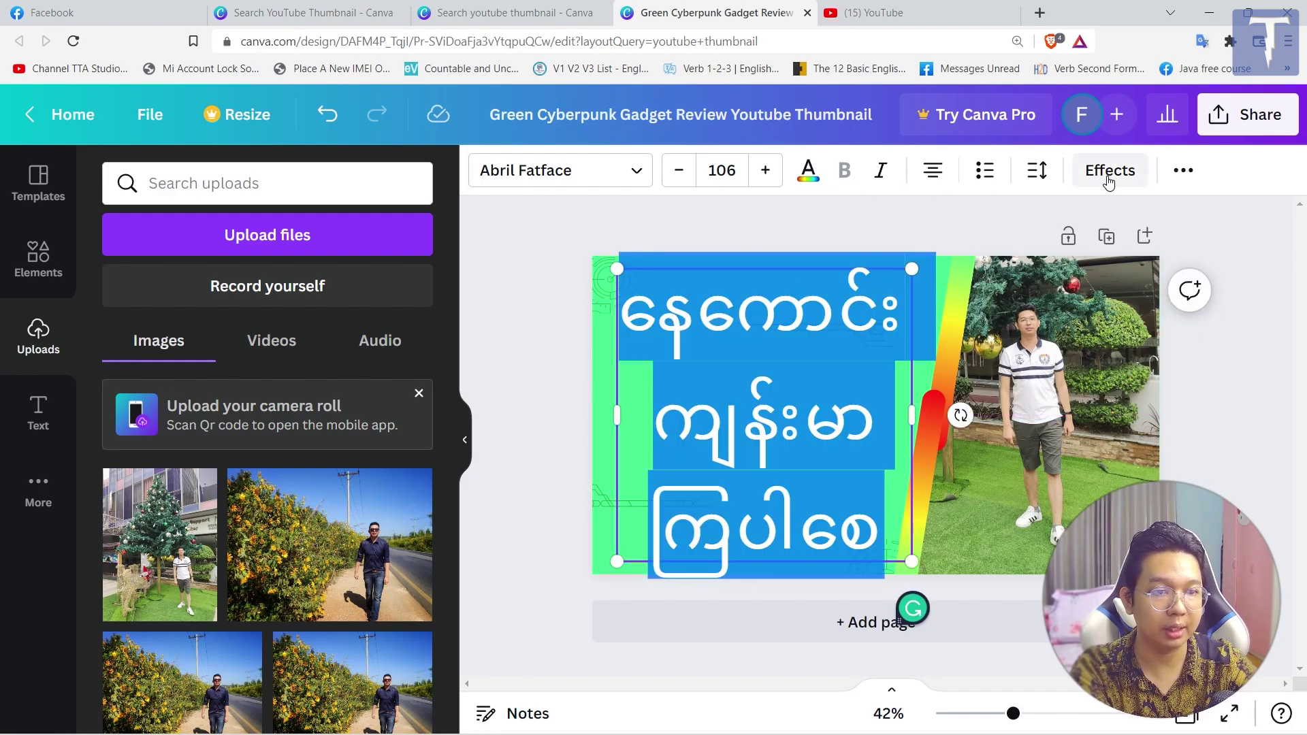
left_click(679, 180)
left_click(680, 181)
left_click(679, 181)
left_click(680, 181)
left_click(679, 181)
left_click(679, 170)
left_click(679, 170)
left_click(678, 171)
left_click(678, 170)
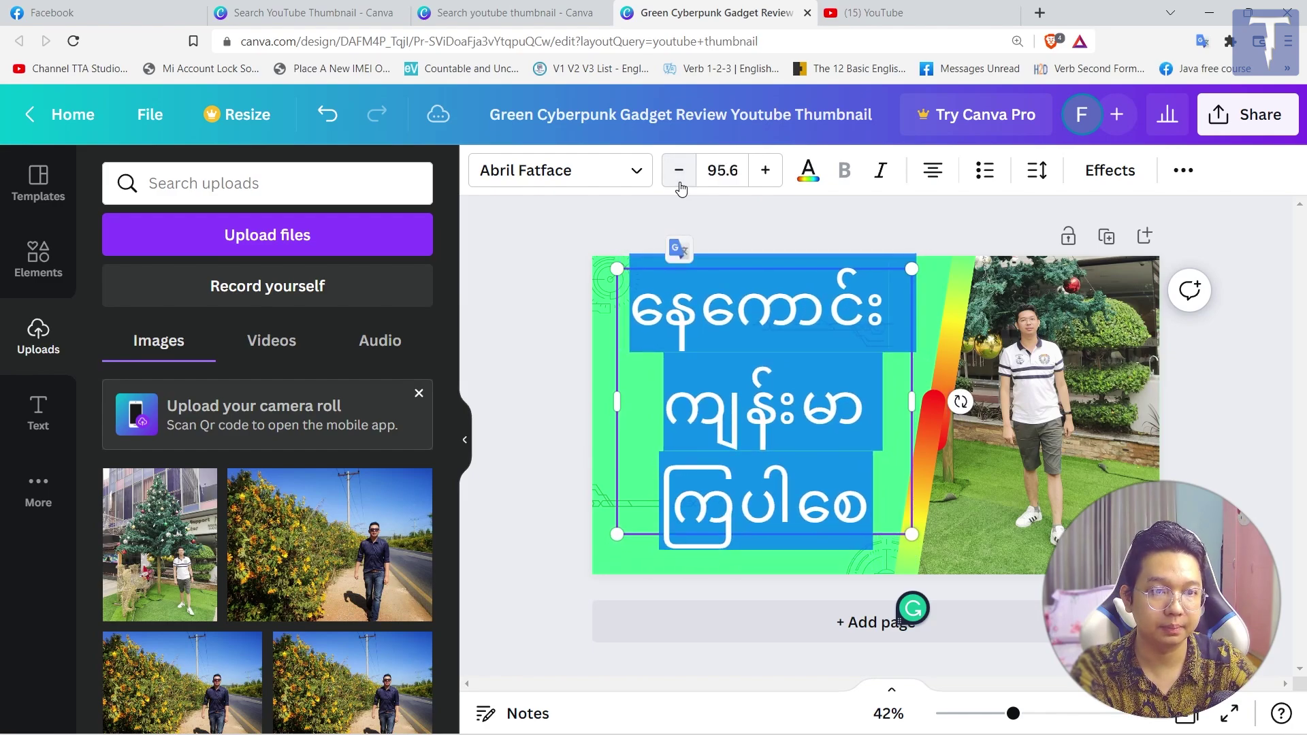
left_click(679, 170)
left_click(678, 170)
left_click(678, 170)
left_click(678, 171)
left_click(678, 183)
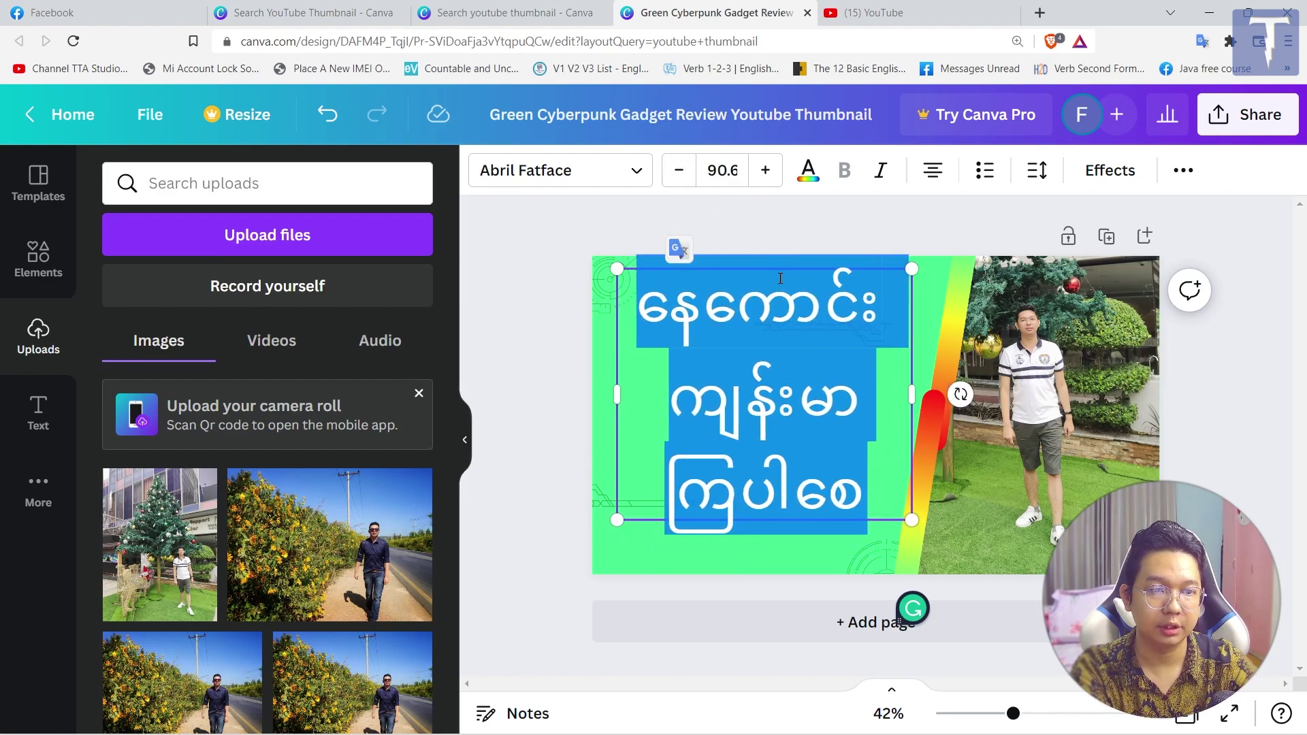
left_click(777, 271)
left_click(714, 570)
left_click(764, 306)
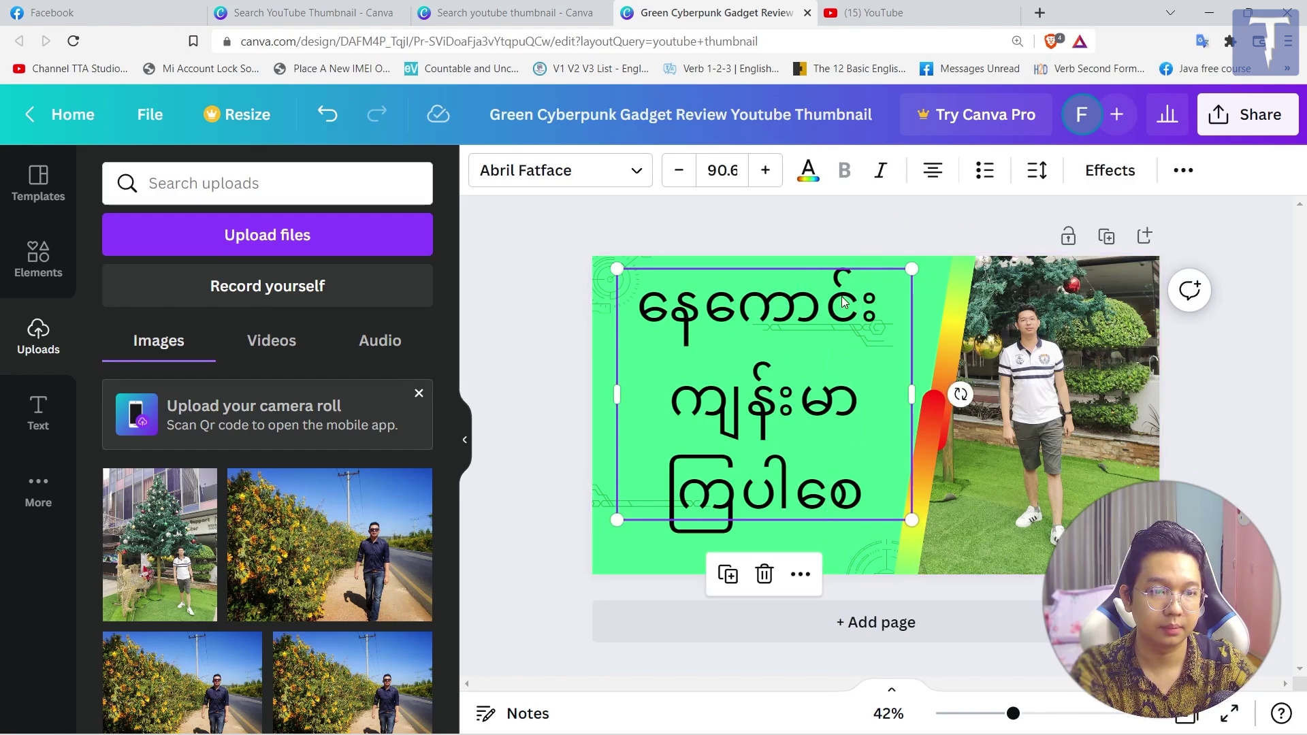
left_click_drag(791, 318, 779, 340)
Step: Try the Lift effect and a Shadow effect with offset 66 on the Burmese text, and reset the style to None
left_click(1116, 172)
left_click(262, 324)
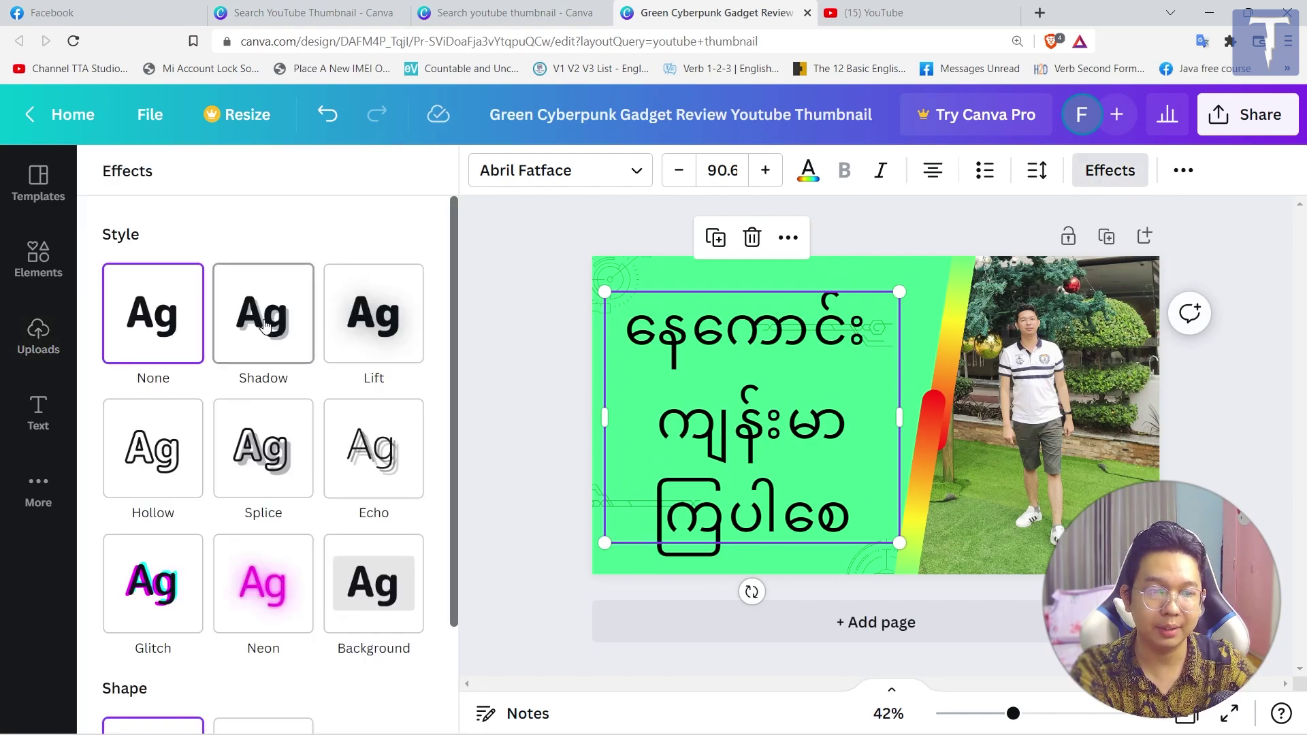
left_click(388, 331)
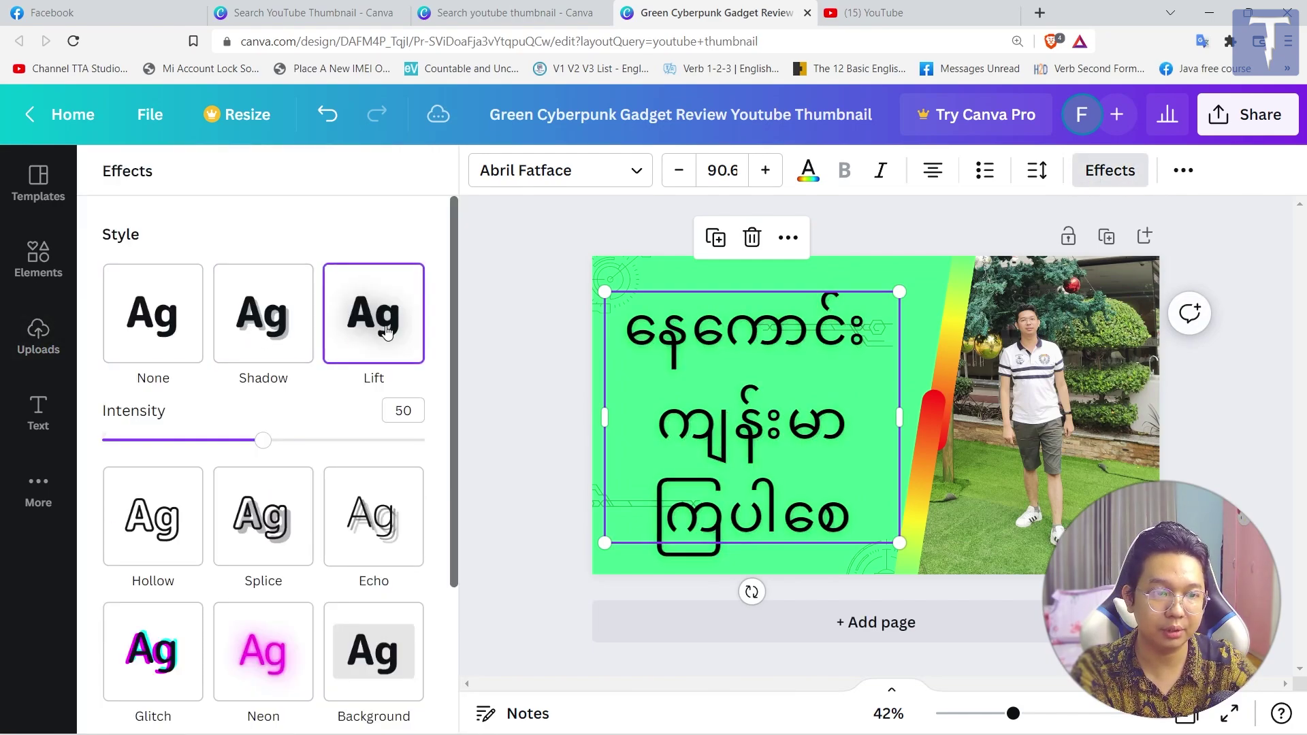
left_click(266, 338)
left_click_drag(265, 444, 316, 461)
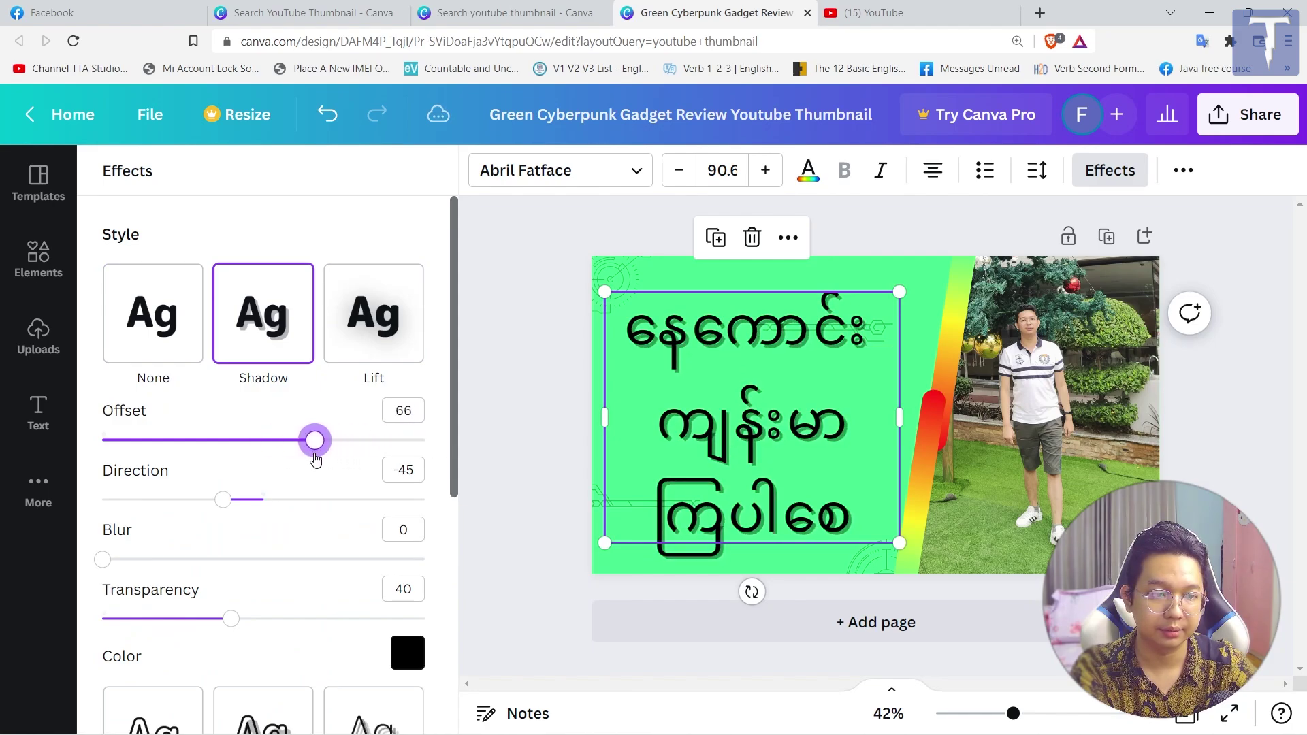
left_click(379, 379)
left_click(170, 337)
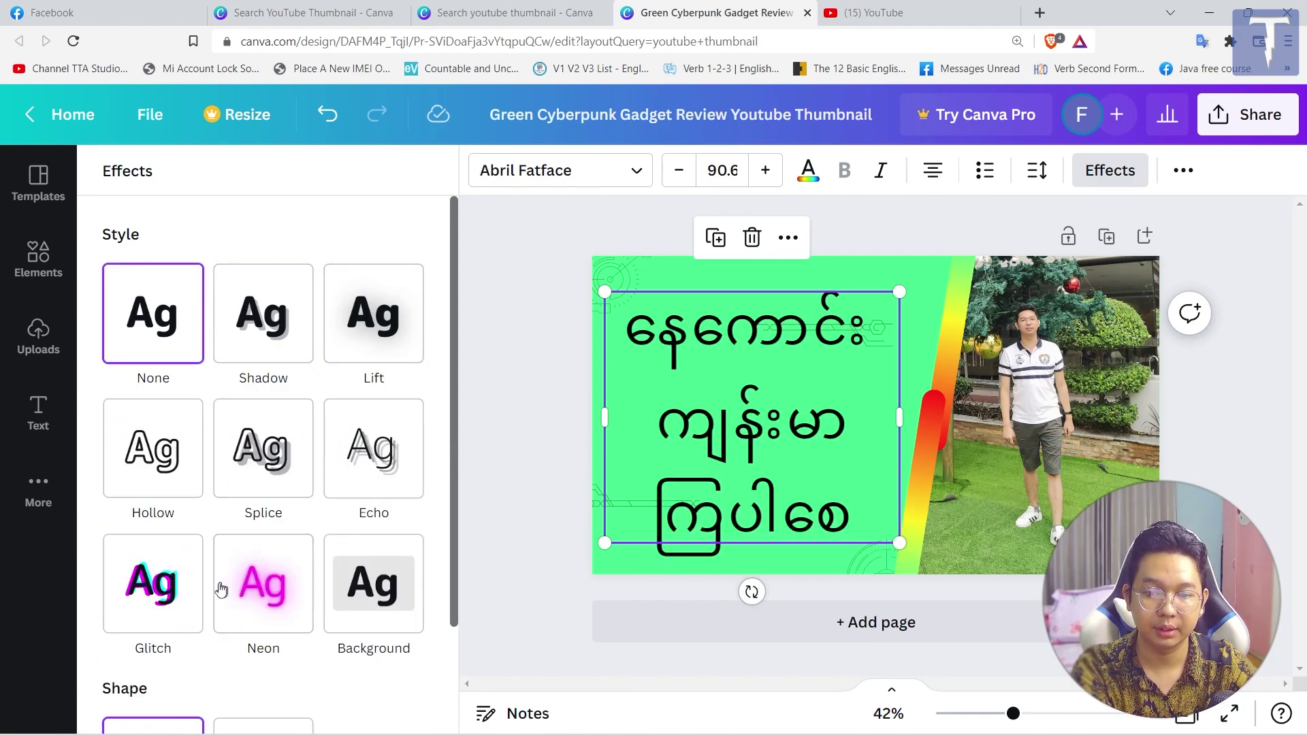
Step: Try the Glitch effect with offset 53, the Neon effect and the Background effect on the Burmese text
left_click(194, 591)
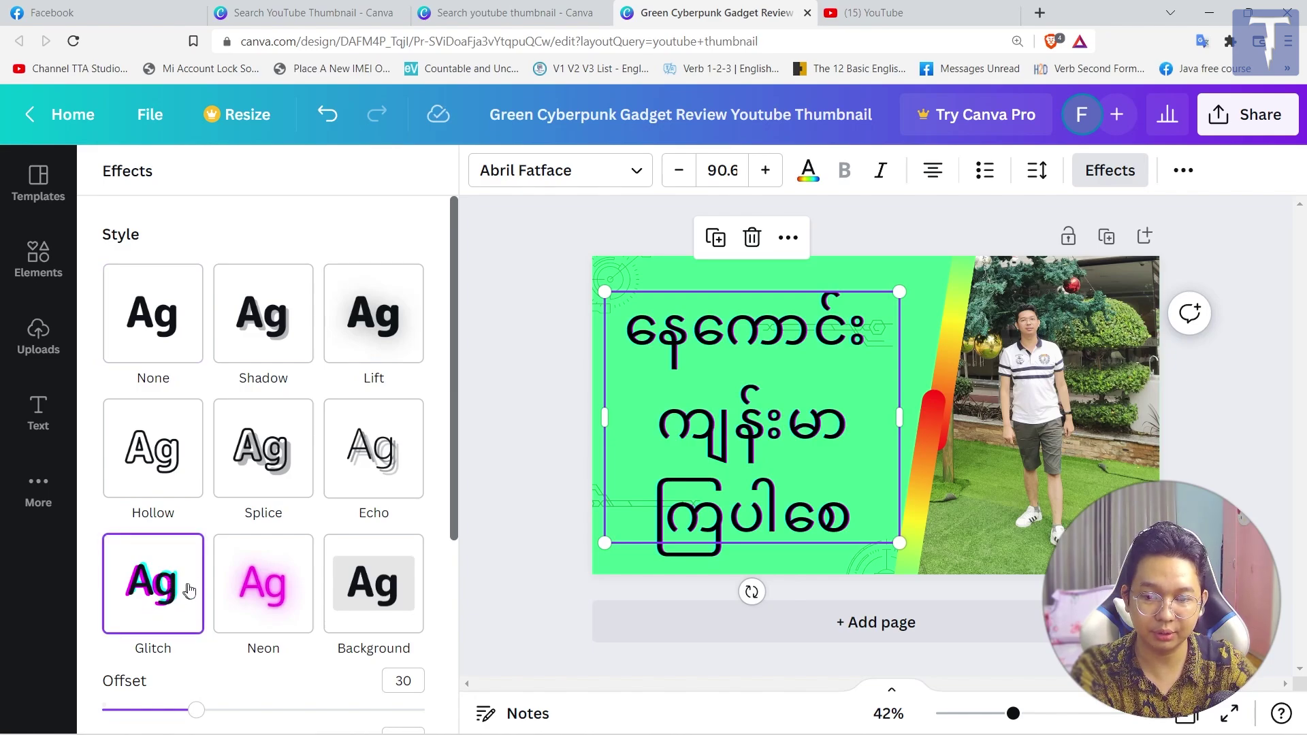
left_click_drag(196, 711, 274, 716)
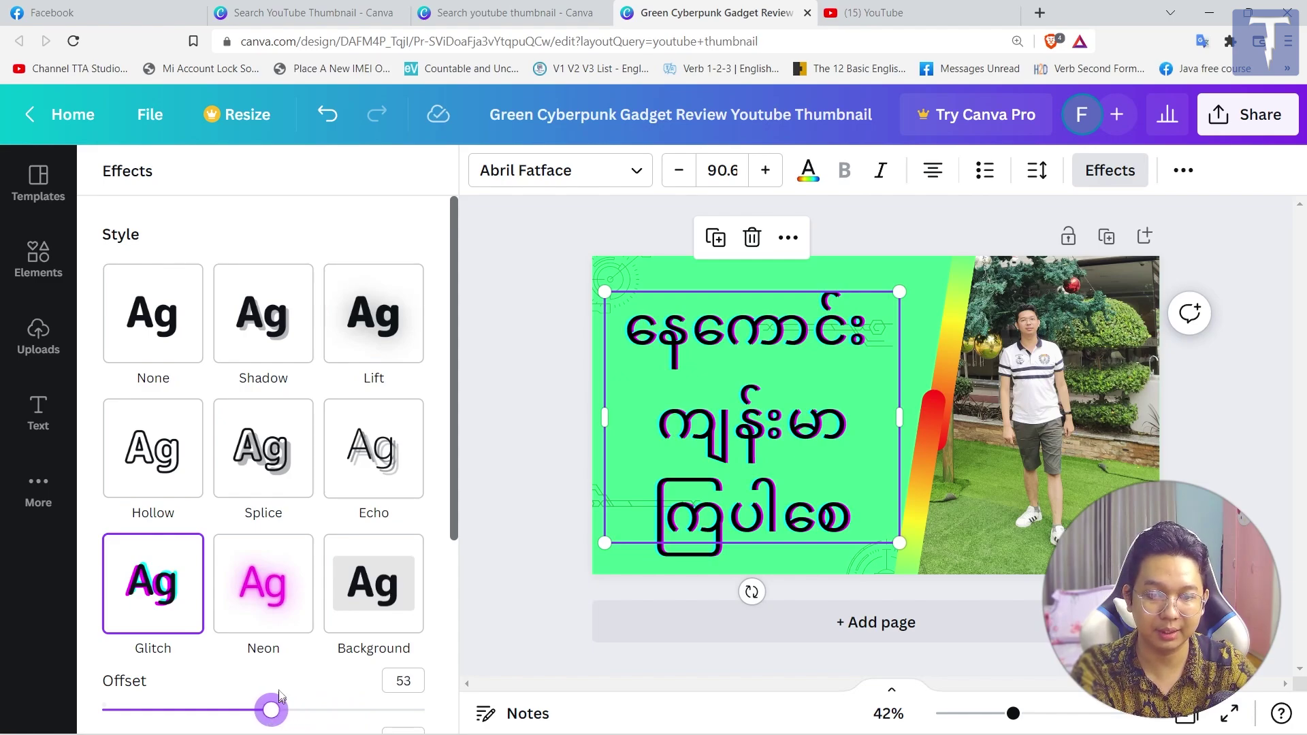
left_click(293, 587)
left_click(182, 582)
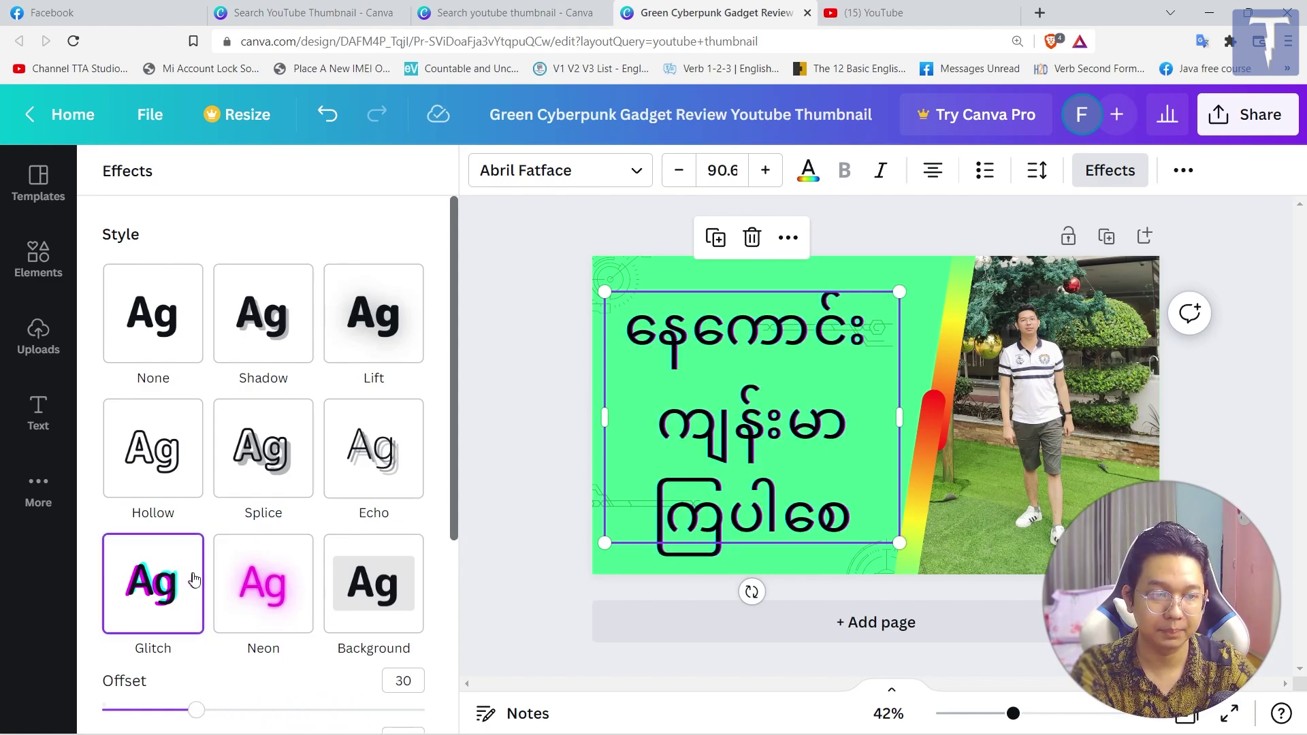
left_click(374, 592)
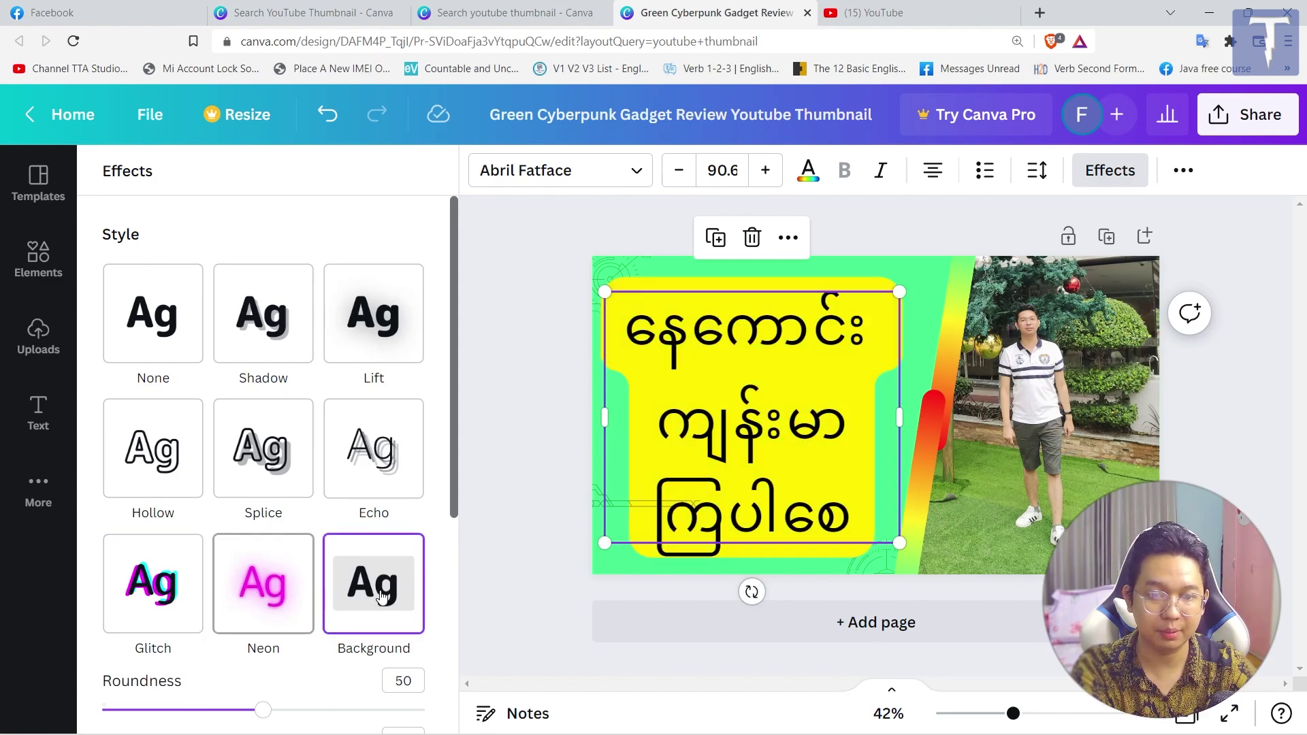
Step: Apply the Glitch effect to the Burmese text with offset 56, direction 84 and the cyan-magenta colour pair
left_click(147, 608)
scroll(197, 585, "down", 3)
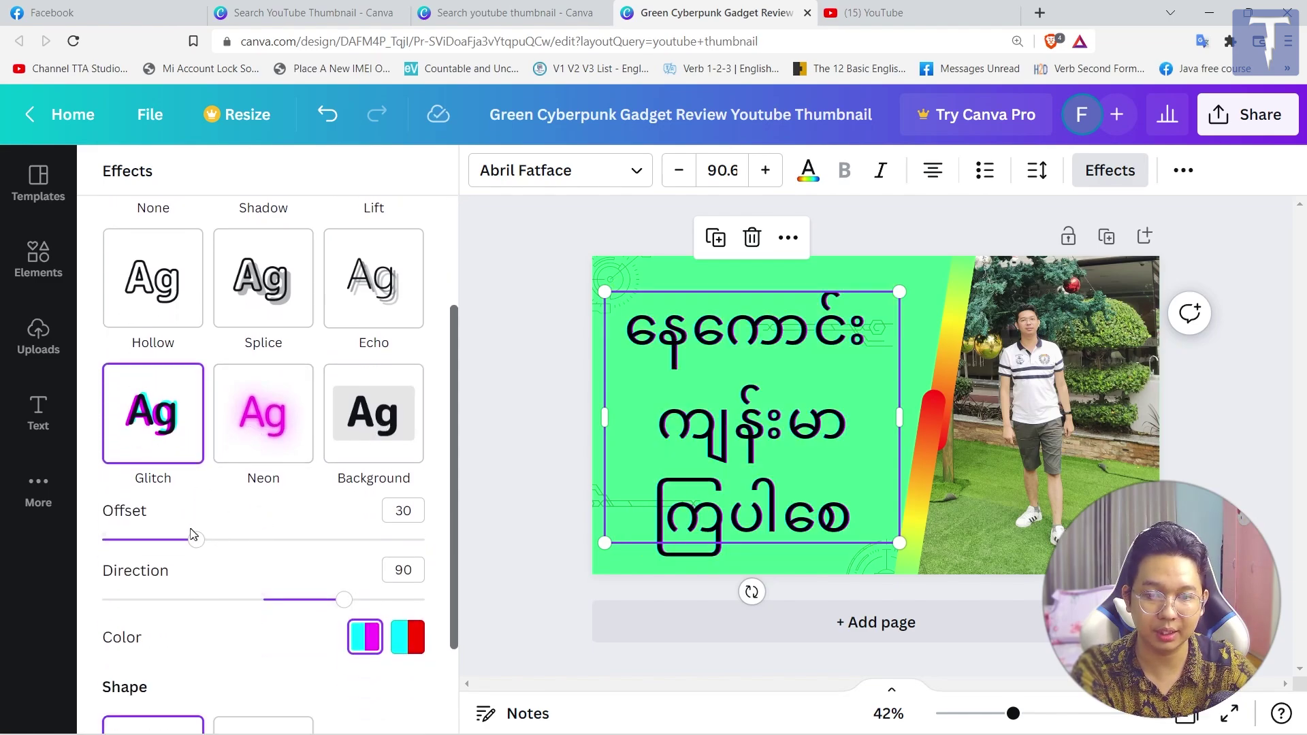
left_click_drag(197, 539, 283, 552)
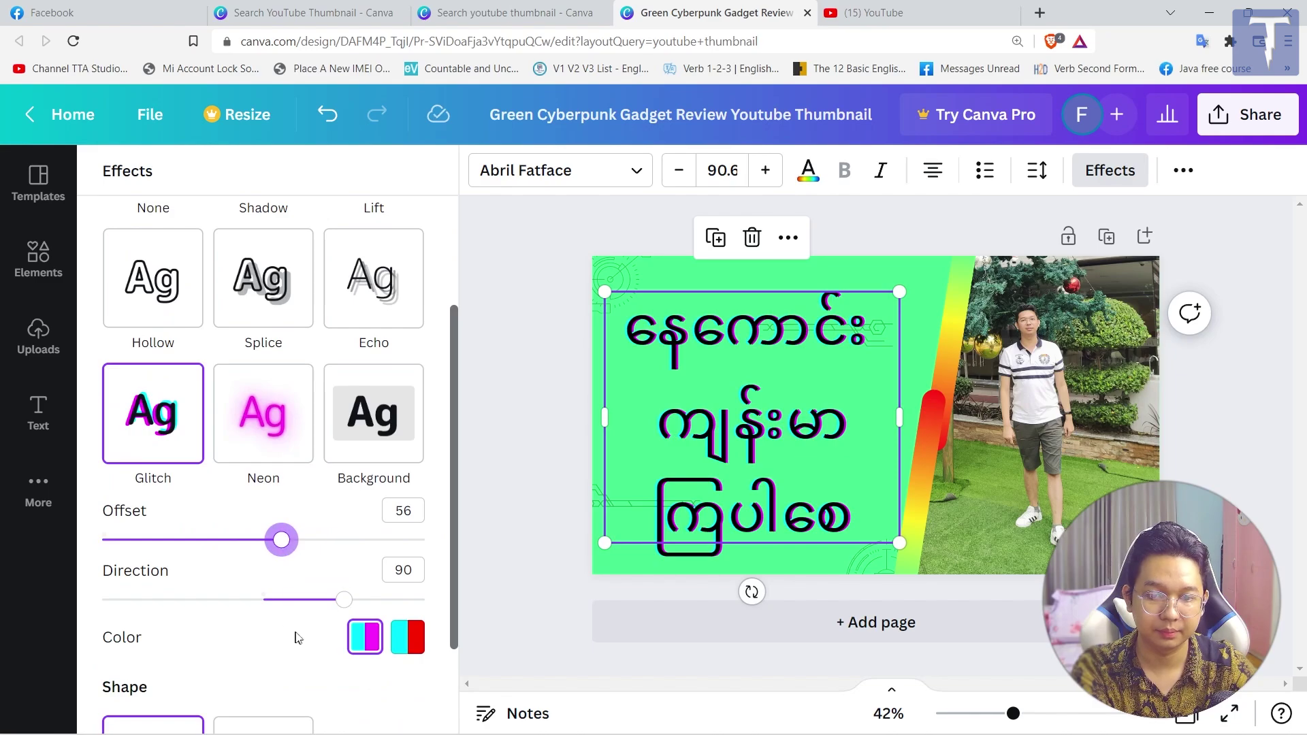
mouse_move(345, 608)
left_mouse_down()
mouse_move(111, 606)
mouse_move(397, 606)
mouse_move(283, 606)
mouse_move(340, 616)
left_mouse_up()
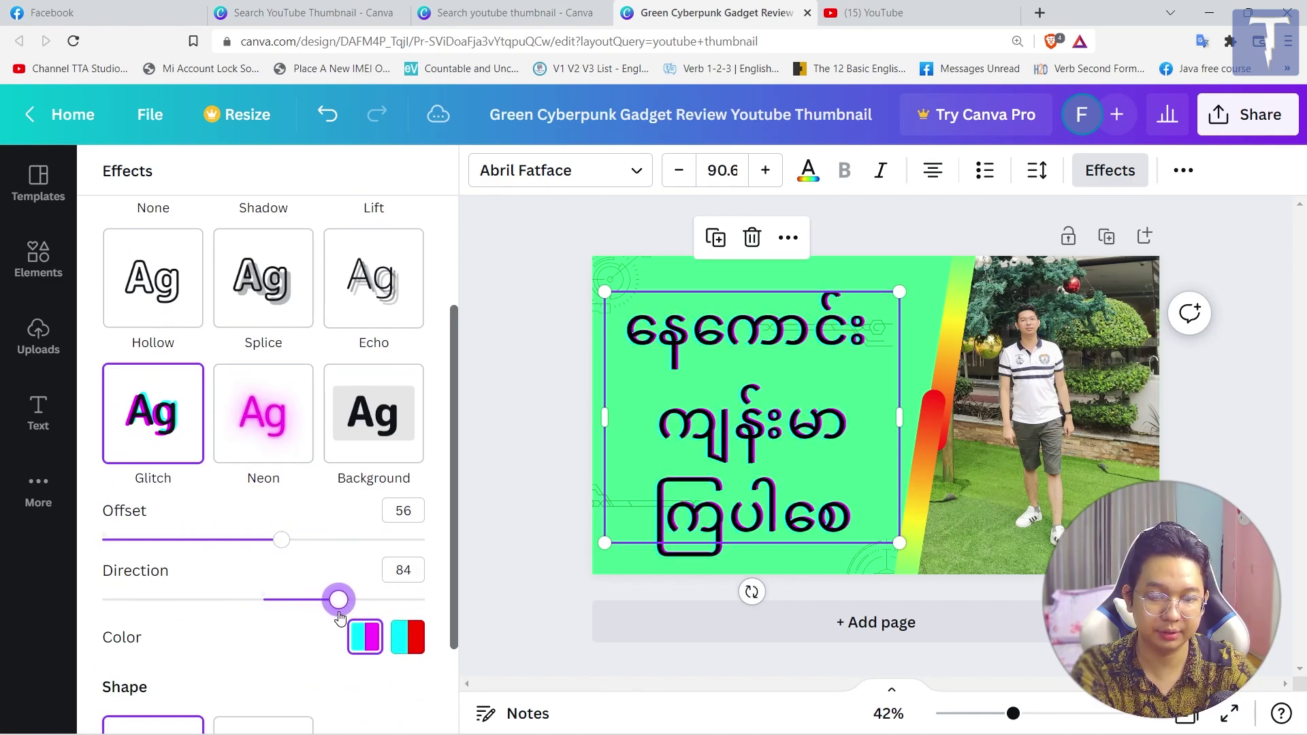
left_click(405, 636)
left_click(374, 646)
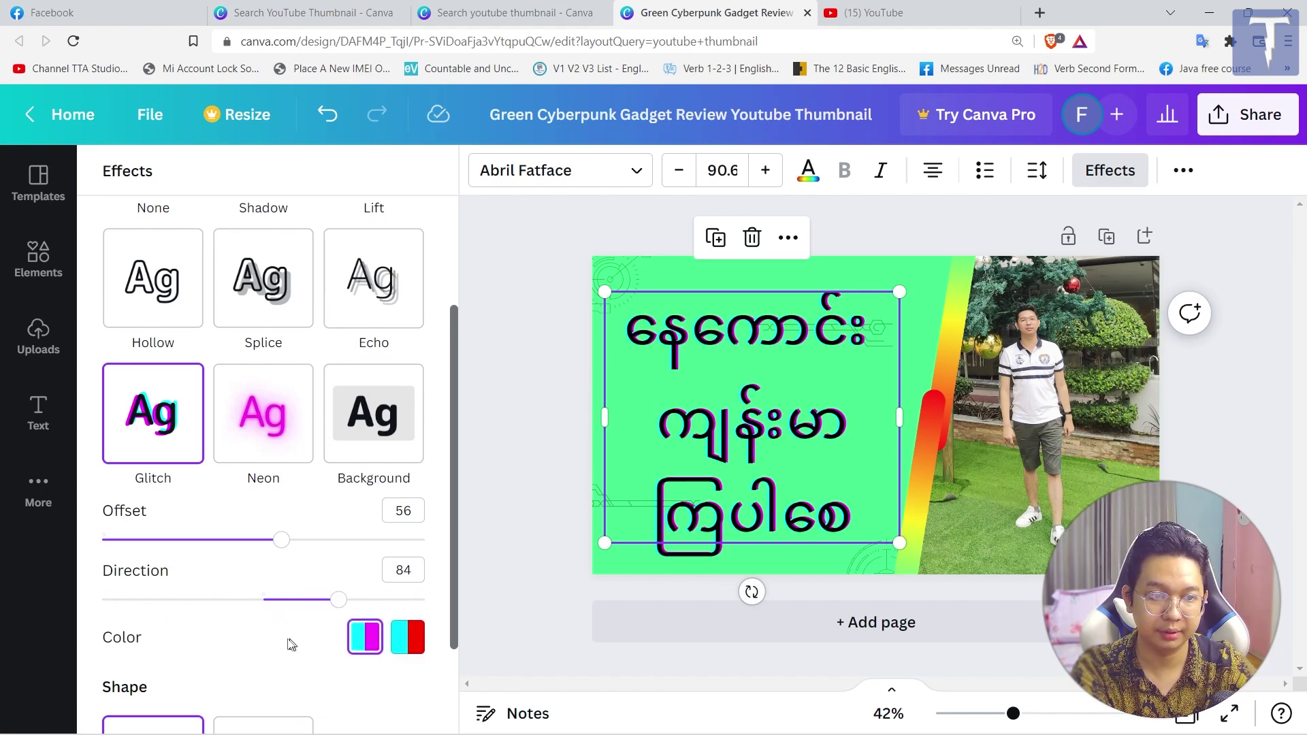
Step: Try the Curve shape on the Burmese text, return the shape to None and nudge the text box slightly upward
scroll(260, 586, "down", 2)
left_click(279, 623)
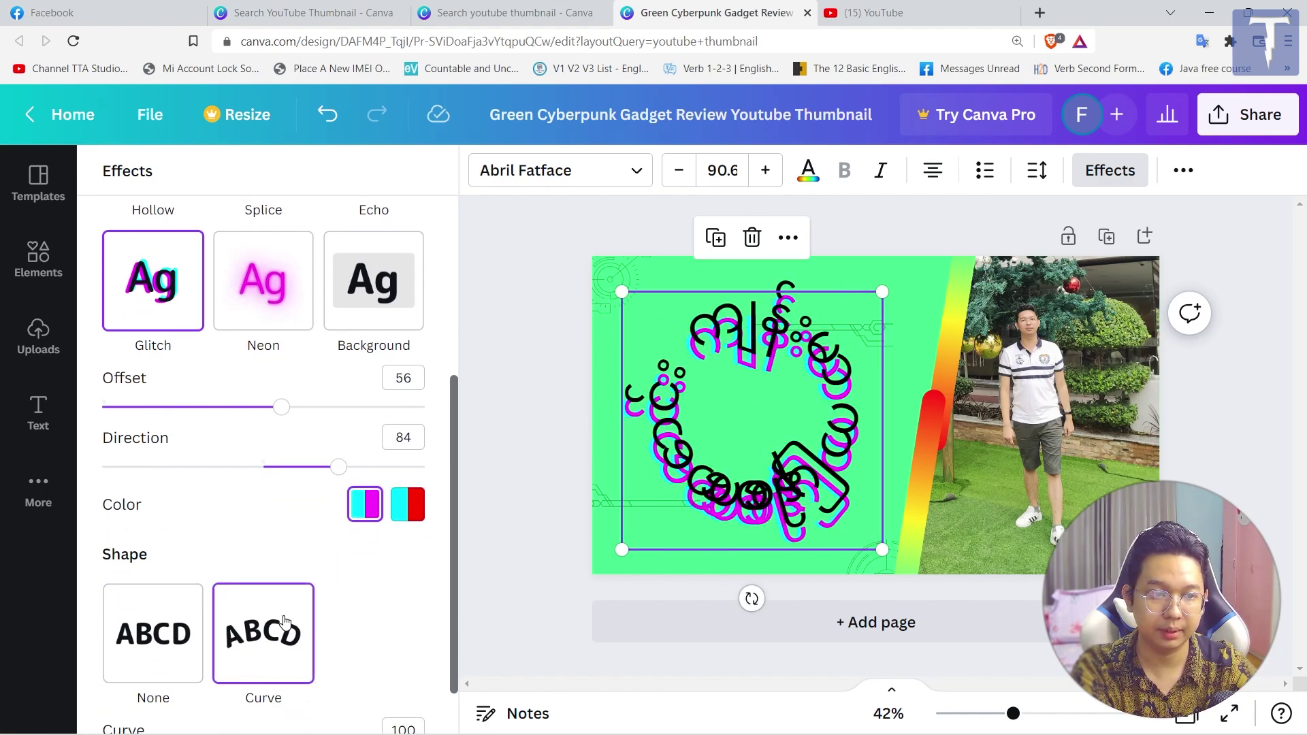
left_click(163, 636)
scroll(248, 565, "up", 2)
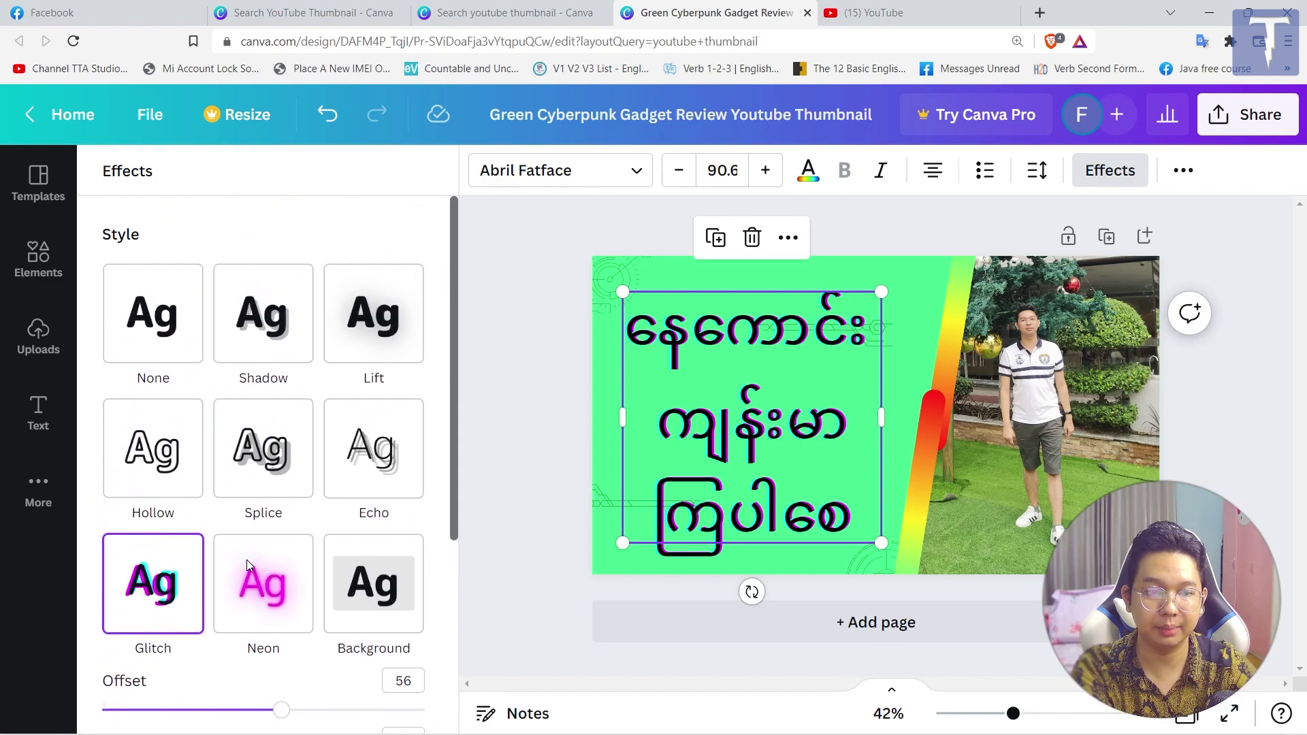
left_click_drag(751, 428, 752, 416)
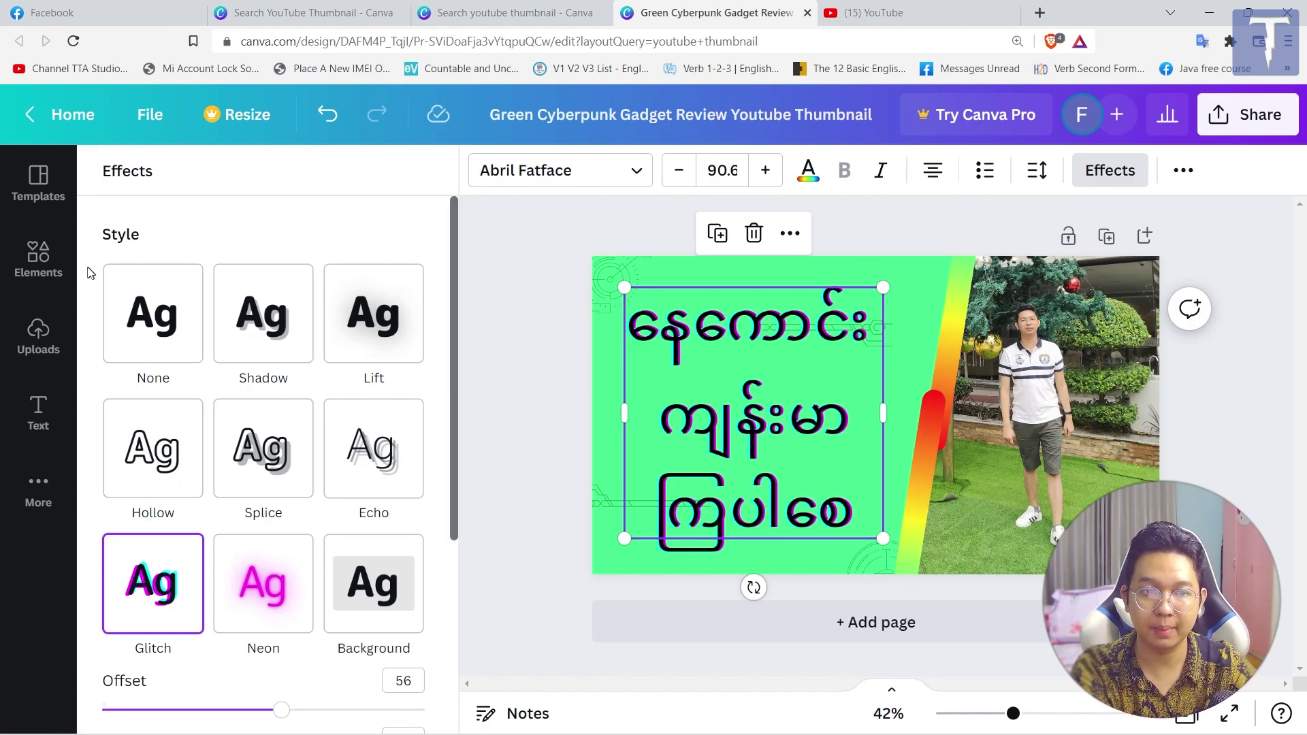
Step: Look through the available elements, text options, additional apps and YouTube thumbnail templates
left_click(58, 259)
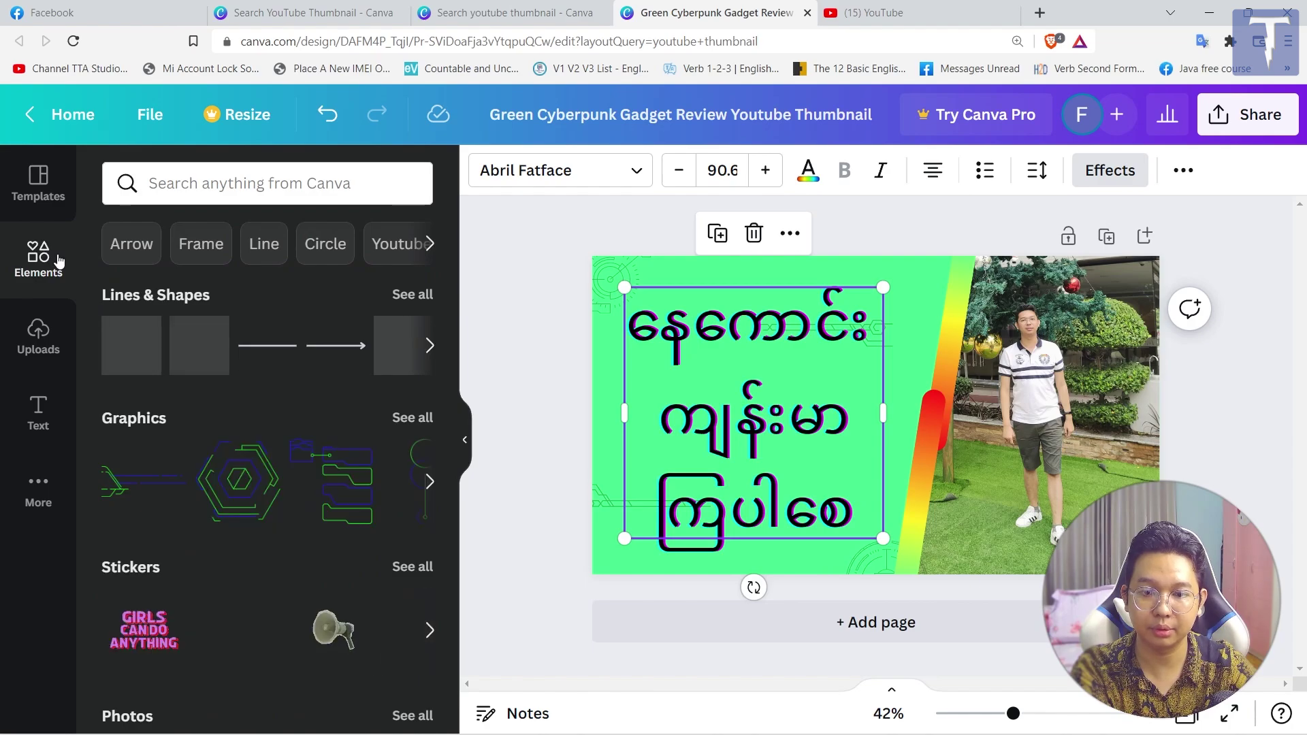
scroll(279, 590, "down", 2)
scroll(279, 591, "down", 4)
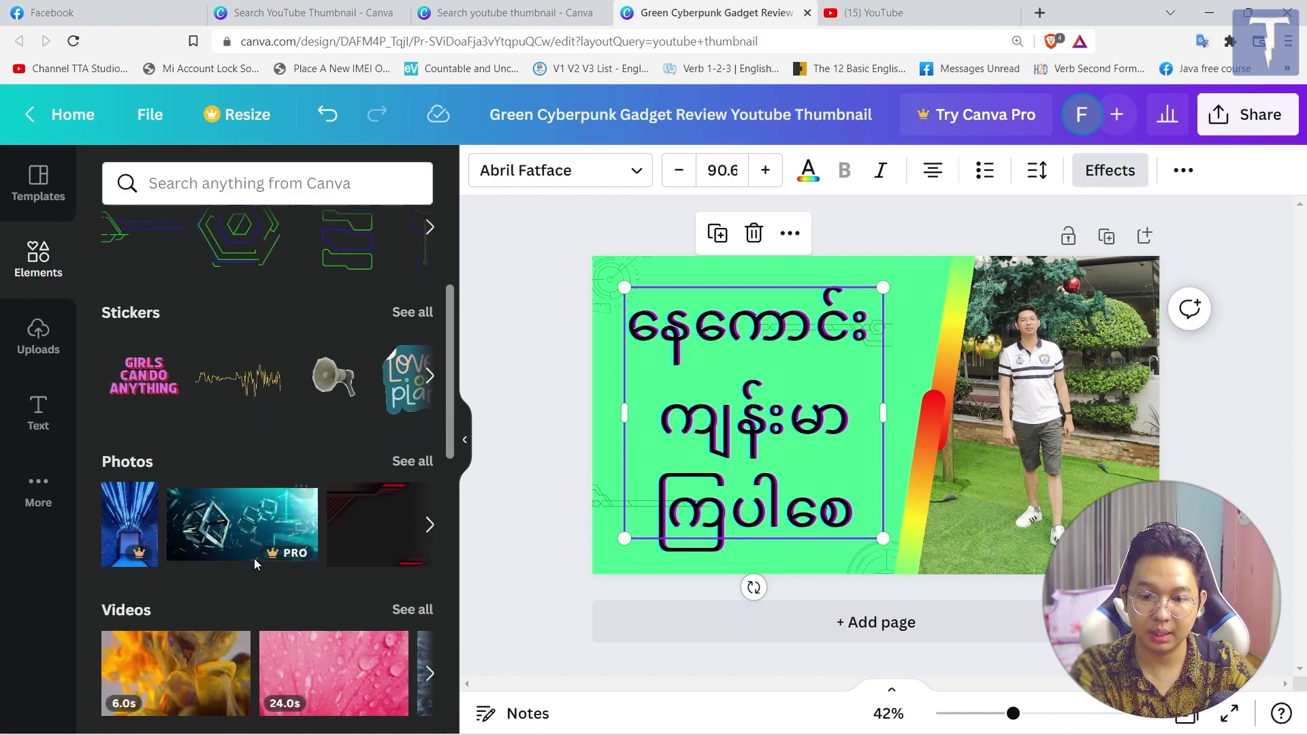
scroll(272, 545, "up", 3)
left_click(44, 424)
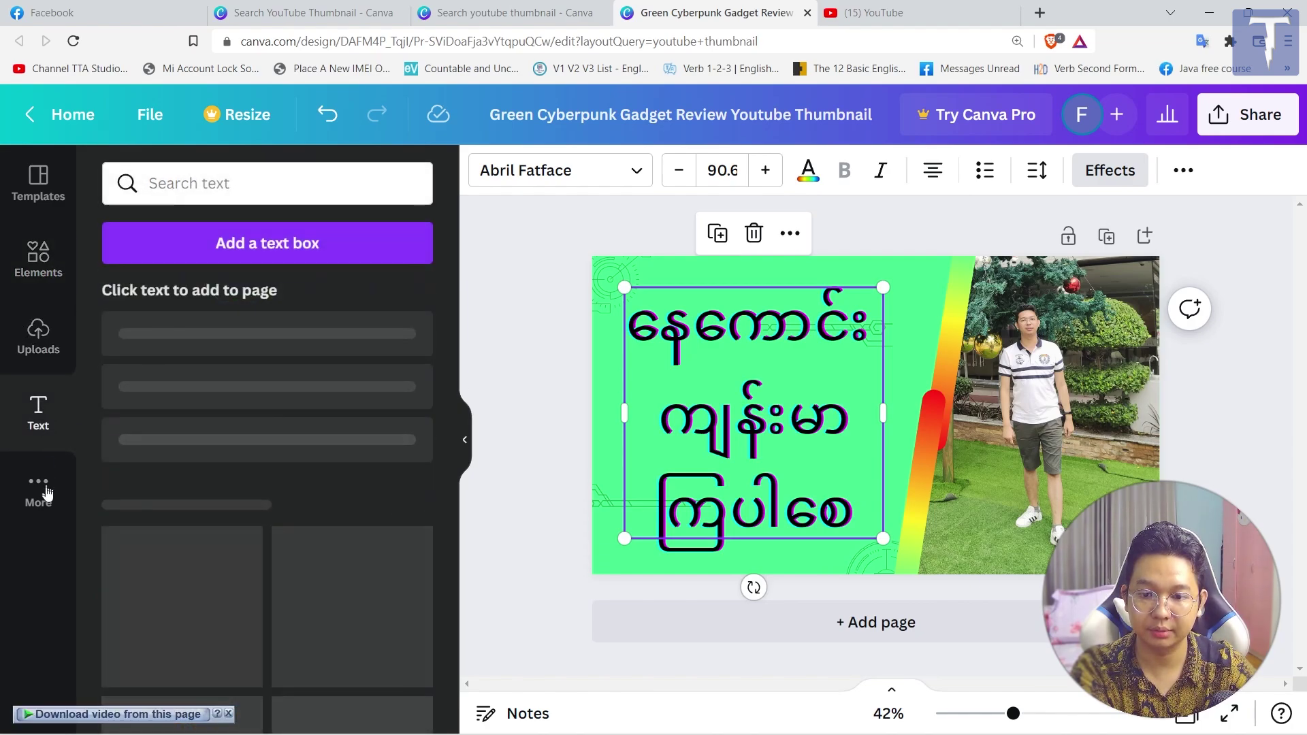
left_click(39, 489)
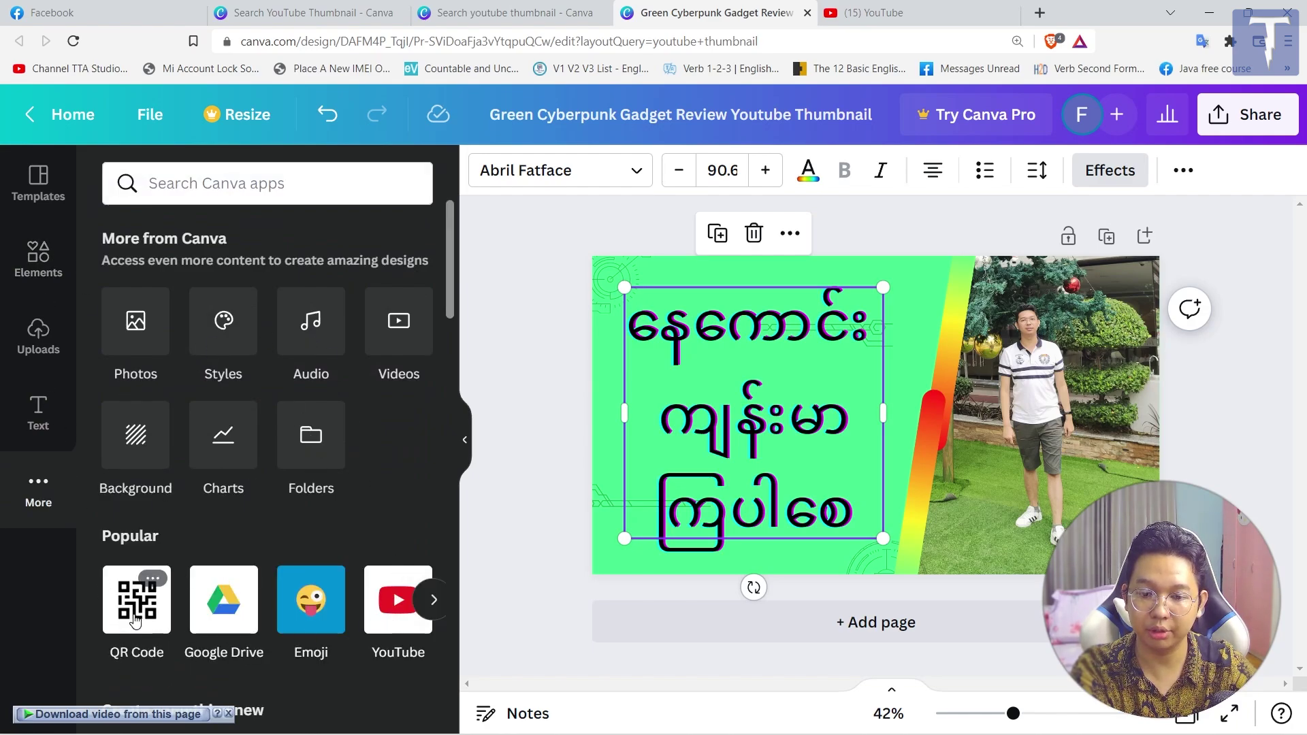
scroll(170, 616, "down", 1)
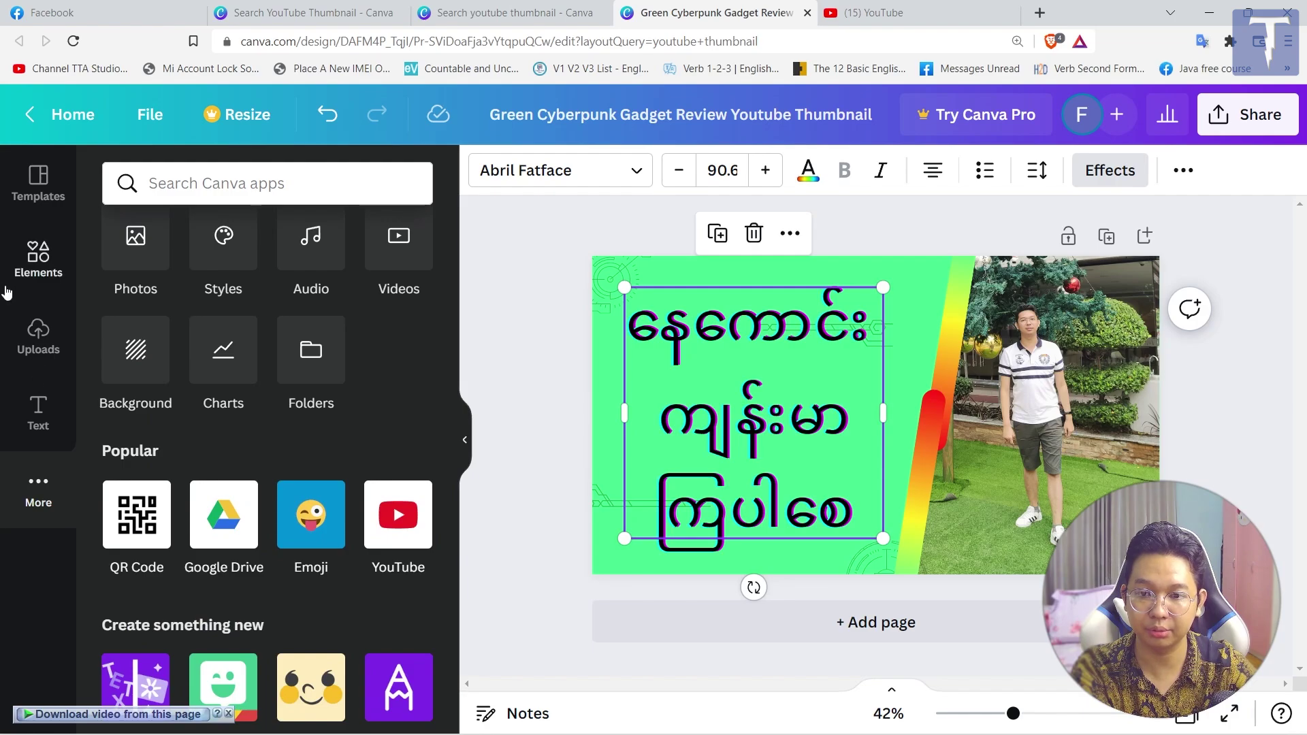
left_click(36, 182)
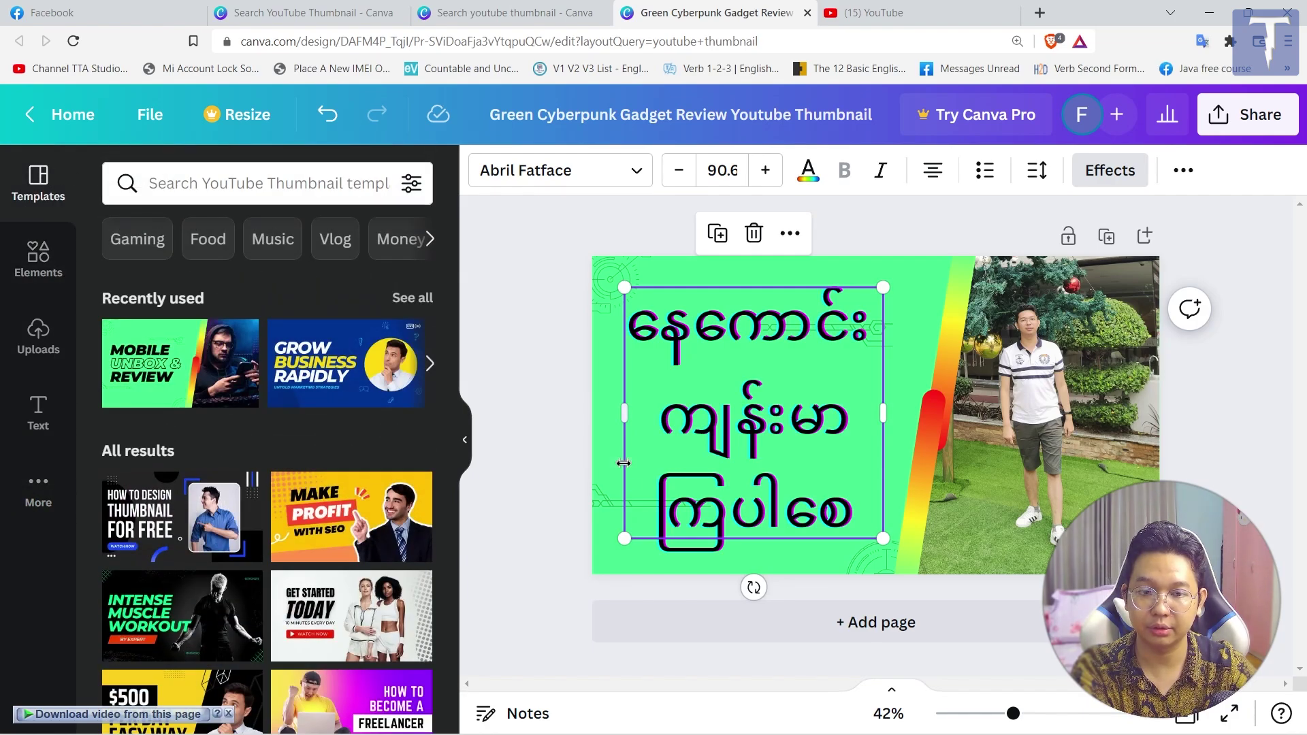
Step: Try black, red and yellow on the page background, and set it to the light grey from the photo colours
left_click(599, 357)
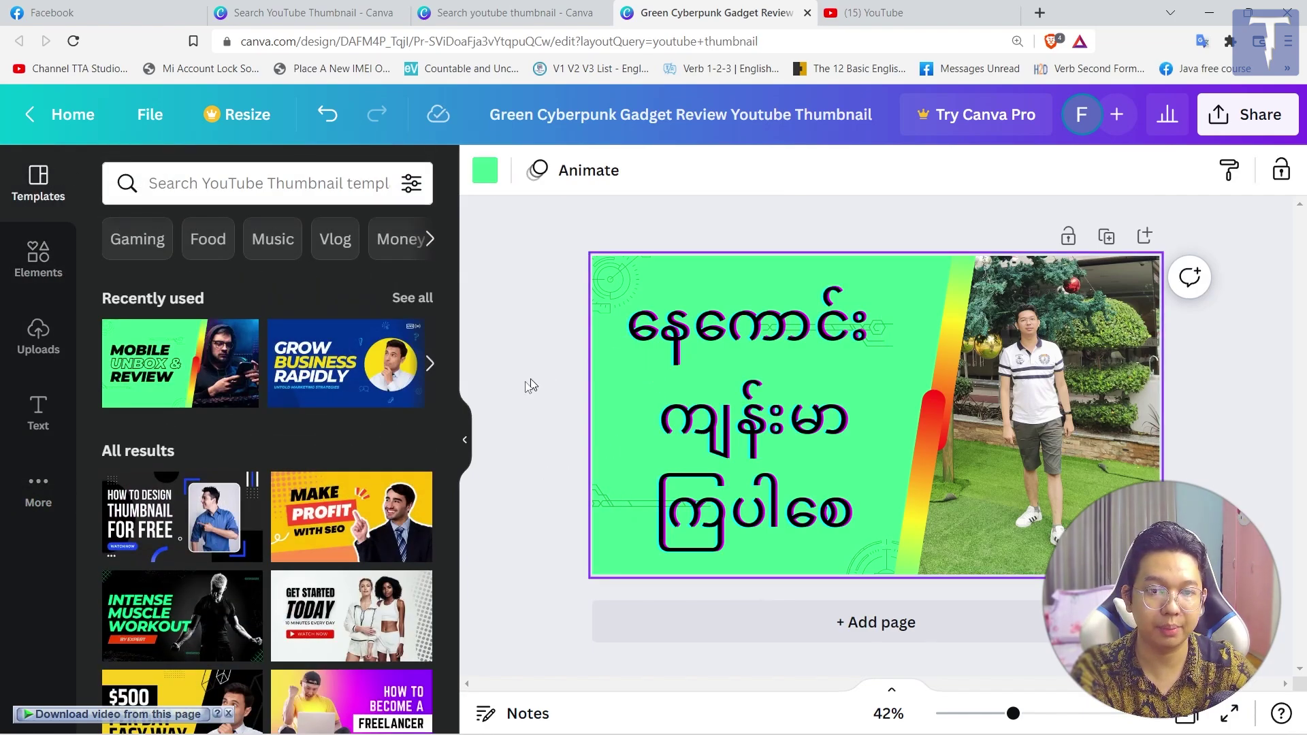
left_click(525, 386)
left_click(603, 386)
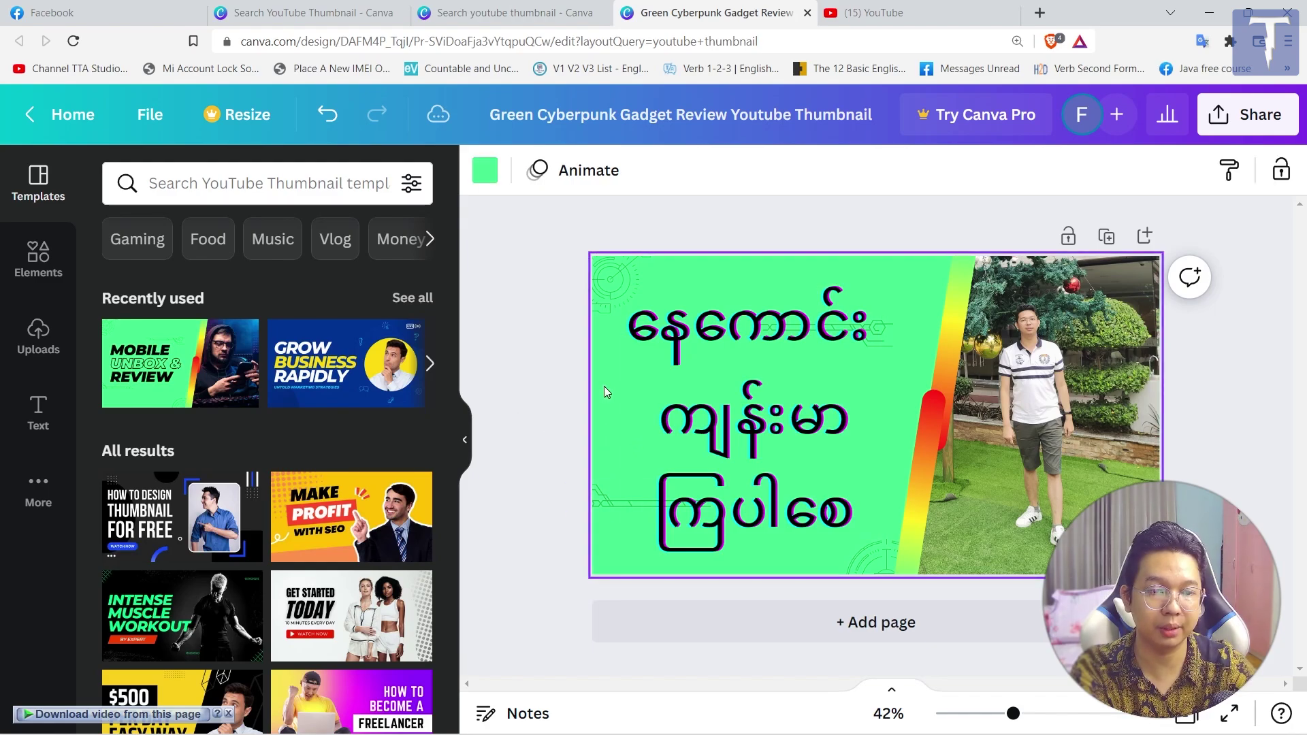
left_click(485, 170)
left_click(183, 286)
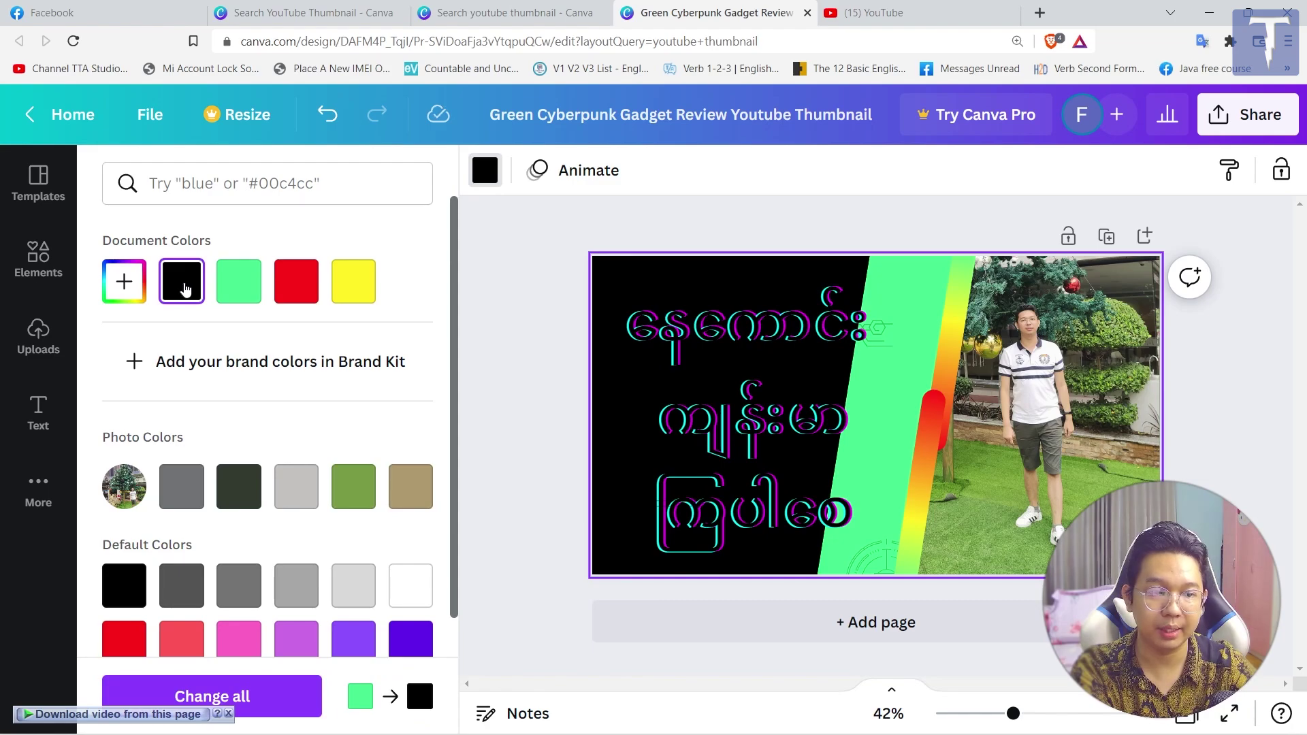
left_click(310, 289)
left_click(363, 288)
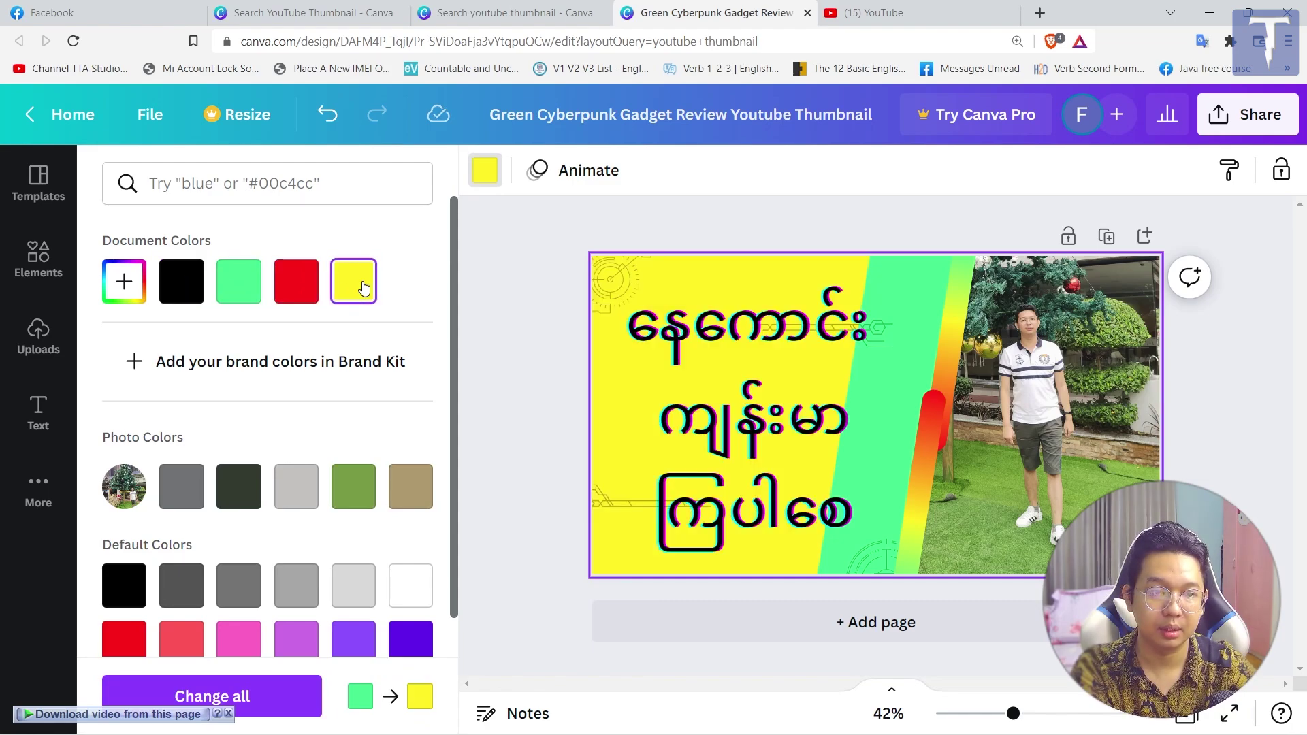
left_click(292, 512)
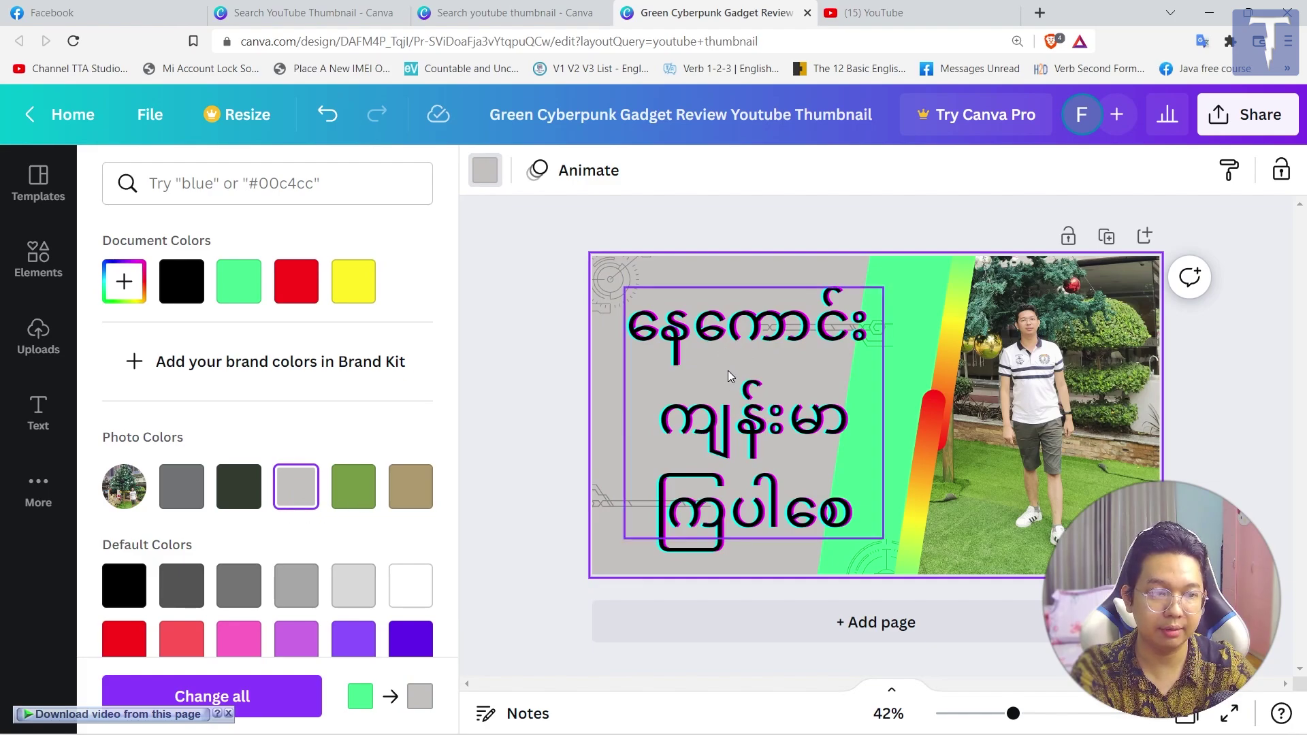
Step: Recolour the slanted green shape beside the photo to the same light grey as the background
left_click(905, 306)
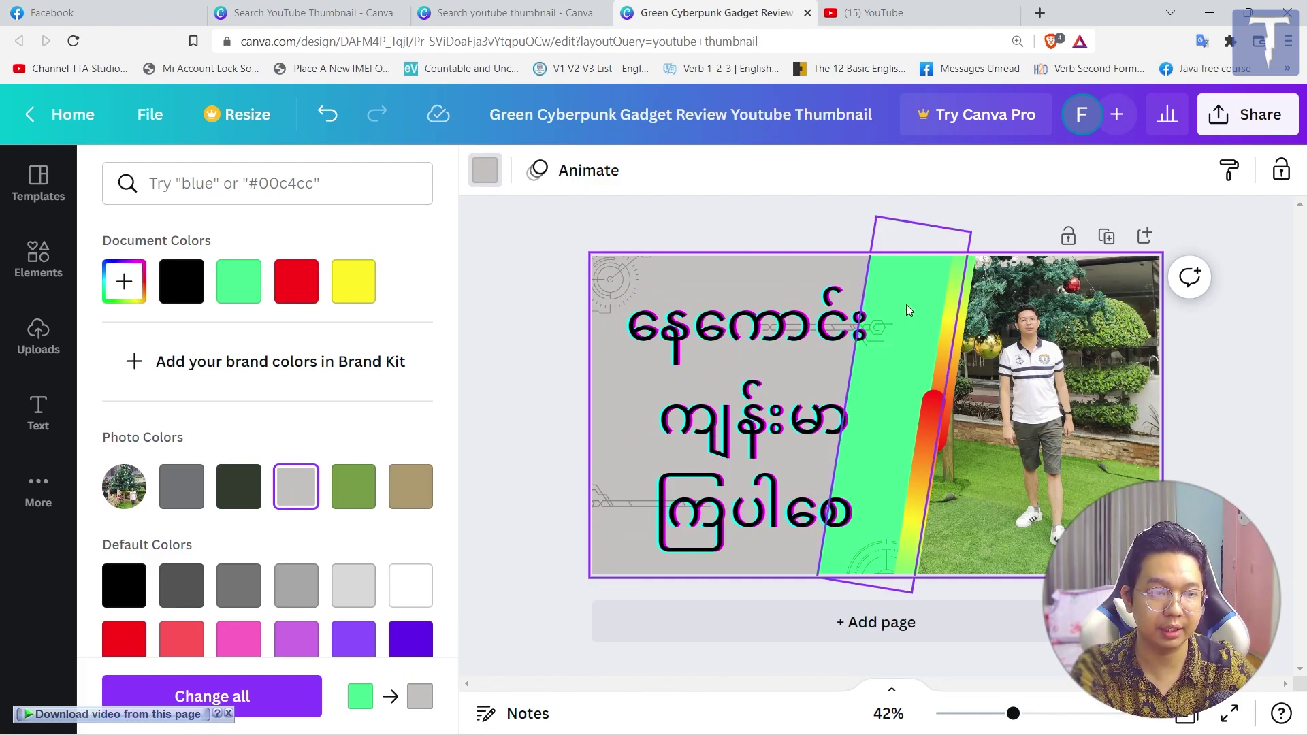
left_click(599, 173)
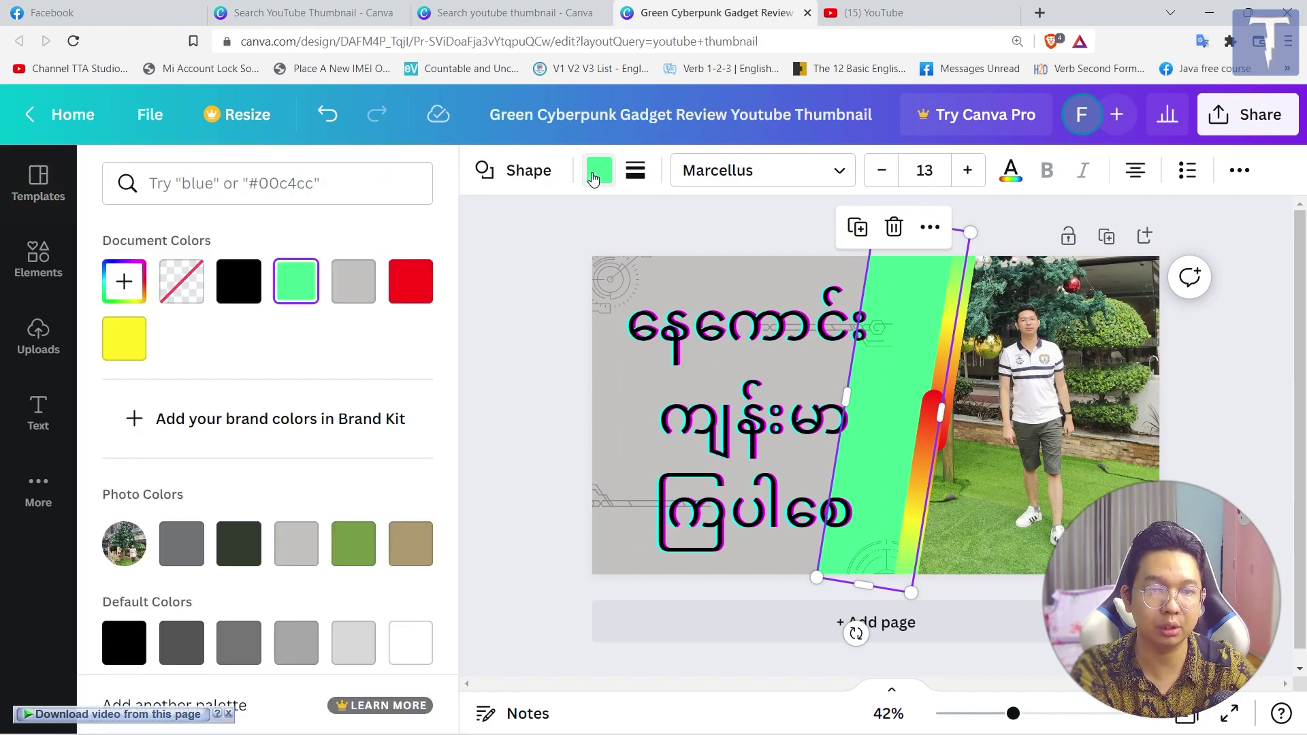
left_click(354, 280)
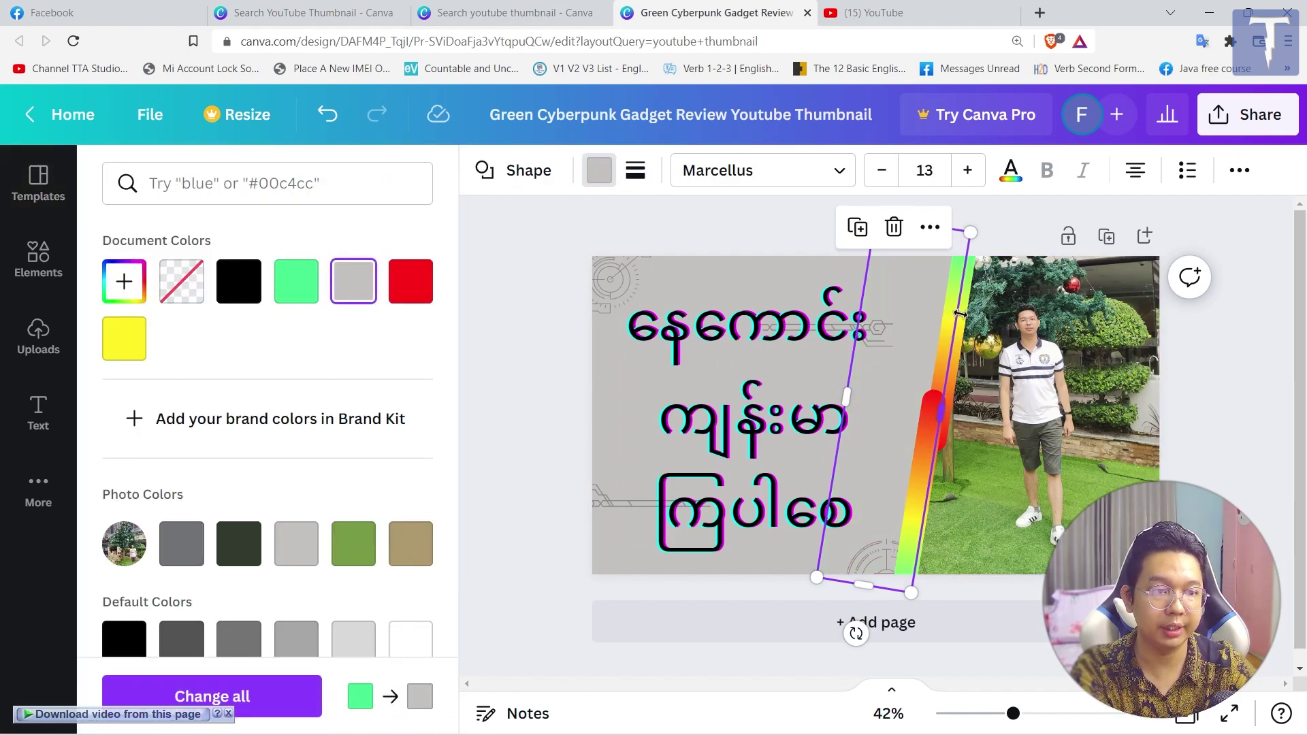
key("Escape")
left_click(1032, 666)
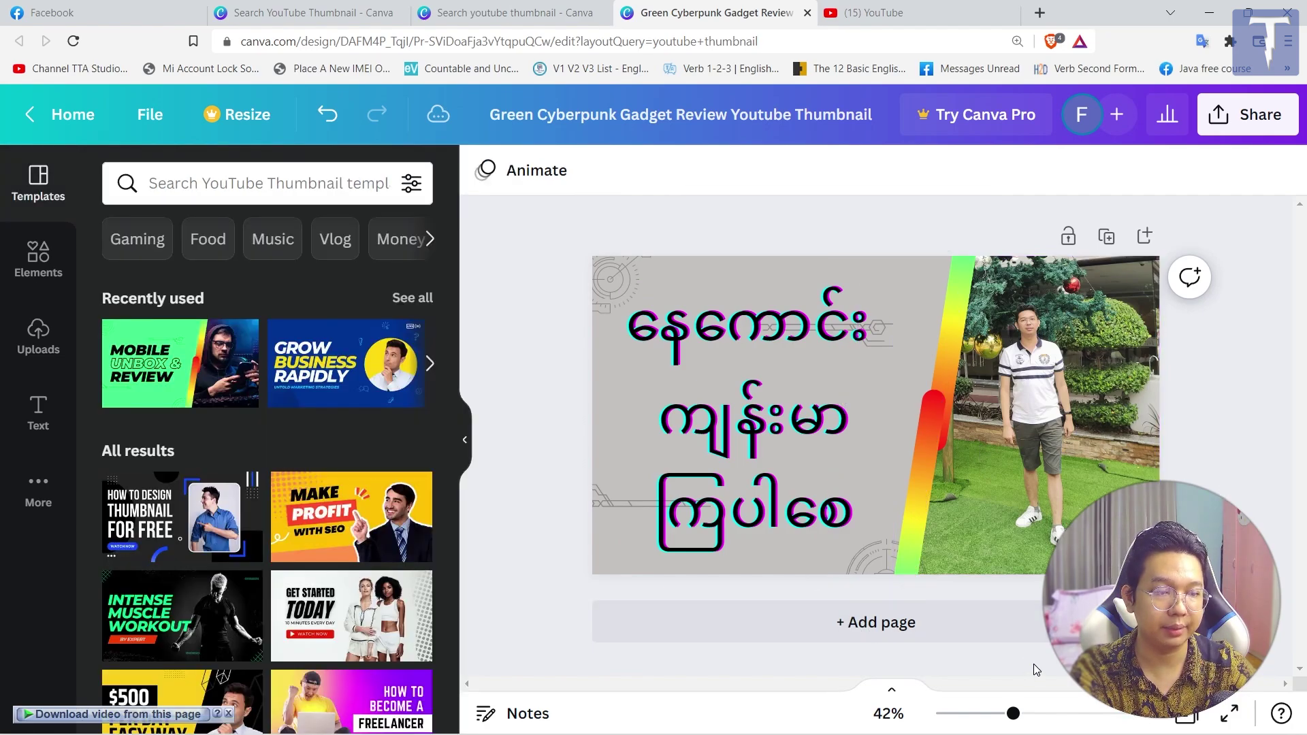
Step: Recolour the lower slanted gradient bar, changing its red to light grey and its green to yellow
left_click(924, 513)
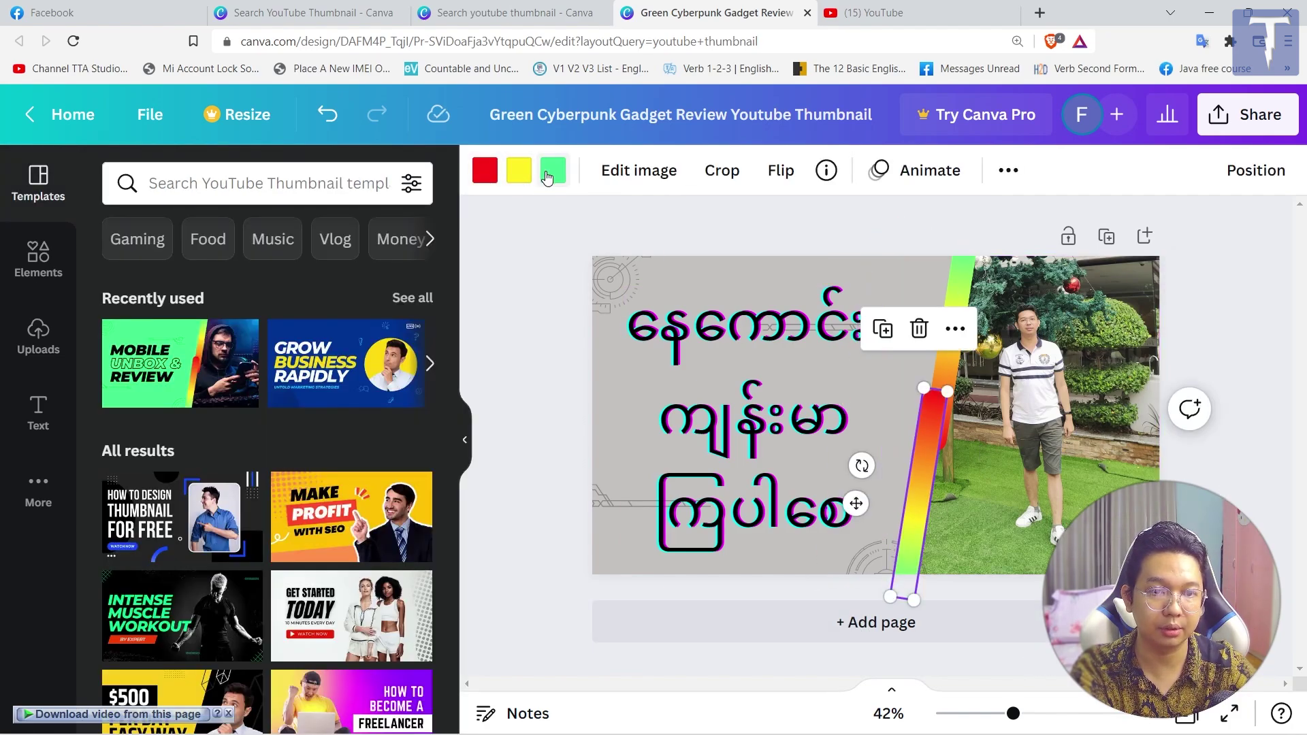
left_click(484, 174)
left_click(410, 281)
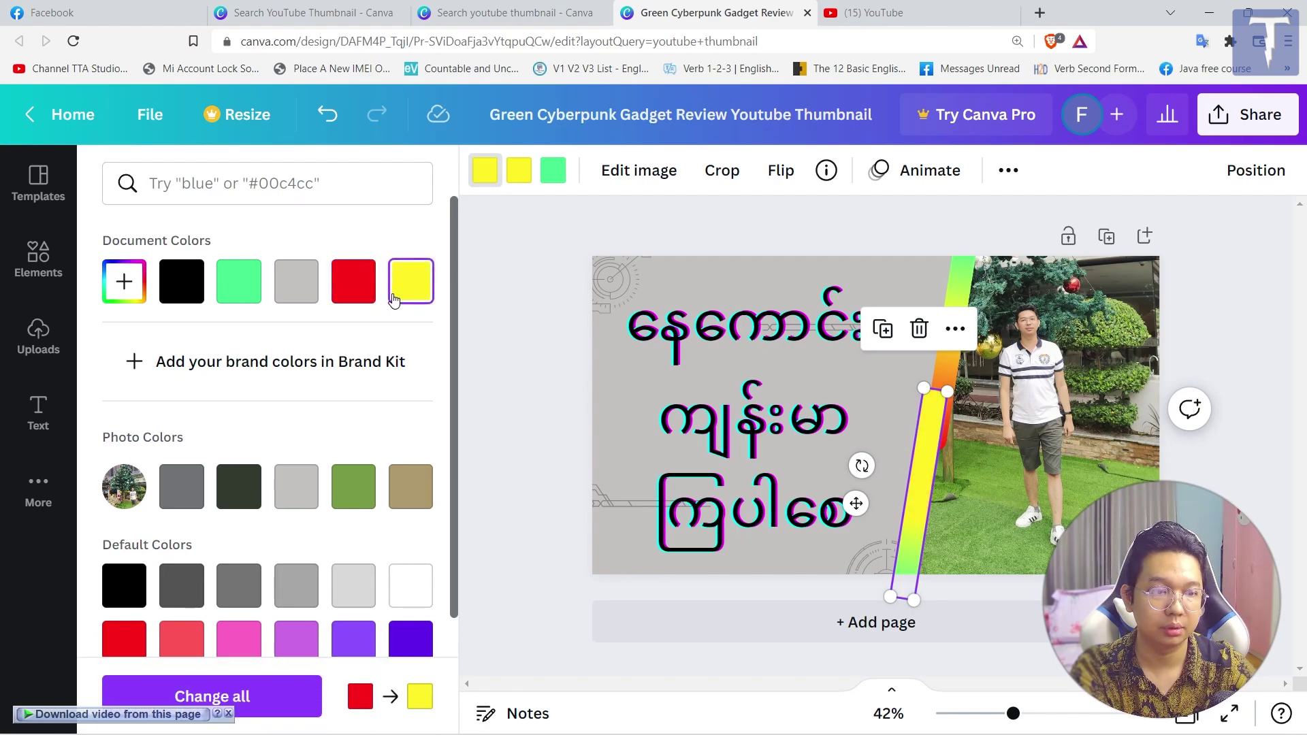
left_click(303, 503)
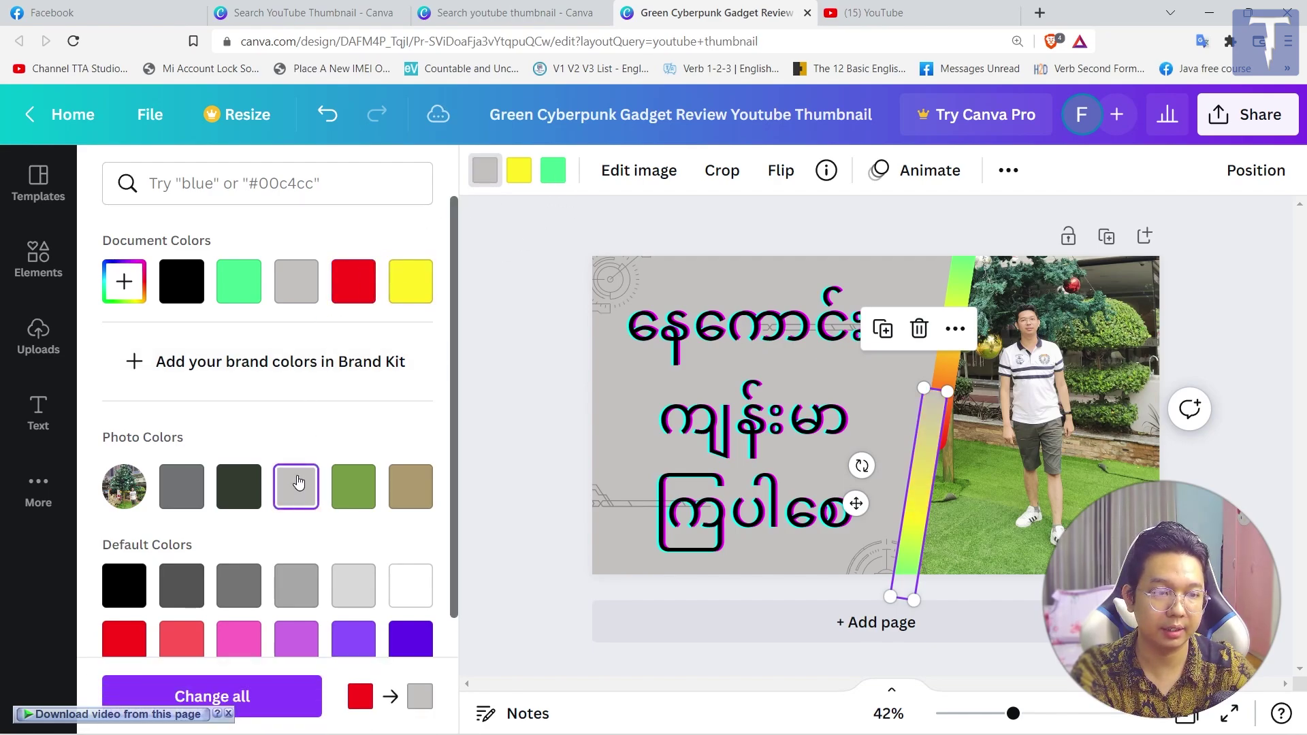
left_click(552, 170)
left_click(296, 488)
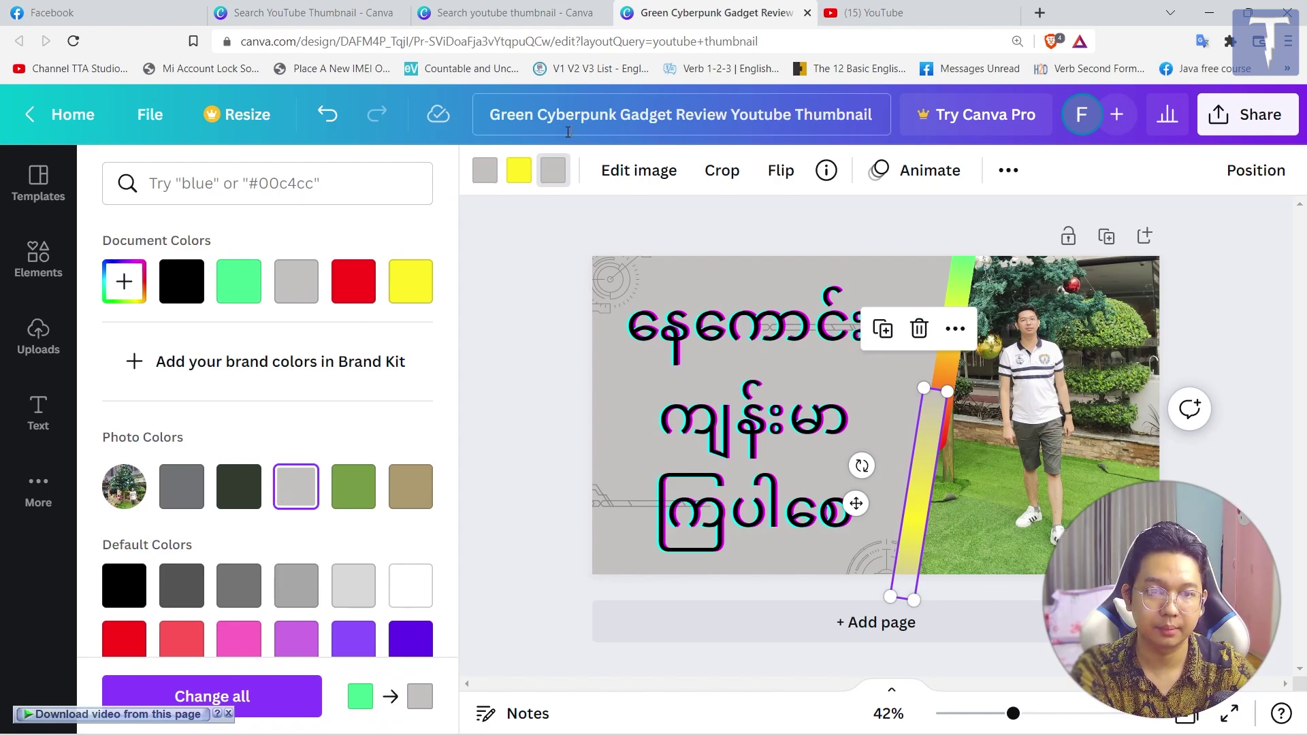
left_click(398, 302)
Step: Recolour the upper slanted gradient bar, changing red to light grey, yellow to the photo's green and bright green to light grey
left_click(960, 320)
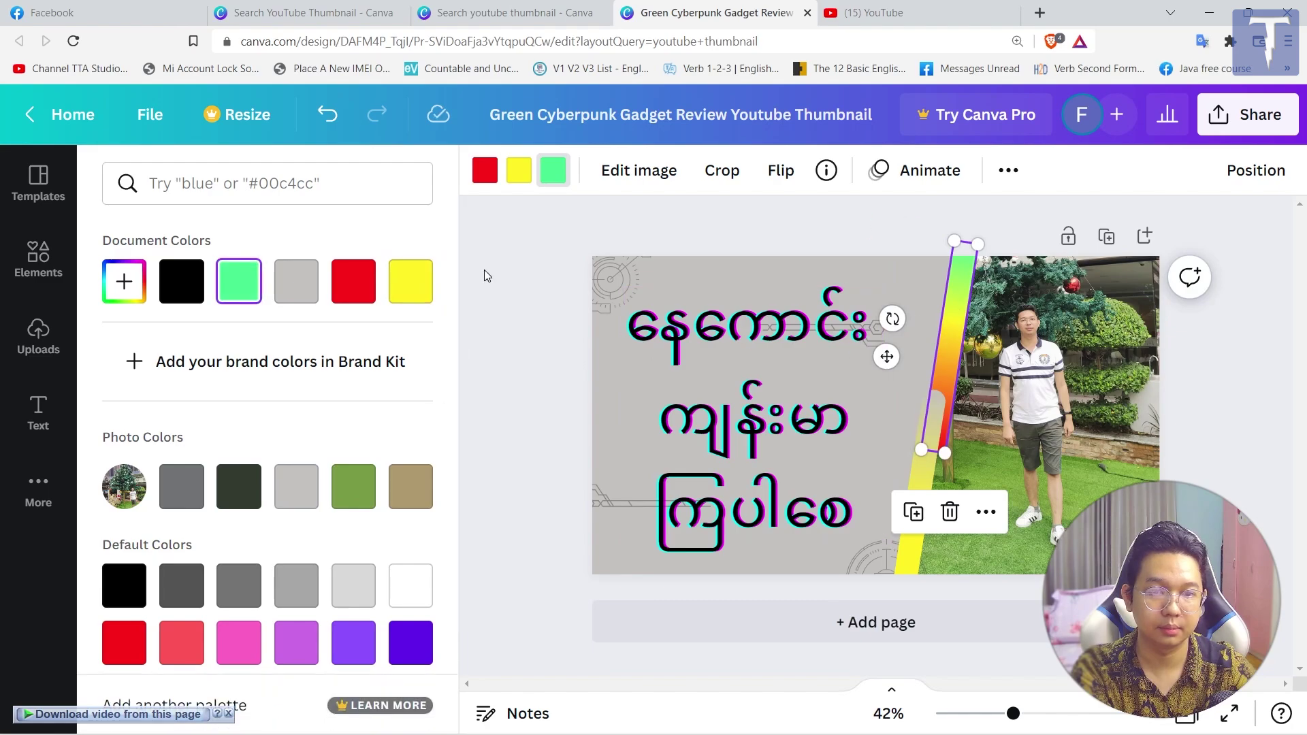
left_click(295, 488)
left_click(518, 170)
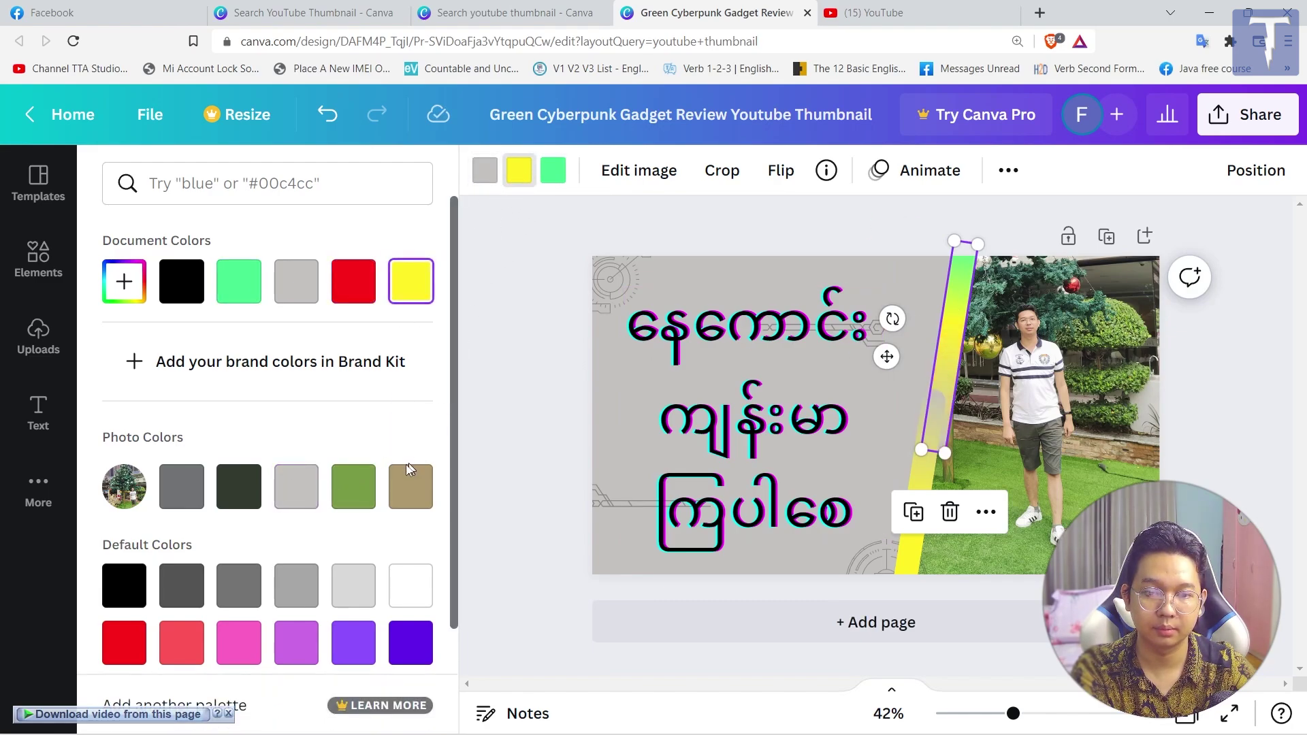
left_click(353, 487)
left_click(552, 170)
left_click(296, 488)
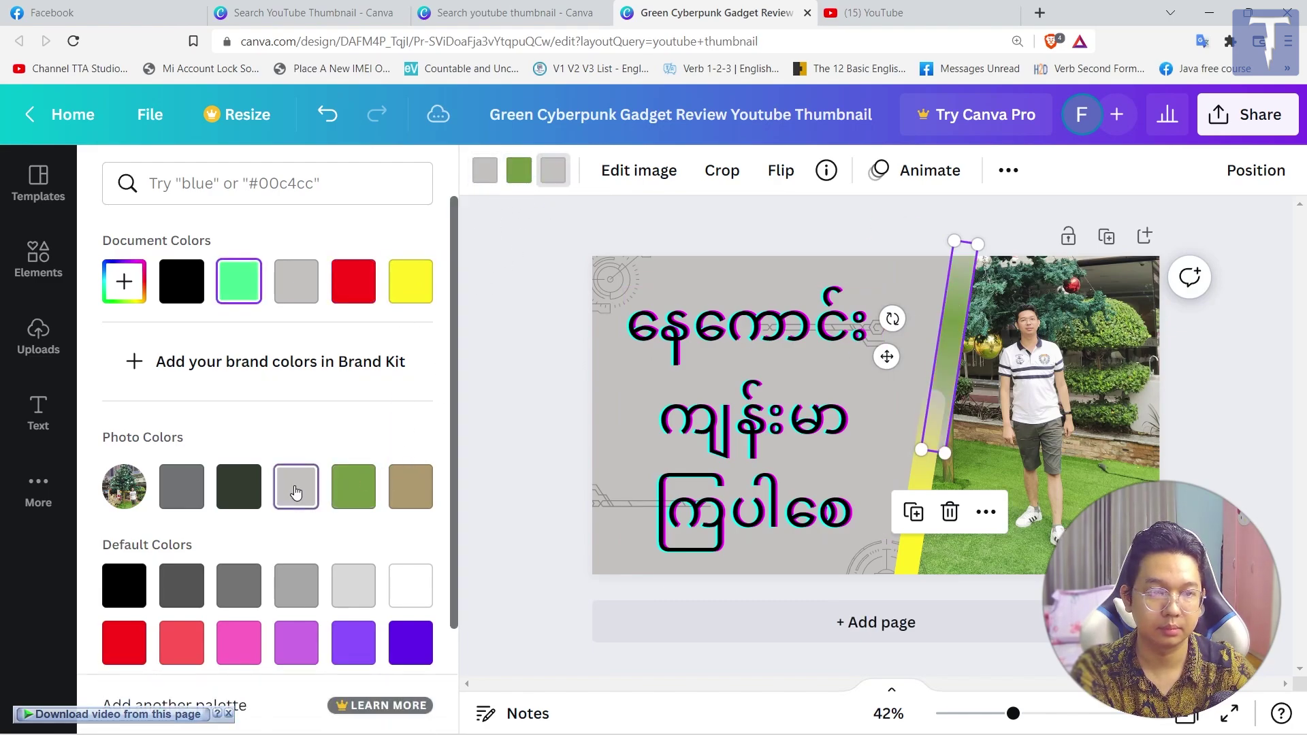
left_click(1264, 466)
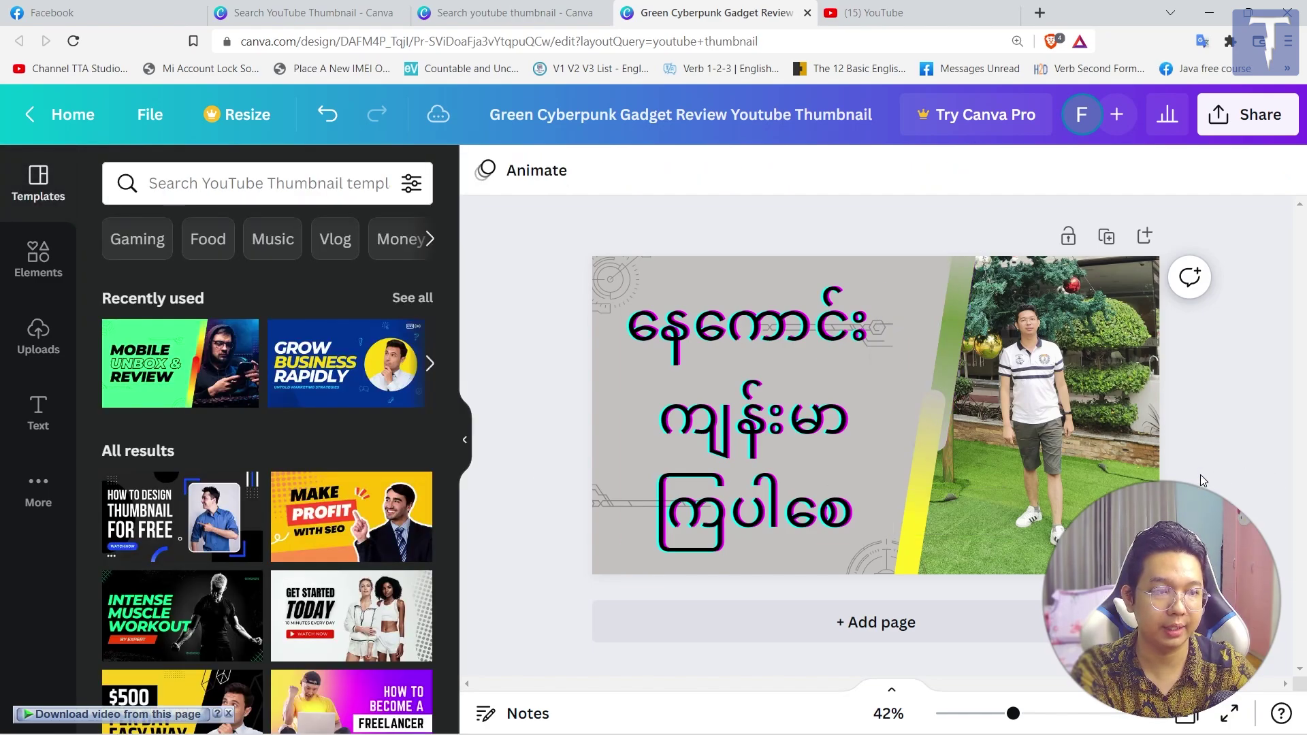
Step: Select all of the Burmese greeting text in its text box
left_click(781, 394)
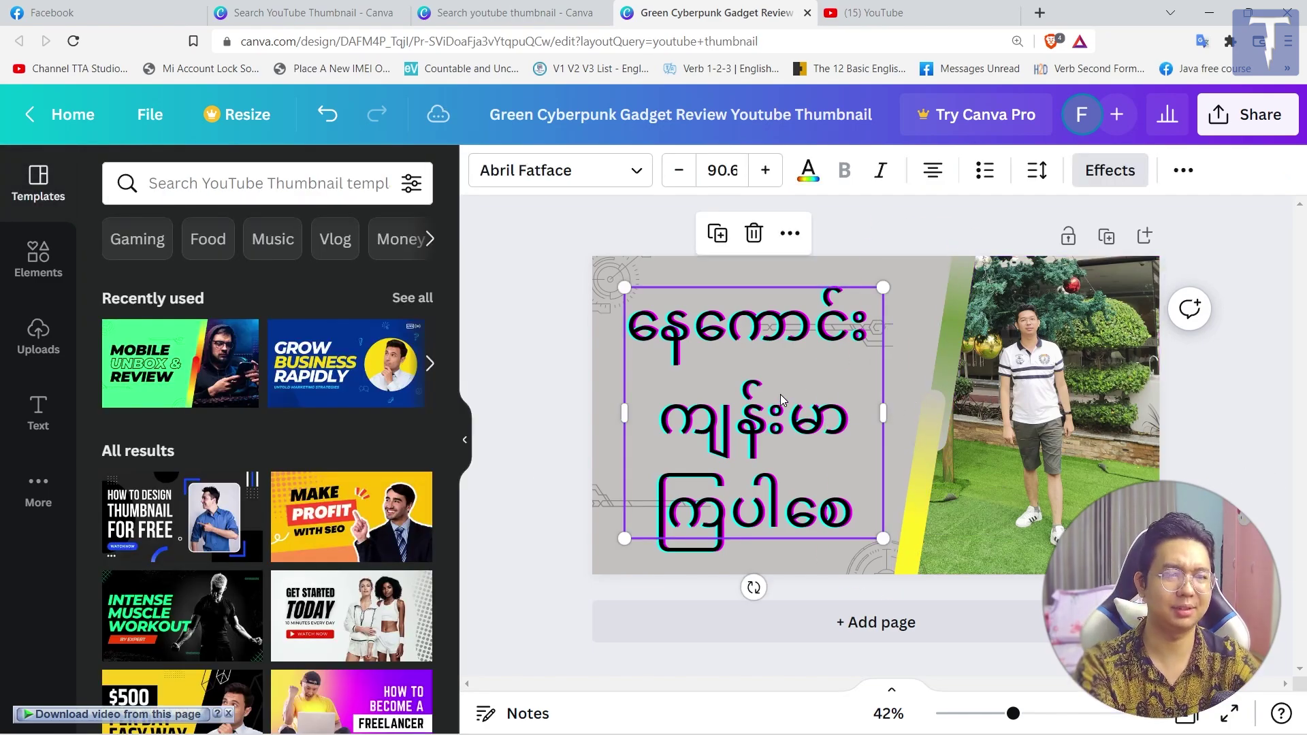
key("ctrl+a")
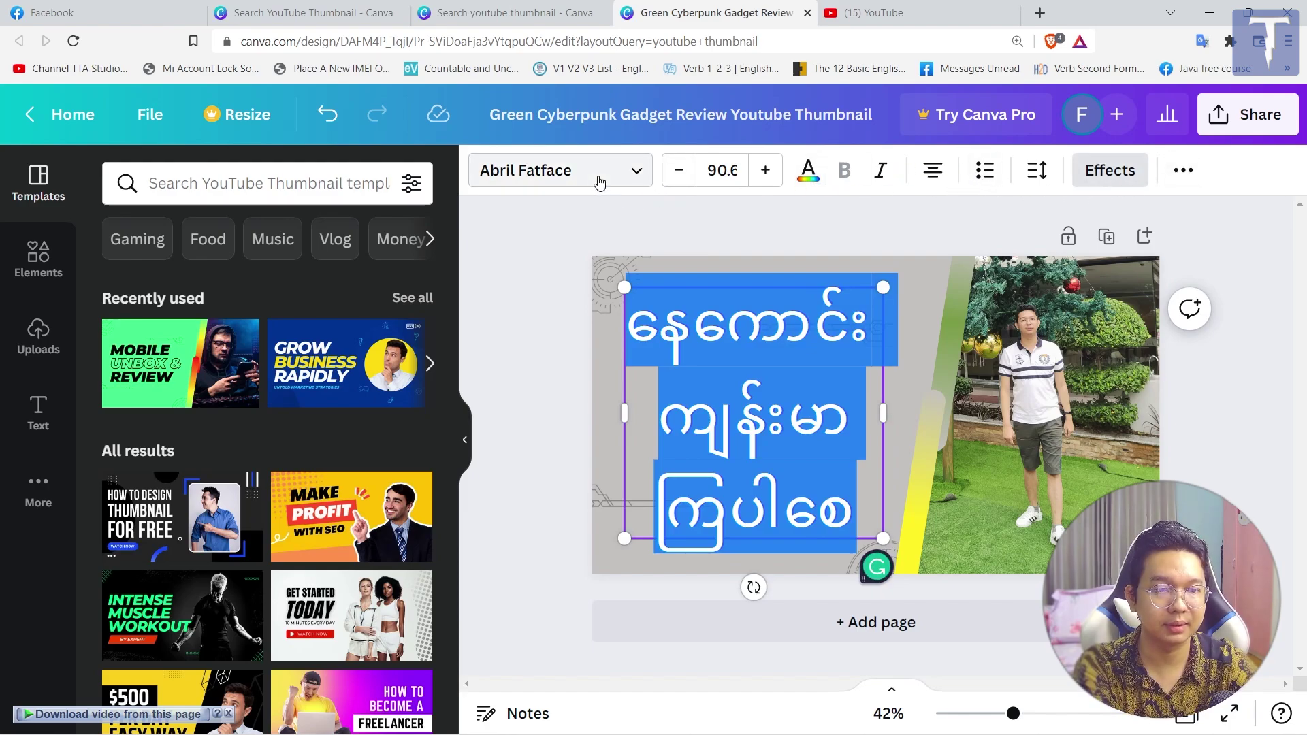
left_click(244, 184)
type("Bu")
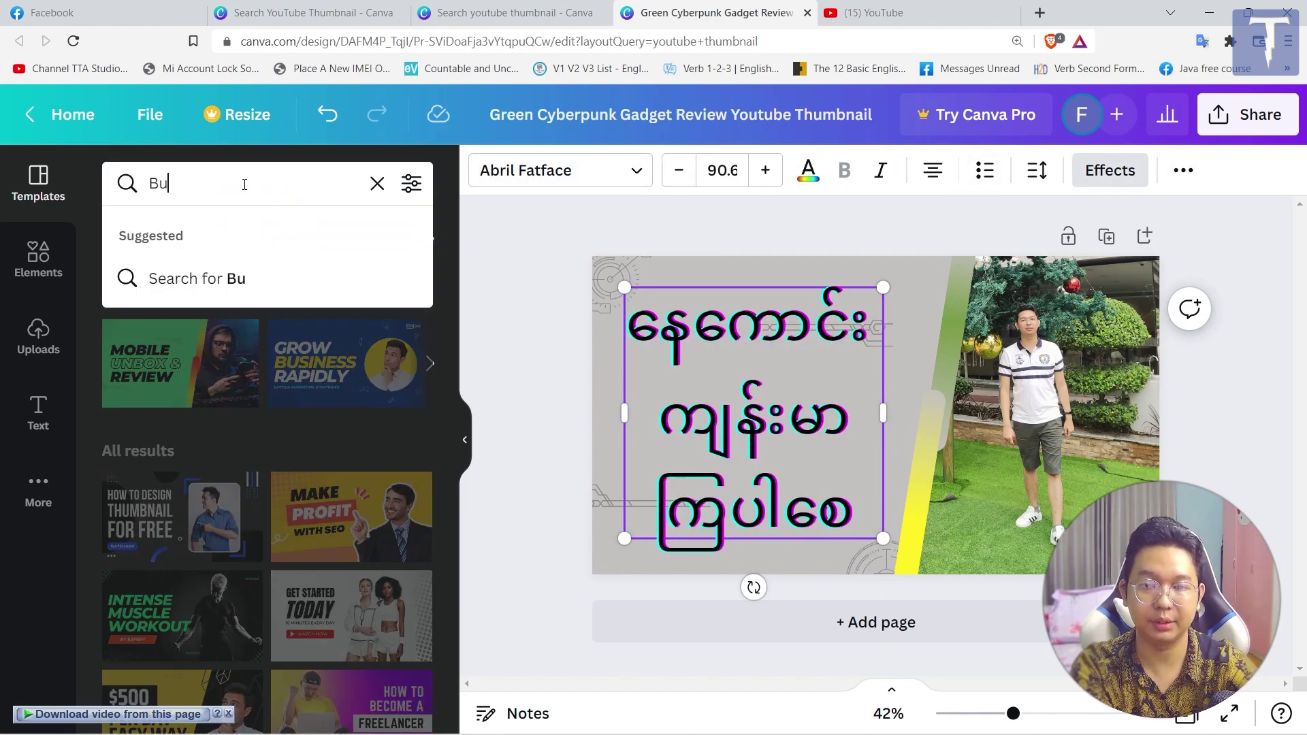
type("rmese")
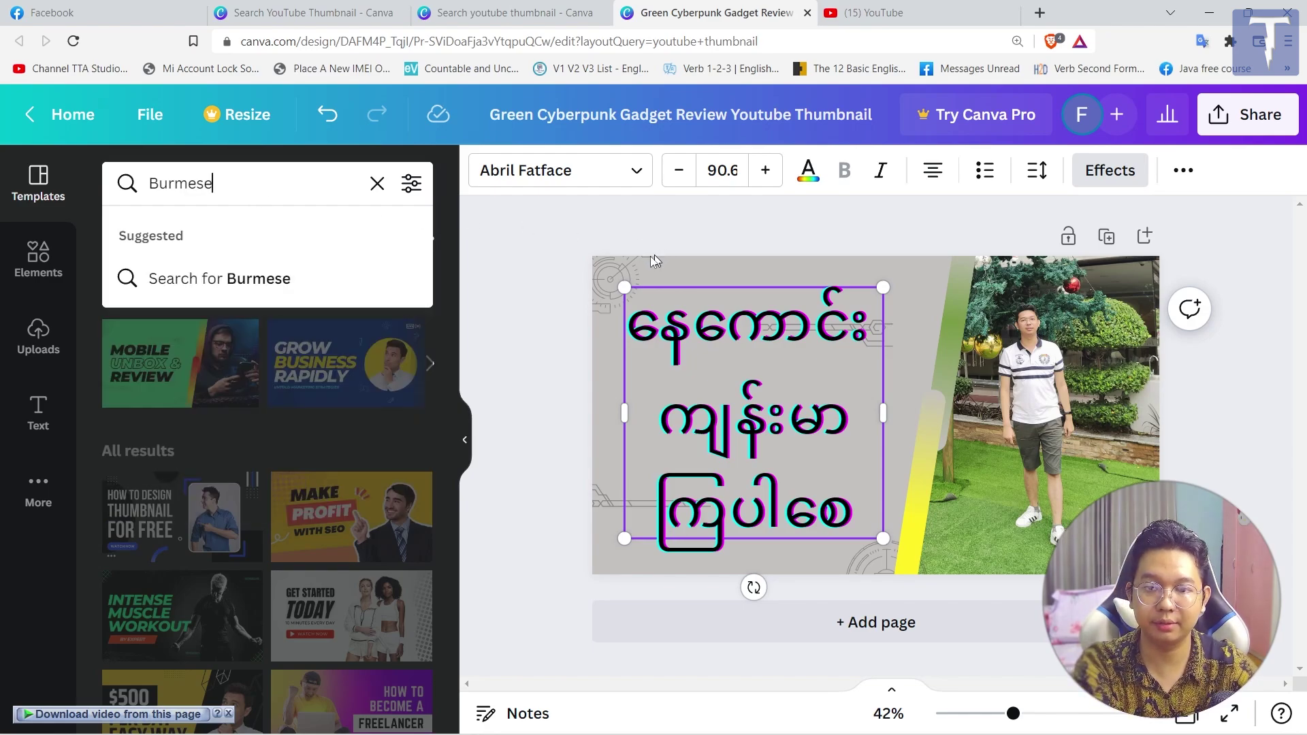
Step: Search the fonts for "Burmese", try Myanmar Census, Tharlon and Padauk, and set the greeting text to Noto Sans Myanmar
left_click(547, 184)
type("Bu")
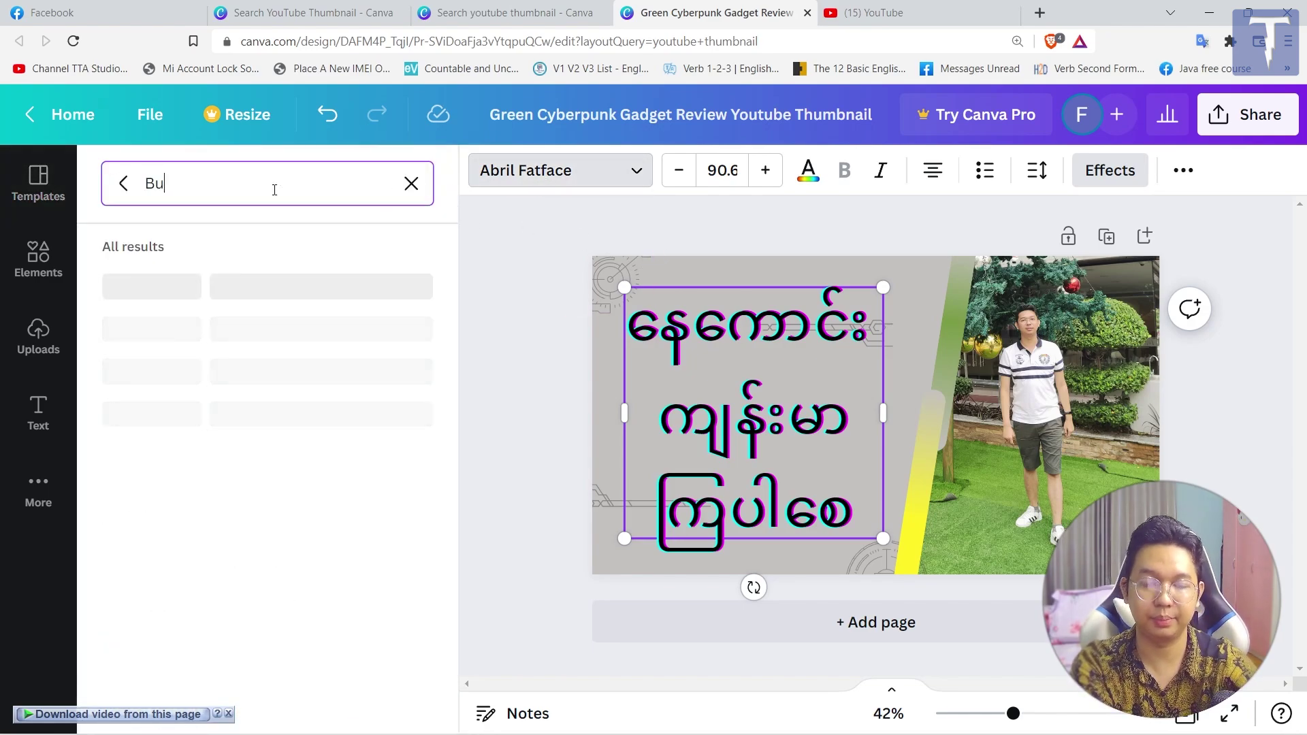
type("rmese")
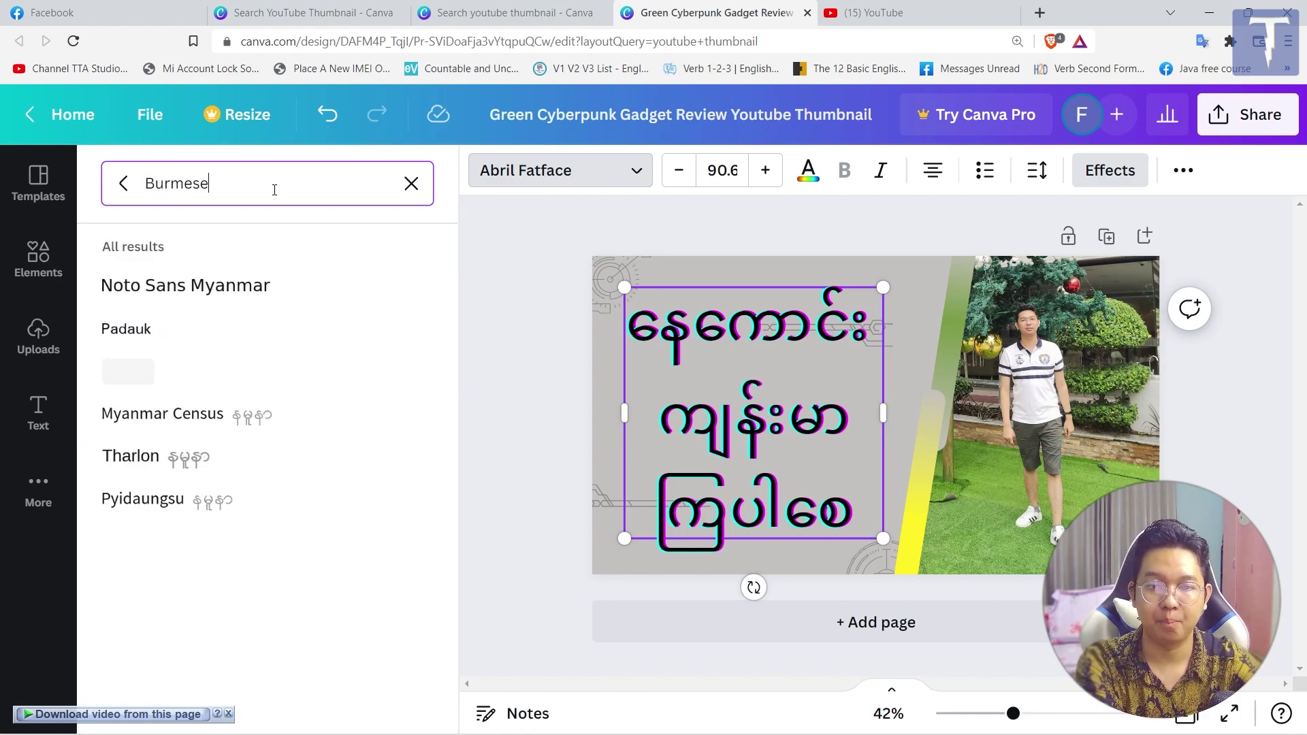
left_click(219, 416)
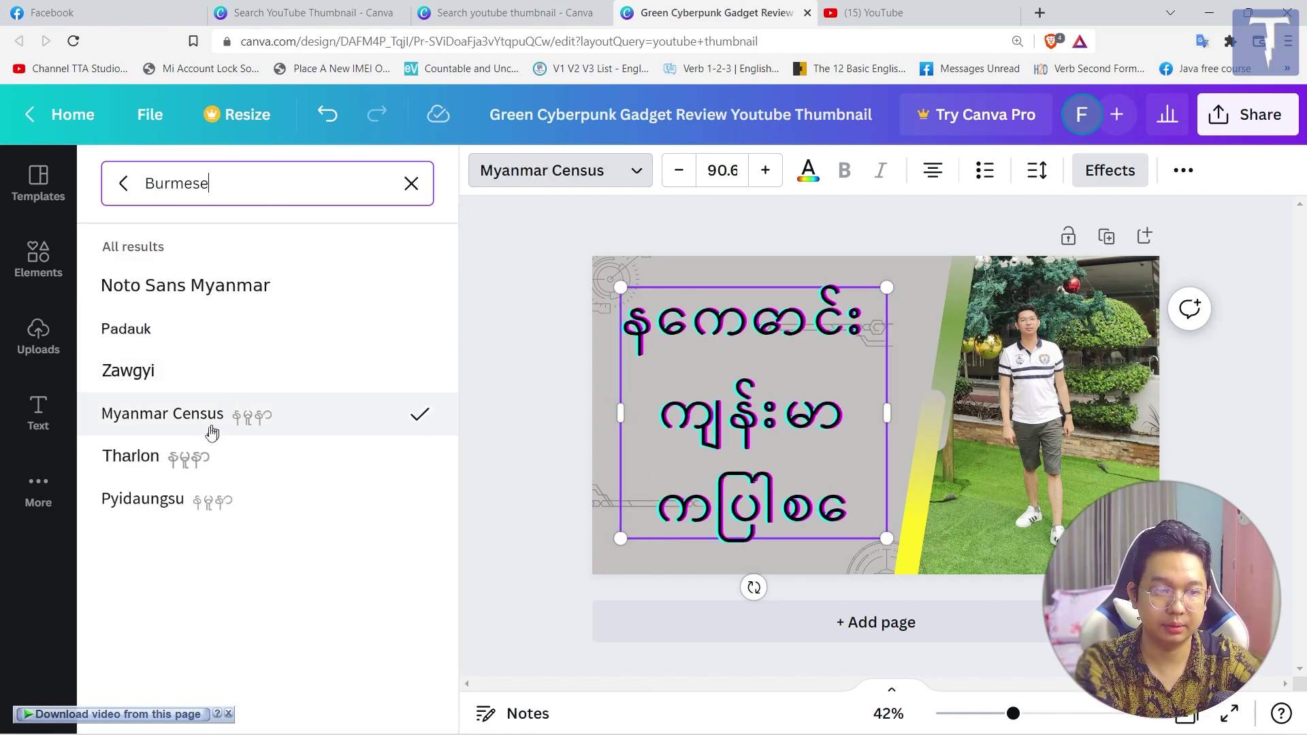
left_click(180, 456)
left_click(160, 484)
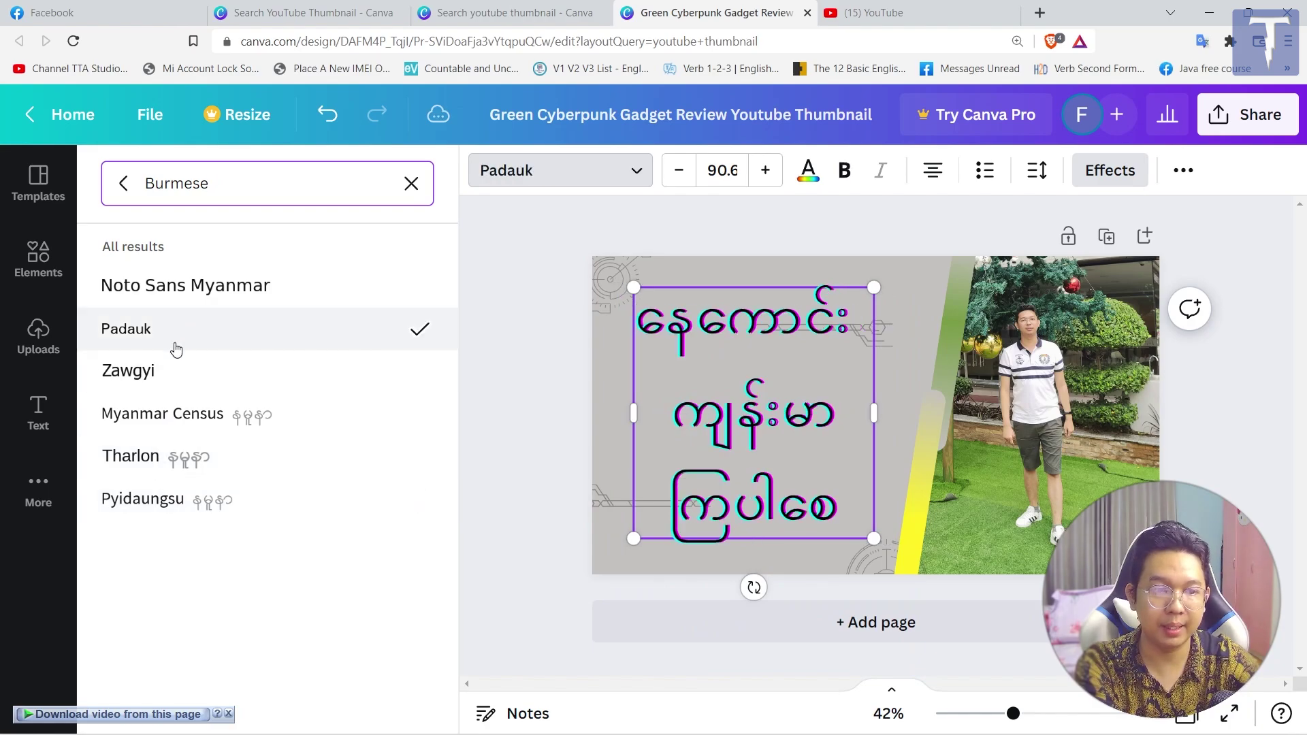
left_click(187, 286)
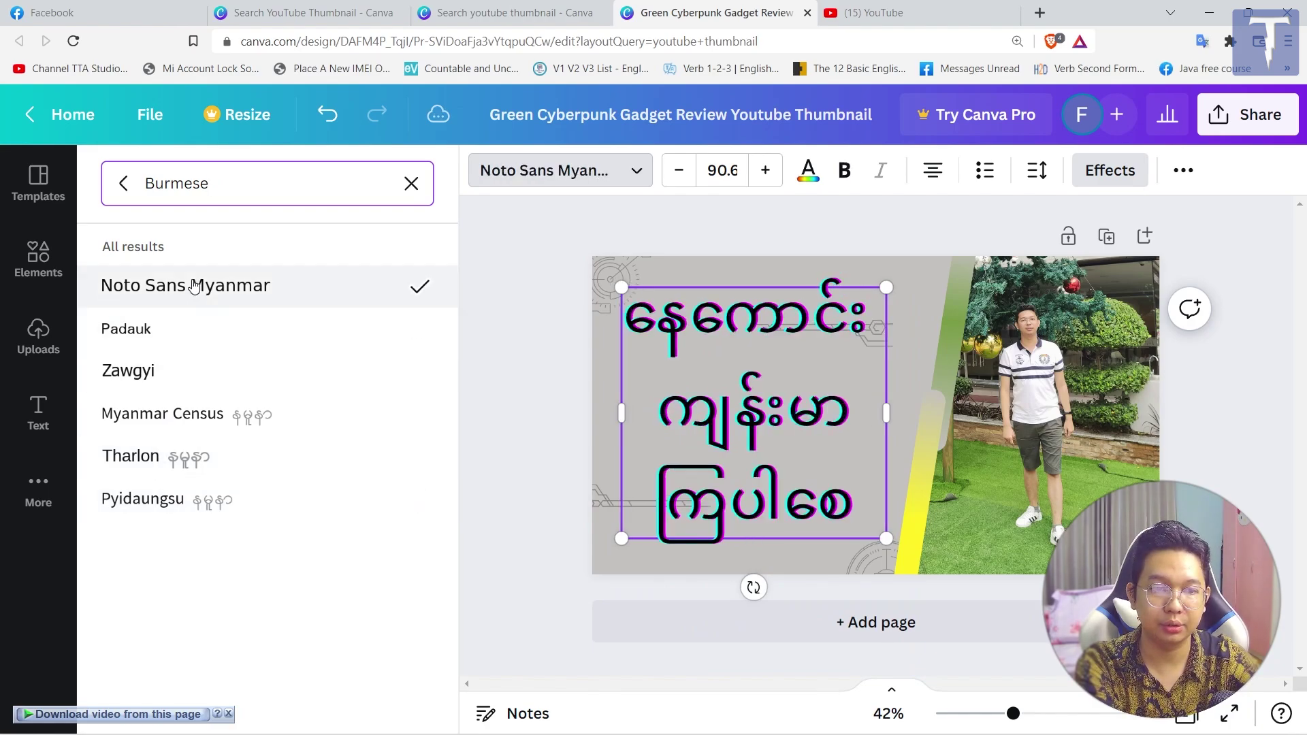
Step: Make the whole Burmese greeting text bold and deselect the text box
left_click(703, 394)
key("ctrl+a")
key("ctrl+b")
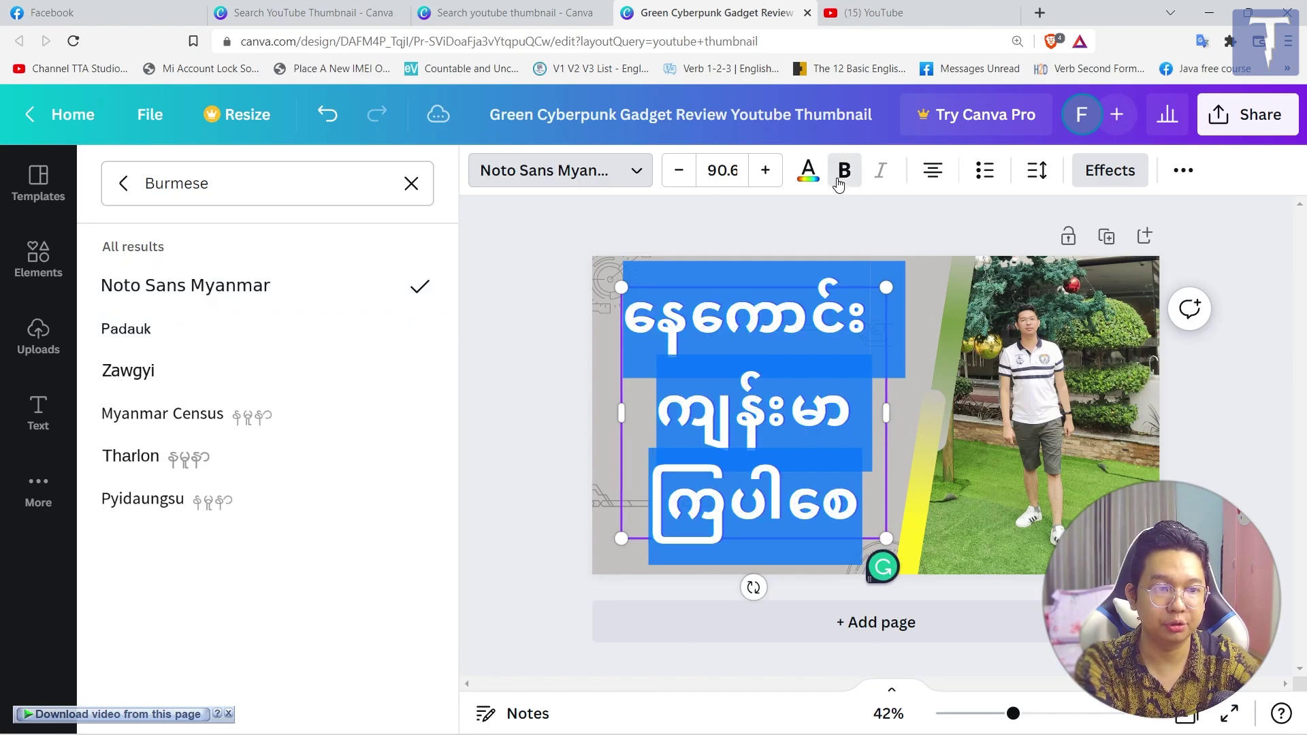
left_click(544, 521)
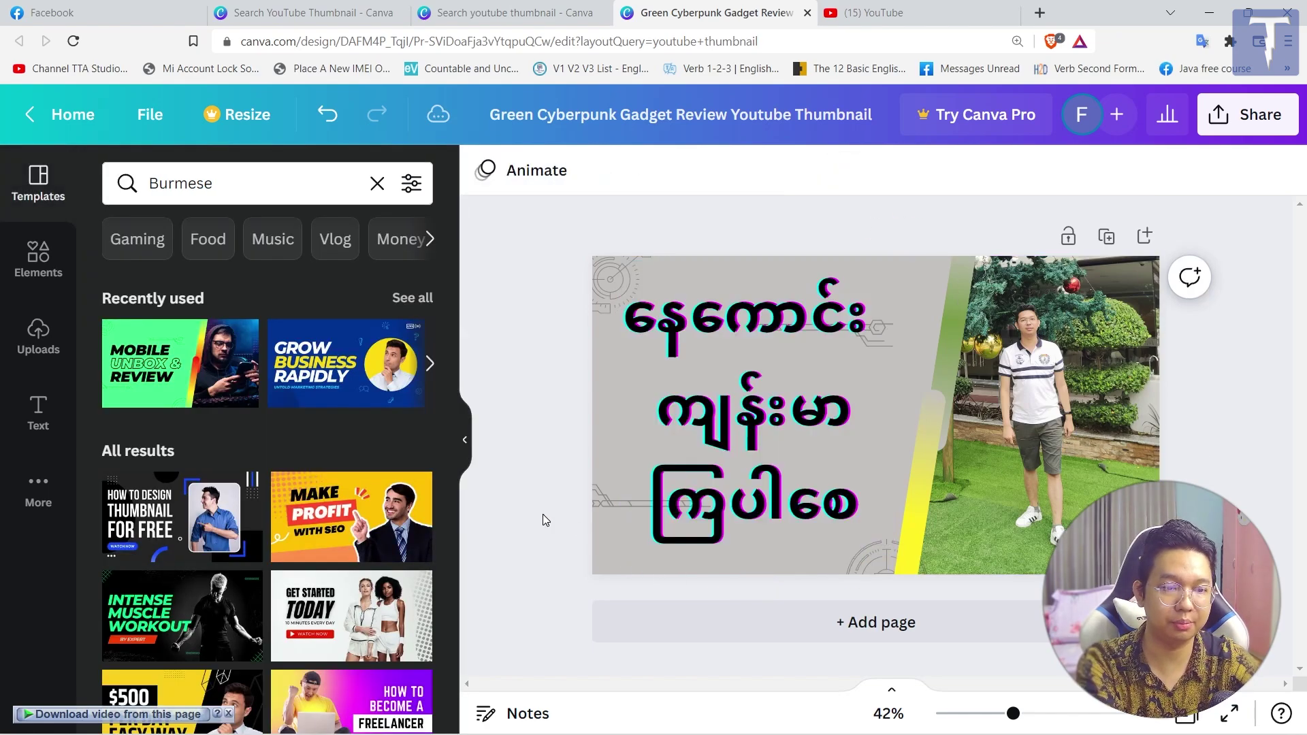
left_click(1113, 427)
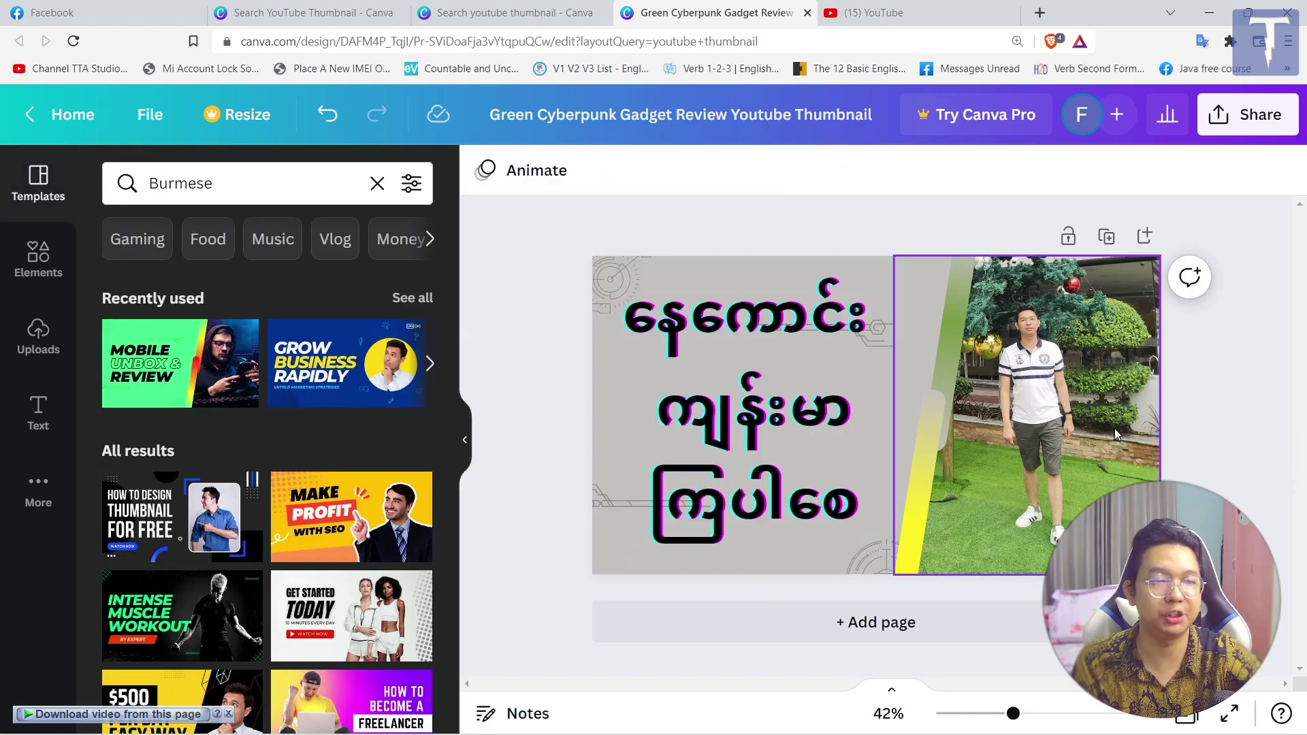
Step: Shift the Christmas-tree photo downward inside its slanted frame so the standing man sits lower, and deselect it
double_click(1069, 383)
left_click_drag(1068, 383, 1069, 423)
left_click(1287, 436)
left_click(1259, 518)
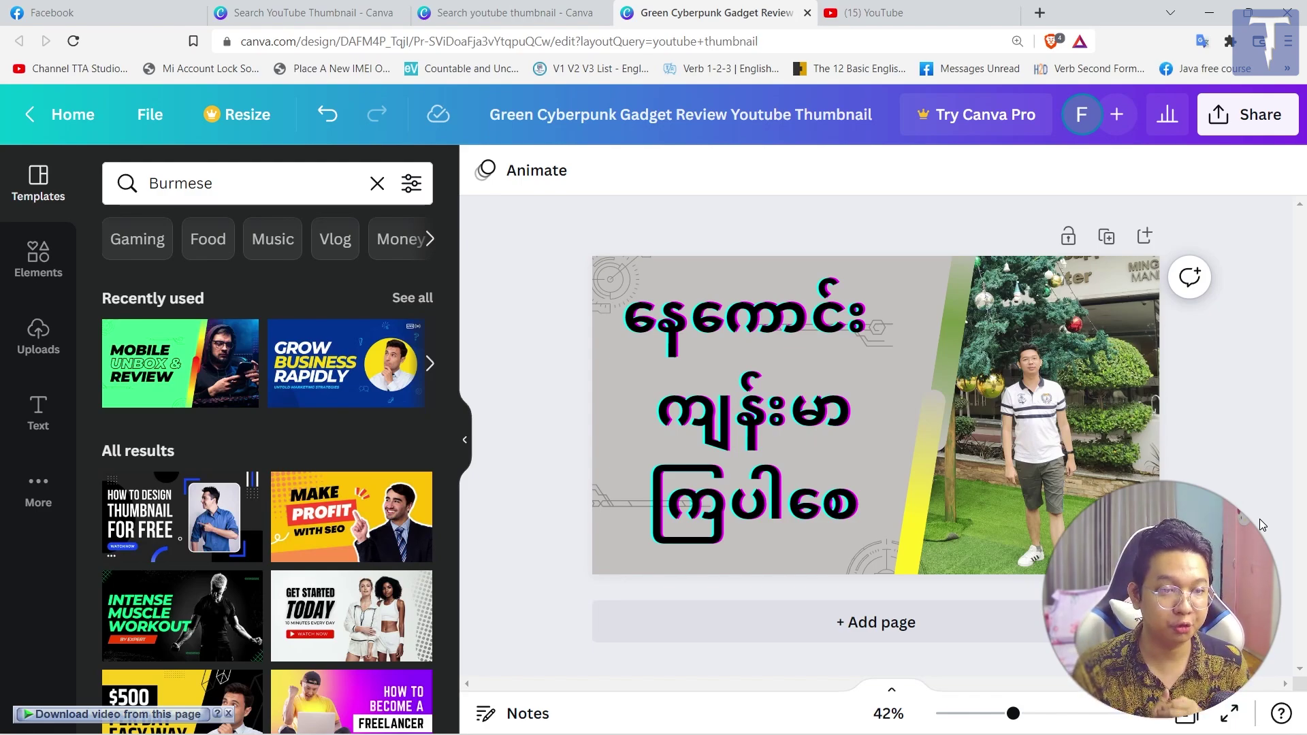
Step: Add the uploaded roadside flower photo to the thumbnail, shrink it to a tiny logo-sized picture and place it in the design's upper-left corner
left_click(683, 327)
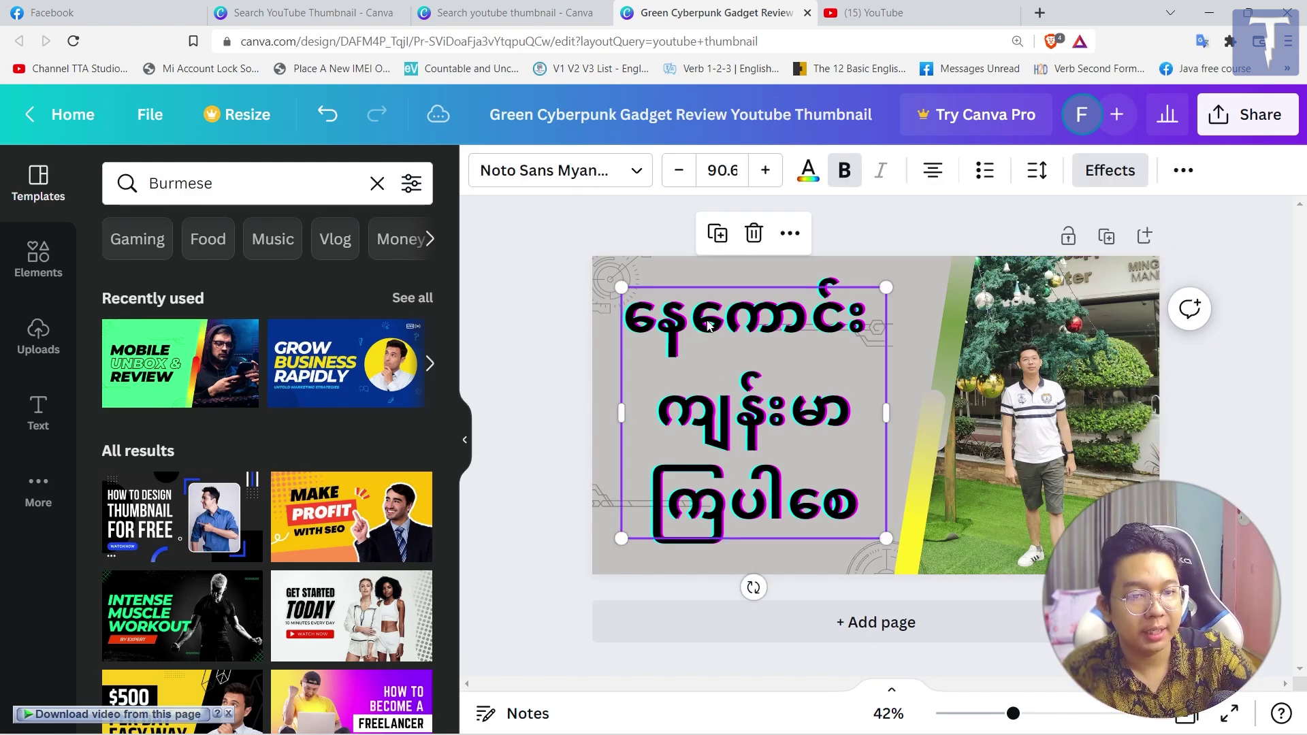
left_click(36, 339)
left_click(353, 548)
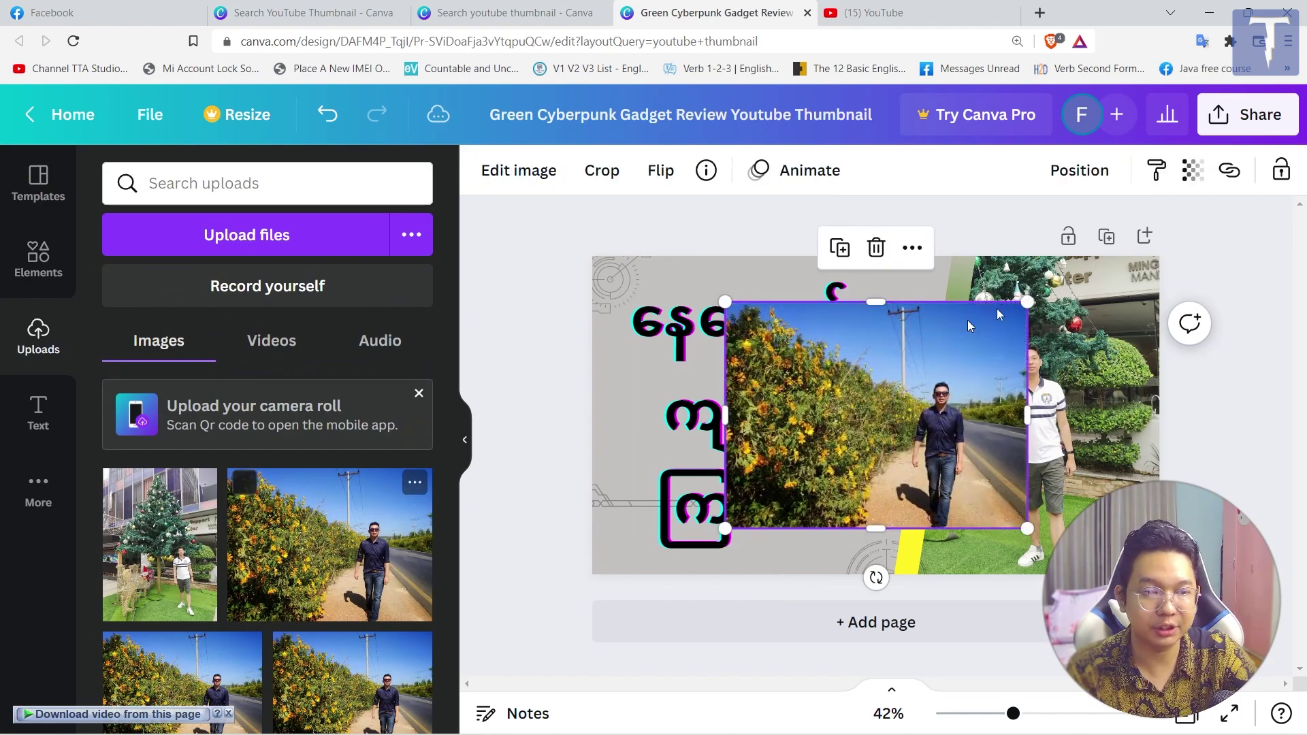
left_click_drag(724, 307, 639, 281)
left_click_drag(679, 320, 639, 298)
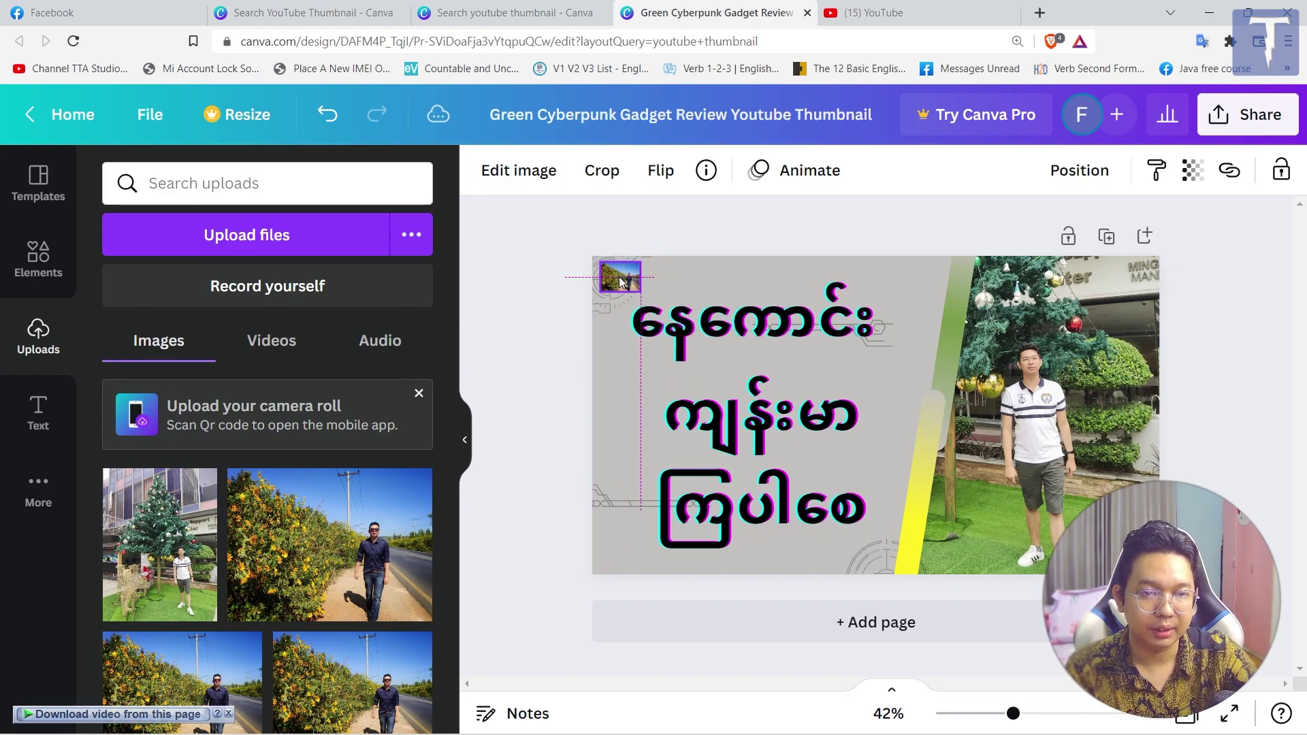
left_click(542, 356)
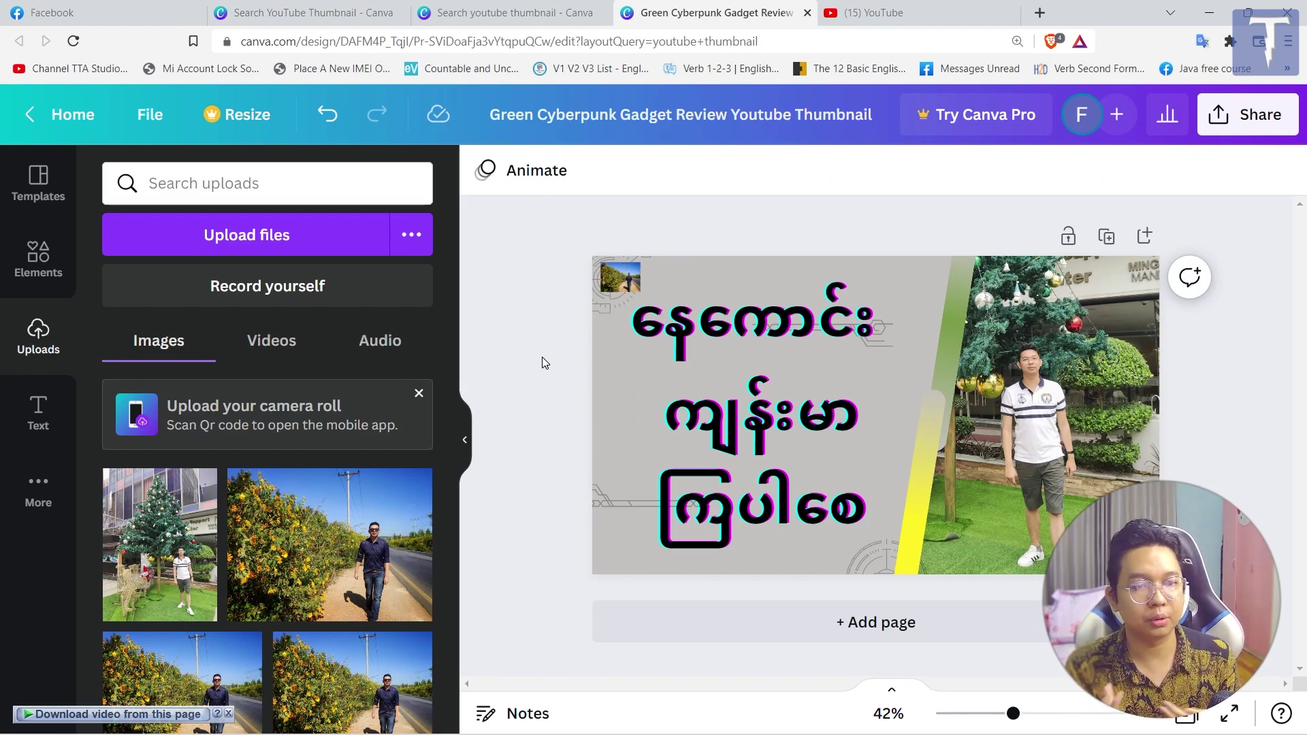
Step: Browse the ready-made text styles and font combinations, trying the RODEO combination and closing the dialog it opens
left_click(39, 403)
scroll(340, 603, "down", 5)
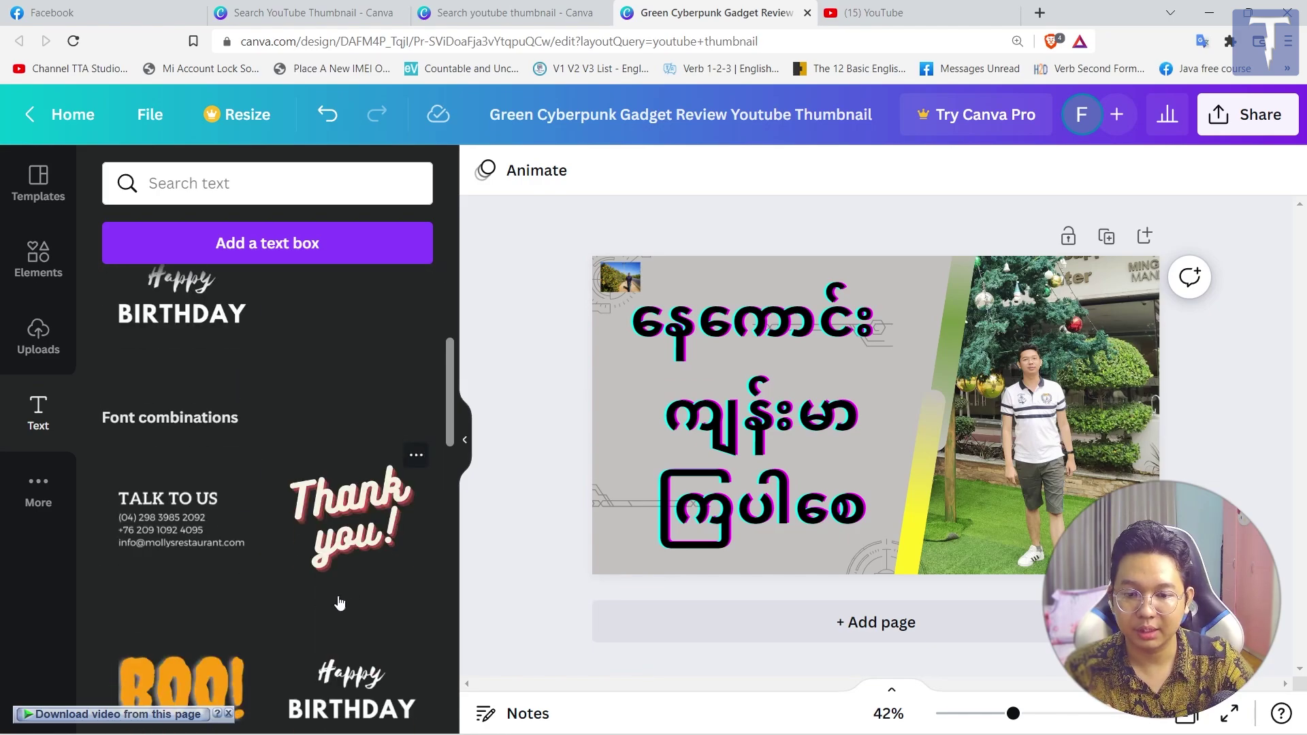
scroll(340, 603, "down", 8)
scroll(186, 437, "up", 6)
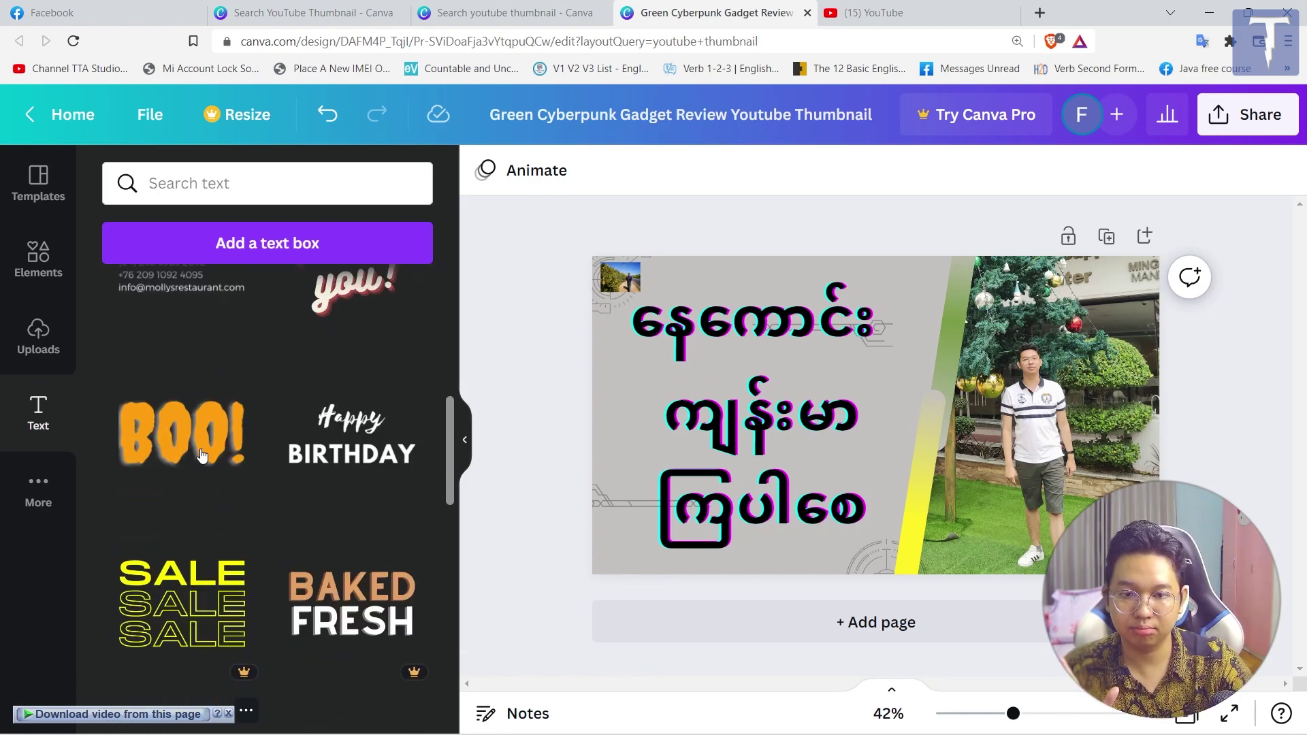
scroll(249, 415, "up", 6)
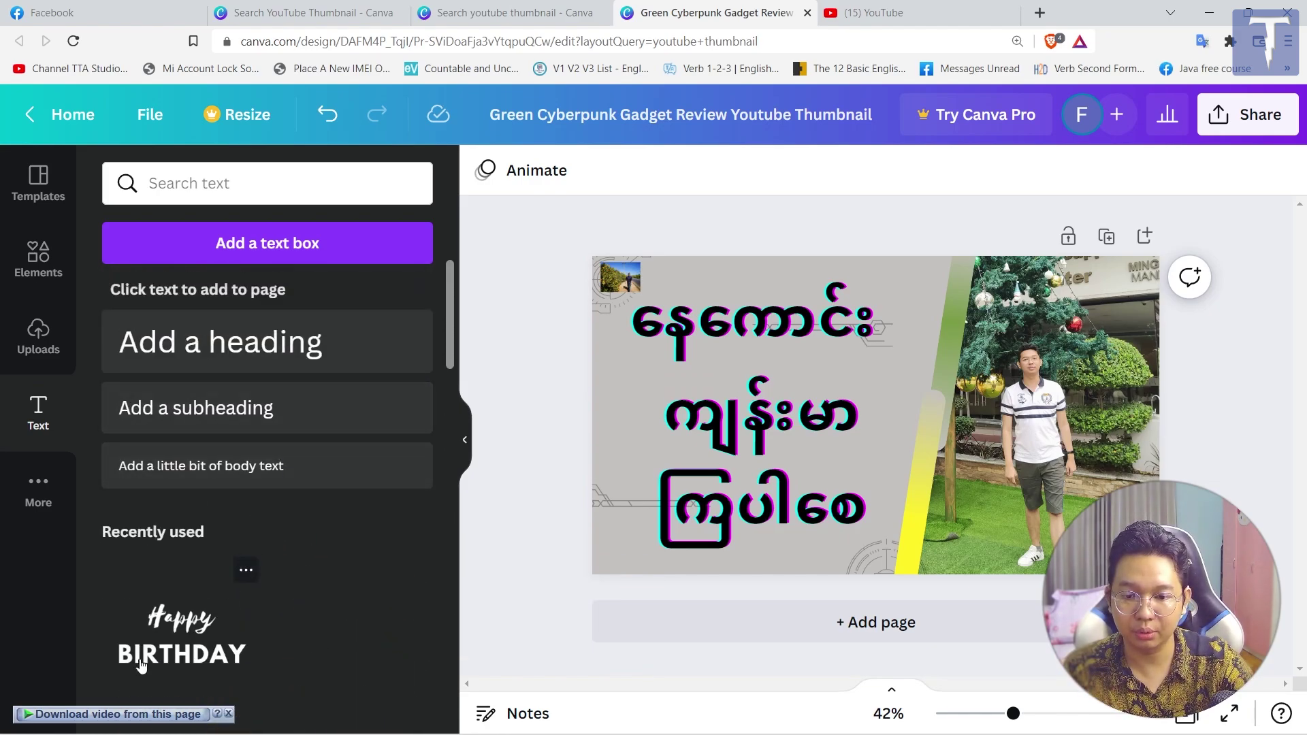
scroll(273, 420, "down", 9)
left_click(195, 527)
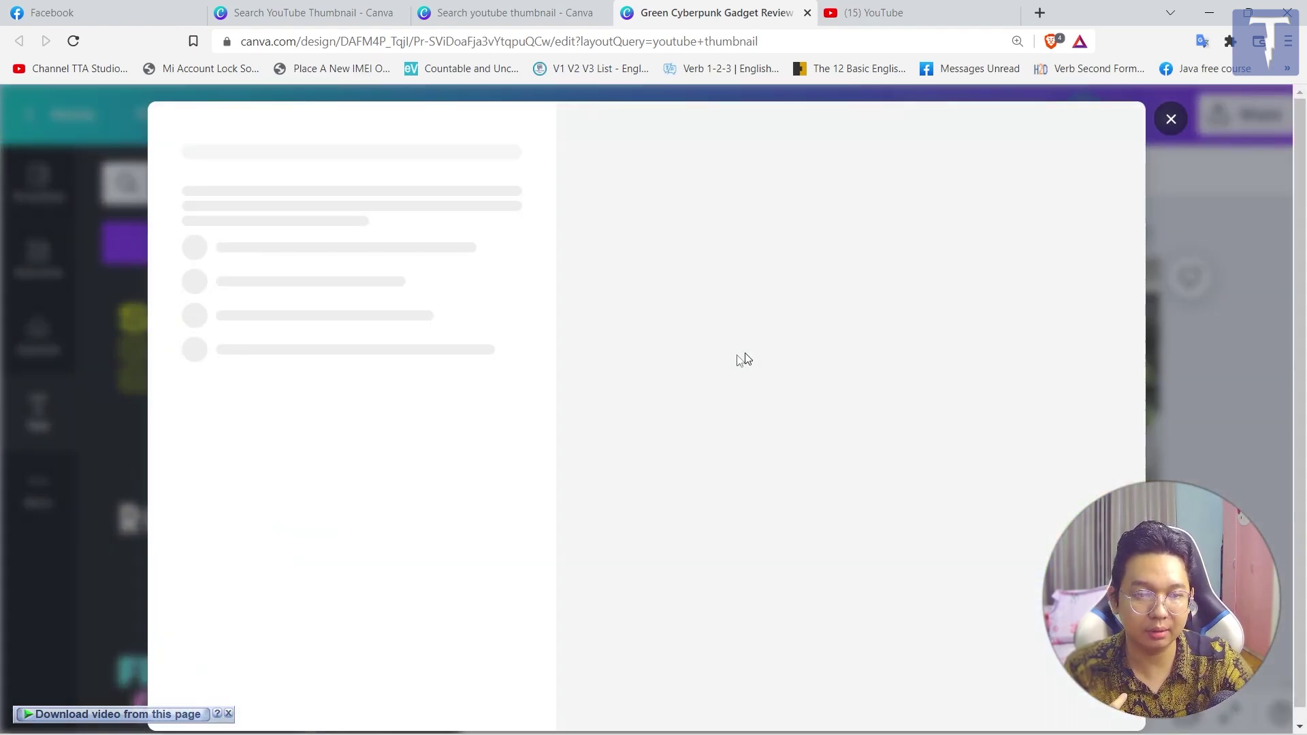
left_click(1166, 117)
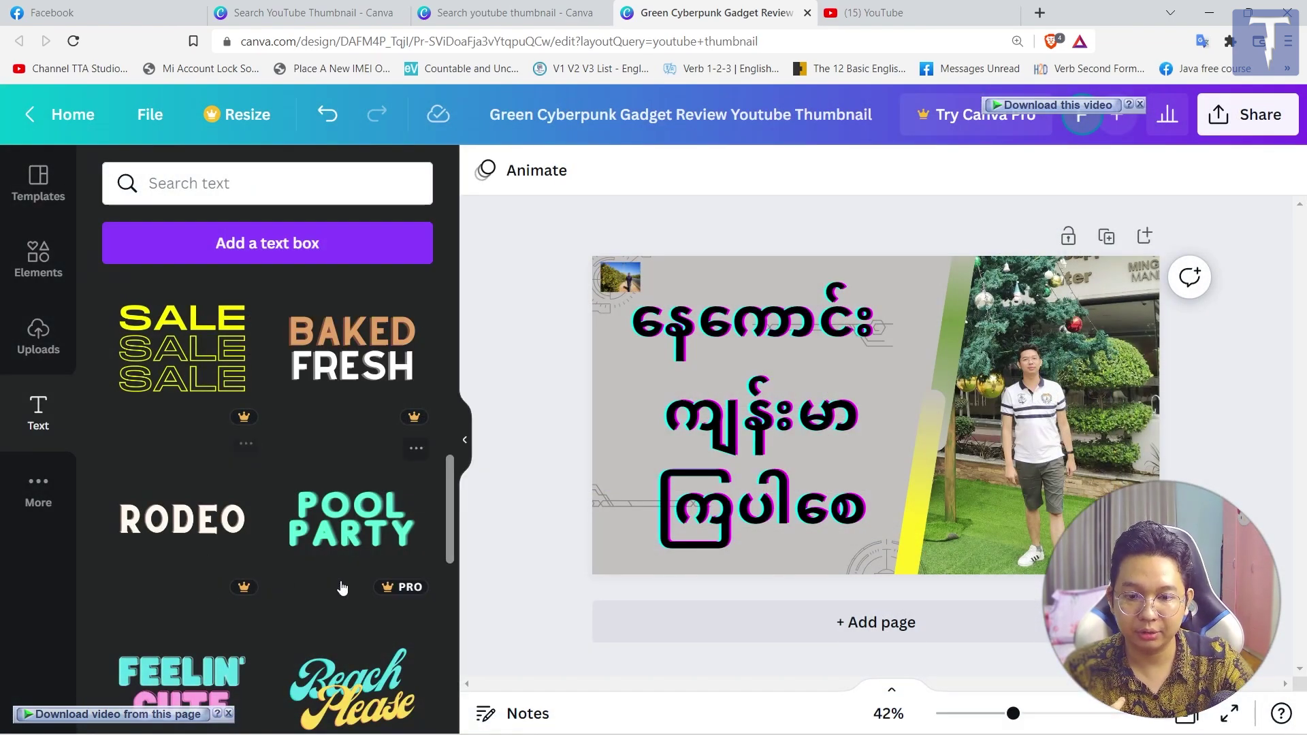
scroll(337, 565, "down", 10)
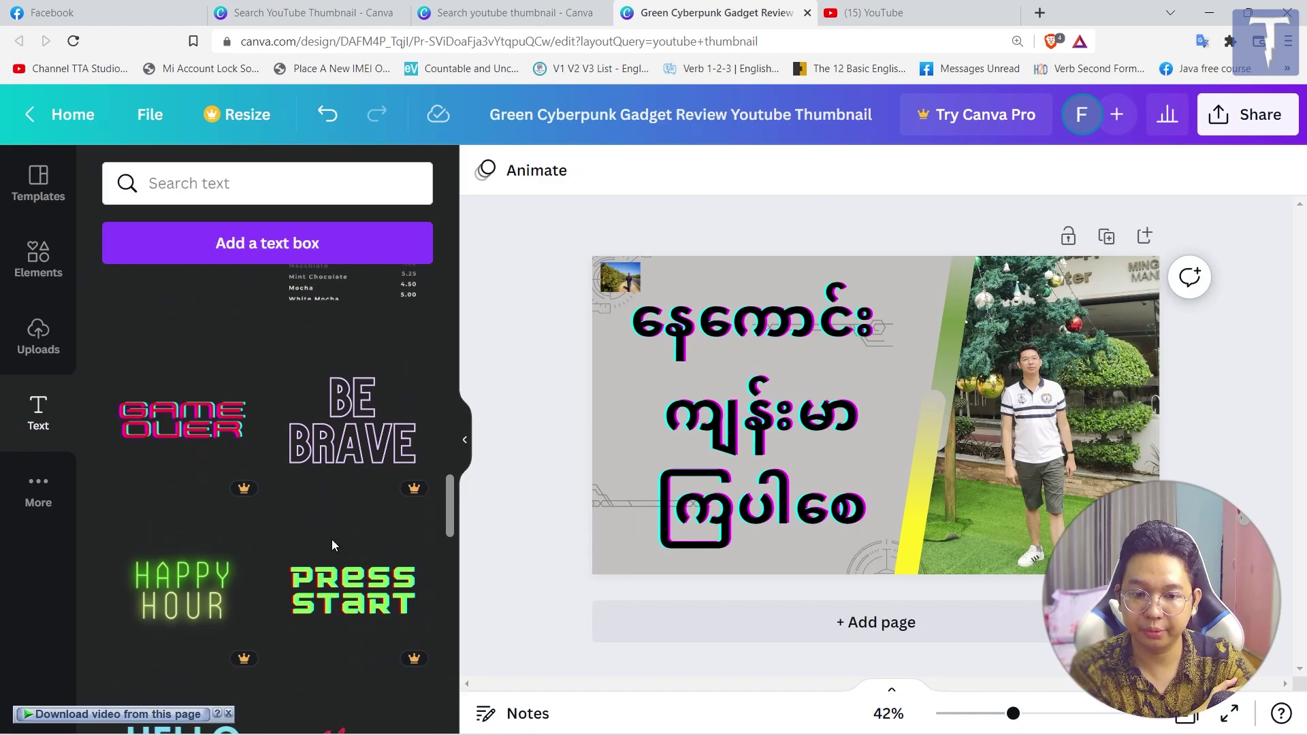
scroll(332, 539, "down", 3)
scroll(333, 539, "up", 15)
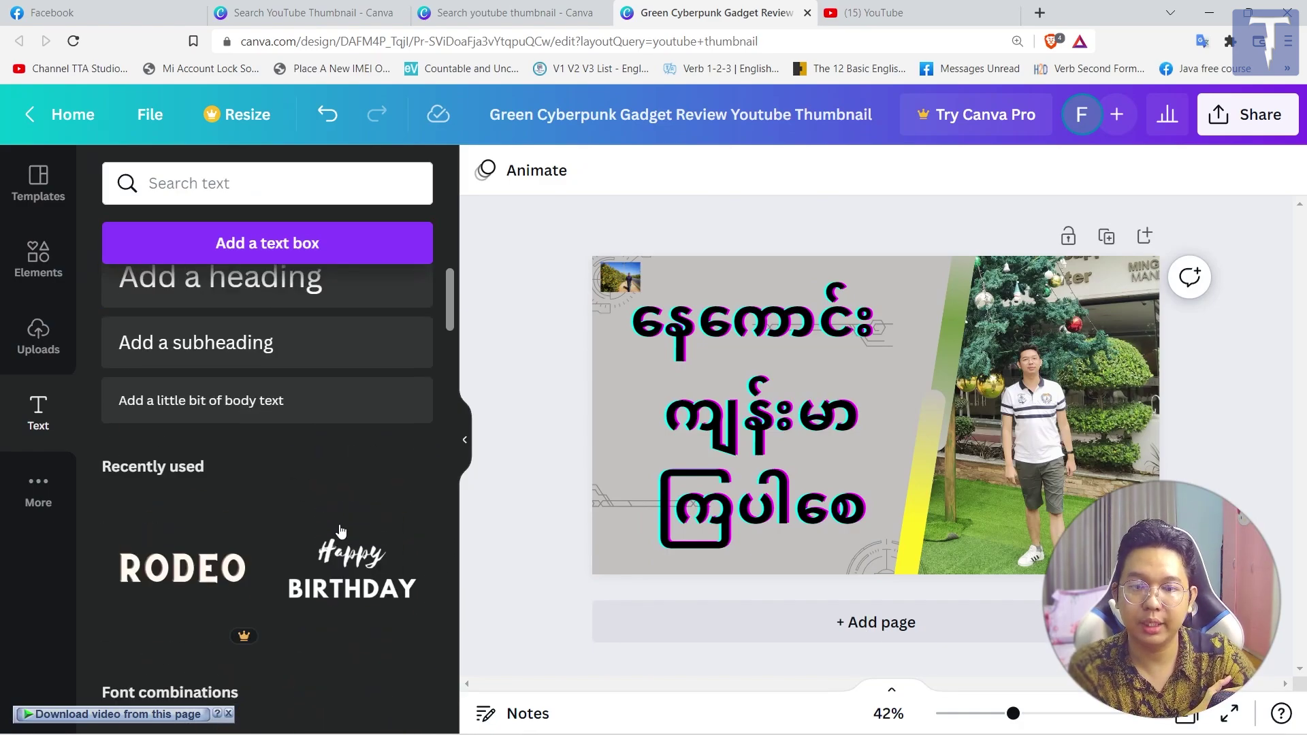
scroll(334, 531, "up", 1)
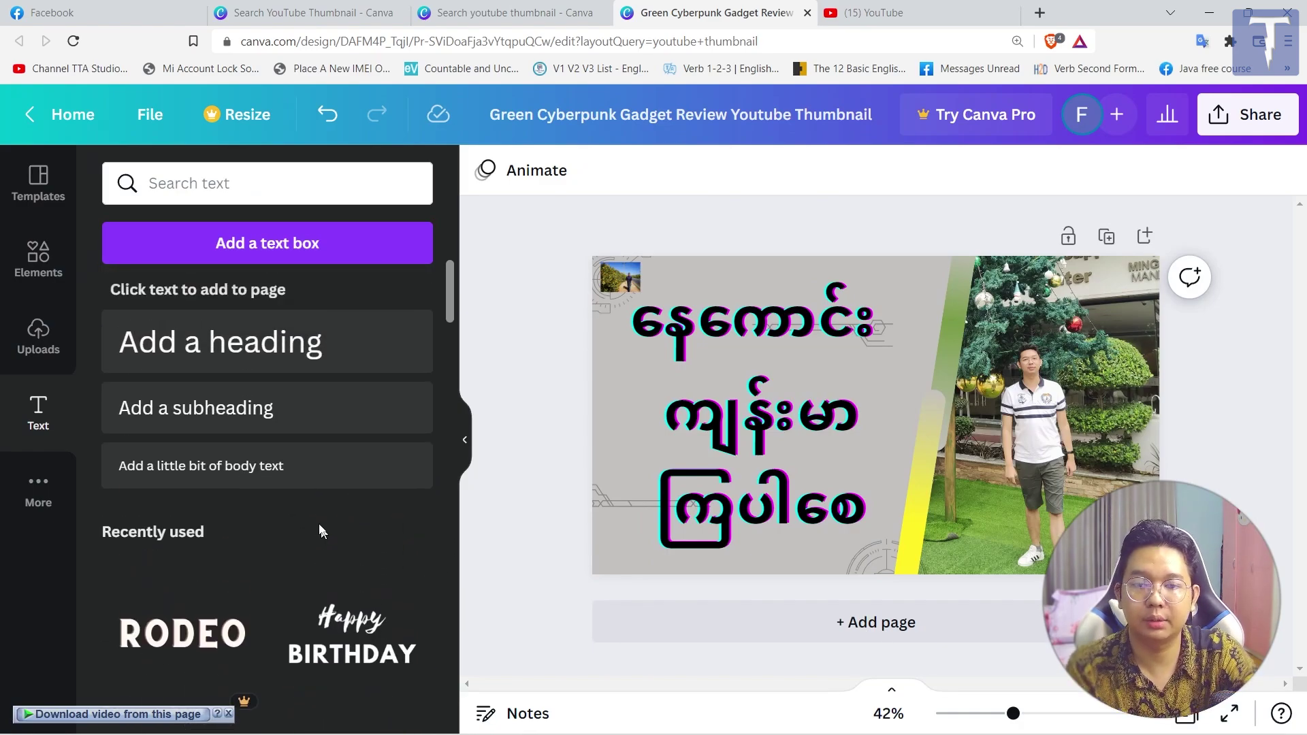
Step: Add a heading text box at the thumbnail's lower edge beneath the greeting and replace its text with "by TTA"
left_click(224, 348)
key("Escape")
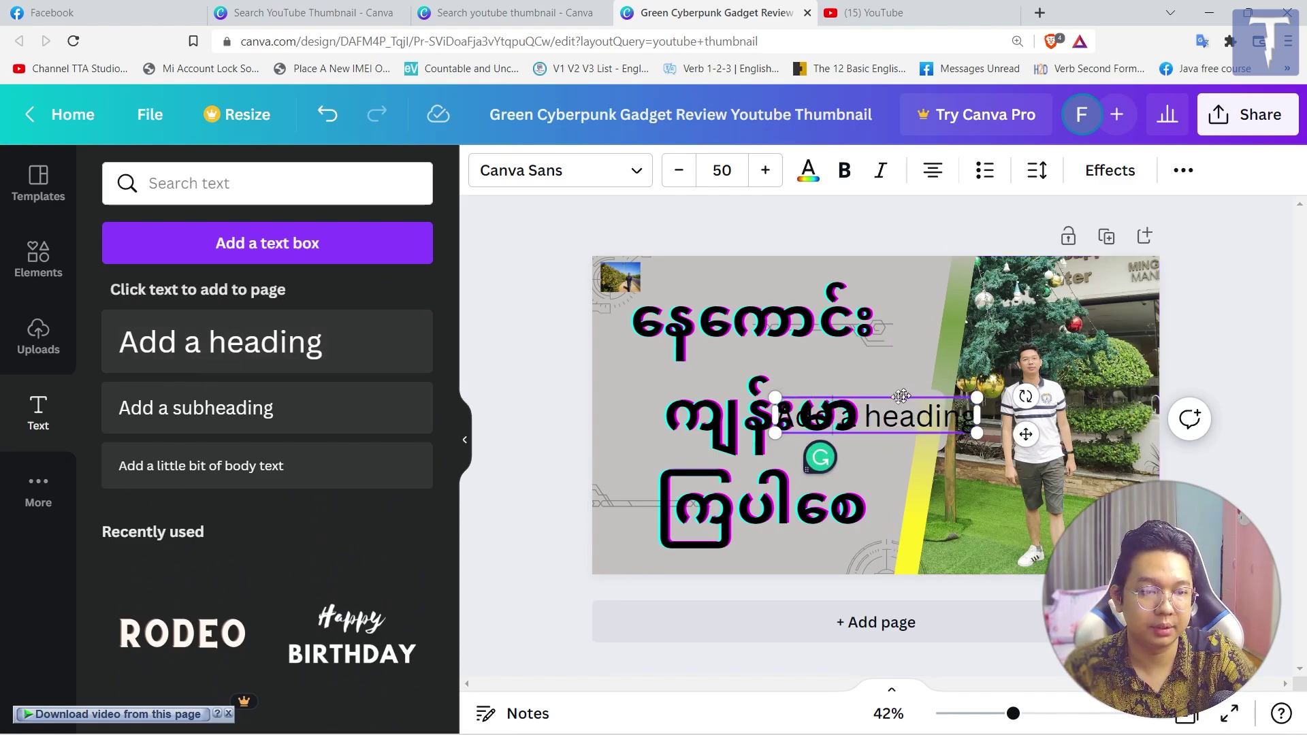
left_click_drag(876, 394, 846, 531)
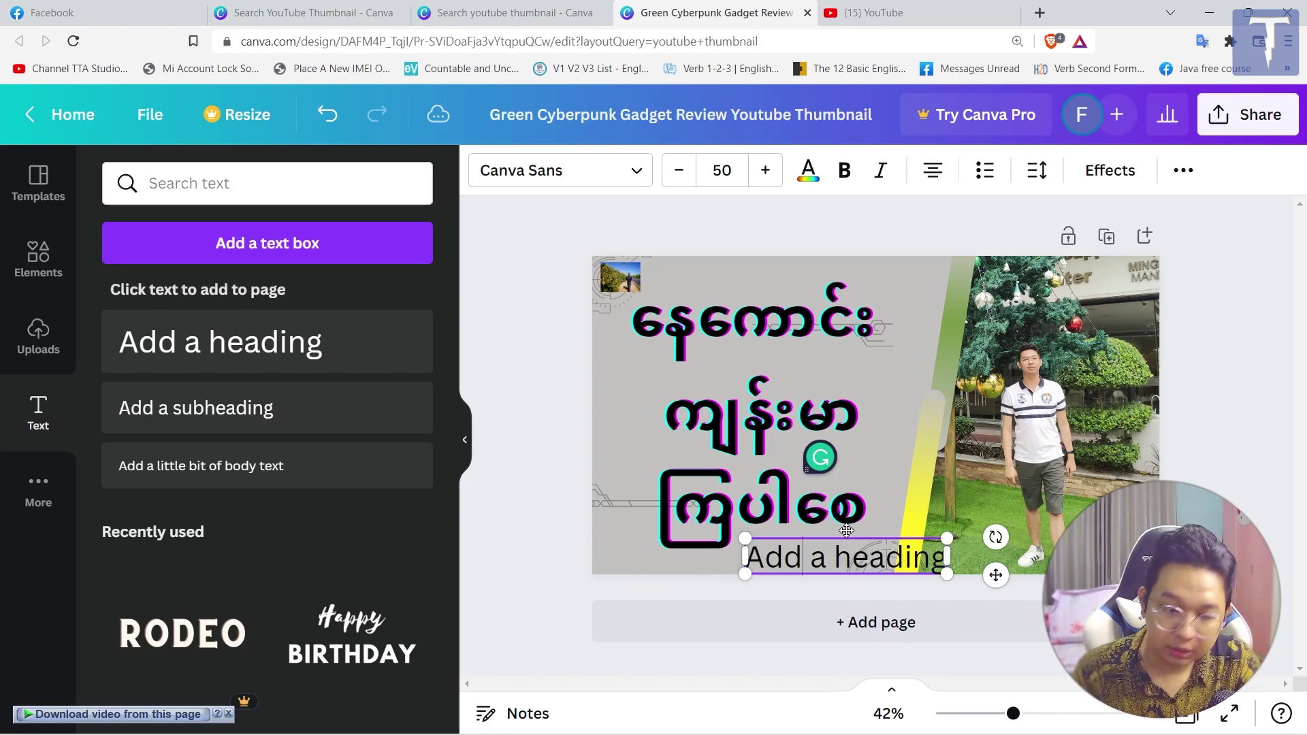
double_click(846, 557)
key("ctrl+a")
type("by TTA")
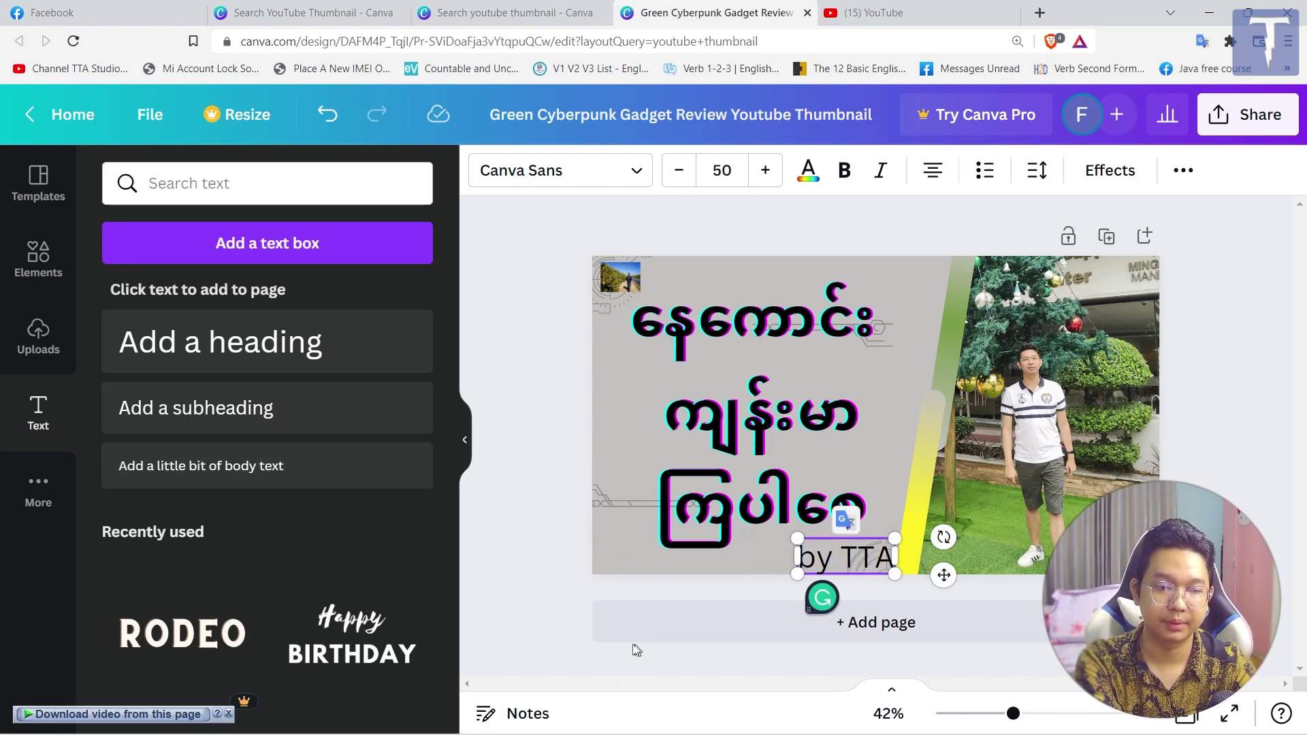
left_click(677, 622)
scroll(784, 550, "up", 5)
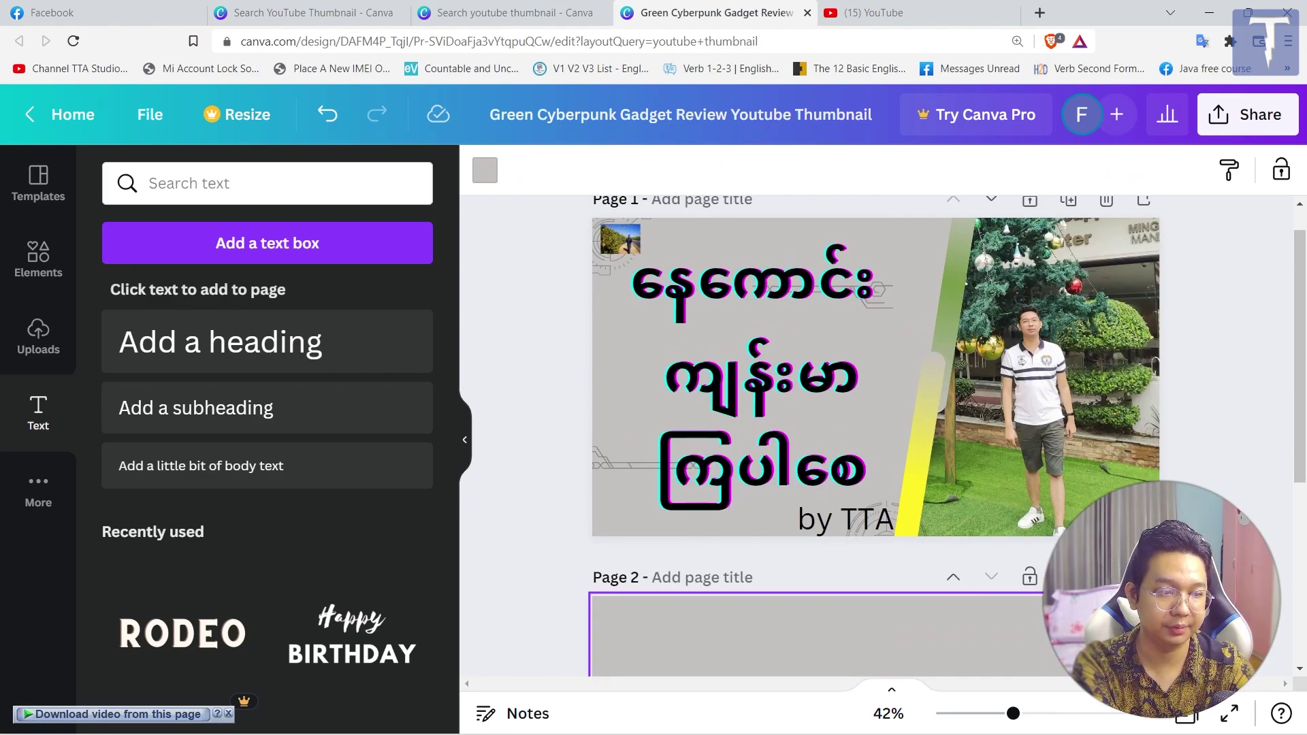
key("ctrl+z")
Step: Shrink the "by TTA" text to size 39.9 and the Burmese greeting to 69.4, and place "by TTA" just below the greeting's last line
left_click(843, 556)
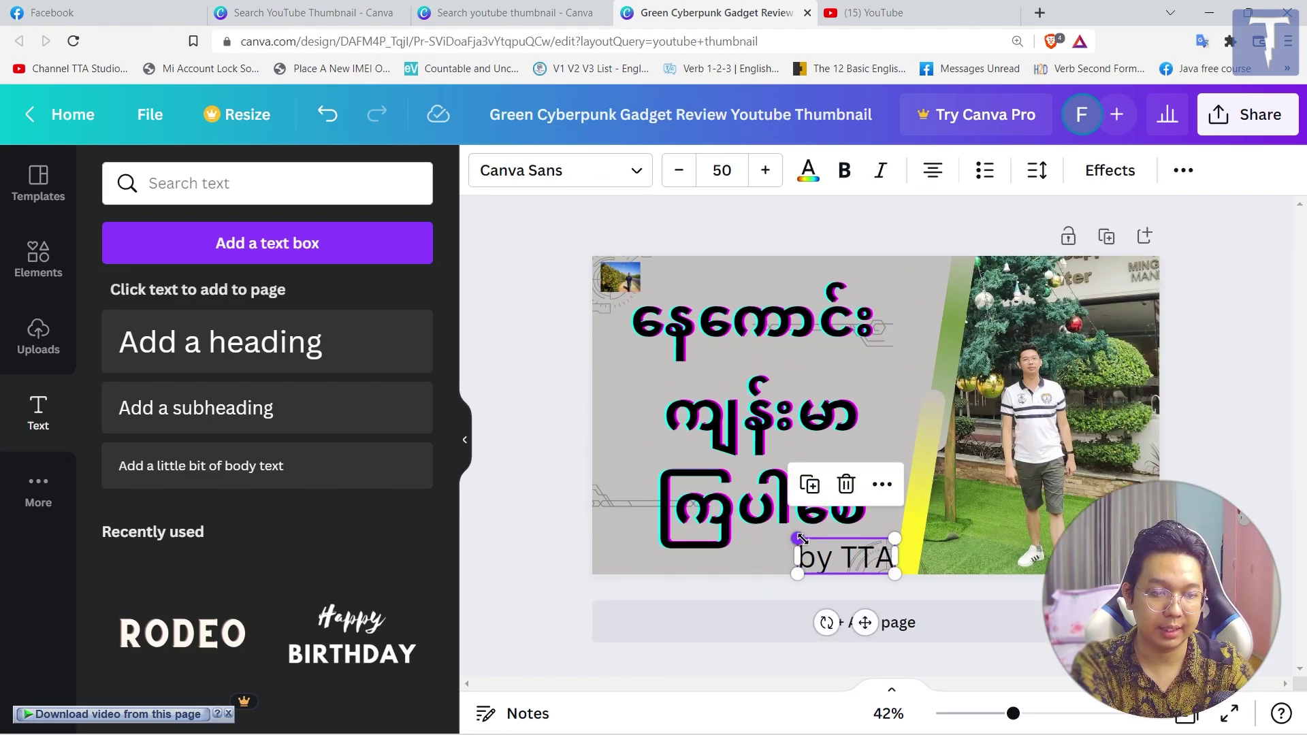
left_click_drag(801, 538, 807, 487)
left_click(896, 542)
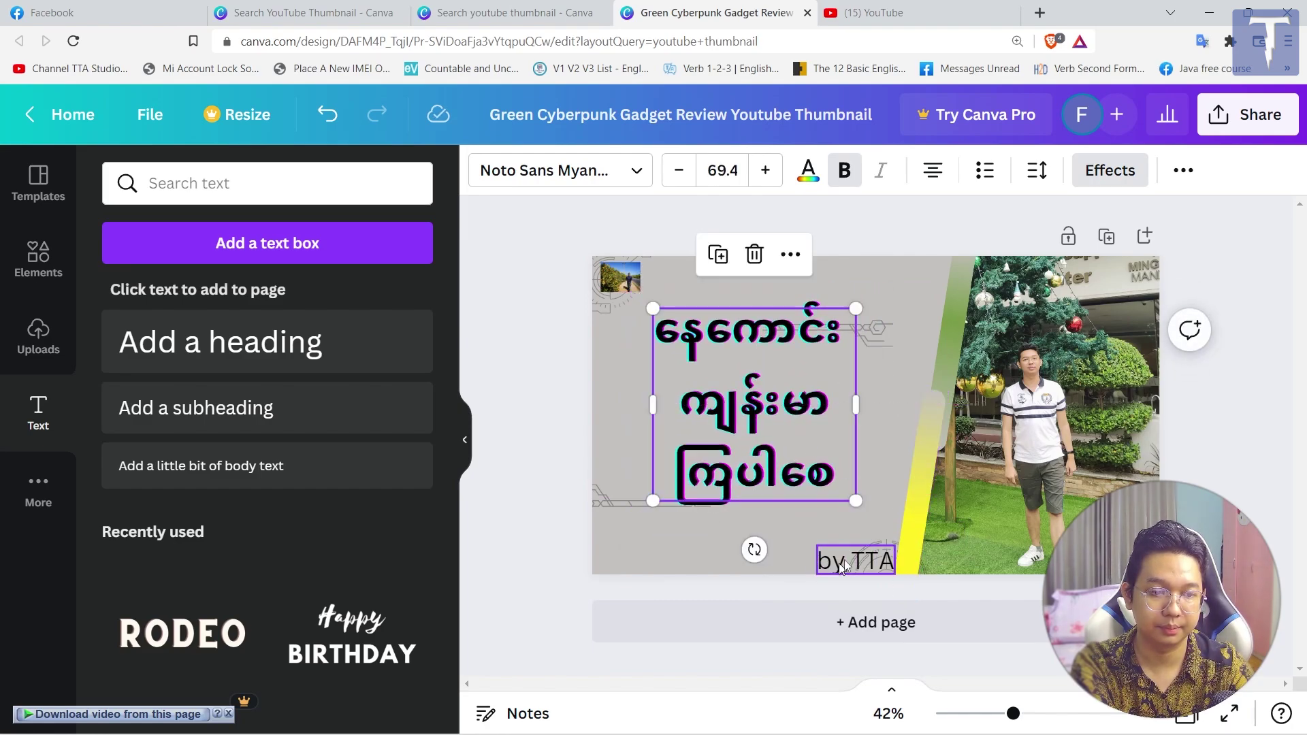
left_click(844, 560)
left_click_drag(864, 554, 832, 513)
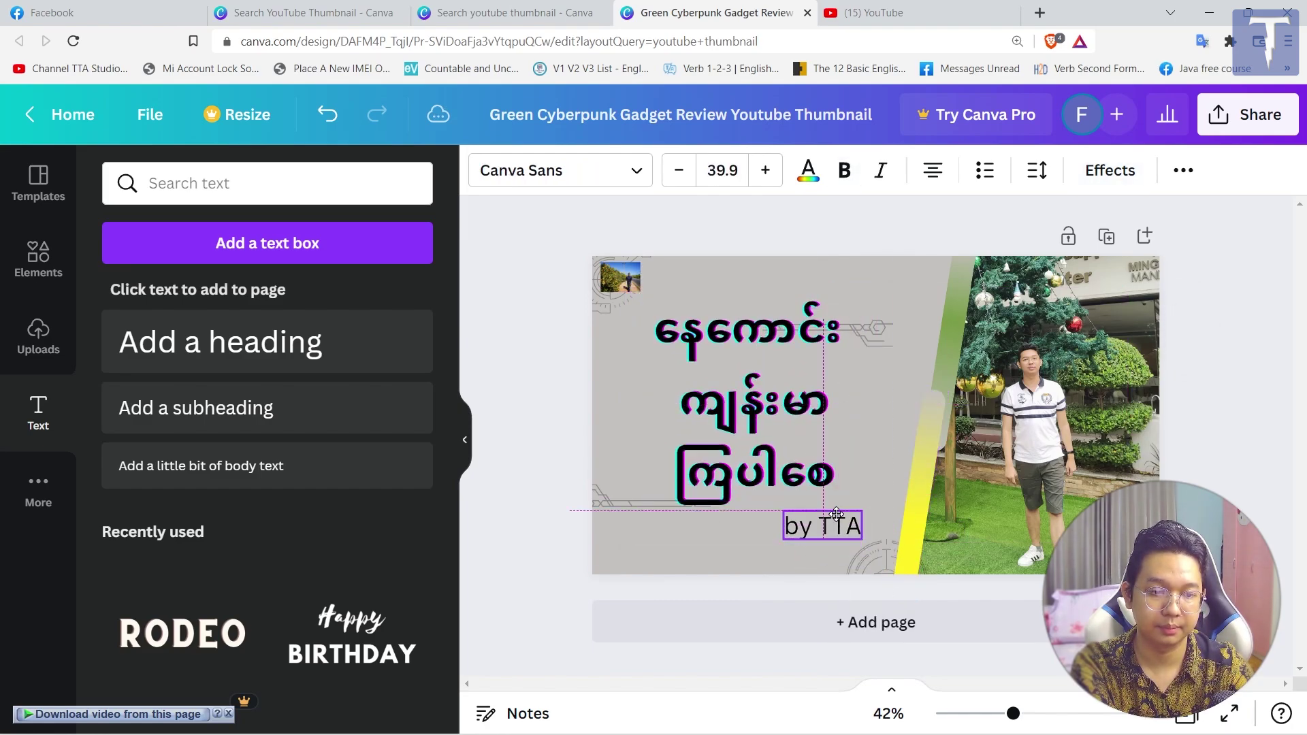
left_click(619, 286)
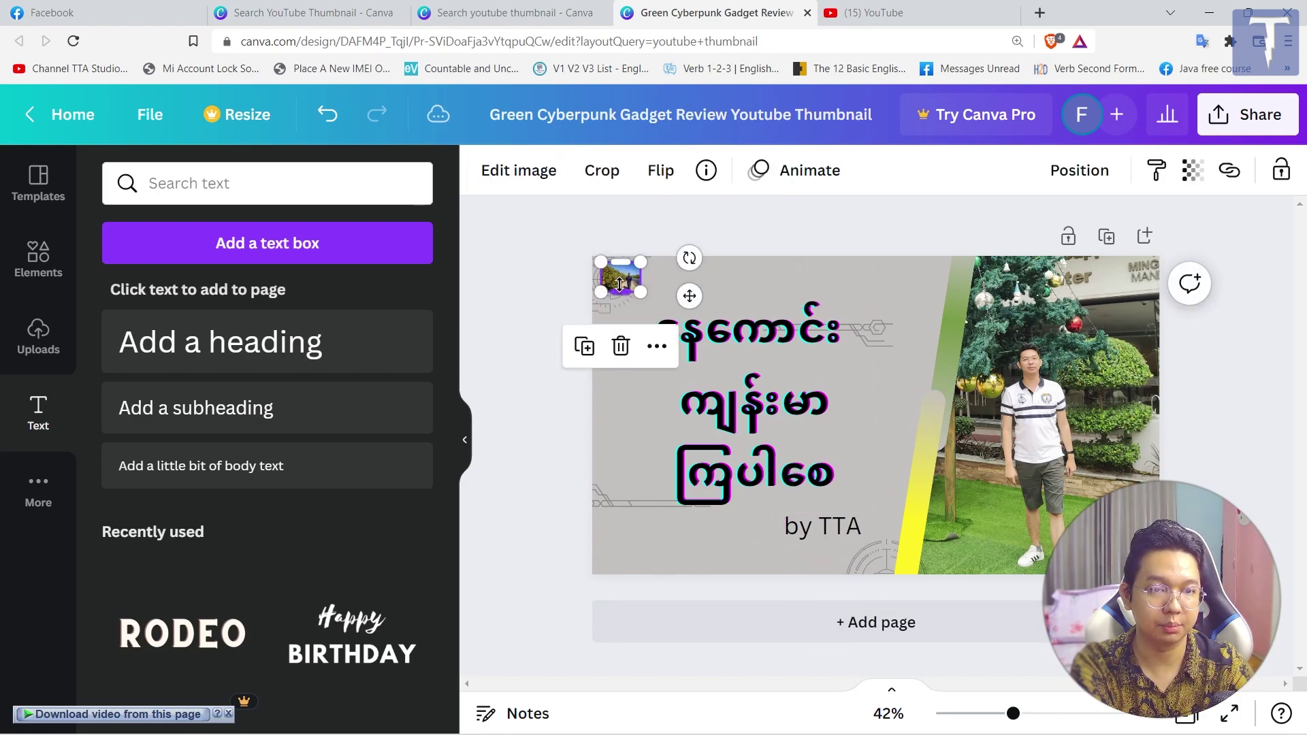
left_click(533, 494)
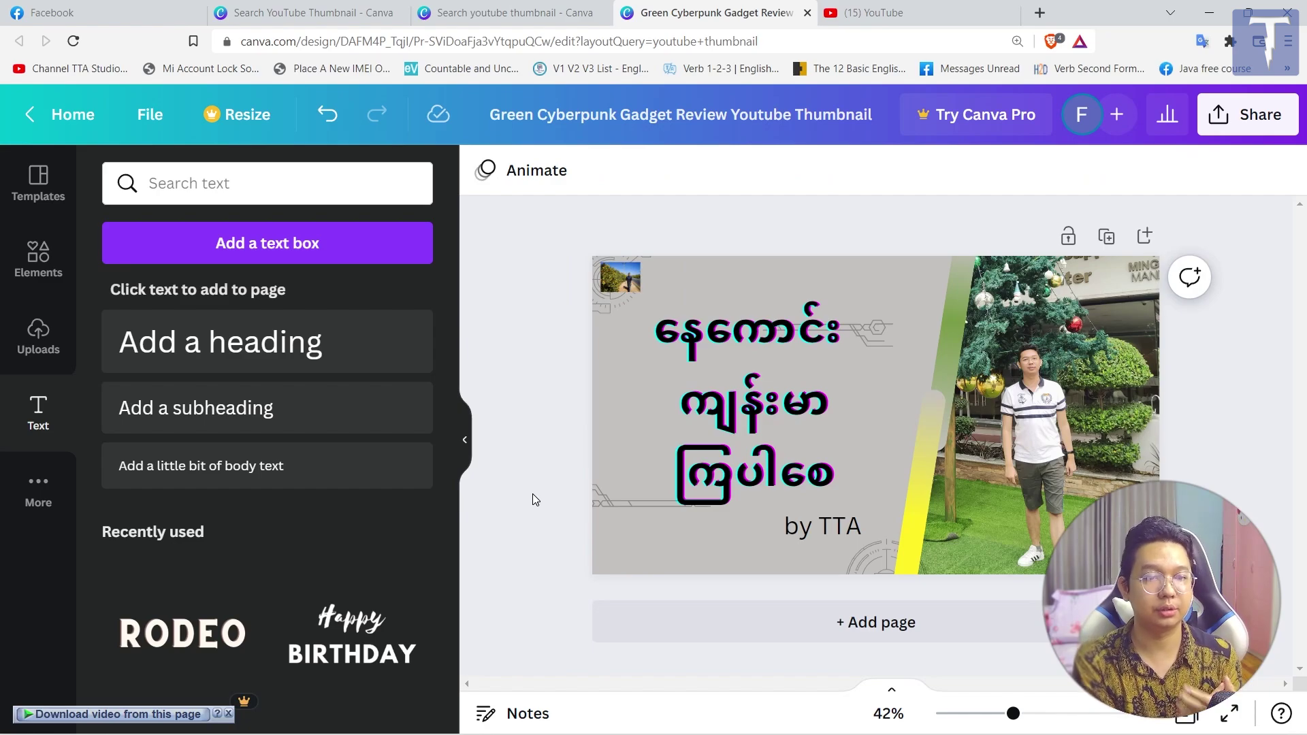
Step: Delete the line graphic behind the greeting's first line and move the two left-side graphics to the lower-left corner and beside the slanted bar's upper end
left_click(867, 340)
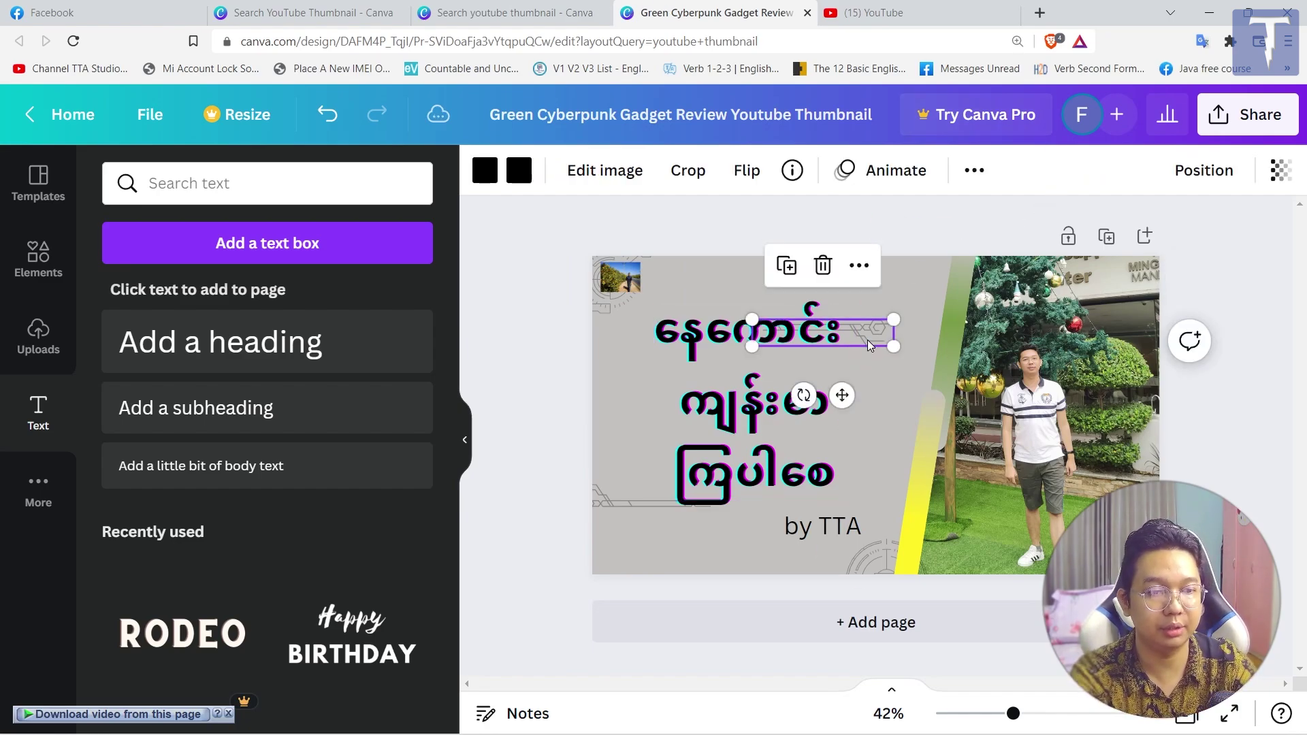
key("Delete")
left_click(611, 498)
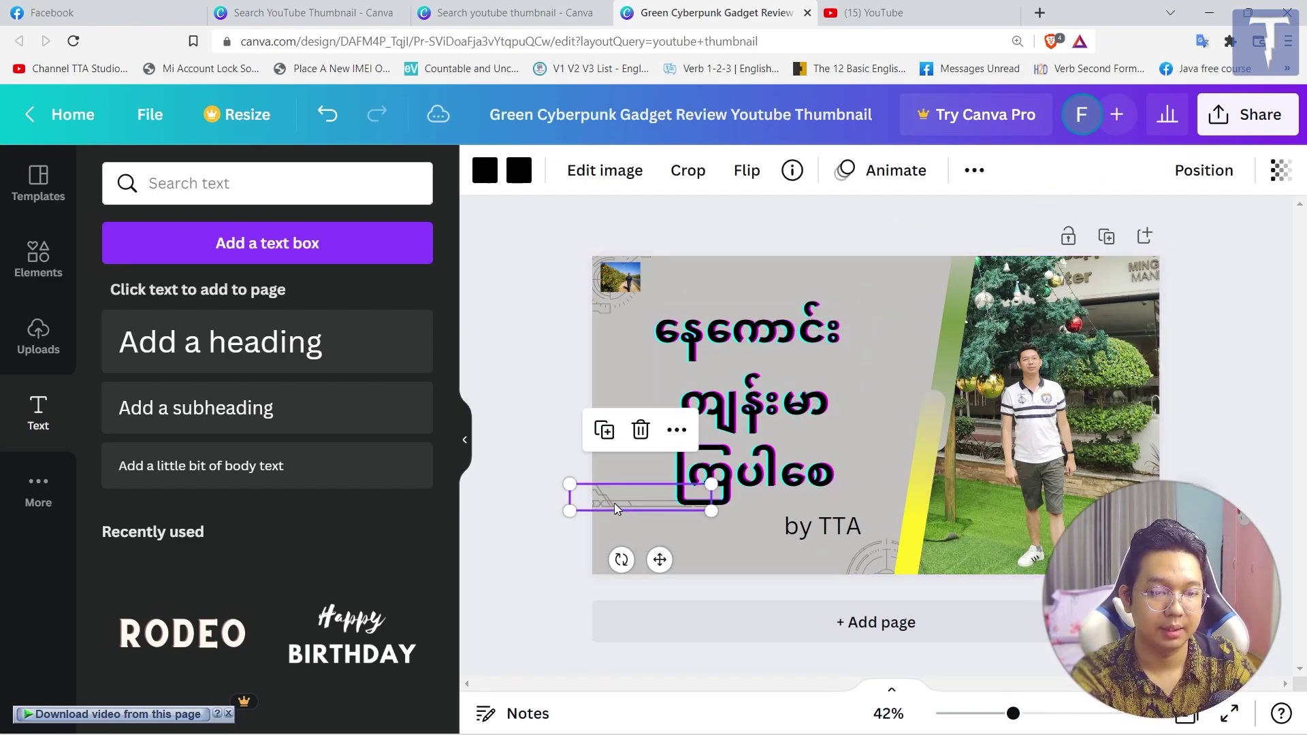
left_click_drag(611, 498, 622, 564)
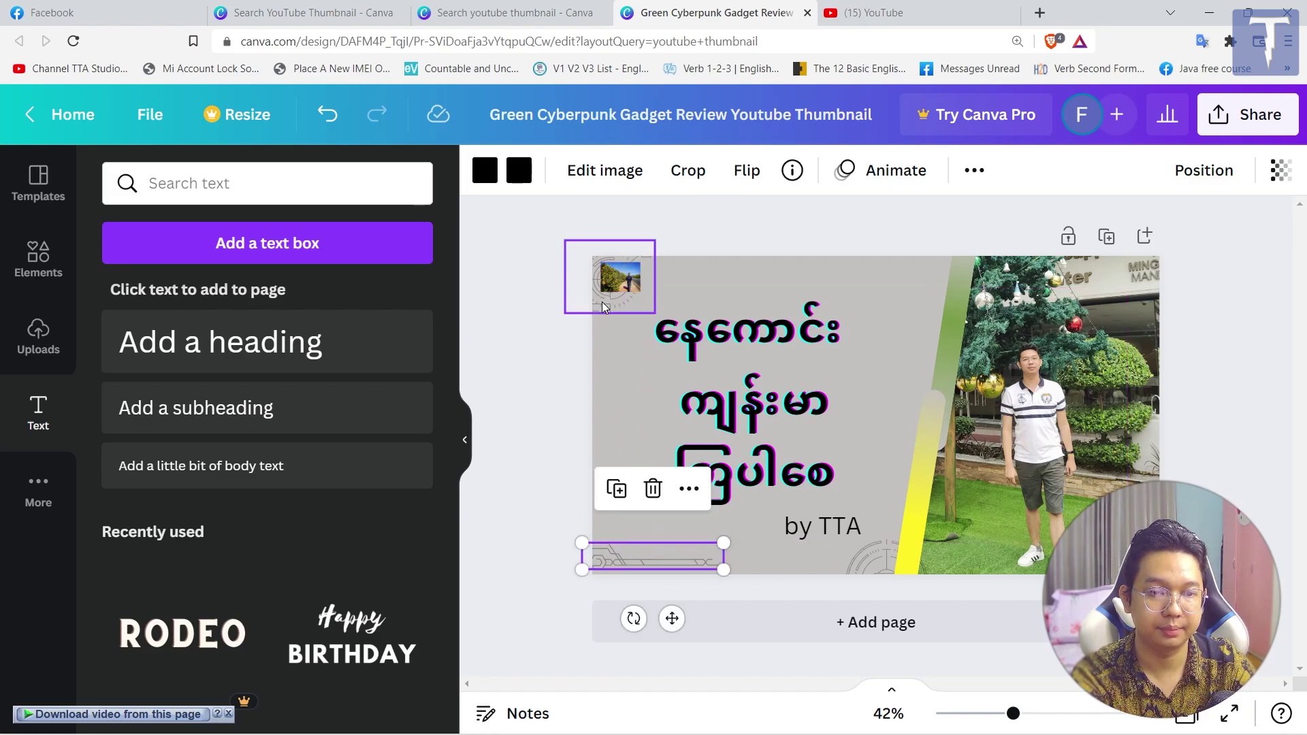
left_click_drag(602, 306, 914, 323)
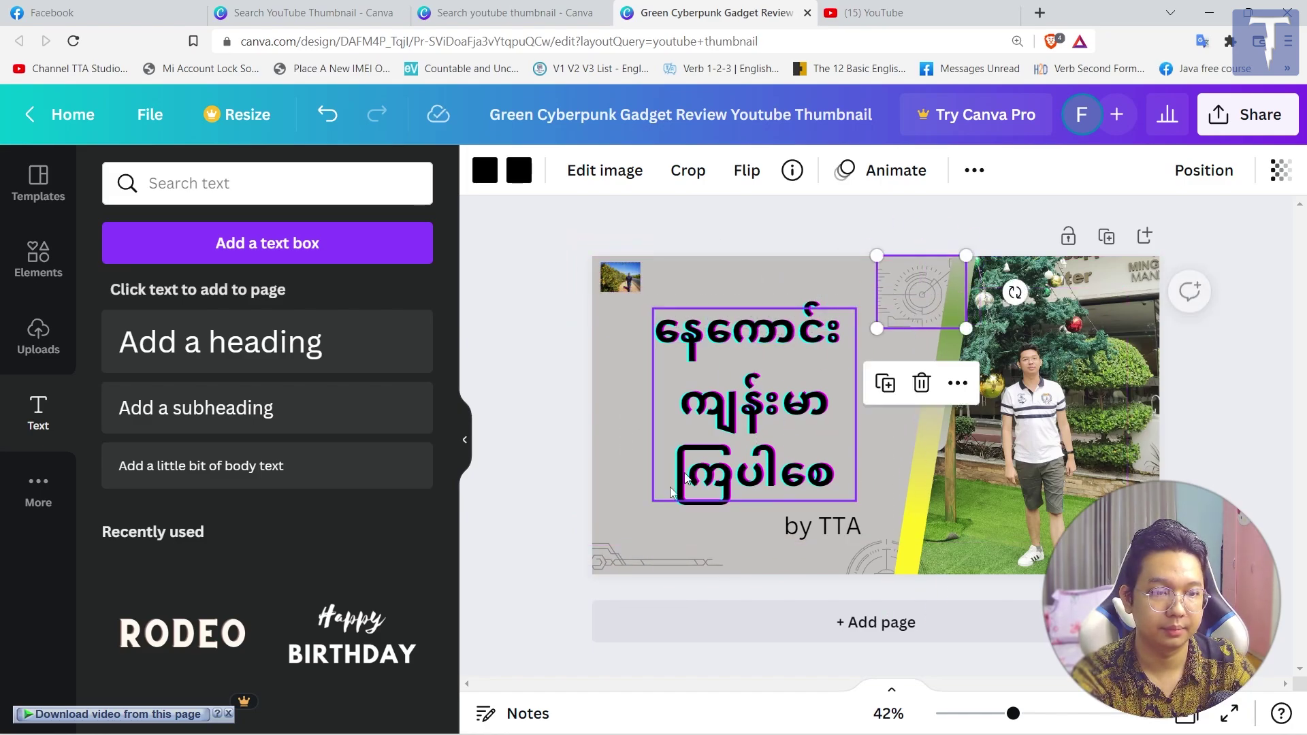
left_click(517, 496)
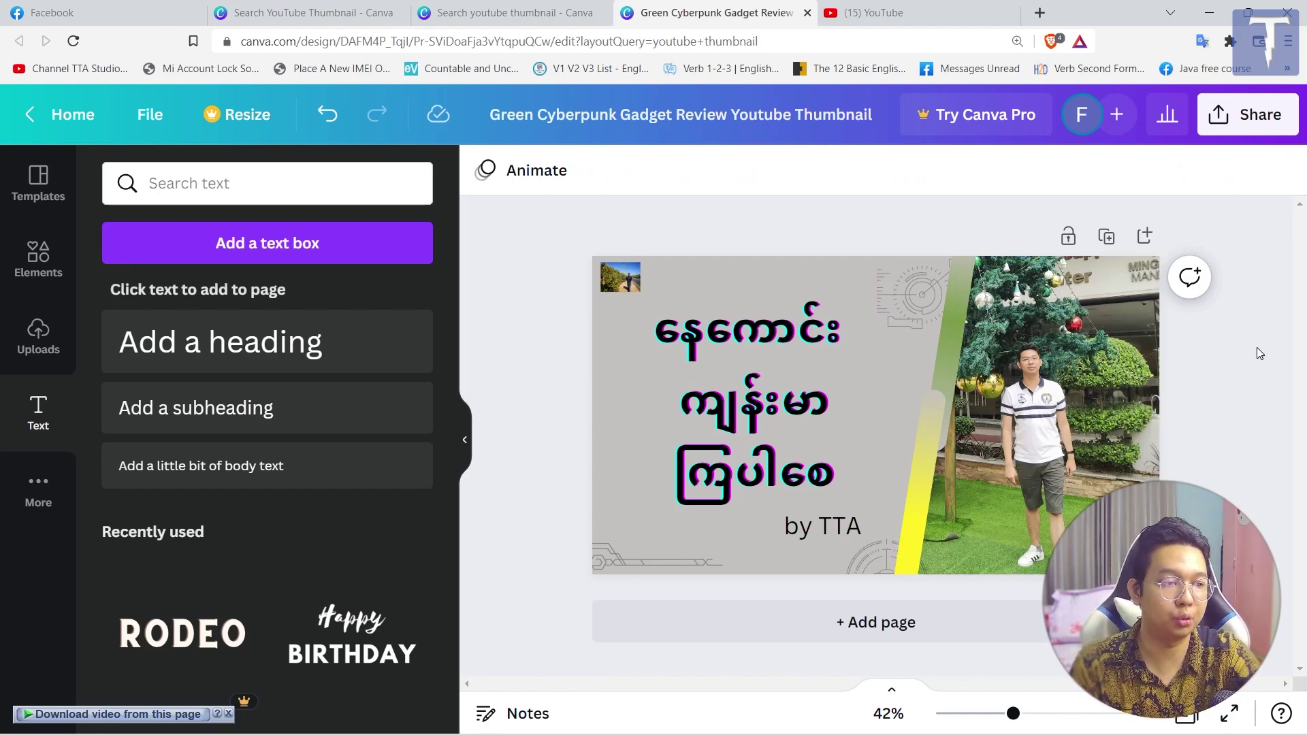
Step: Download the thumbnail as a PNG and save it to the Desktop as "Green Cyberpunk Gadget Review Youtube Thumbnail.png"
left_click(1253, 129)
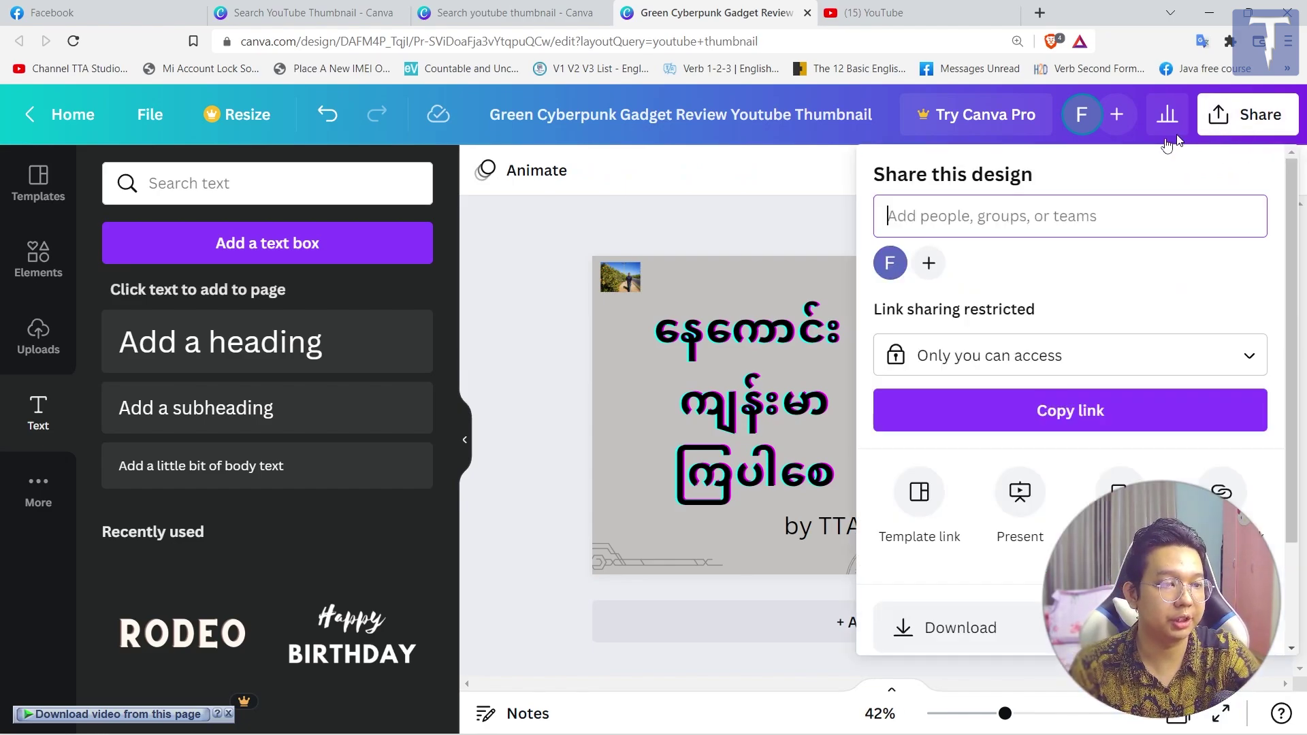
left_click(961, 620)
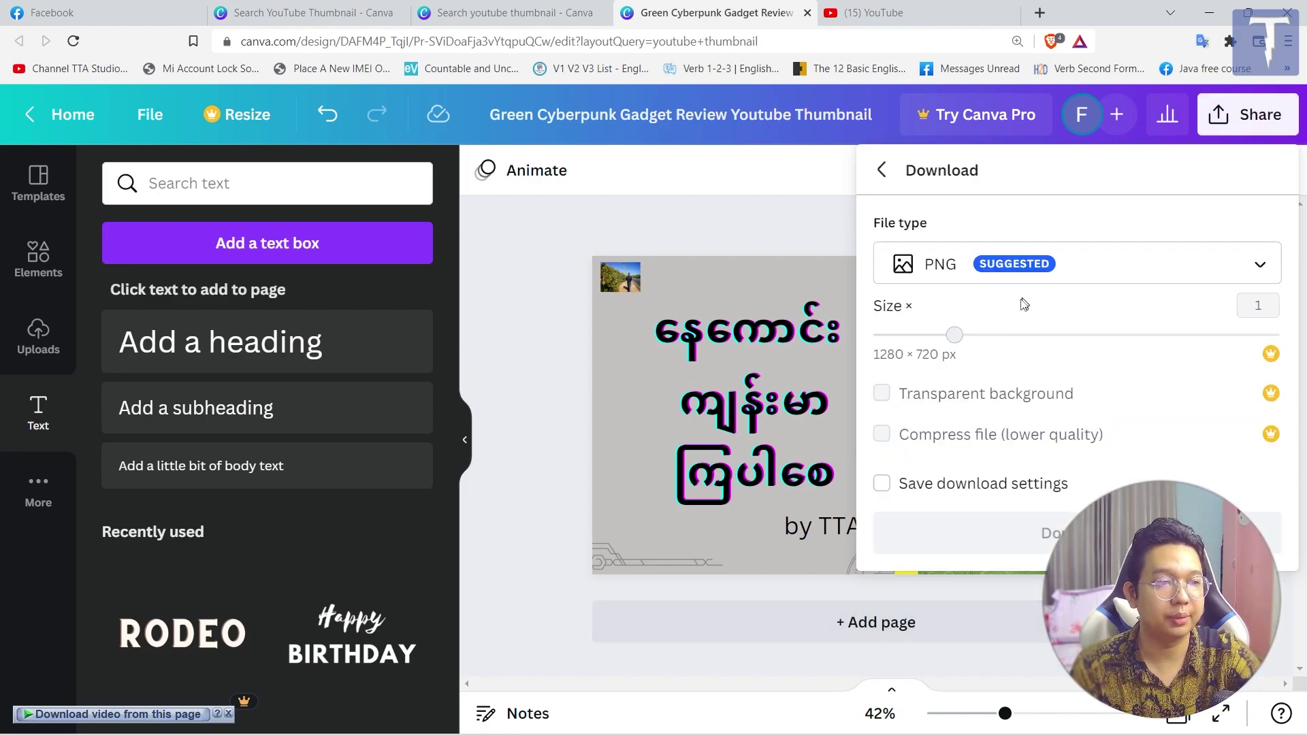
left_click(990, 531)
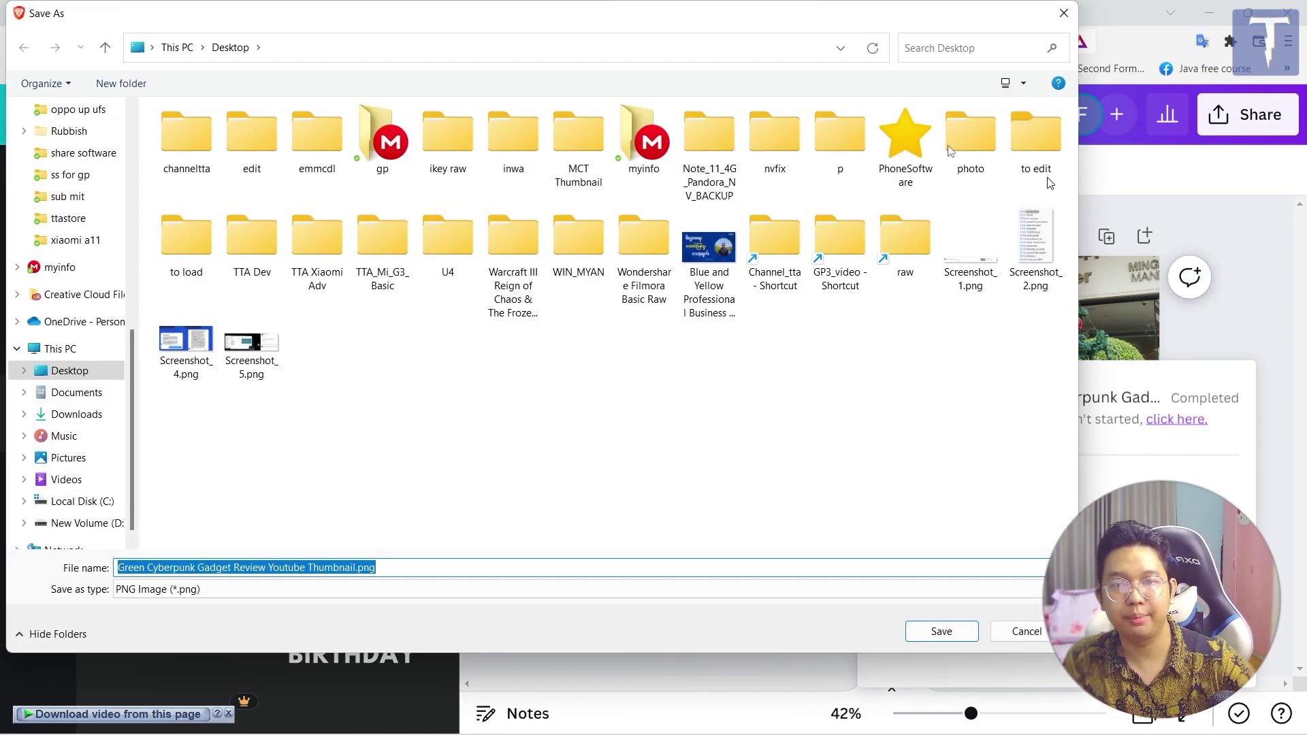
left_click(941, 631)
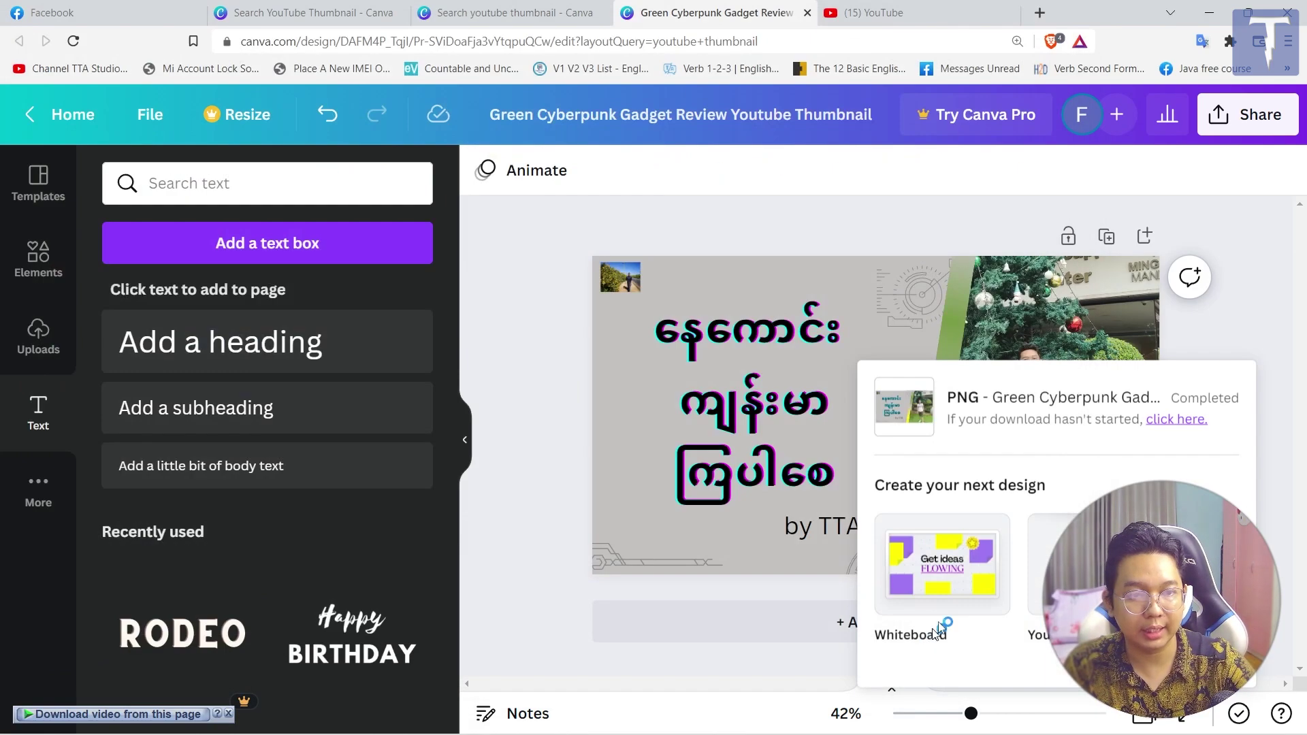
Step: Switch to the desktop and view the saved blue-and-yellow business thumbnail and the Green Cyberpunk thumbnail in the photo viewer, closing it after each
left_click(1212, 13)
double_click(345, 179)
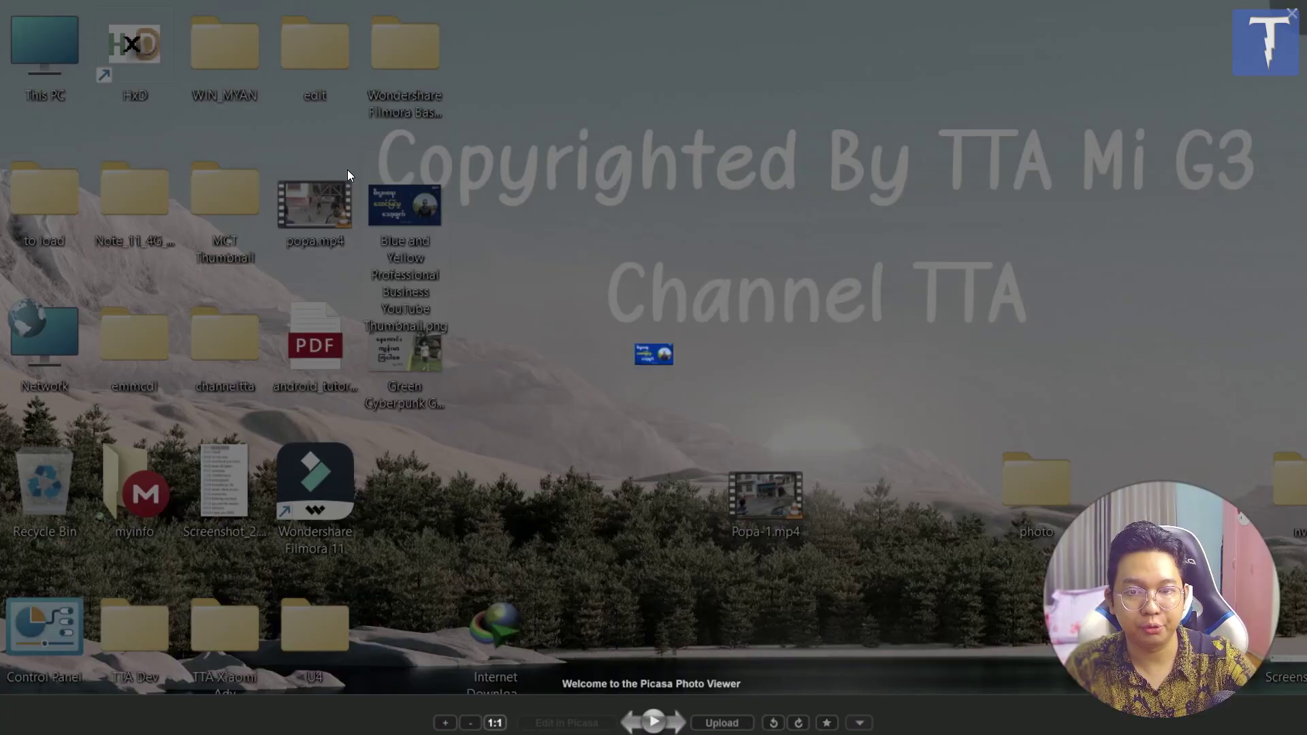
scroll(749, 417, "down", 5)
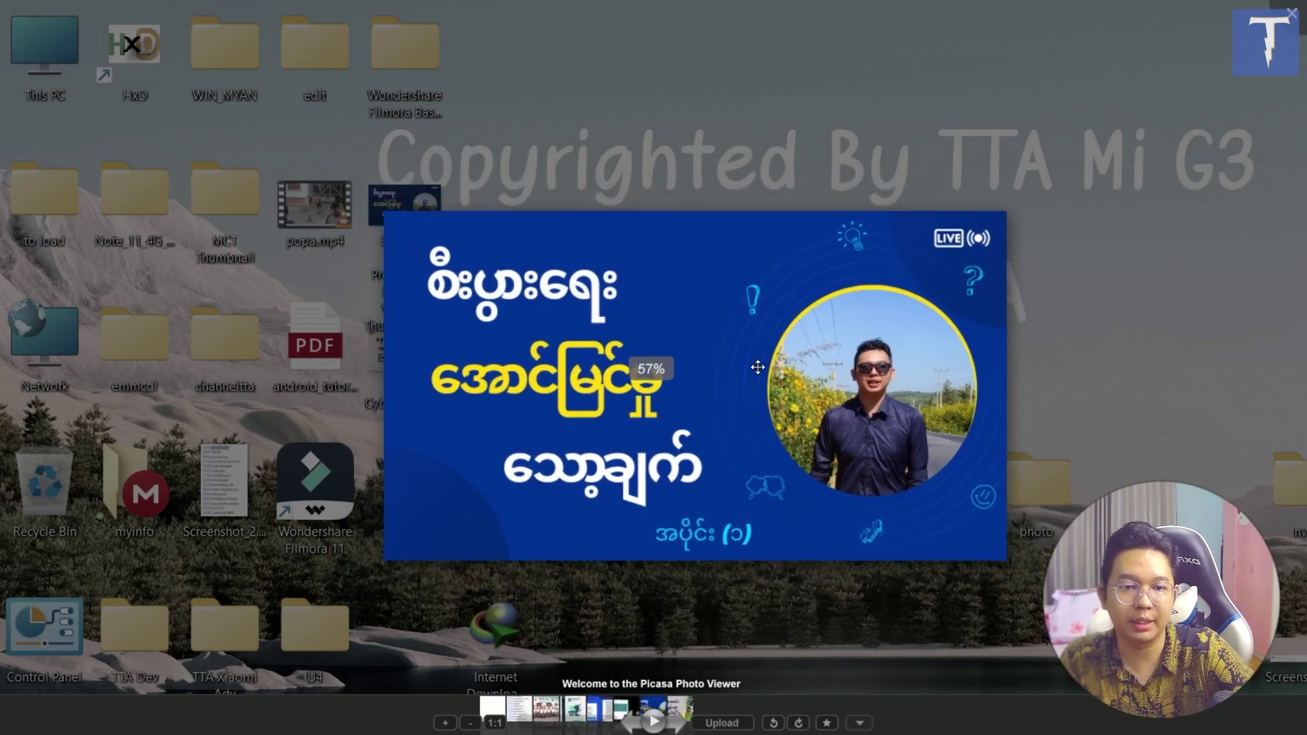
key("Escape")
double_click(307, 303)
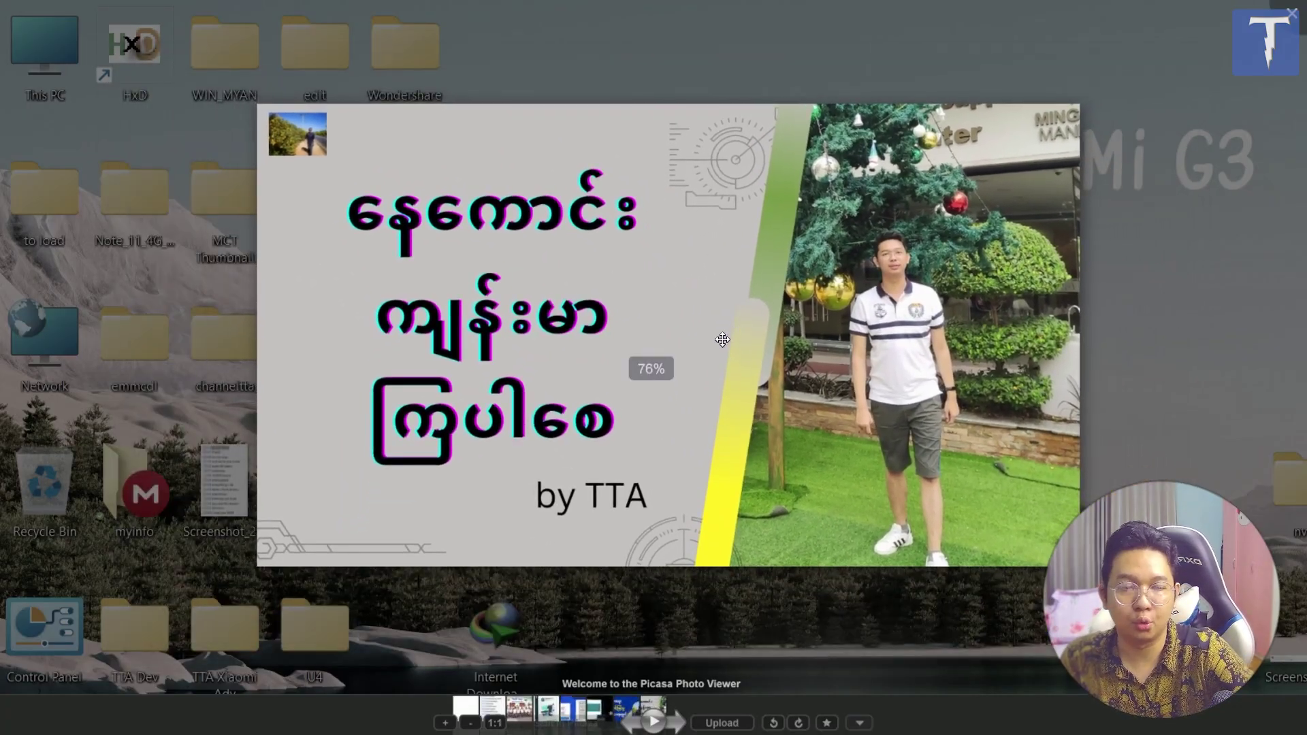
left_click(1291, 12)
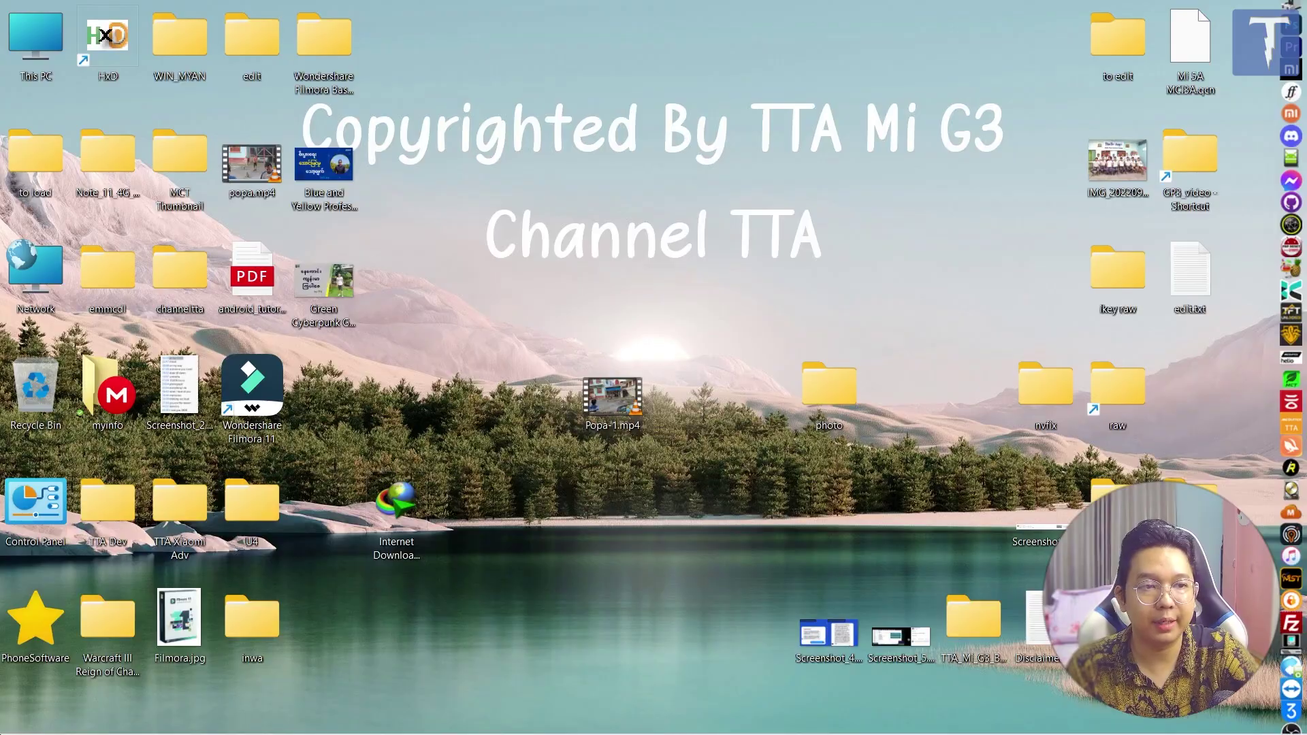
Step: Return to the Canva design in the browser, open the free Canva Pro trial offer and compare the Yearly and Monthly plans, ending on Monthly
left_click(66, 728)
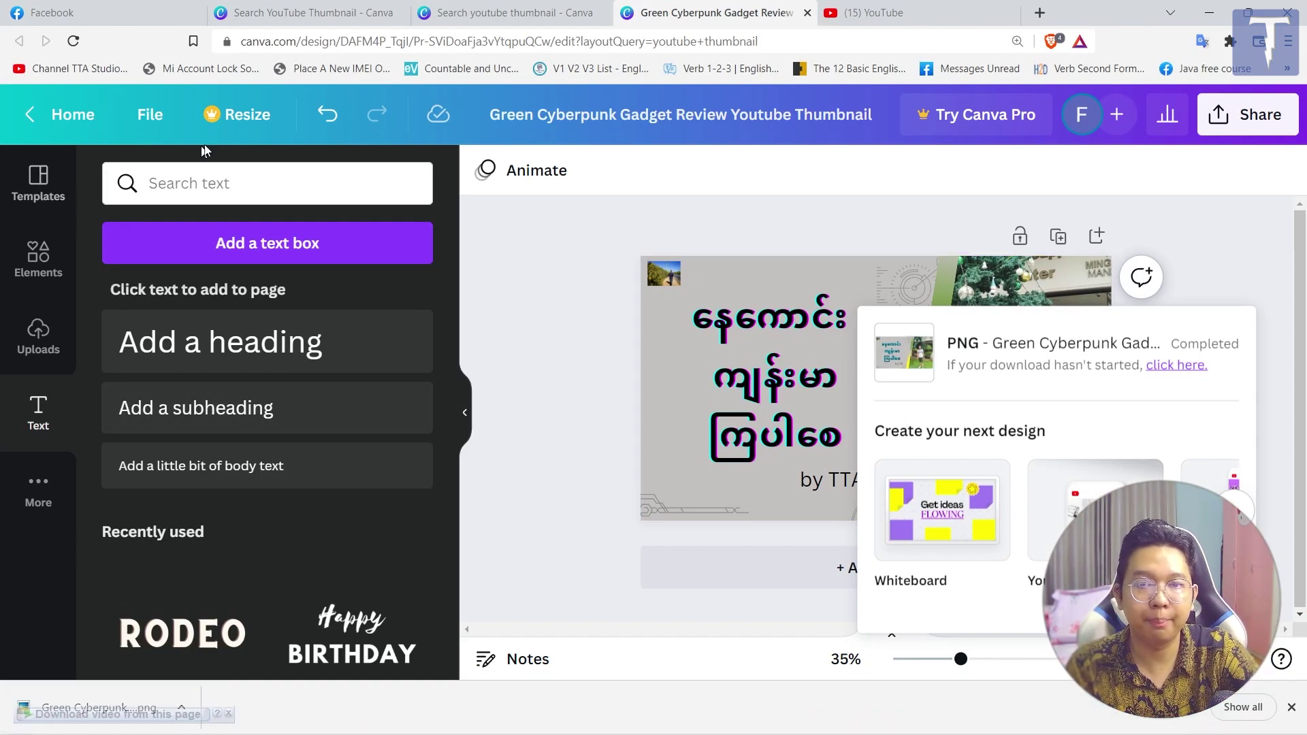
left_click(977, 126)
scroll(531, 437, "down", 1)
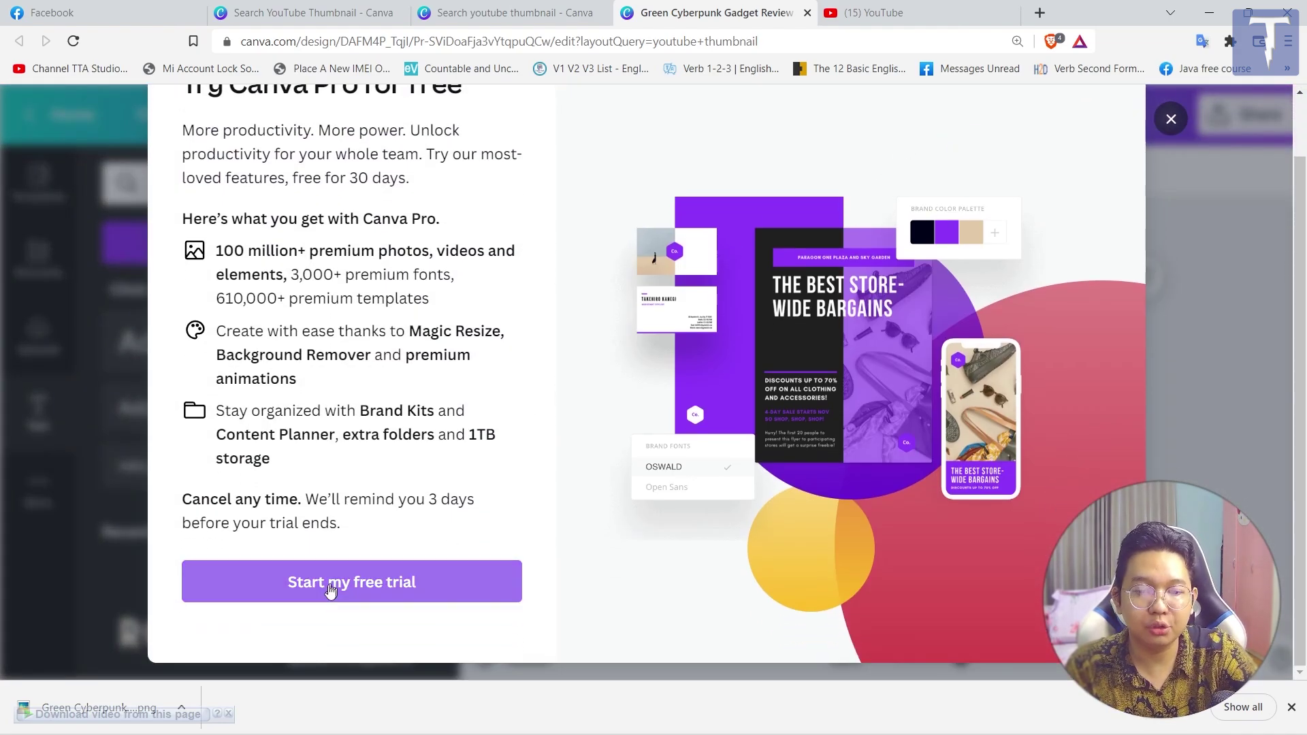
left_click(331, 590)
scroll(276, 320, "up", 1)
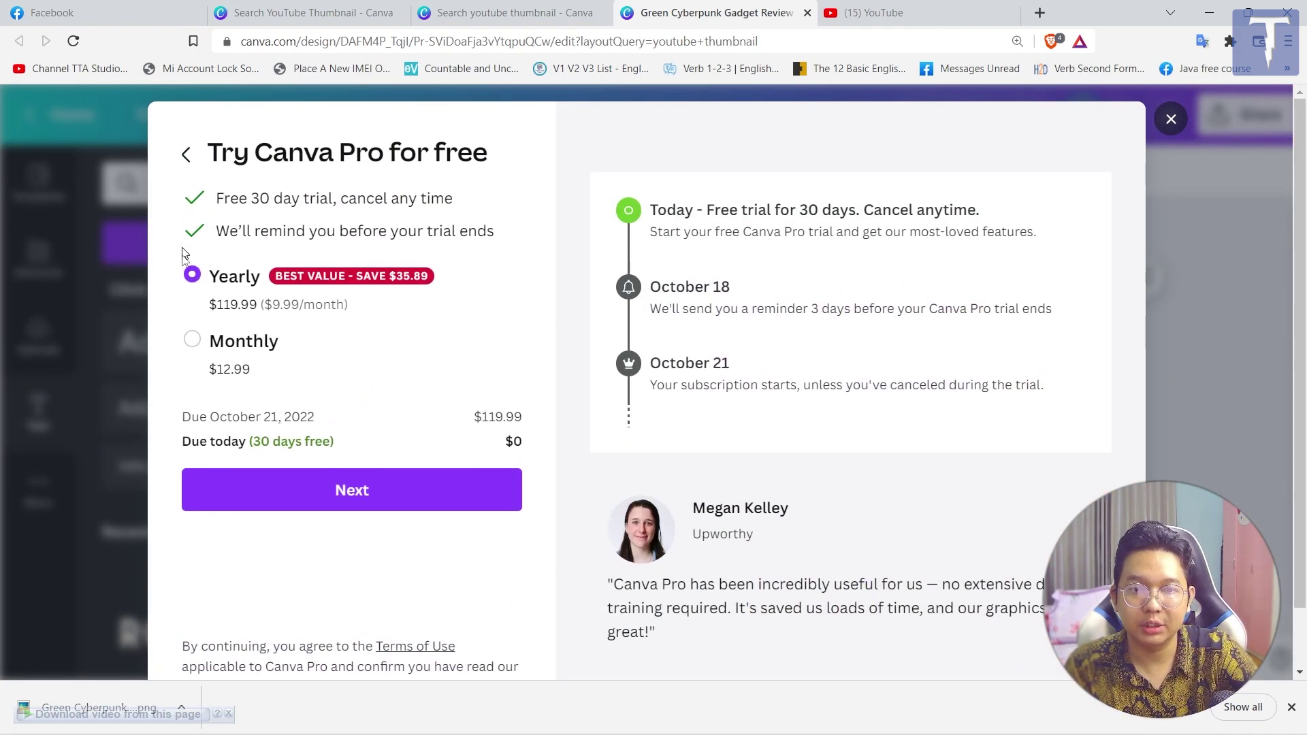
left_click(225, 360)
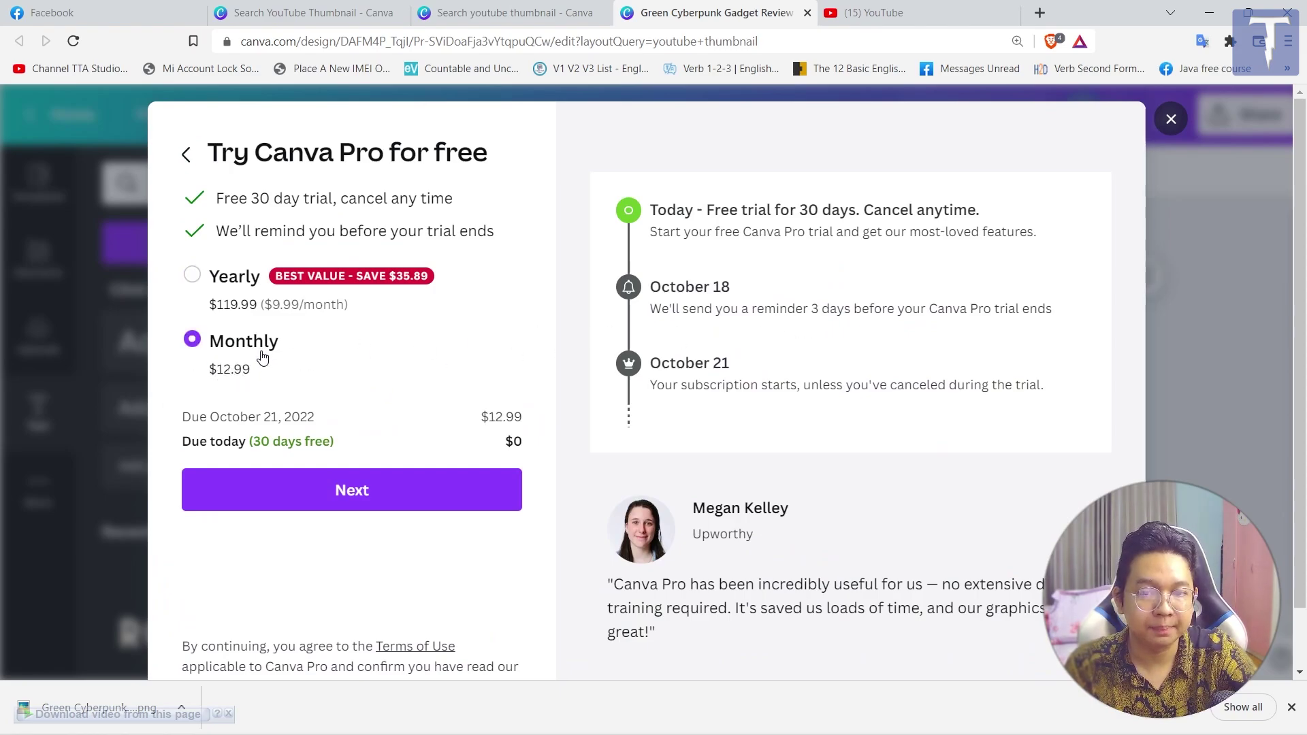
left_click(233, 302)
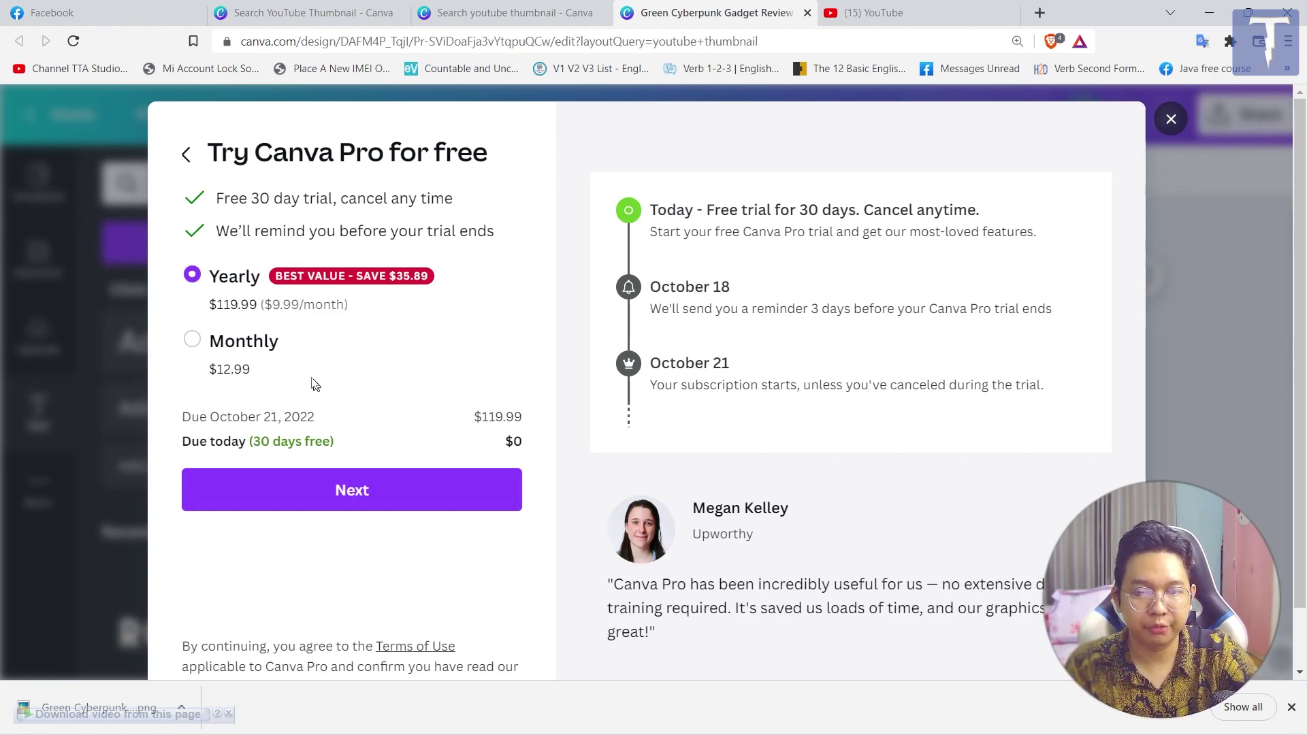
left_click(284, 345)
left_click(259, 285)
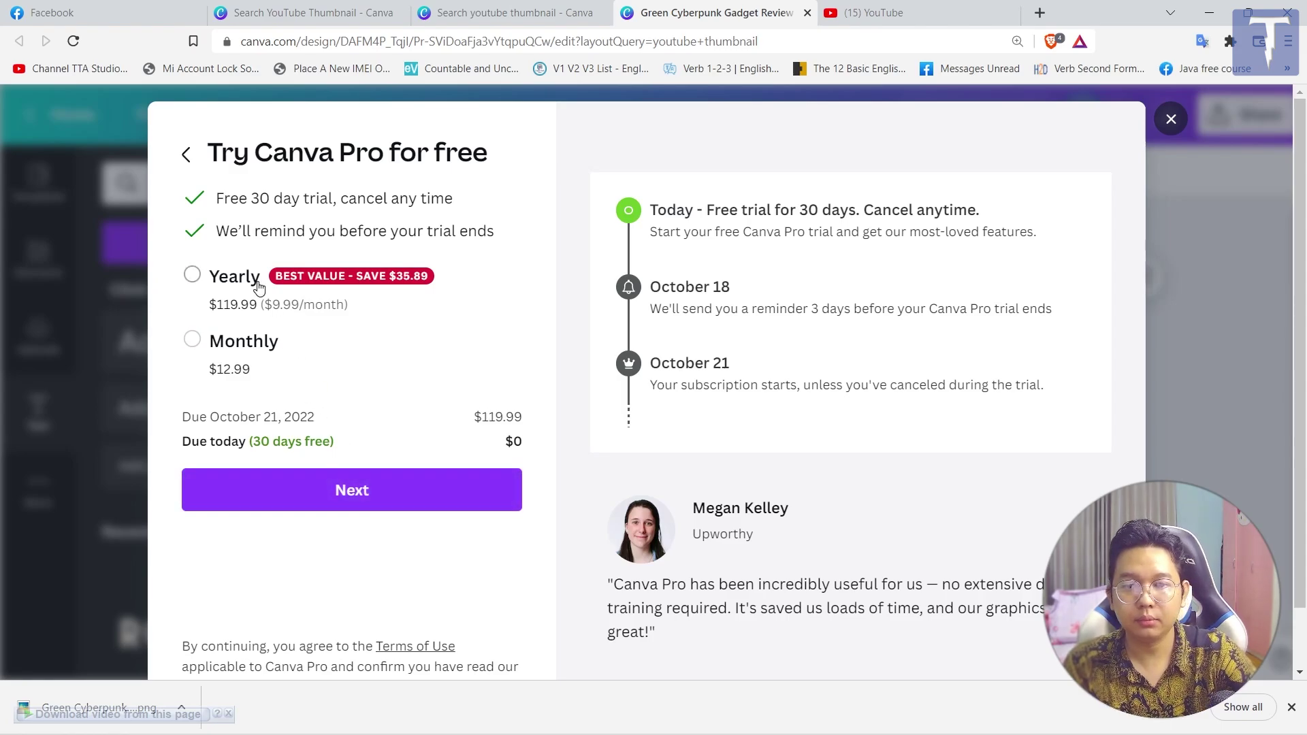
left_click(258, 371)
Step: Continue to the trial's payment page and view the credit or debit card and PayPal options without subscribing
left_click(432, 507)
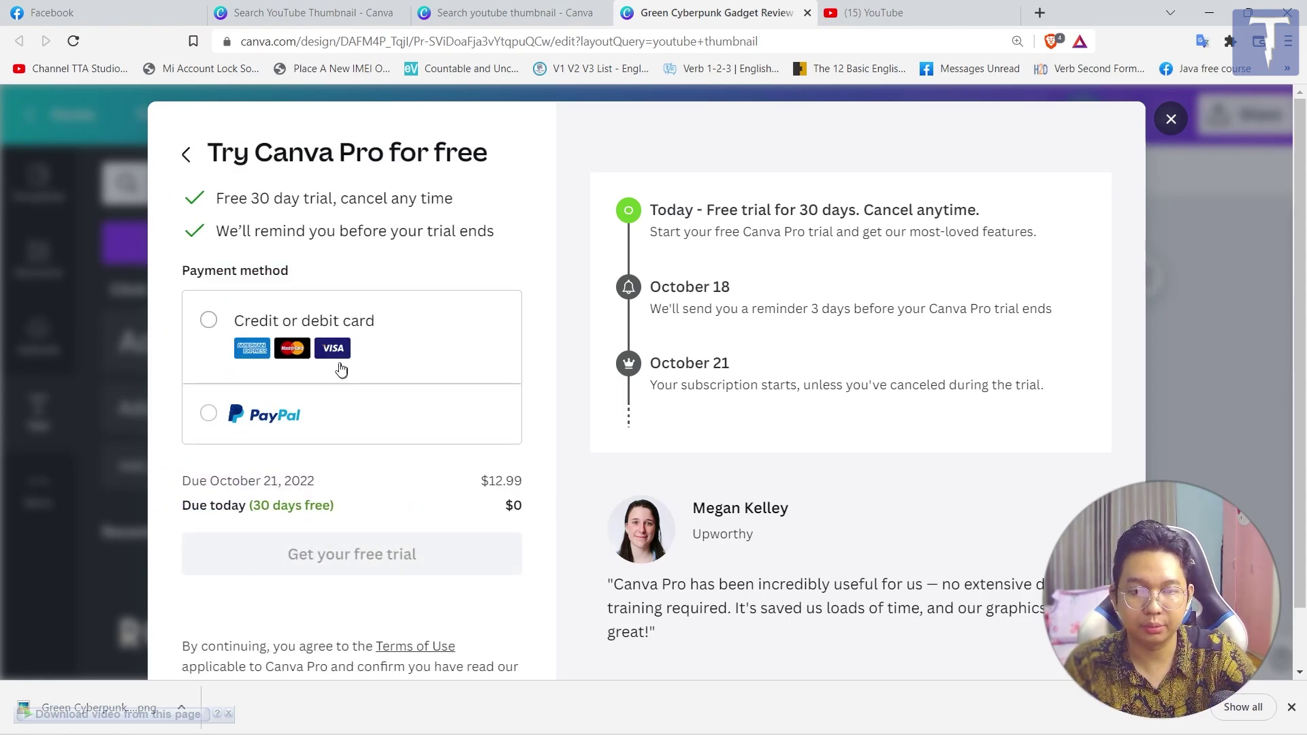
left_click(228, 328)
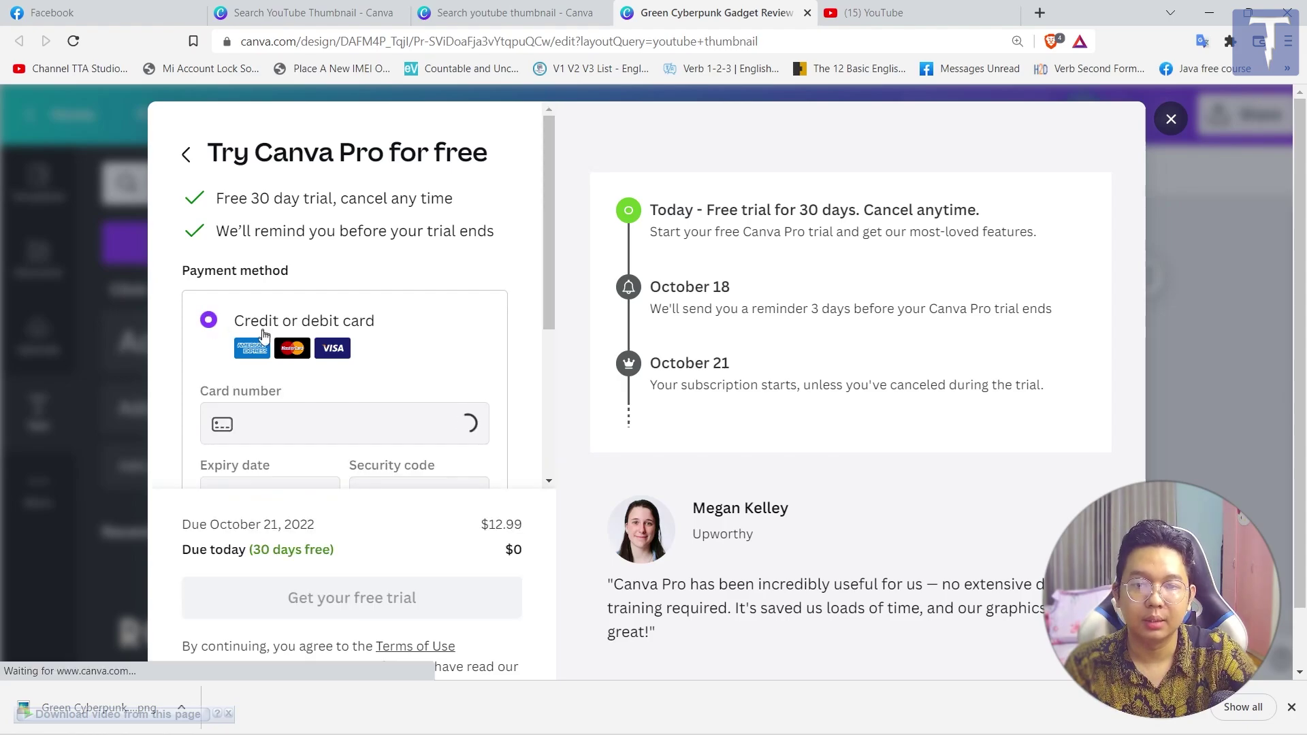
scroll(302, 390, "down", 3)
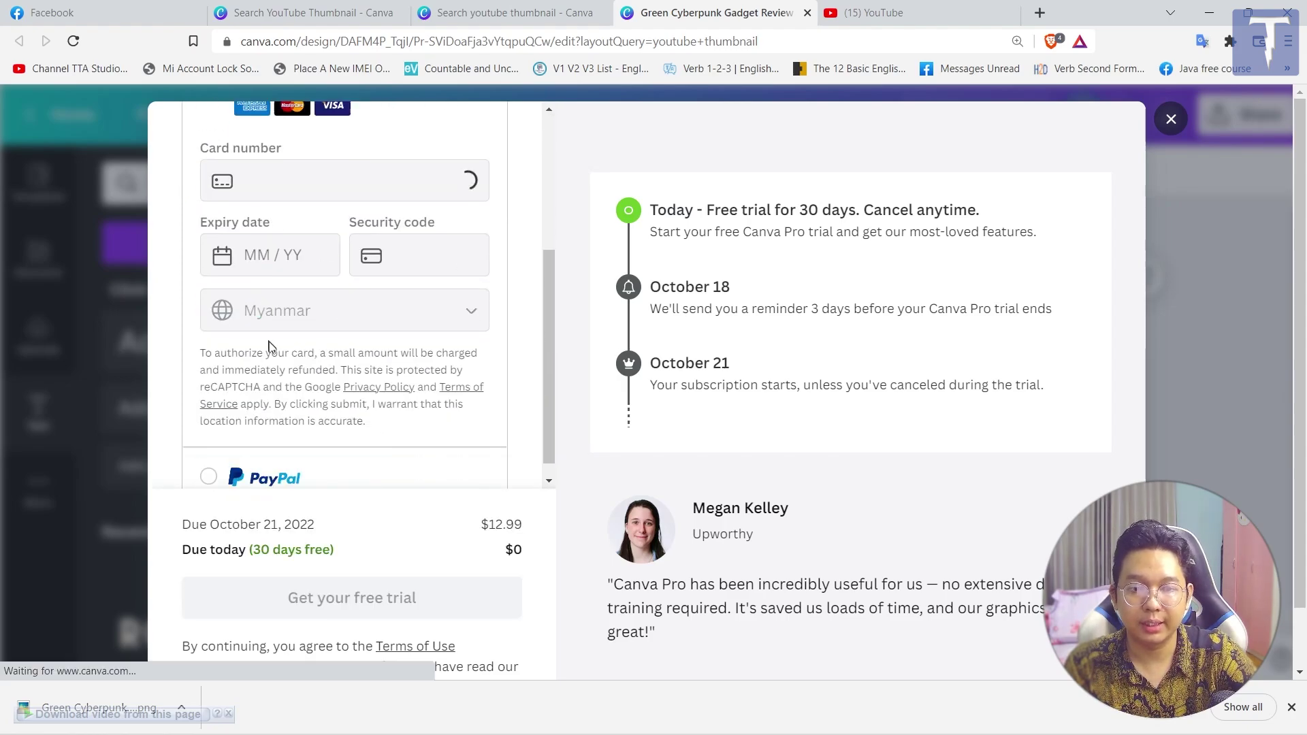
left_click(290, 453)
scroll(488, 452, "down", 1)
scroll(488, 452, "up", 1)
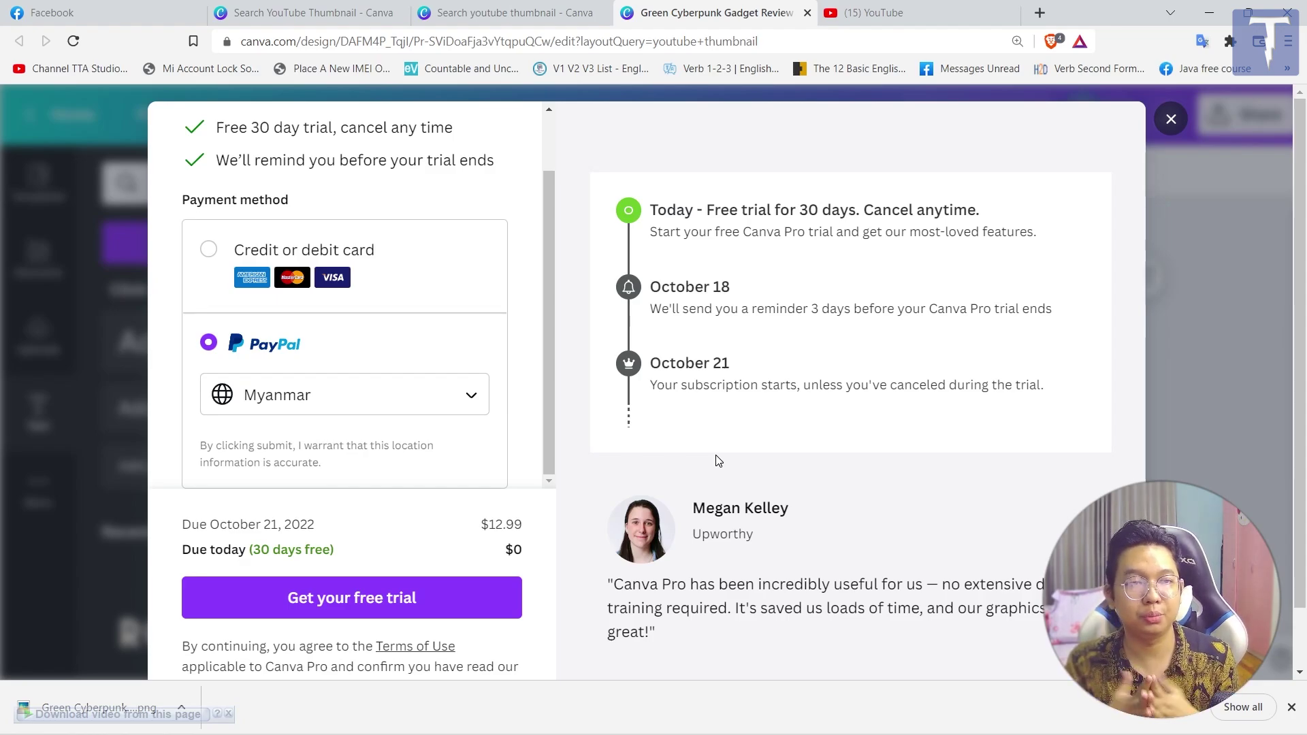
Step: Switch to YouTube Studio, start a thumbnail upload for the Popa 1 video and preview "Blue and Yellow Professional Business YouTube Thumbnail.png" from the Desktop
left_click(866, 12)
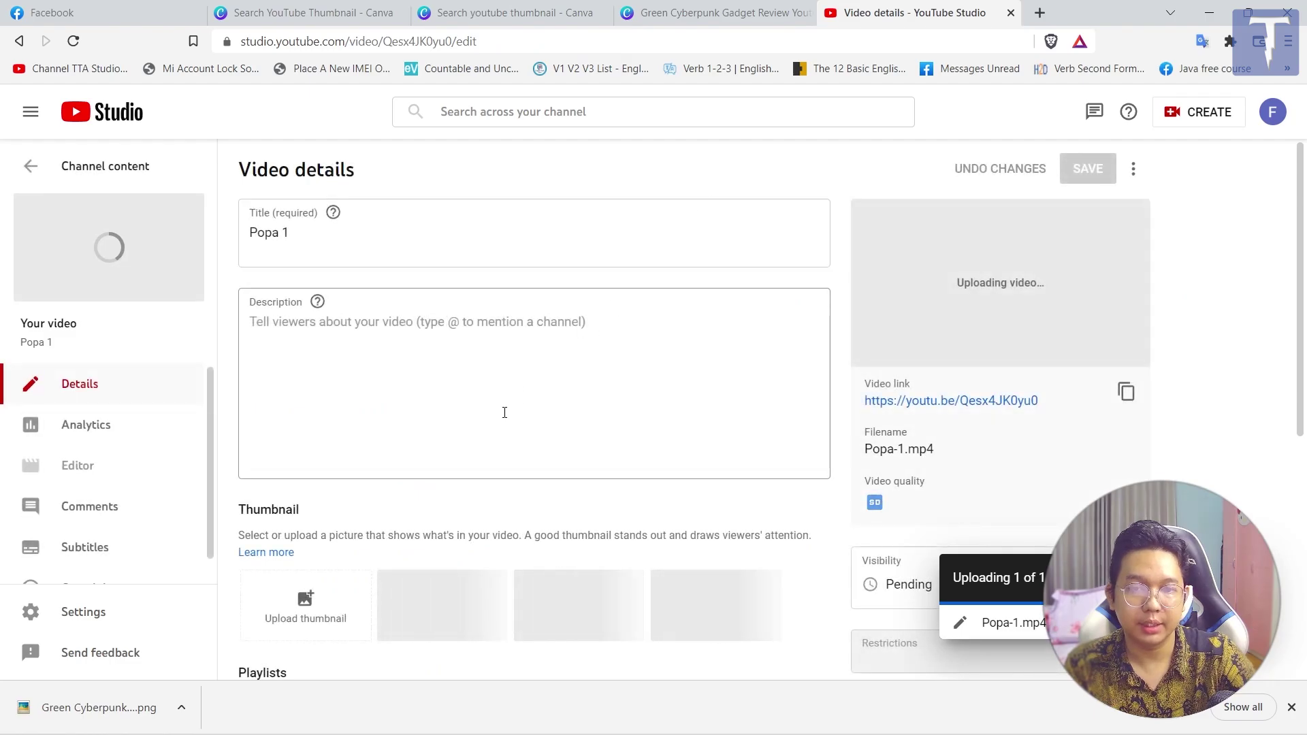
scroll(516, 422, "down", 1)
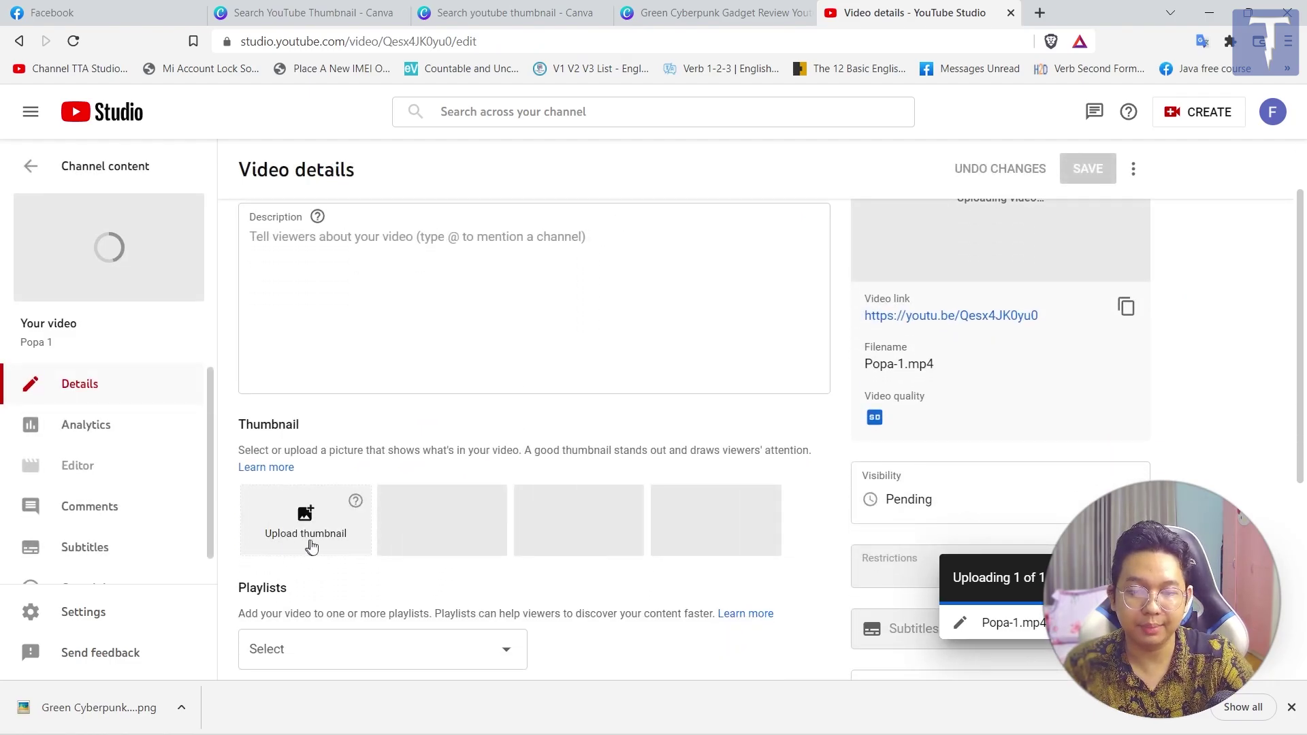
left_click(311, 537)
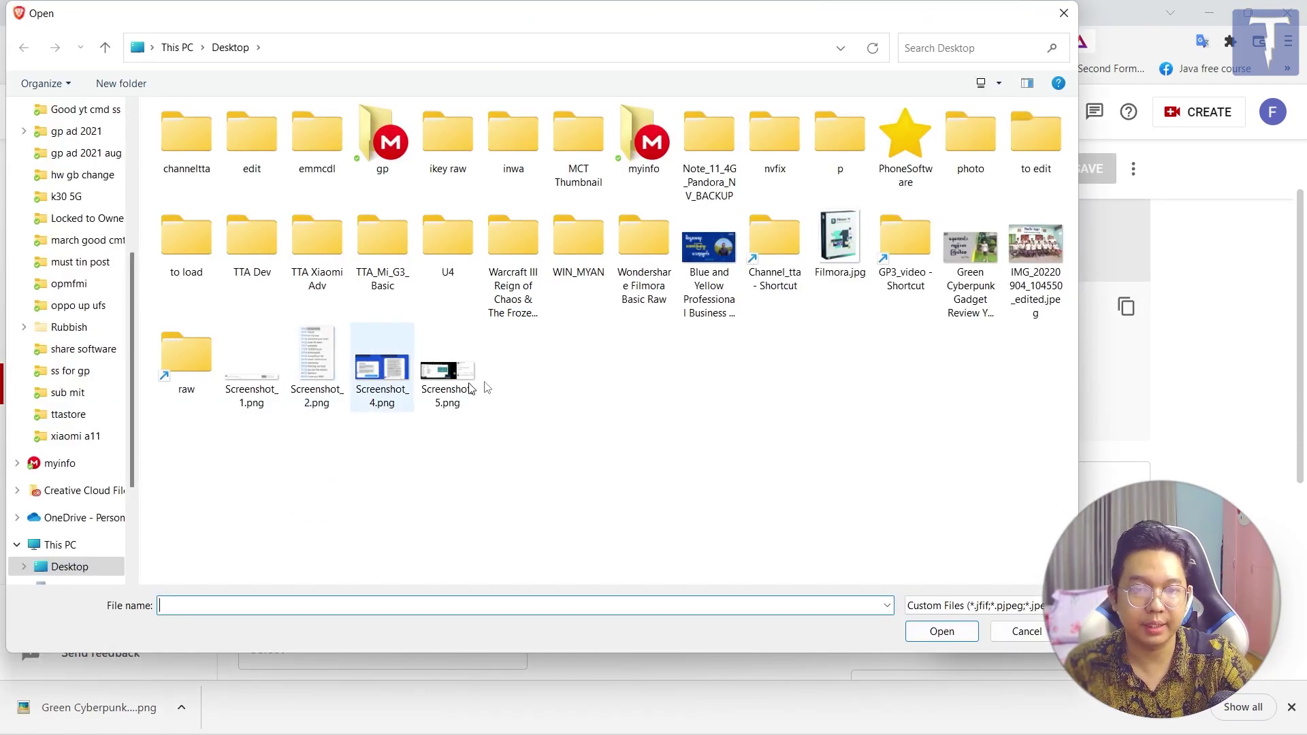
left_click(718, 253)
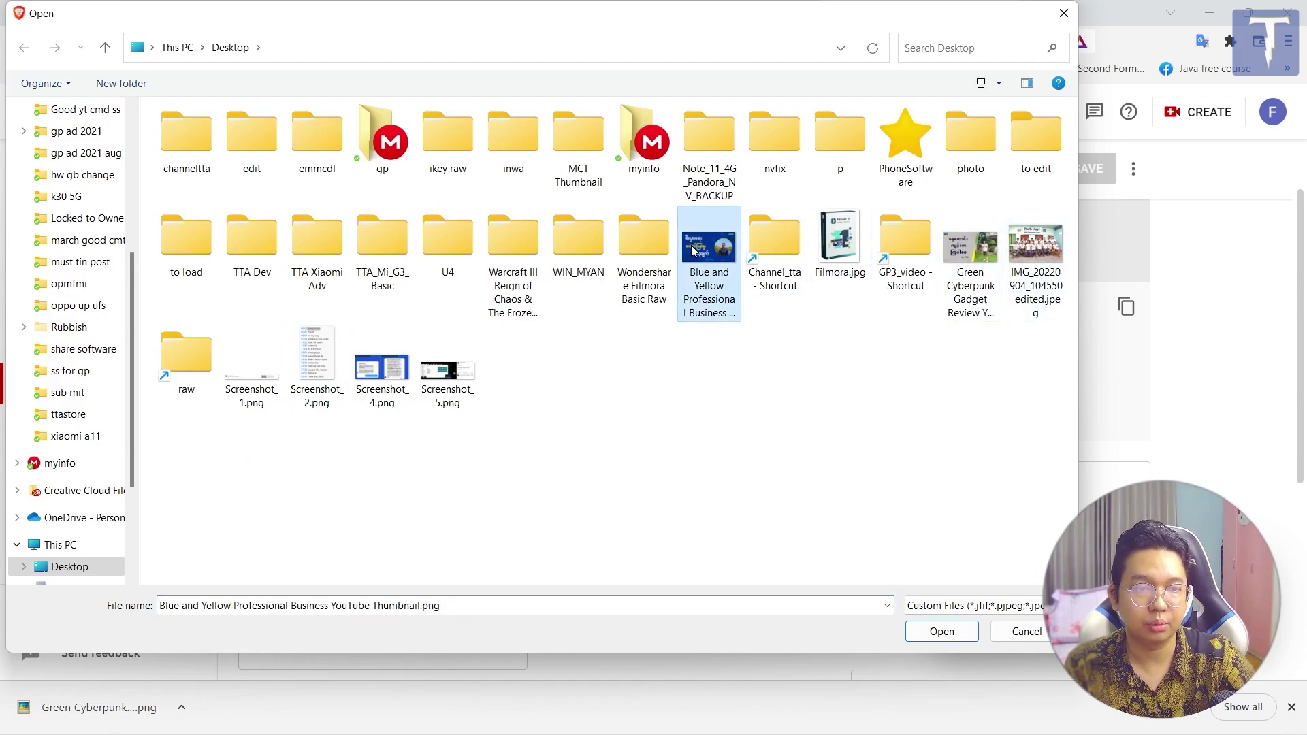
right_click(692, 249)
left_click(746, 91)
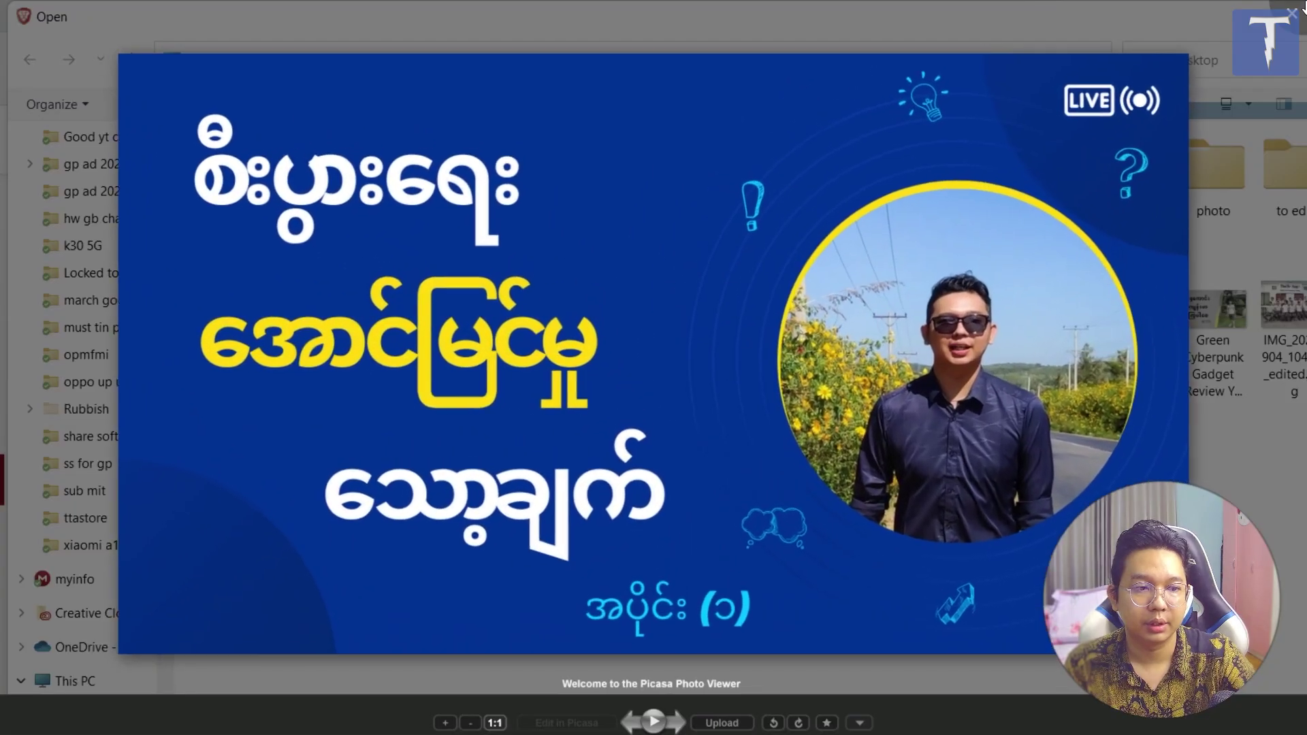
left_click(1293, 11)
Step: Upload "Blue and Yellow Professional Business YouTube Thumbnail.png" as the Popa 1 video's thumbnail and save the video details
double_click(701, 248)
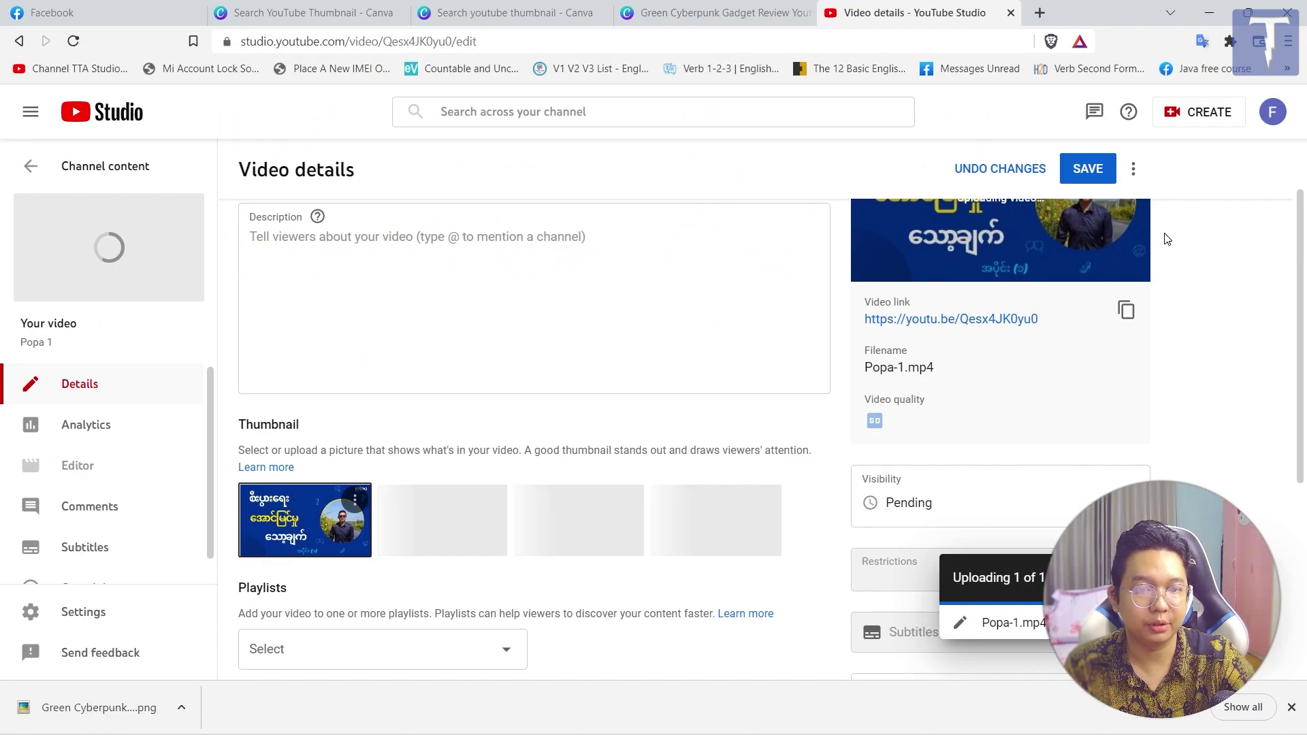
scroll(1167, 238, "up", 2)
left_click(1088, 168)
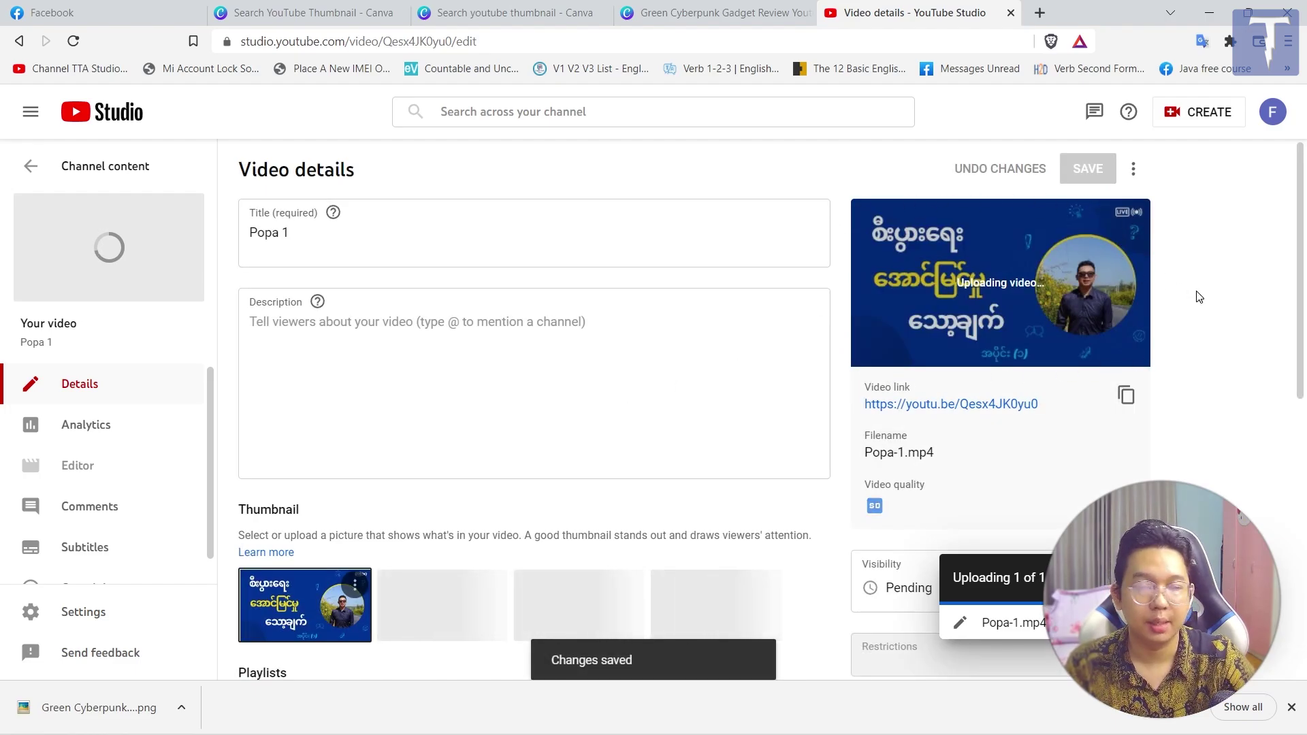
Step: Change the Popa 1 video's thumbnail to the Green Cyberpunk Gadget Review image from the Desktop and save the video details
scroll(647, 415, "down", 1)
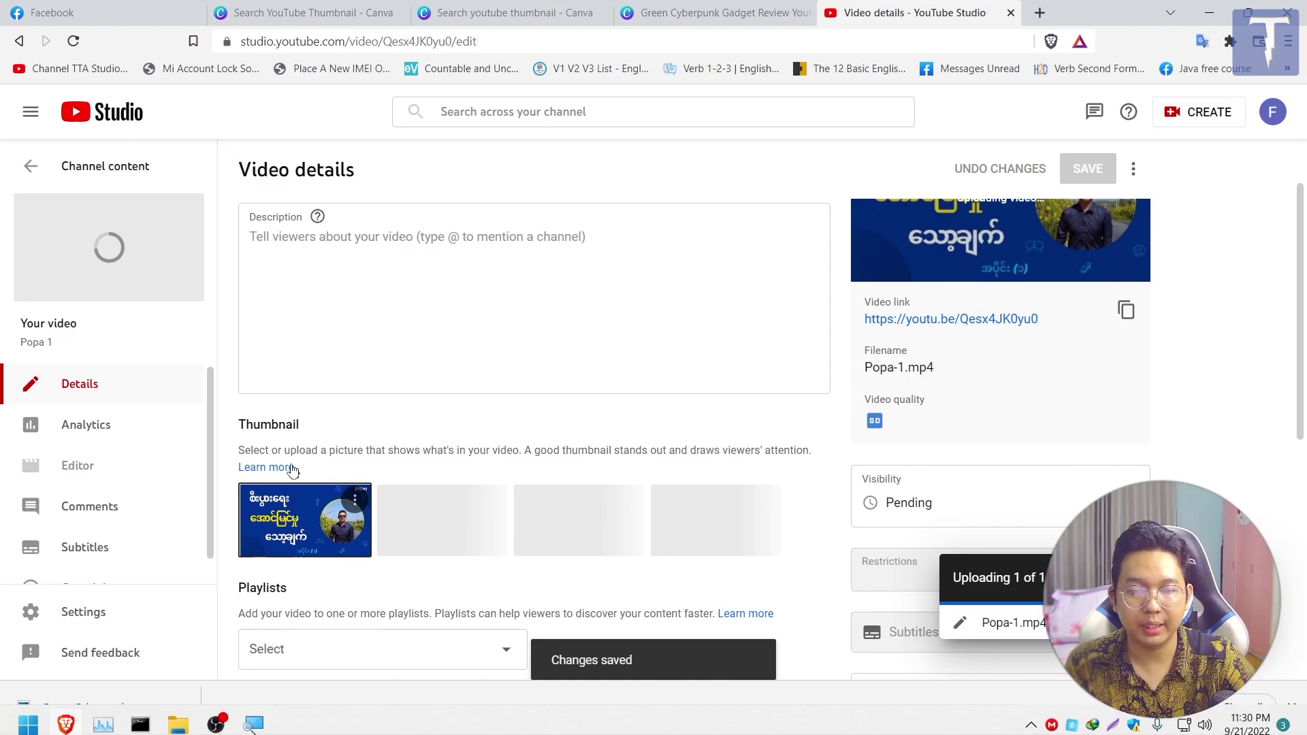
left_click(355, 499)
left_click(288, 522)
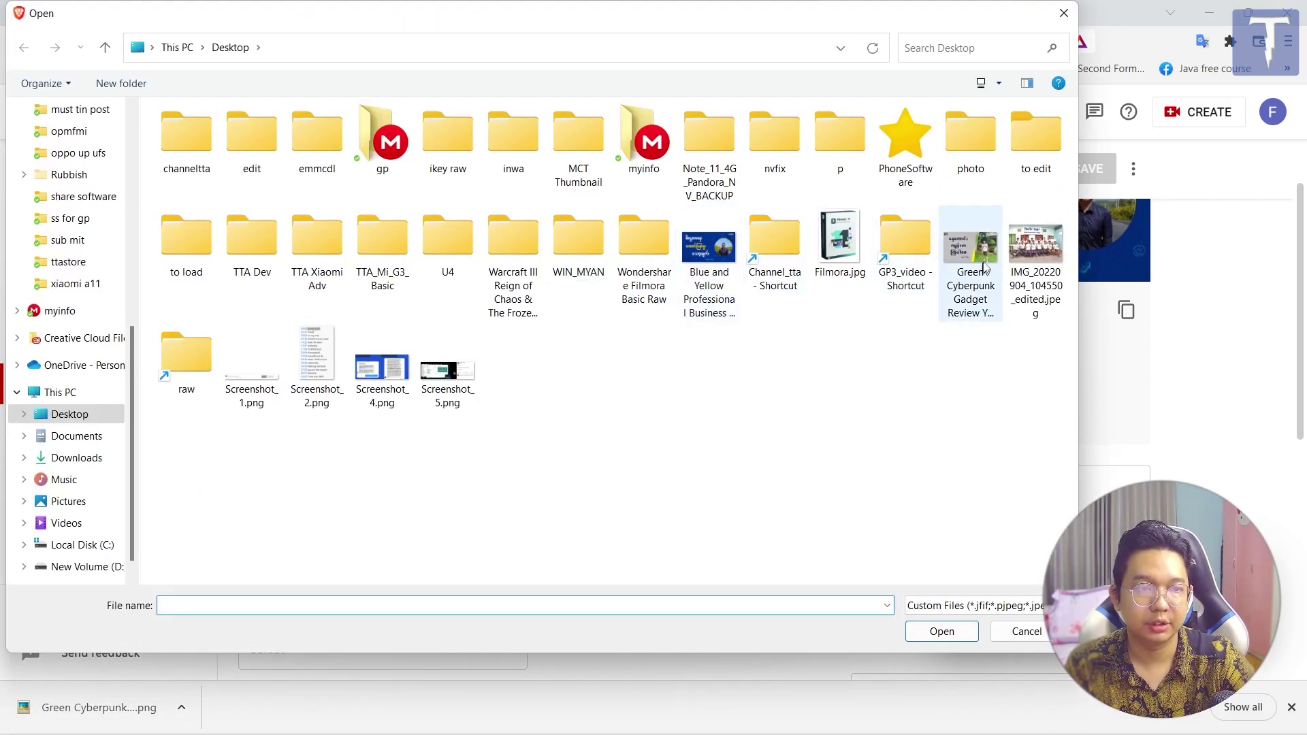
double_click(997, 257)
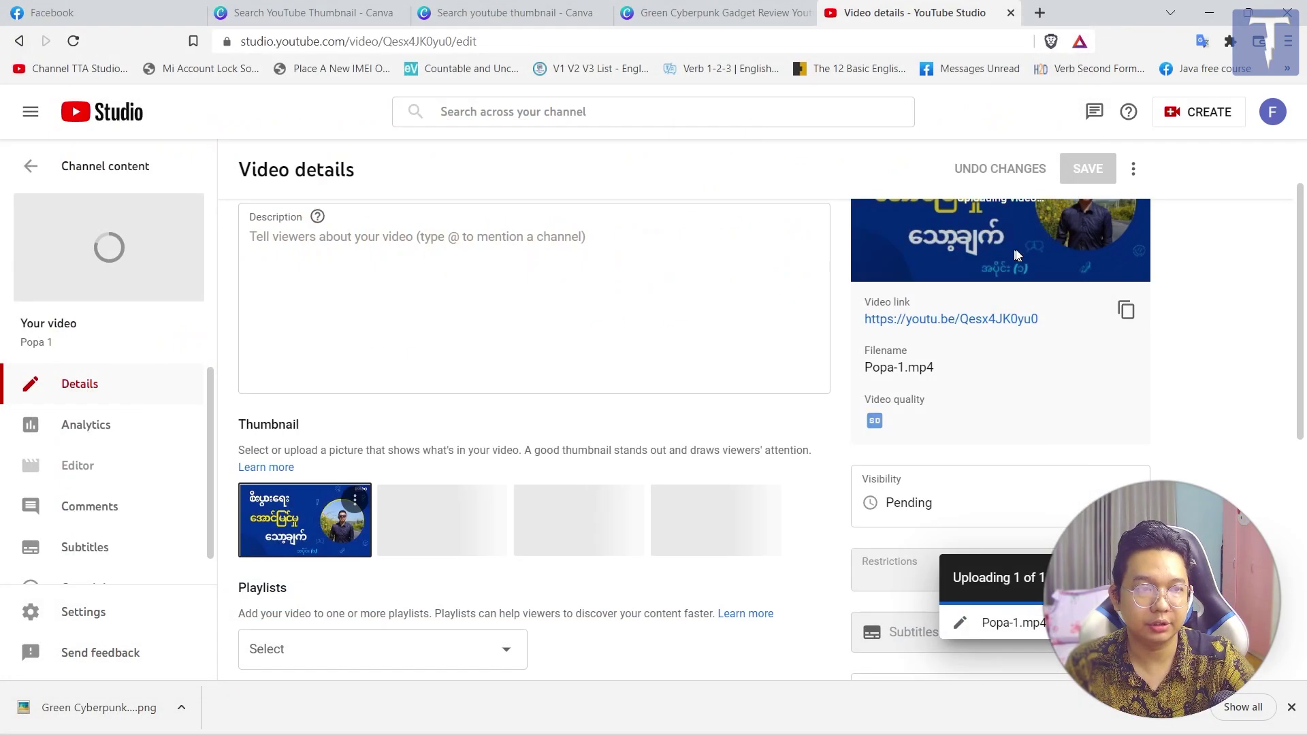
scroll(1124, 238, "up", 1)
left_click(1093, 171)
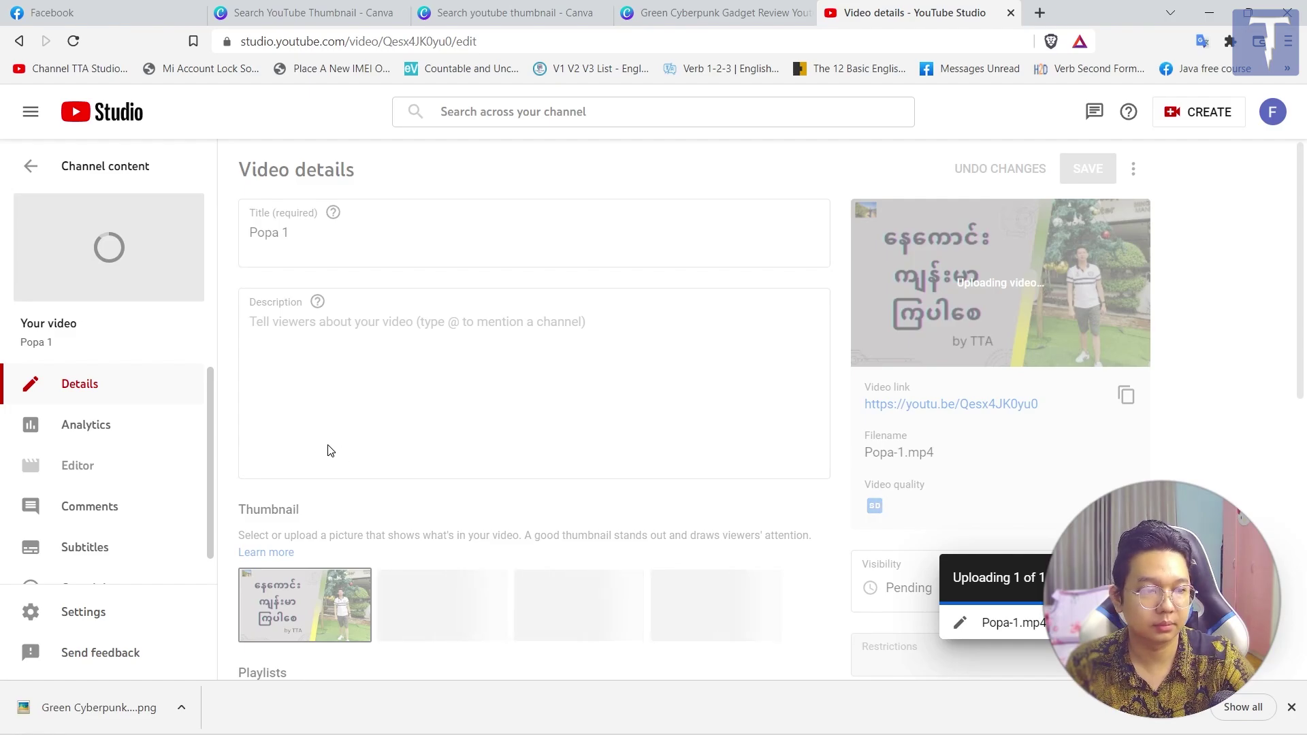
Step: Replace the Green Cyberpunk thumbnail with the Blue and Yellow Professional Business image from the Desktop and save the video details
left_click(360, 583)
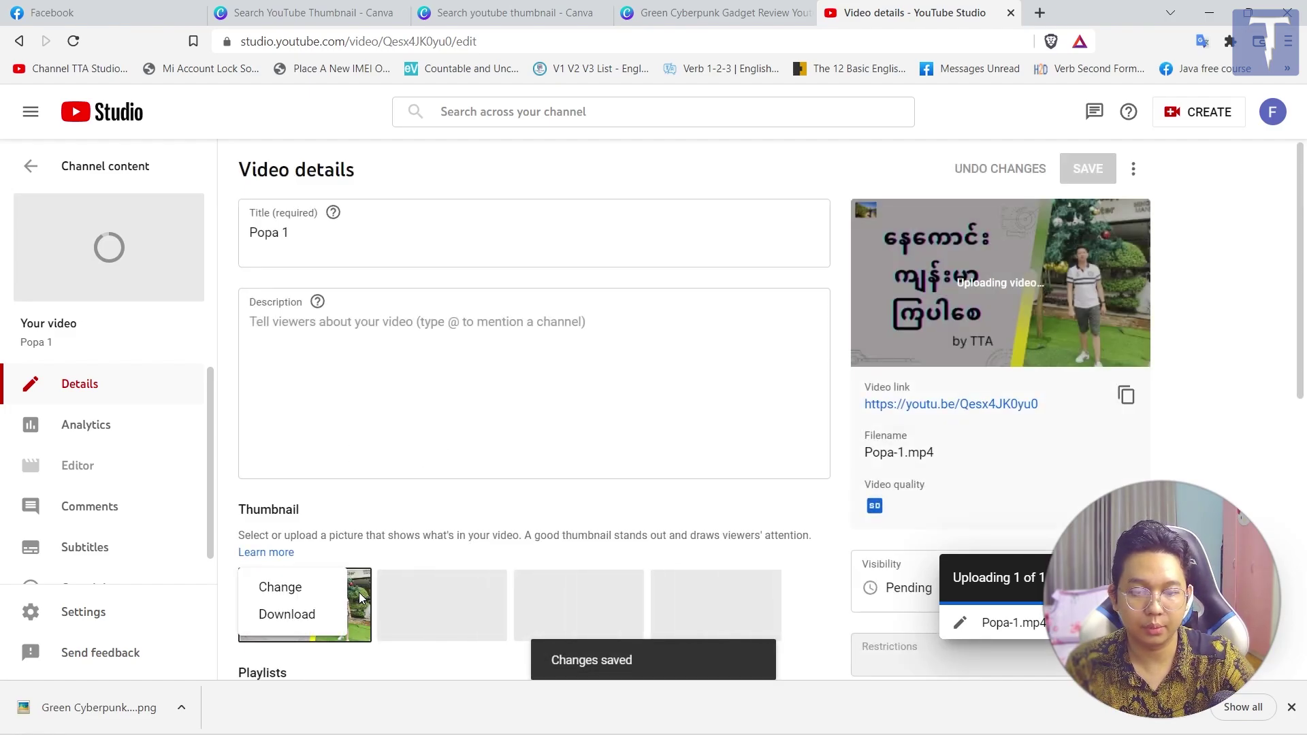
left_click(295, 616)
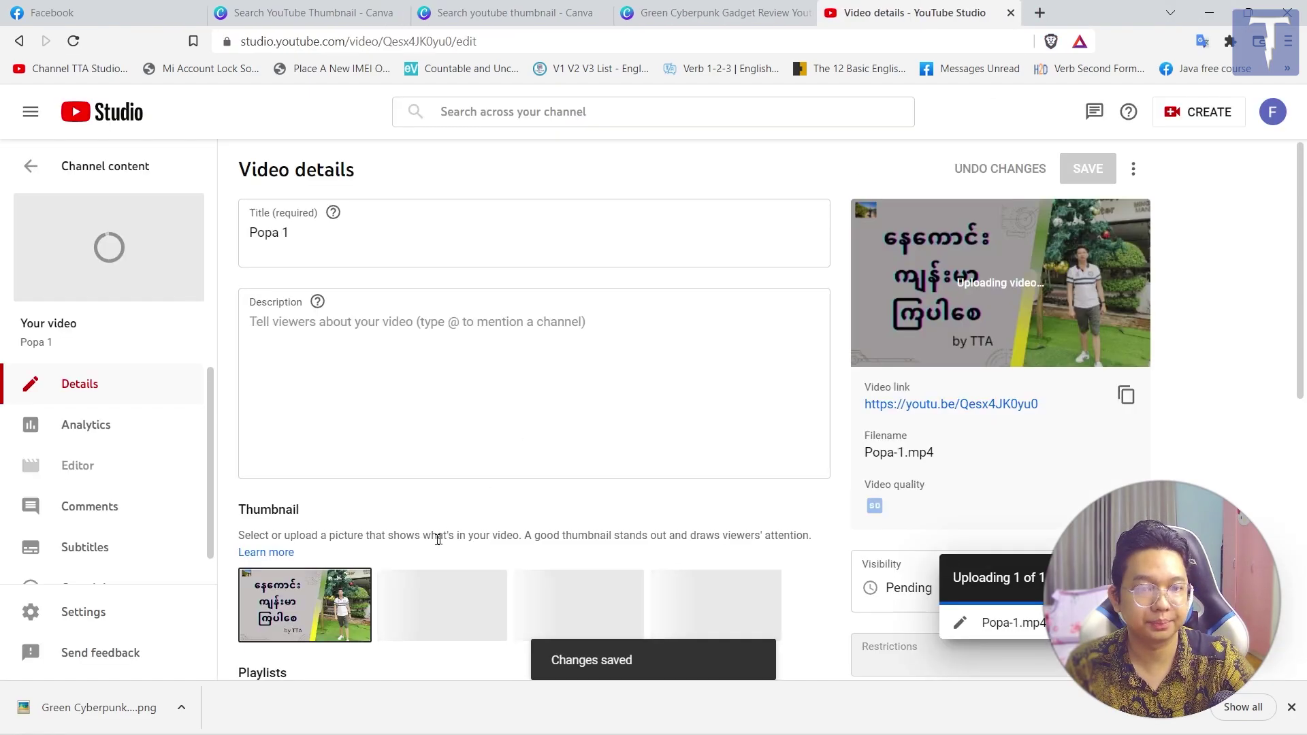
left_click(365, 590)
left_click(282, 590)
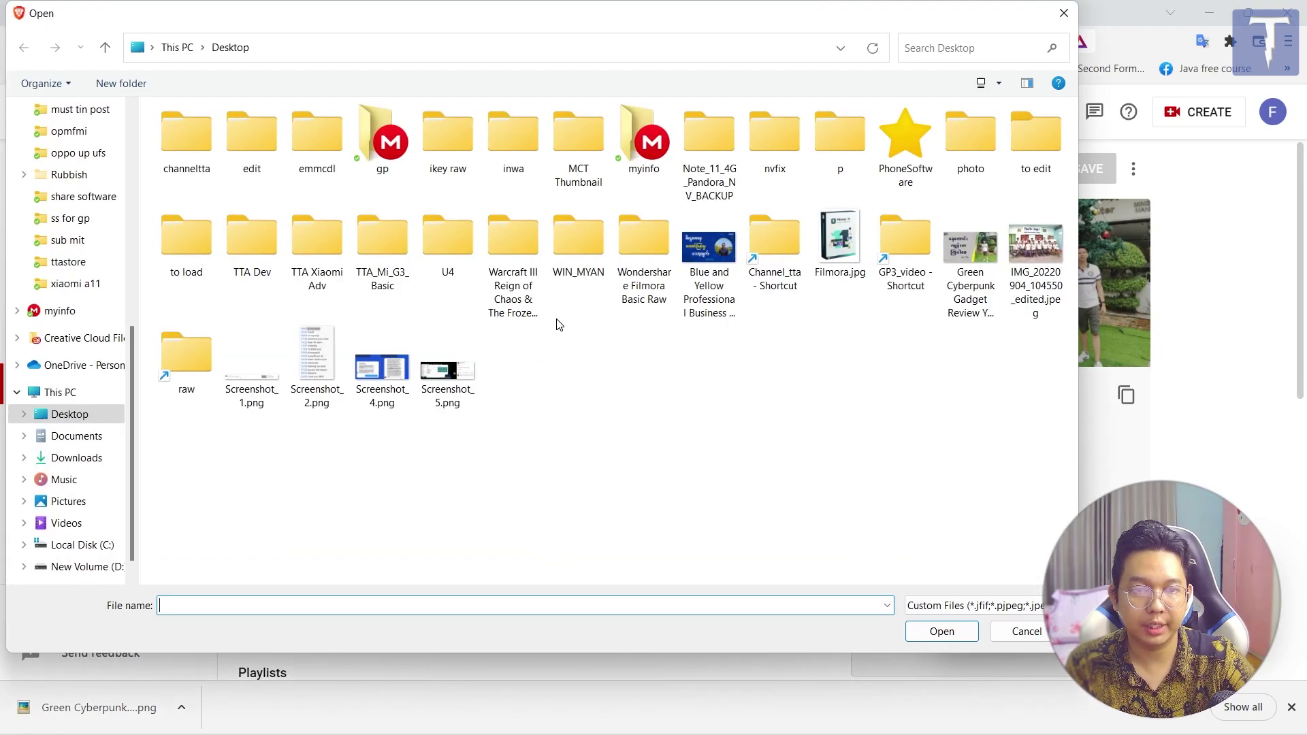
double_click(719, 250)
left_click(1087, 168)
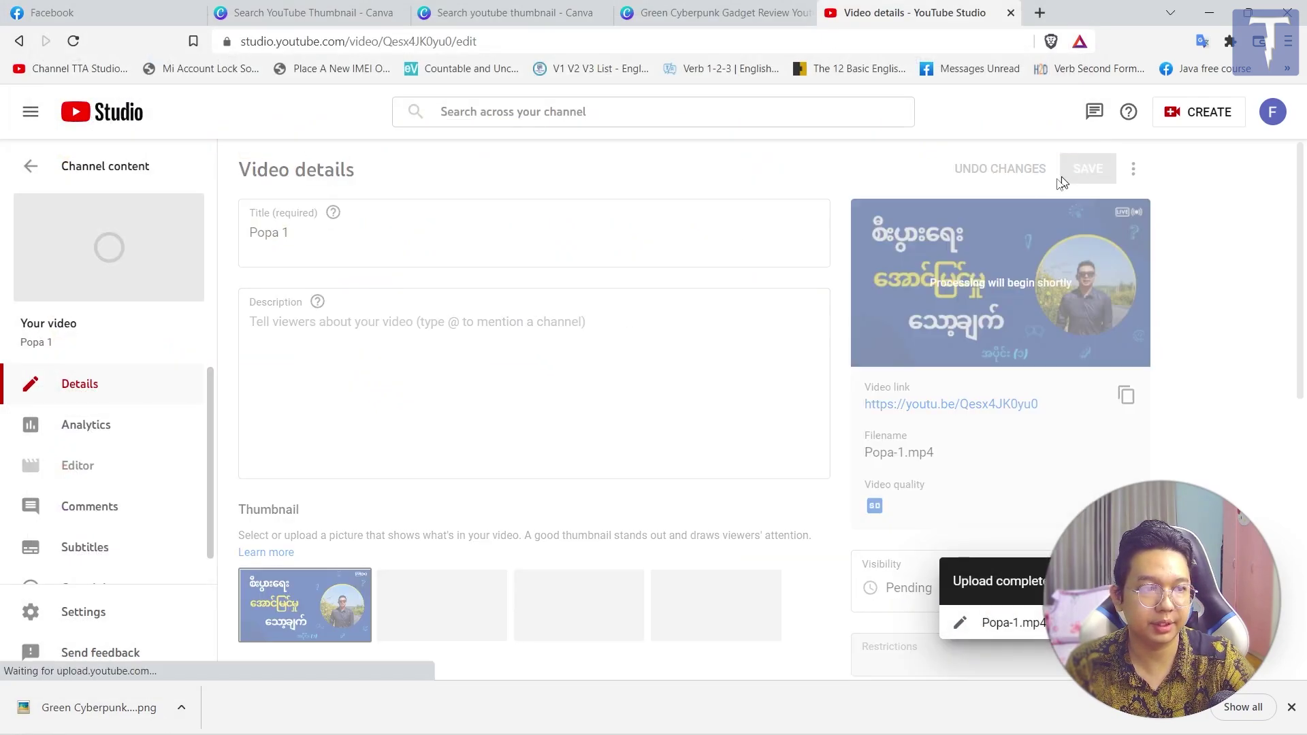